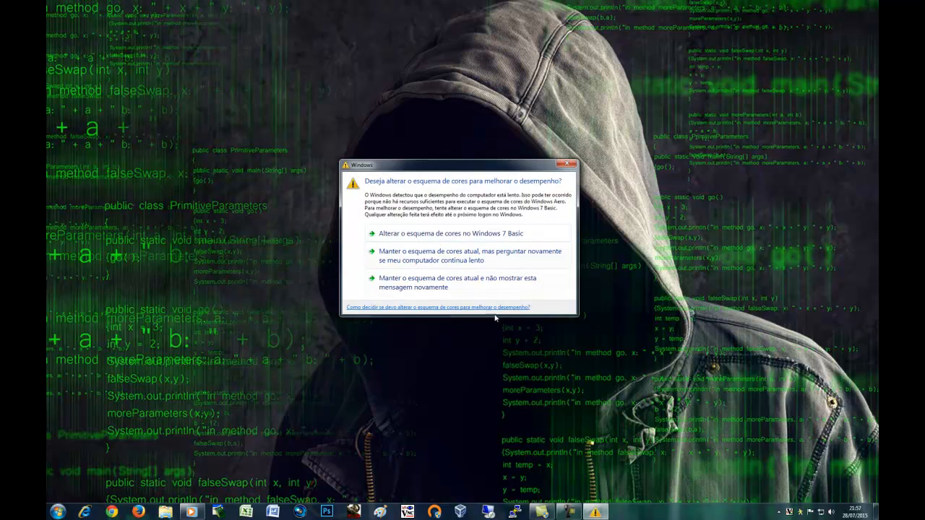
Keep the colour scheme, then sign in to 10.10.10.5 as administrator over Remote Desktop
click(426, 291)
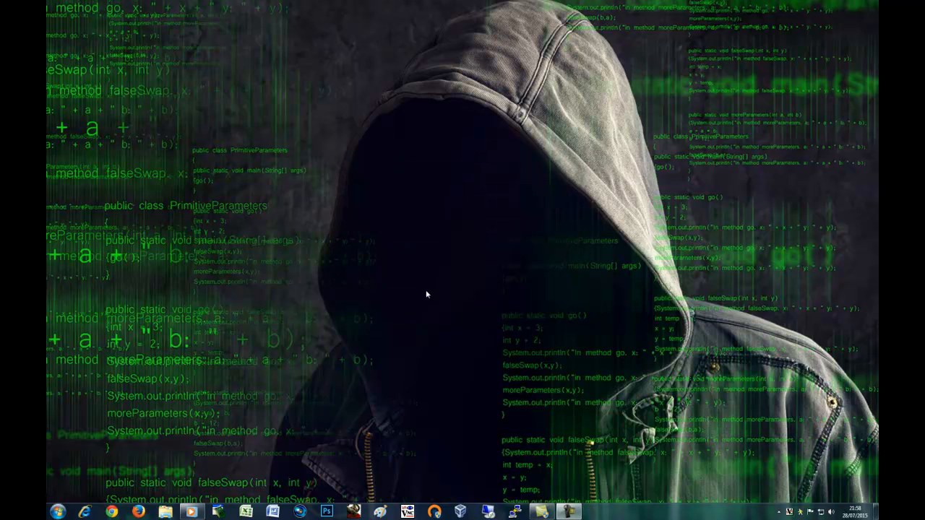
click(489, 512)
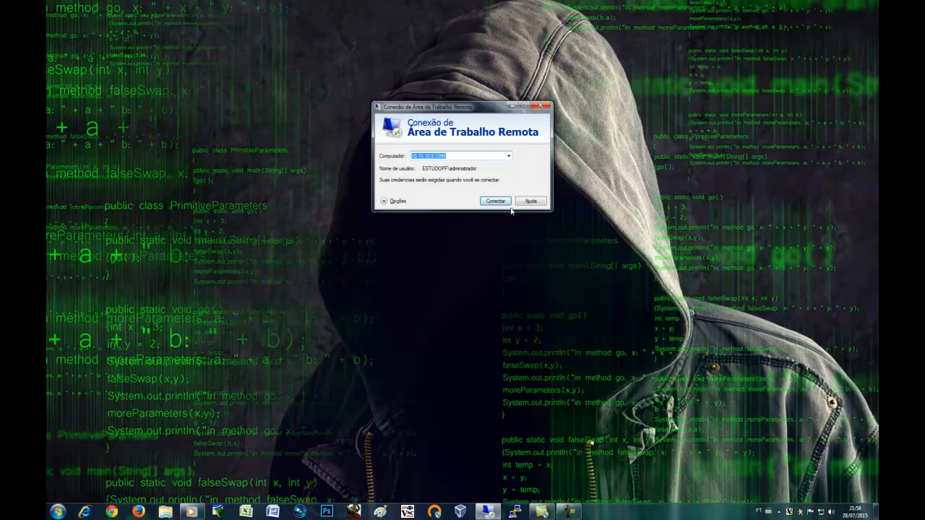
click(494, 201)
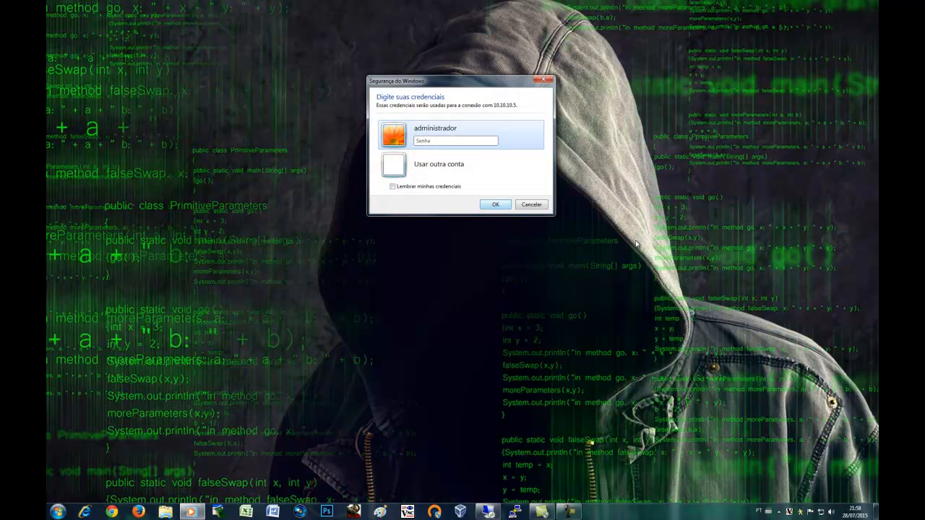
text(****)
key(BackSpace)
key(BackSpace)
key(BackSpace)
key(BackSpace)
text(*************)
key(Return)
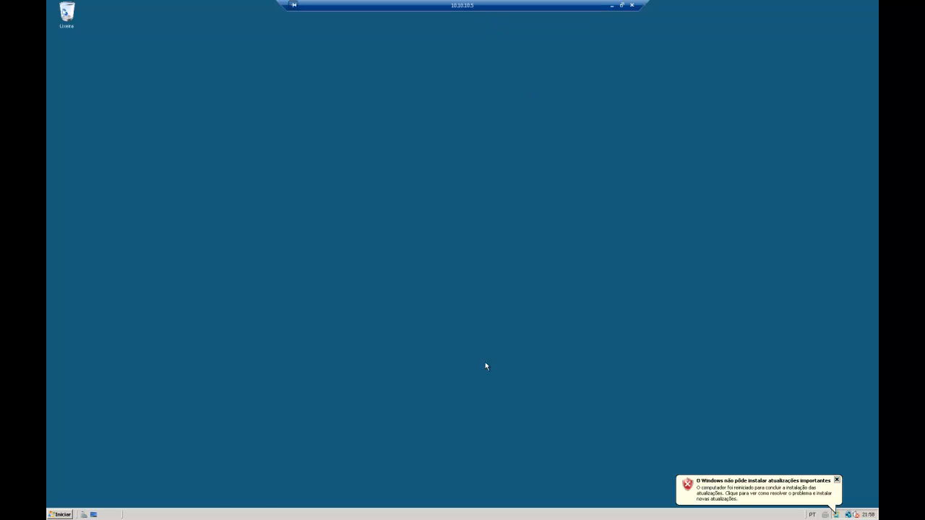
Drop back to the local desktop and restore the 10.10.10.5 remote session full screen
click(611, 6)
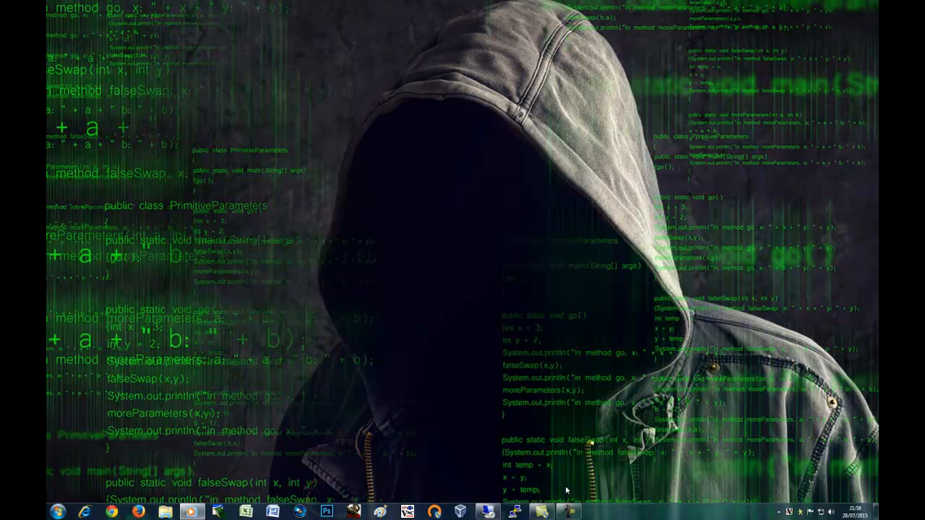
click(572, 514)
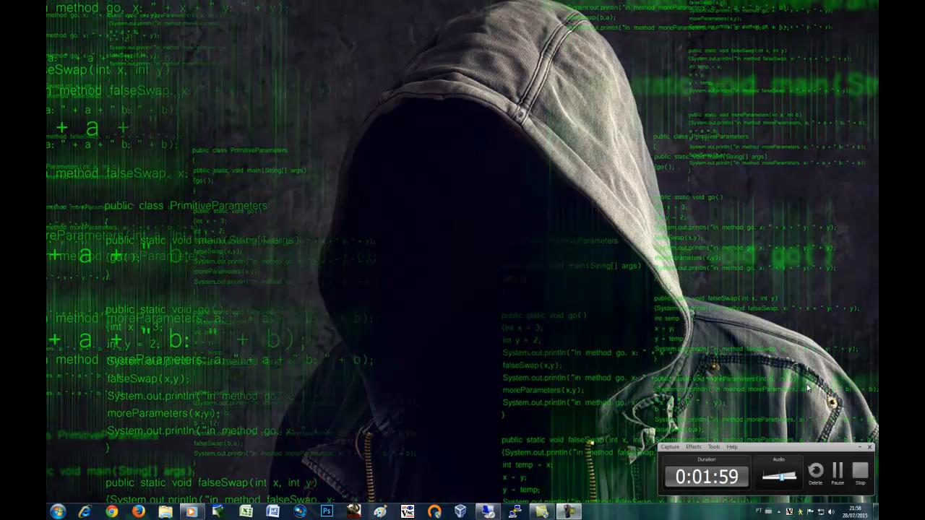
click(838, 471)
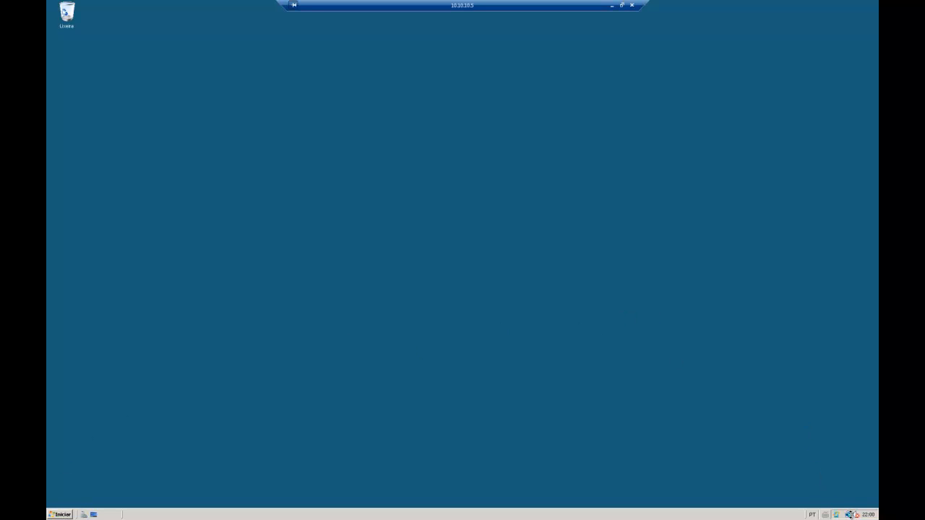
Open the TCP/IPv4 properties of Conexão local 2 from Network and Sharing Center
right_click(849, 514)
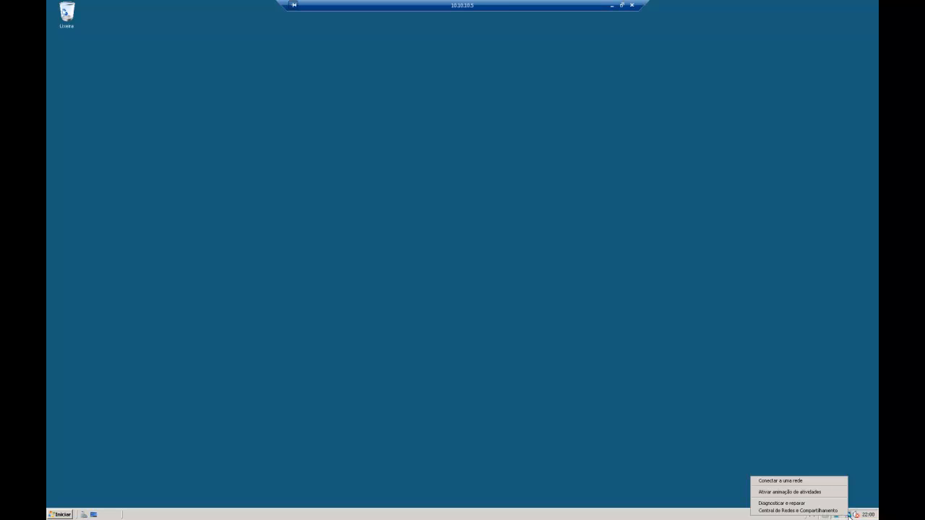
click(824, 510)
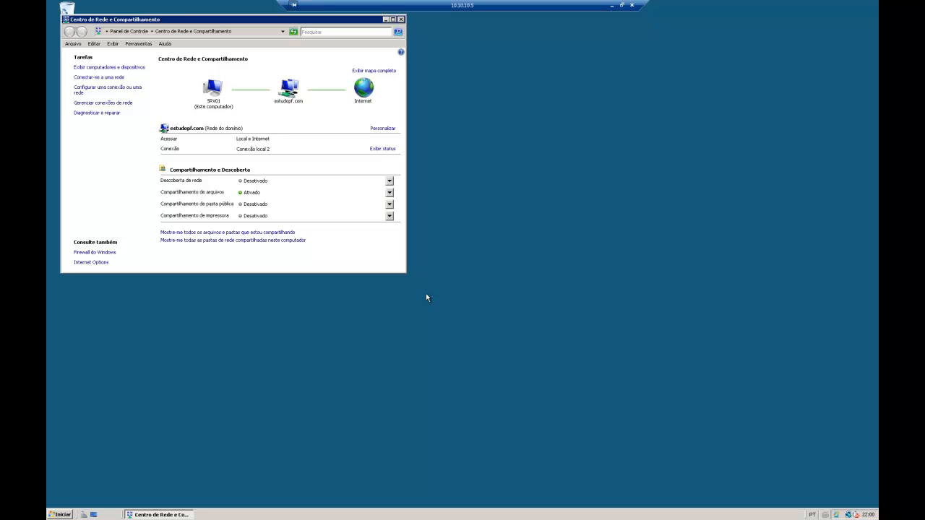
drag(246, 22, 418, 91)
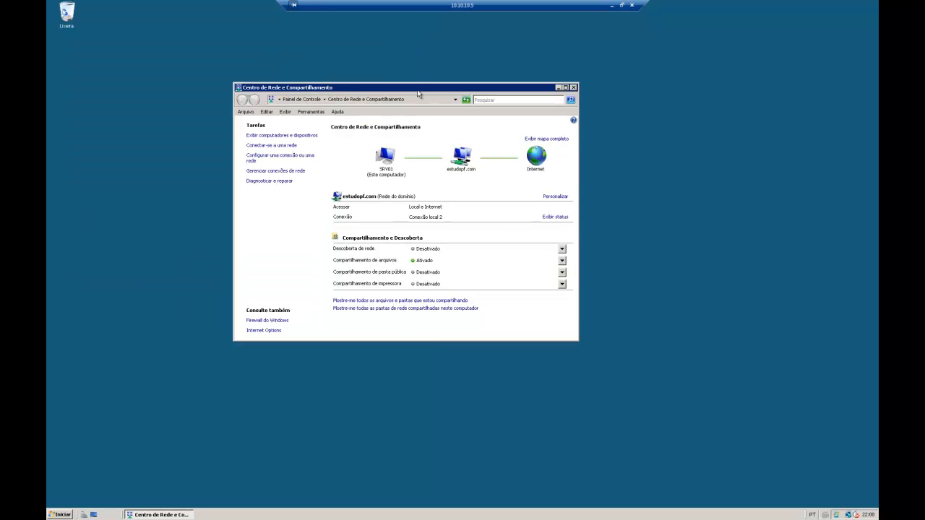
click(558, 218)
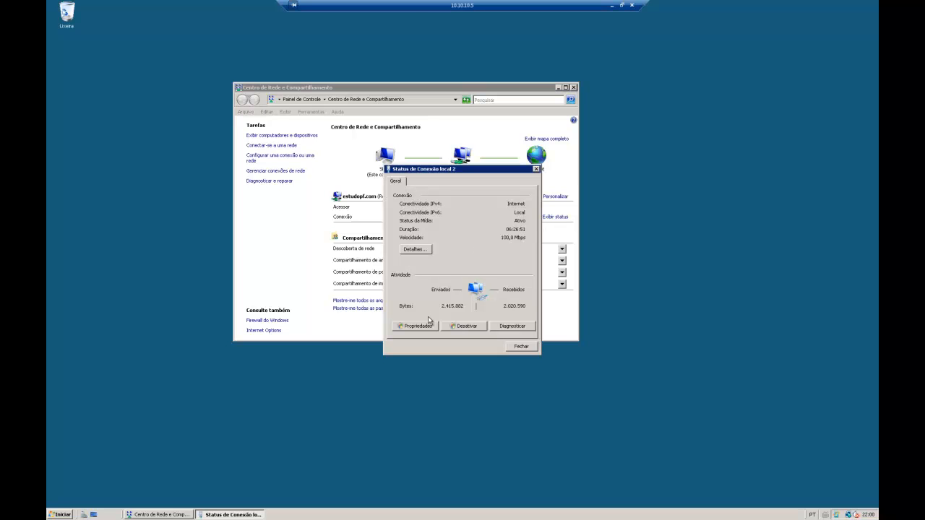
click(423, 326)
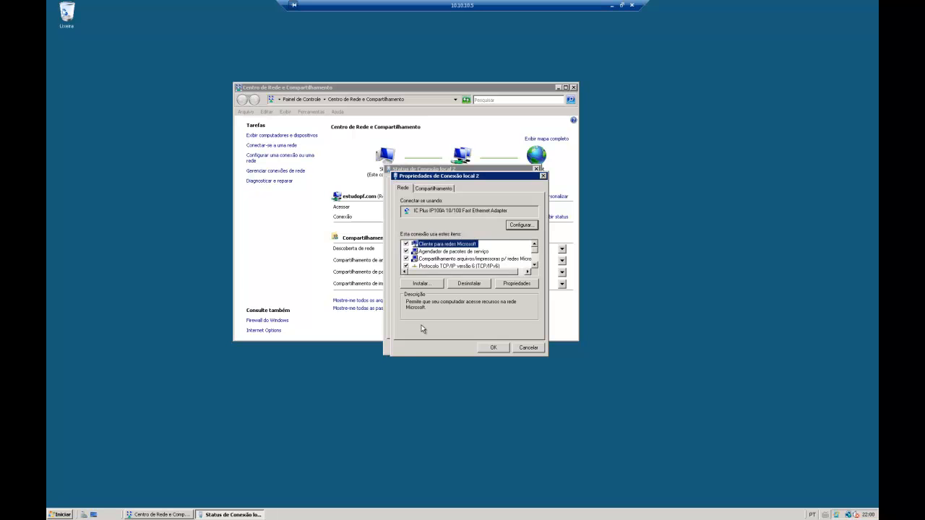
click(535, 265)
click(535, 265)
double_click(487, 260)
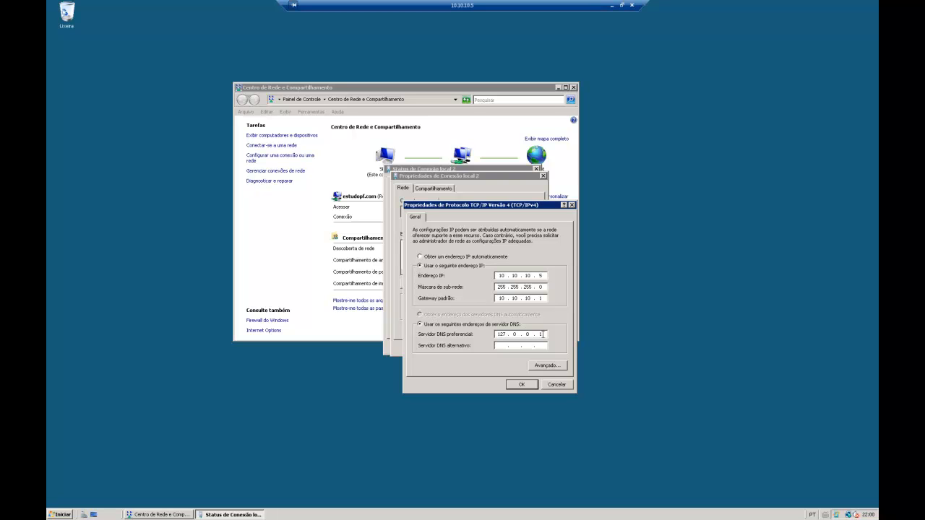
Replace the 127.0.0.1 DNS with preferred and alternate 10.10.10.x addresses and save
key(BackSpace)
key(BackSpace)
key(BackSpace)
text(10 . 10 . 10)
click(525, 334)
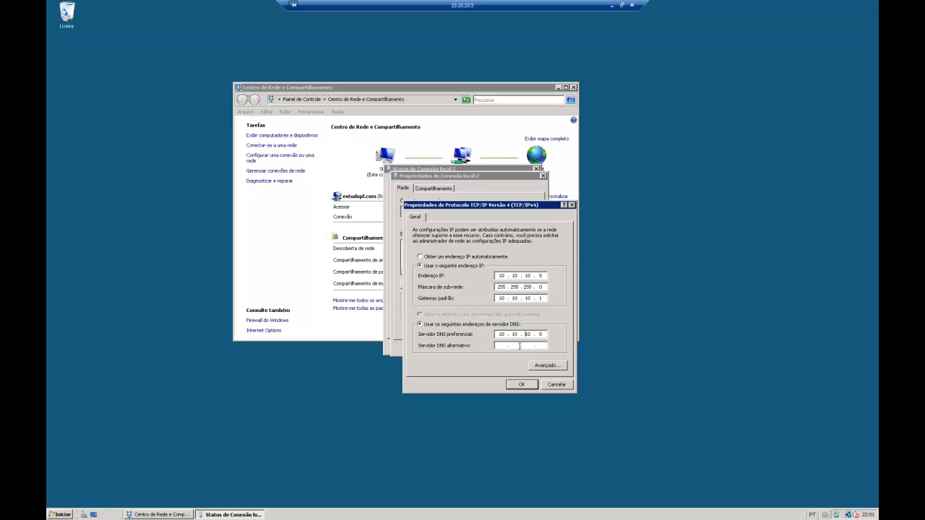
click(503, 346)
text(10 . 10 . 10)
click(525, 385)
click(494, 347)
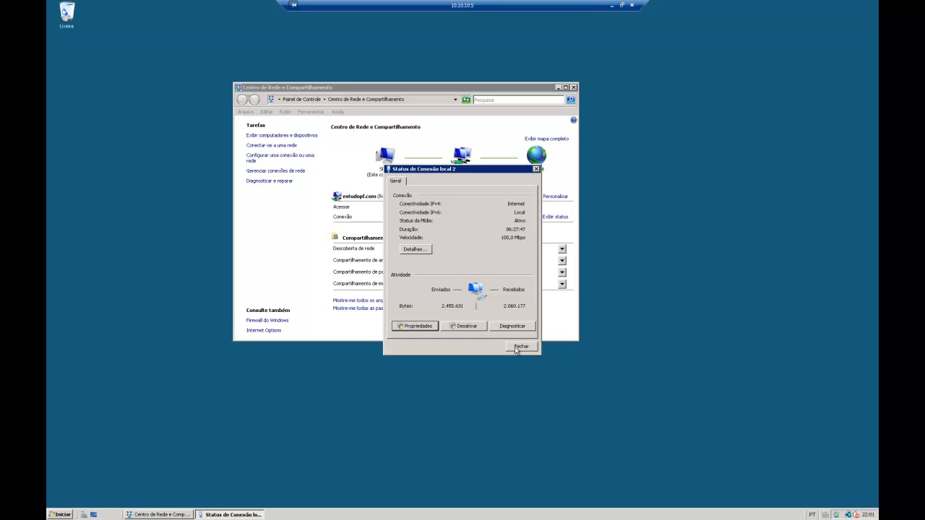
Close the status dialog, ping 8.8.8.8 from Command Prompt, then close the prompt
click(519, 347)
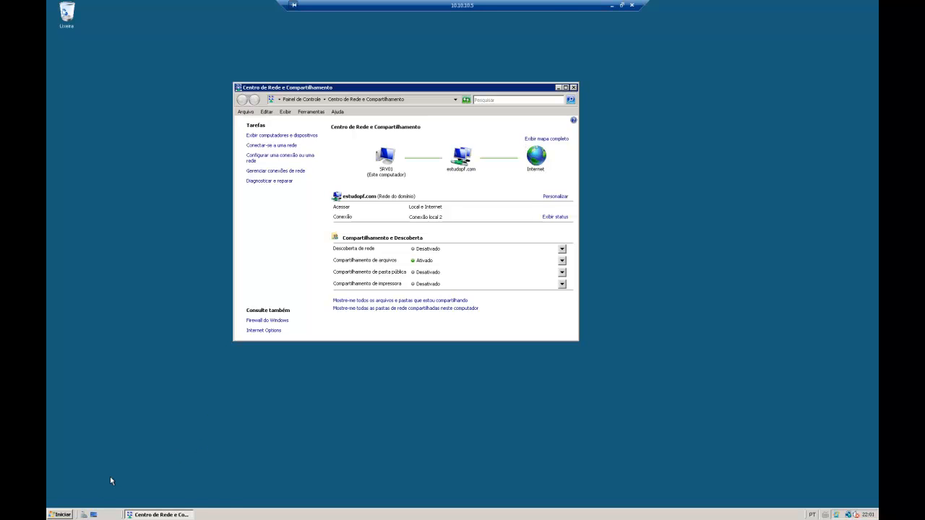
click(63, 514)
click(101, 319)
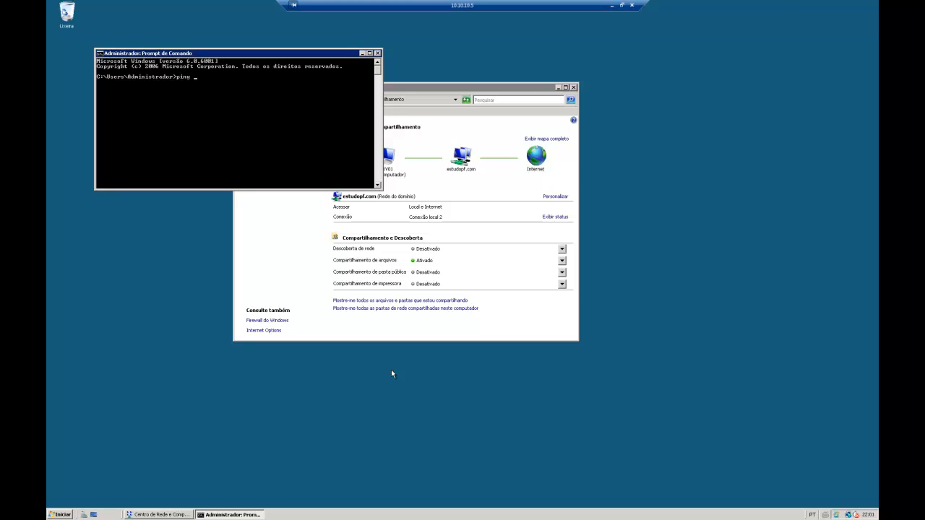
key(BackSpace)
text(8.8.8.8)
key(Return)
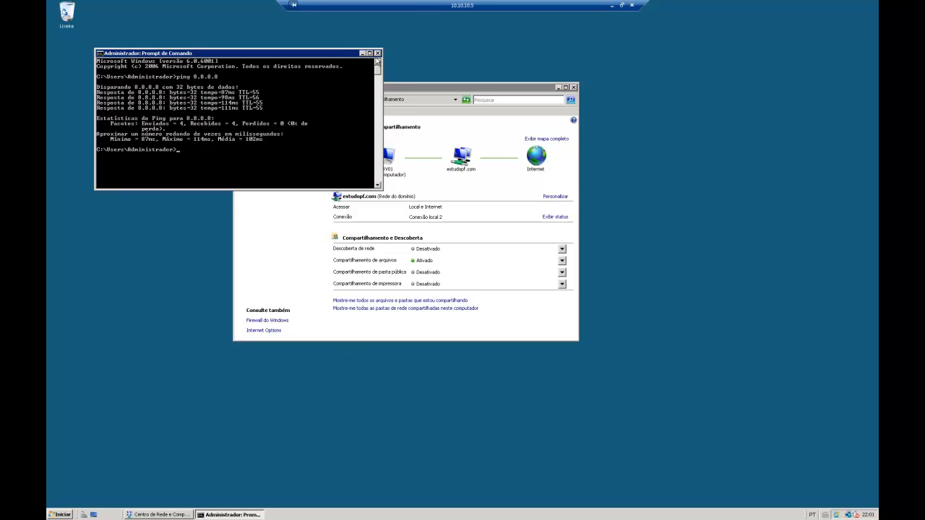
click(377, 53)
Close Network and Sharing Center and launch Active Directory Users and Computers from Administrative Tools
click(574, 87)
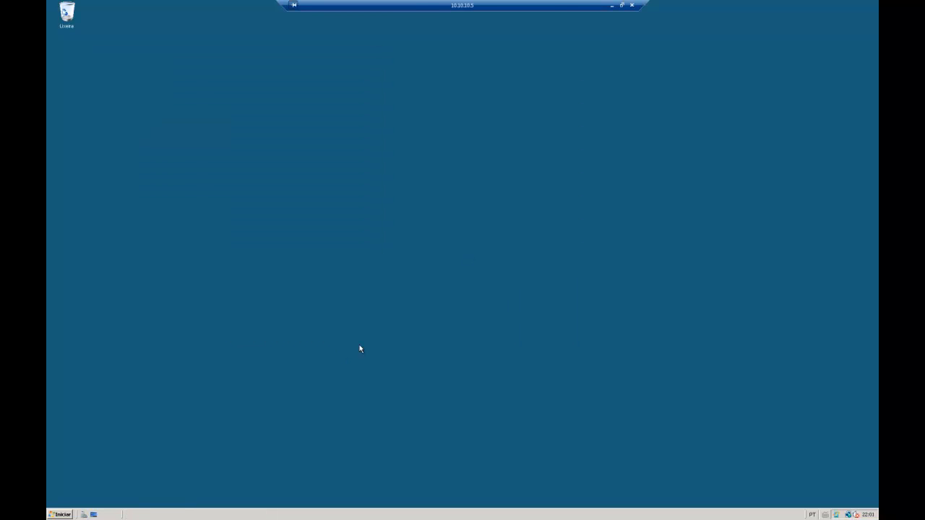
click(63, 515)
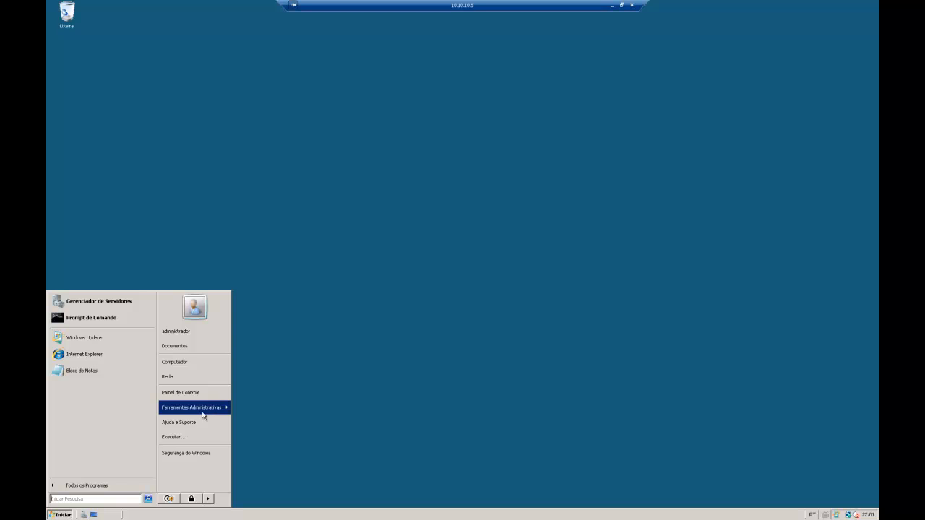
mouse_move(213, 414)
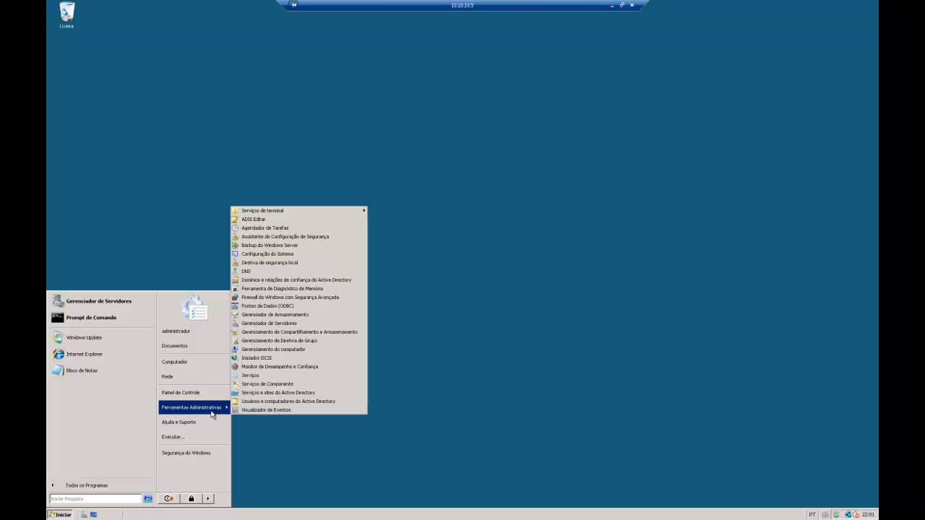
click(266, 402)
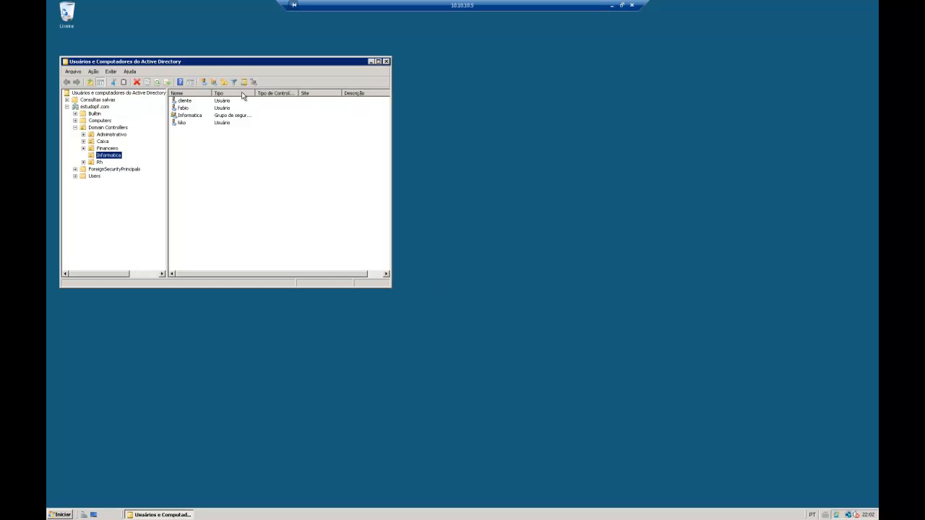
Browse estudopf.com into Domain Controllers and list the Administrativo unit's group and user
drag(230, 66, 353, 92)
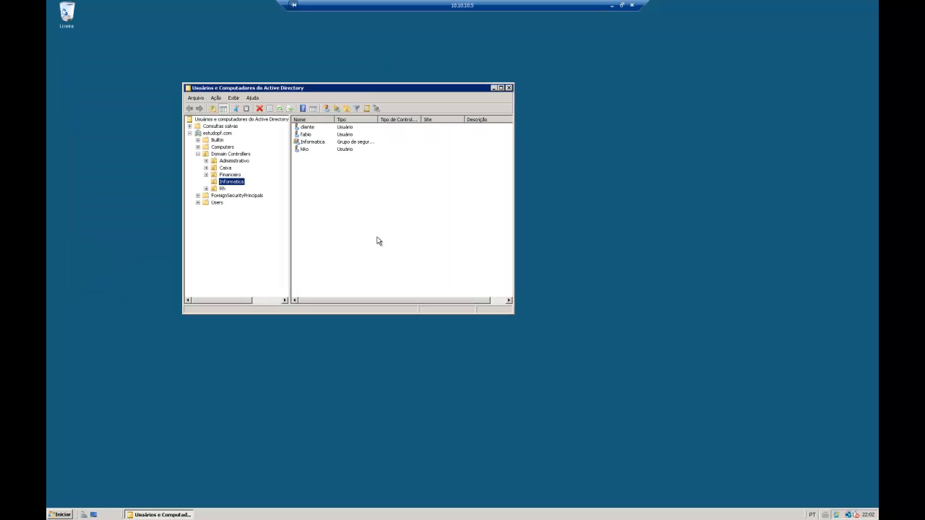
click(223, 154)
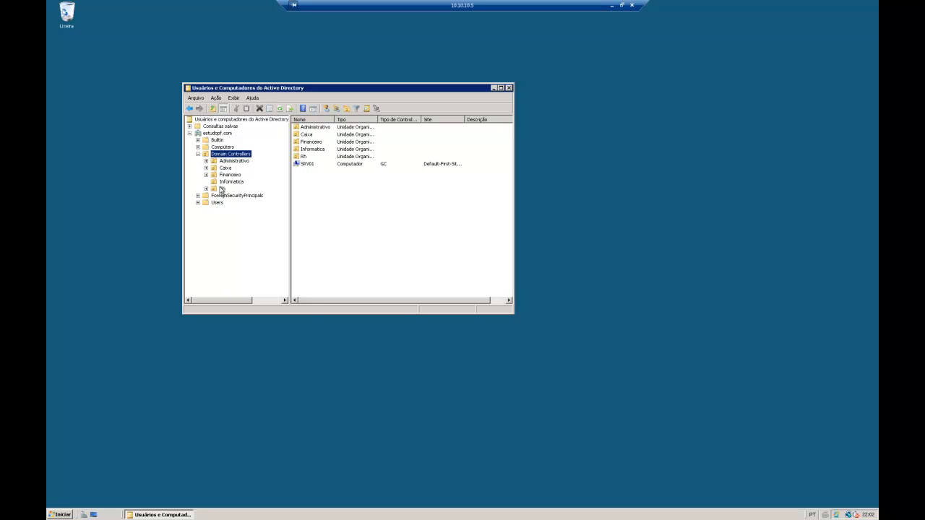
click(198, 155)
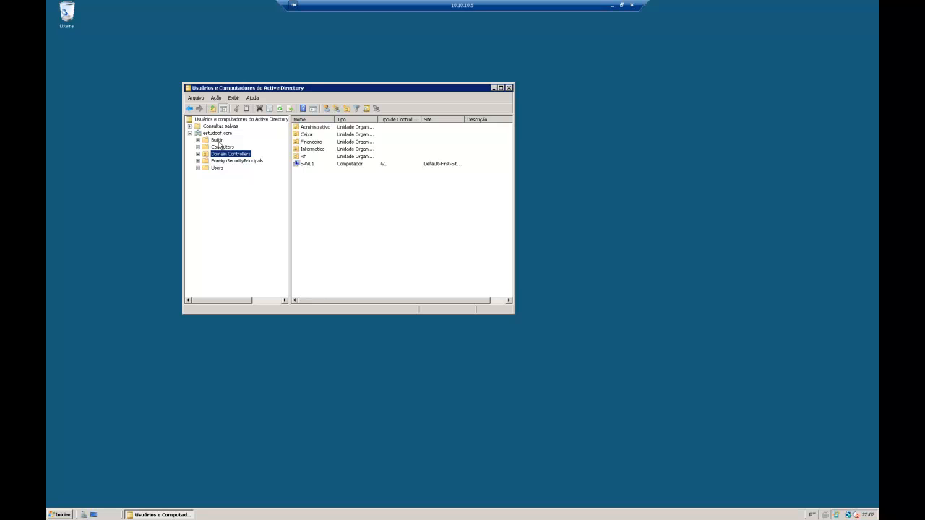
click(217, 133)
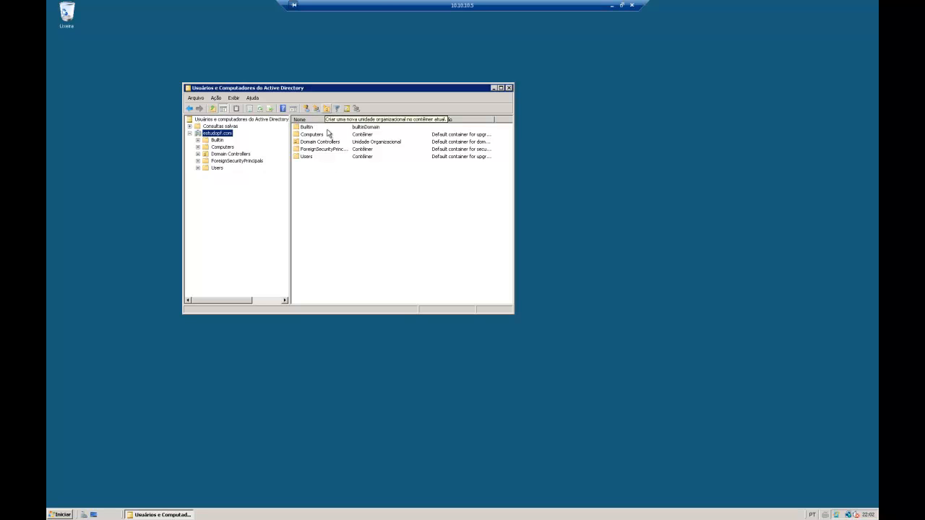
click(198, 154)
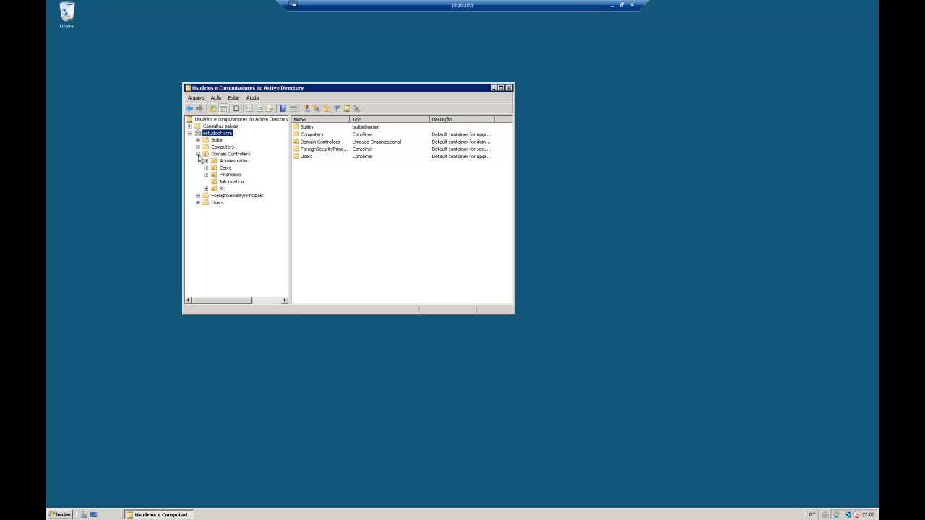
click(242, 155)
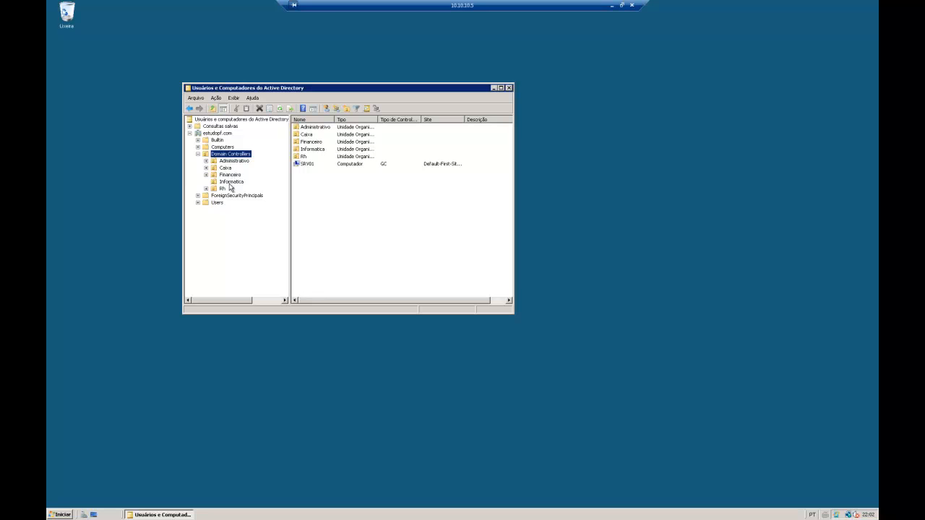
click(232, 162)
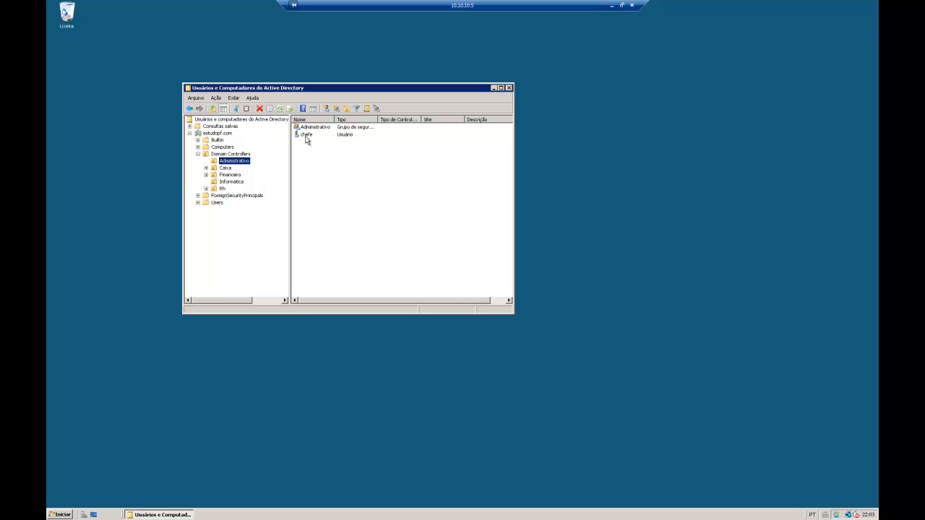
click(226, 168)
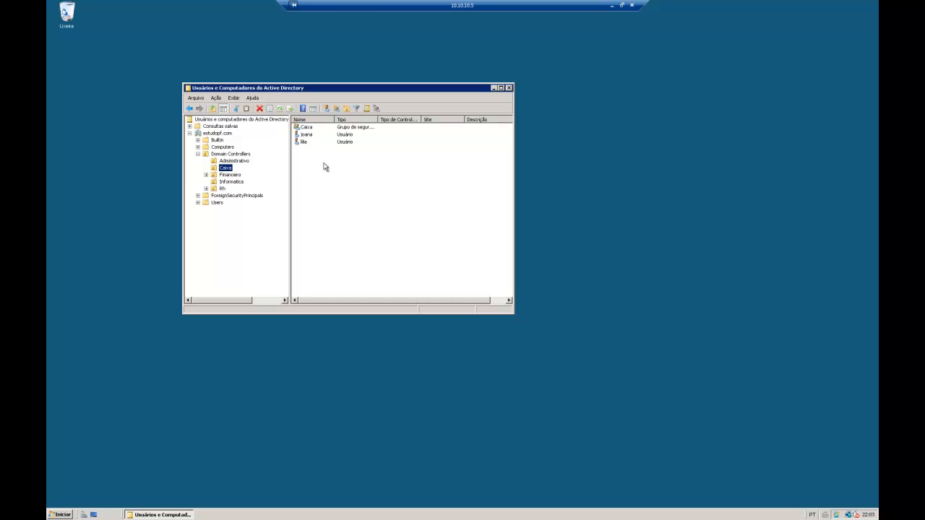
drag(302, 144, 299, 135)
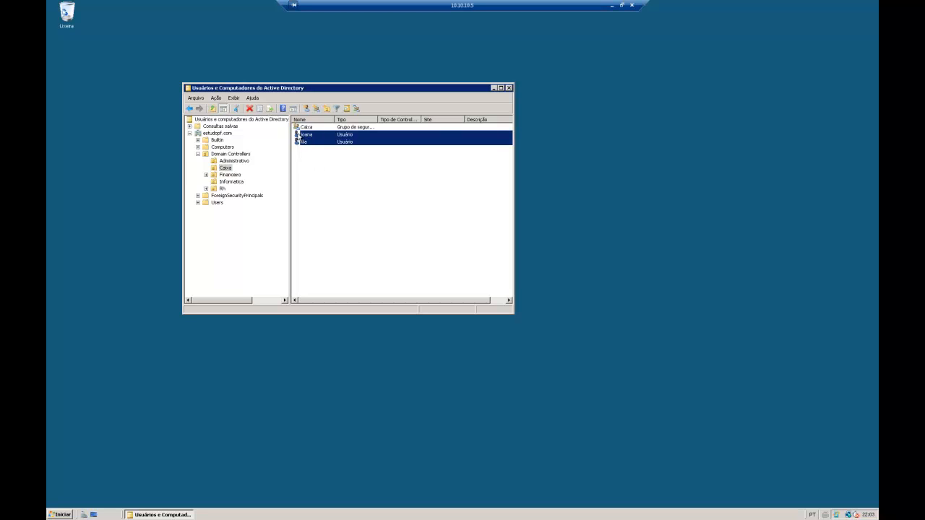
click(239, 176)
click(239, 182)
click(223, 189)
click(225, 174)
click(227, 168)
click(232, 161)
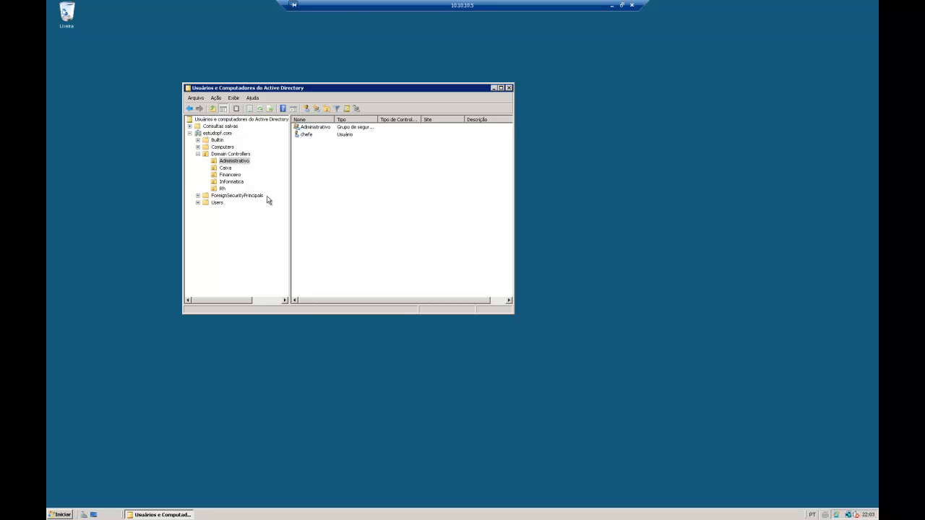
click(226, 168)
click(234, 161)
click(226, 169)
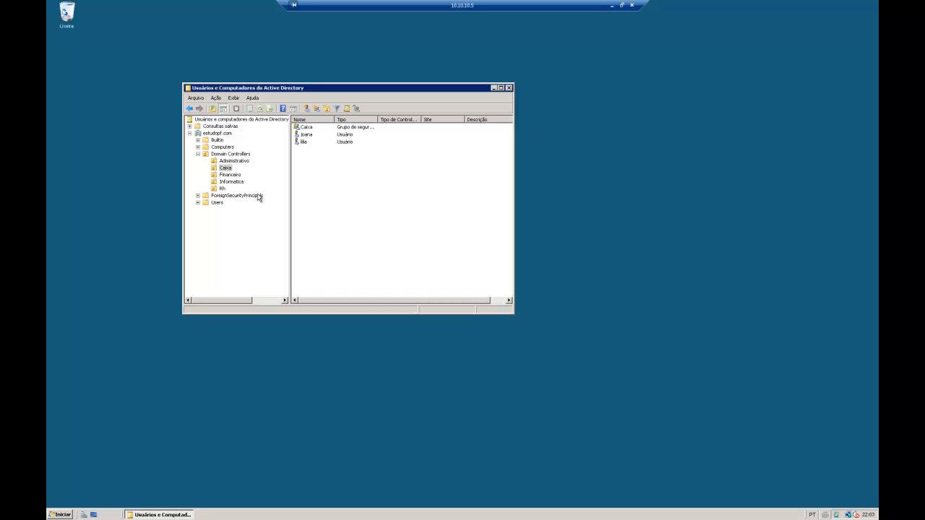
click(230, 175)
click(230, 182)
click(222, 188)
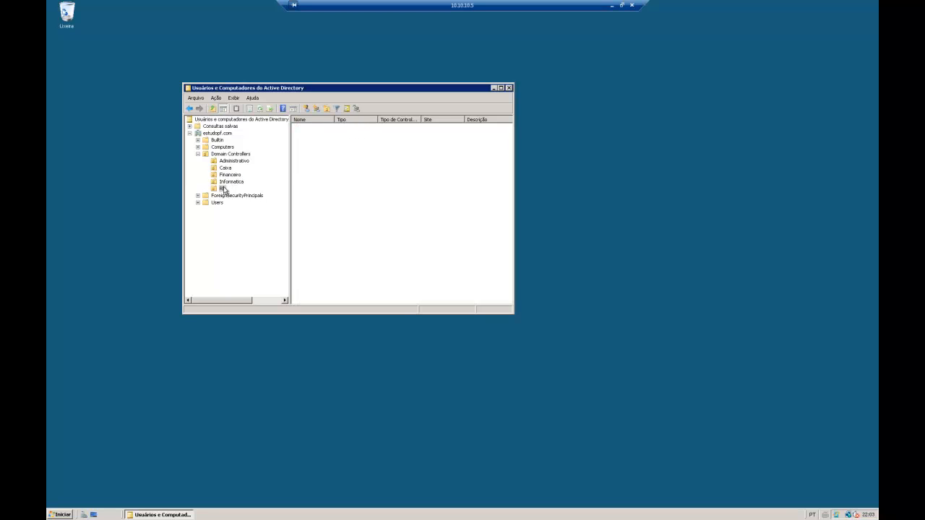
click(229, 163)
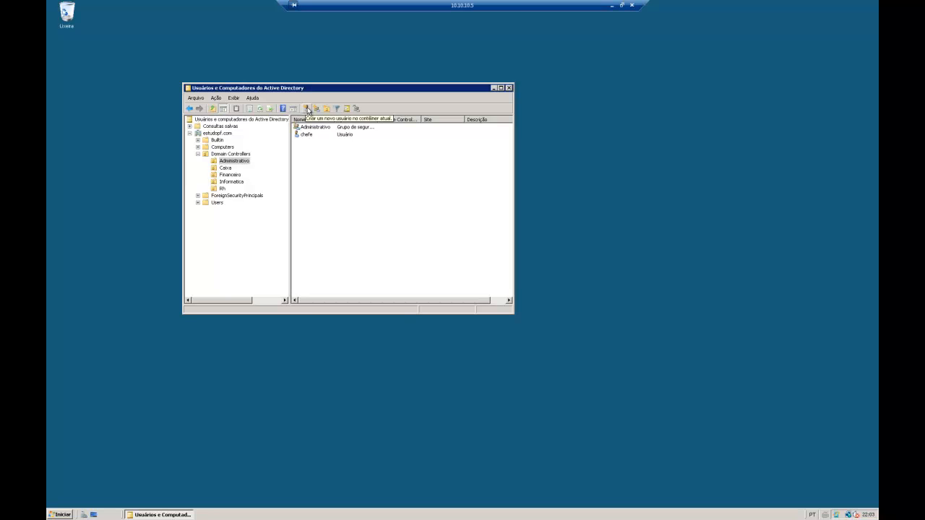
Start a new user in Administrativo with first name and logon name teste
right_click(332, 182)
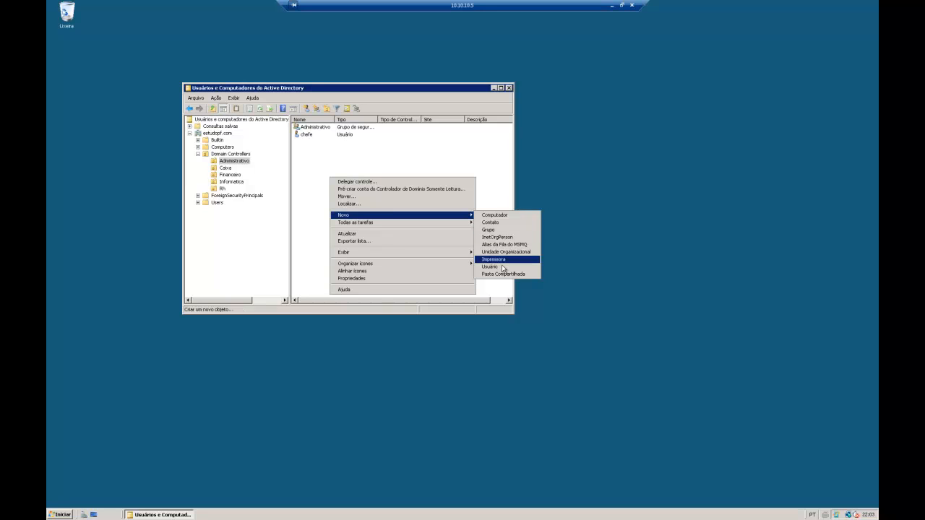
click(313, 174)
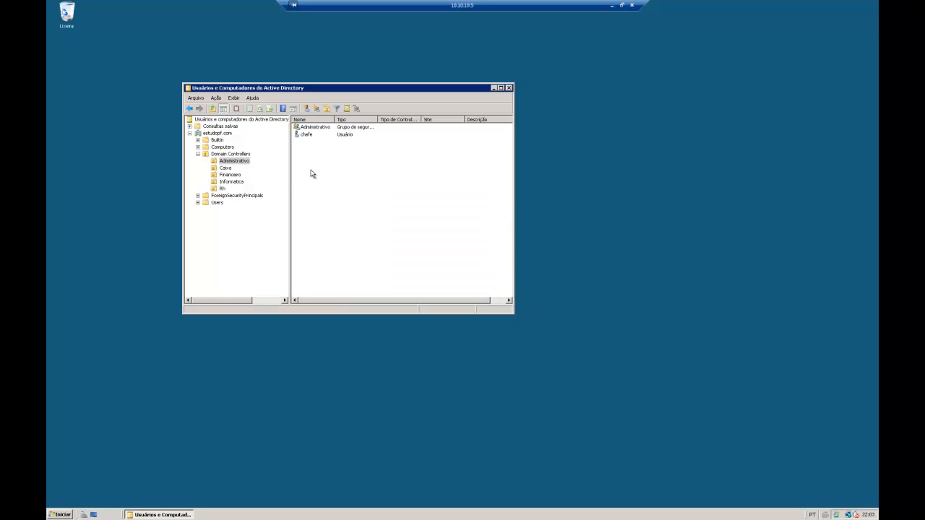
click(306, 109)
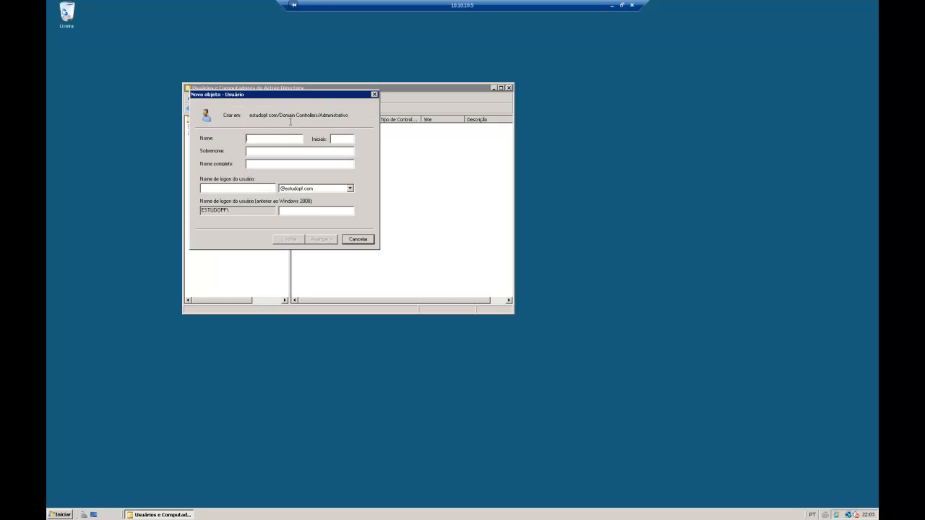
drag(299, 99, 447, 173)
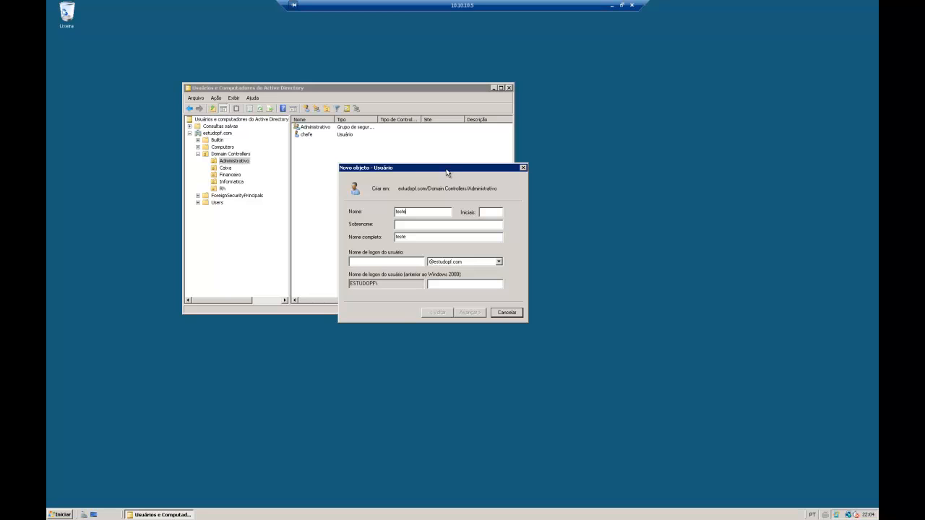
drag(414, 212, 365, 224)
click(383, 262)
text(teste)
Set teste's password to never expire with no forced change, and finish creating the user
click(468, 312)
click(352, 239)
click(352, 261)
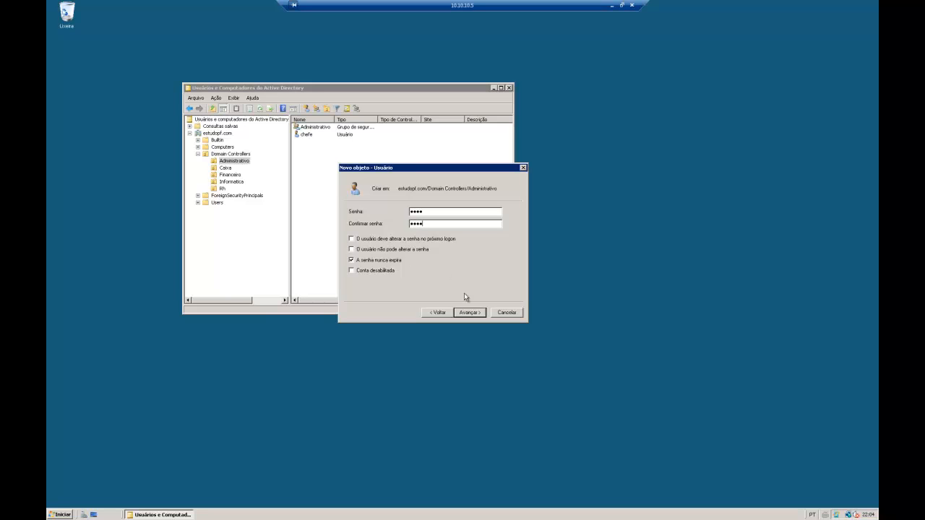
click(465, 312)
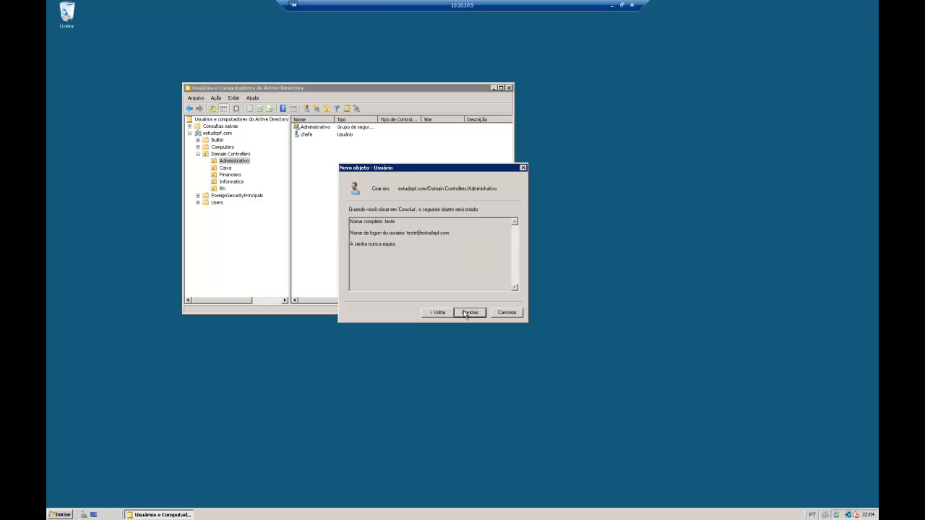
click(467, 313)
click(341, 181)
click(309, 142)
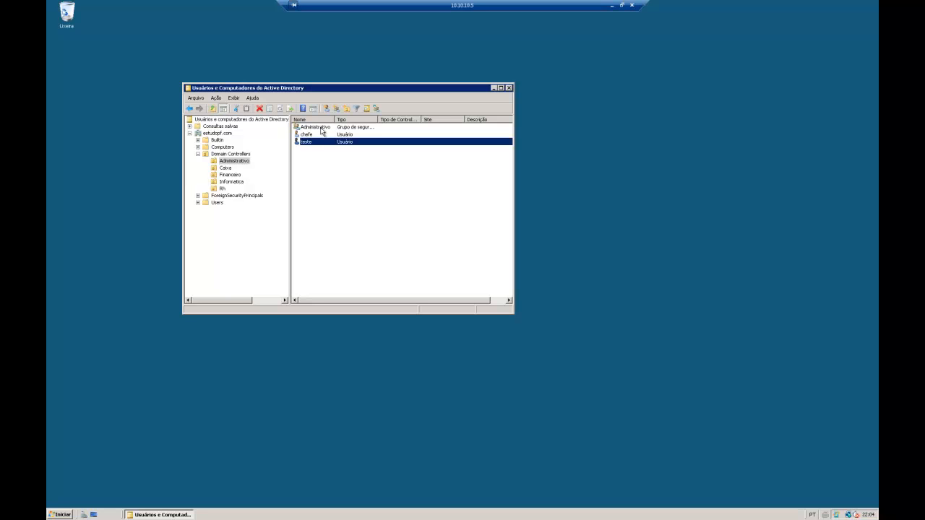
Add teste to the Administrativo group by searching 'ad' in 'Adicionar a um grupo'
click(334, 189)
right_click(306, 142)
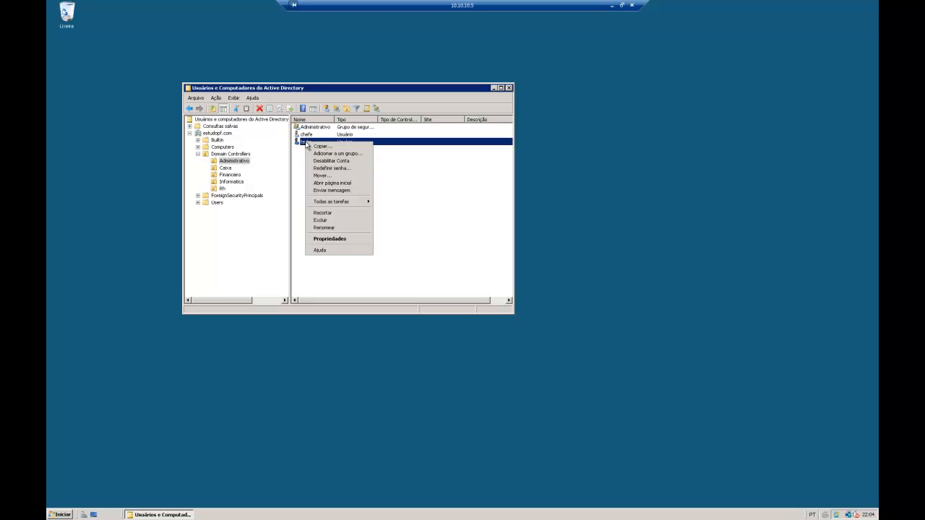
click(331, 154)
text(adm)
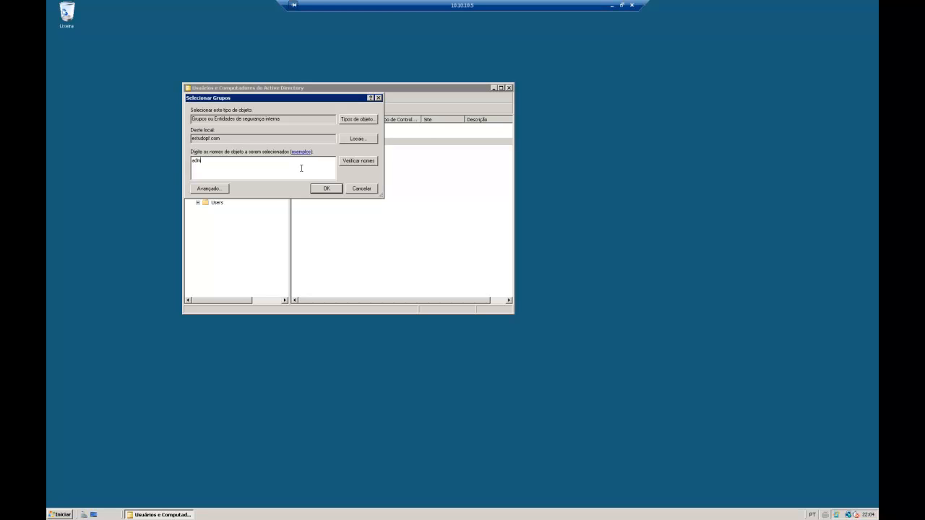
click(358, 162)
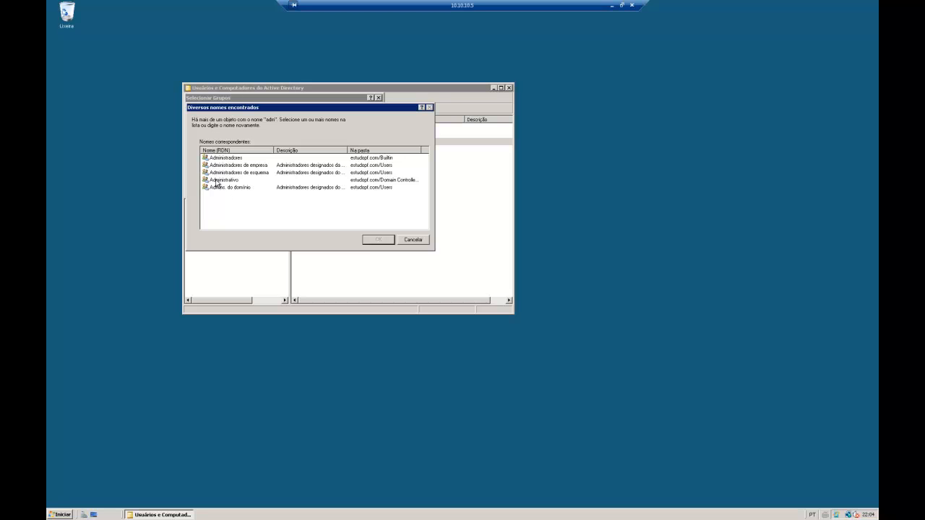
click(229, 180)
click(370, 240)
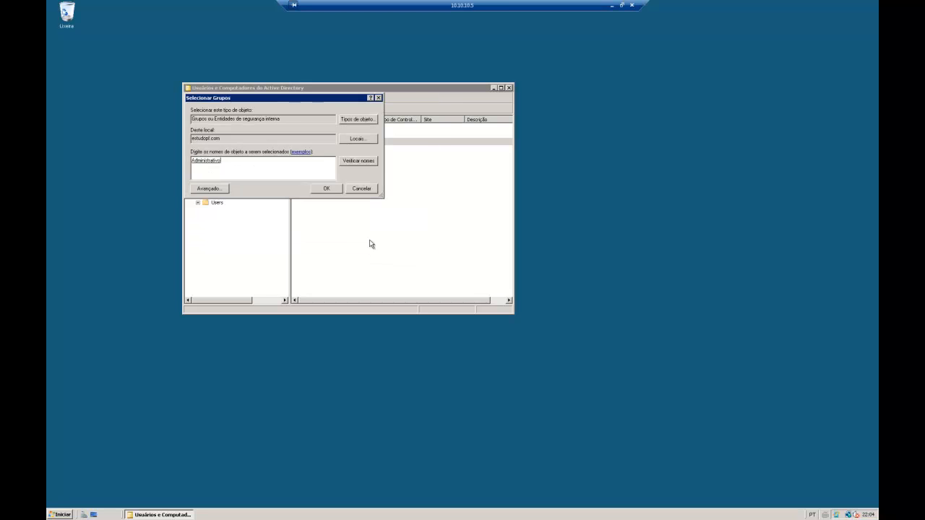
click(325, 188)
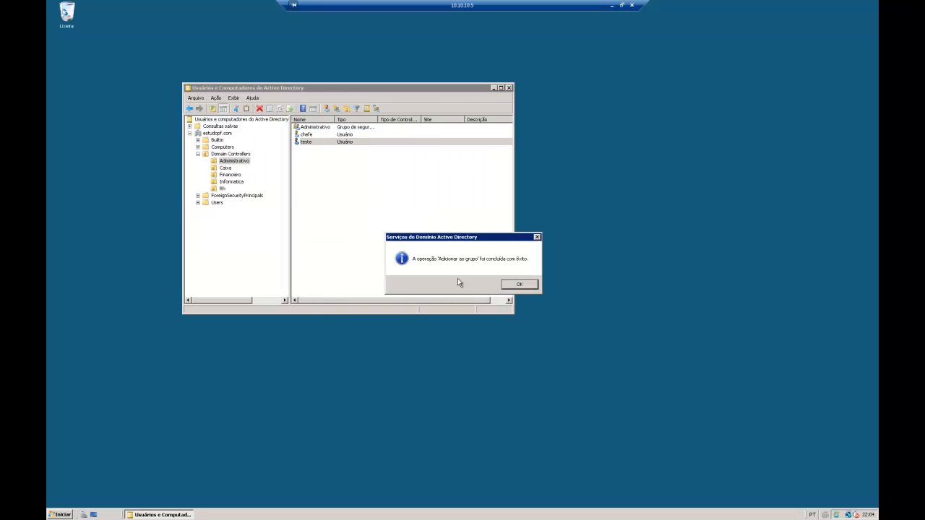
click(522, 285)
click(419, 242)
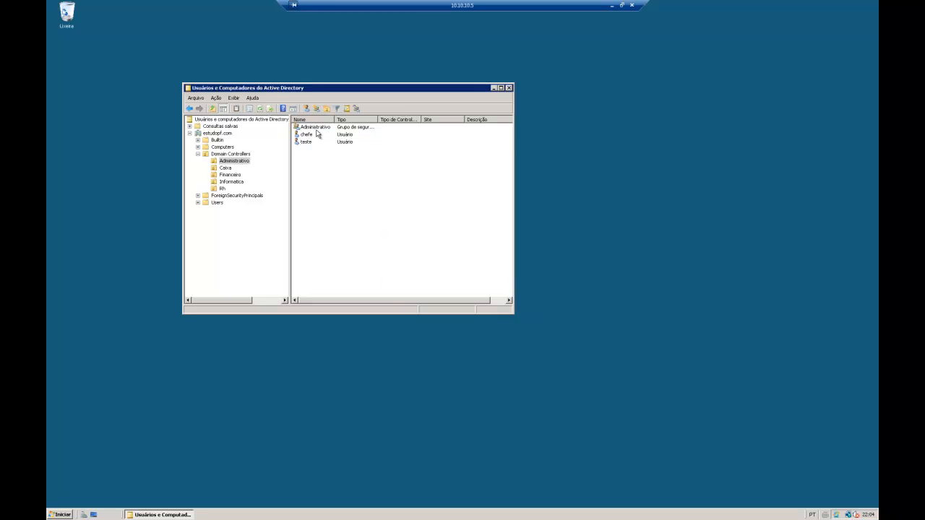
Check that the Administrativo group's Membros tab lists teste, then close its properties
click(315, 126)
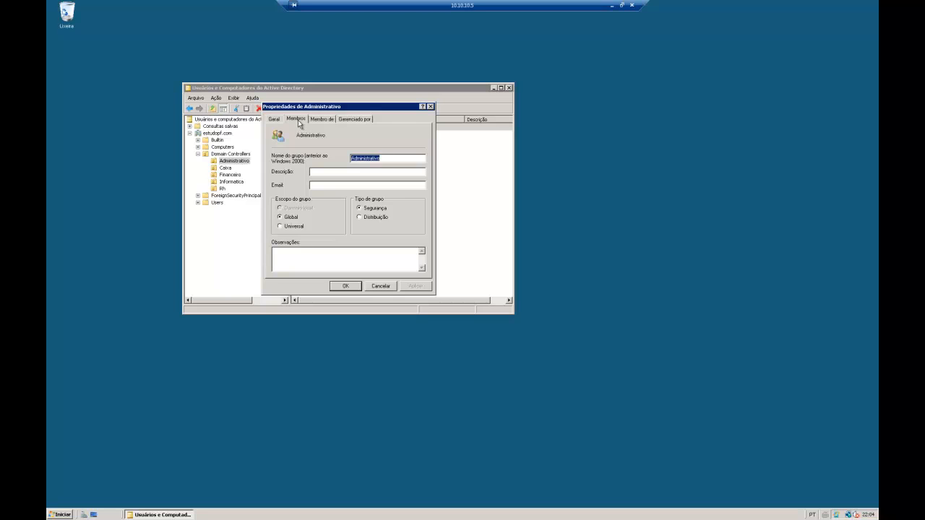
click(297, 120)
drag(327, 109, 377, 136)
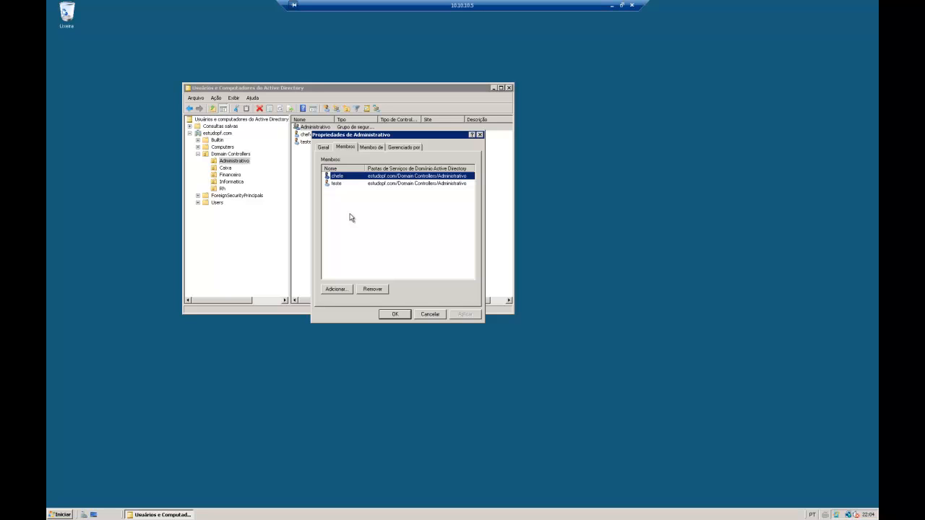
click(417, 315)
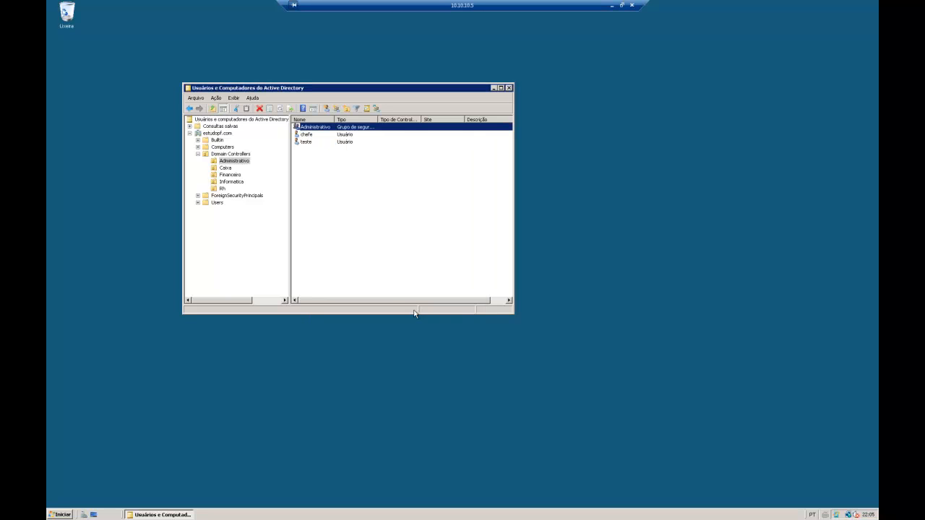
Browse the Caixa and Informatica units' entries, then list the Domain Controllers contents
click(227, 168)
click(232, 181)
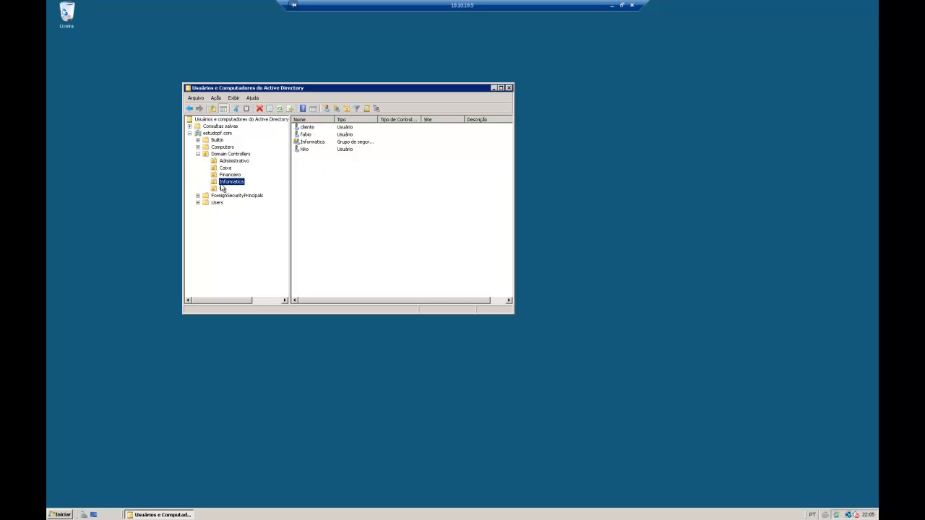
click(310, 144)
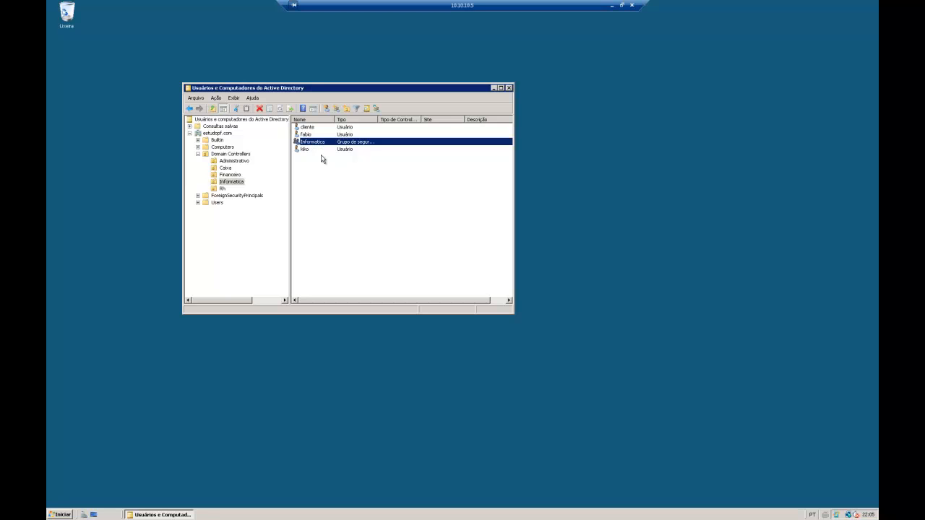
click(305, 149)
click(309, 136)
click(309, 128)
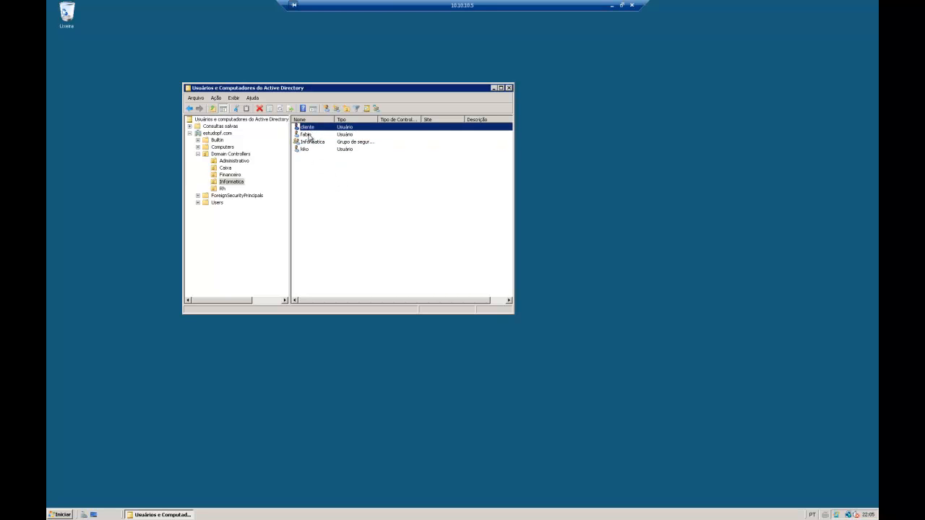
click(310, 136)
click(308, 151)
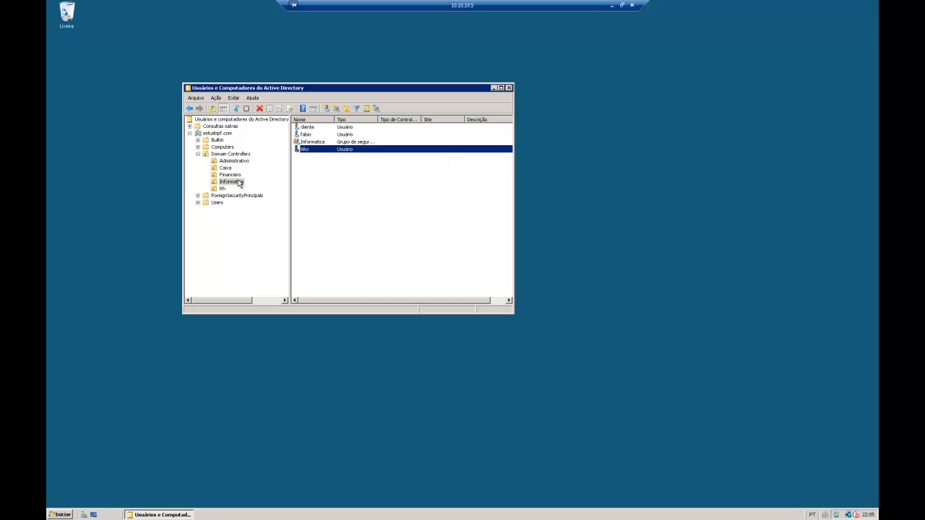
click(198, 154)
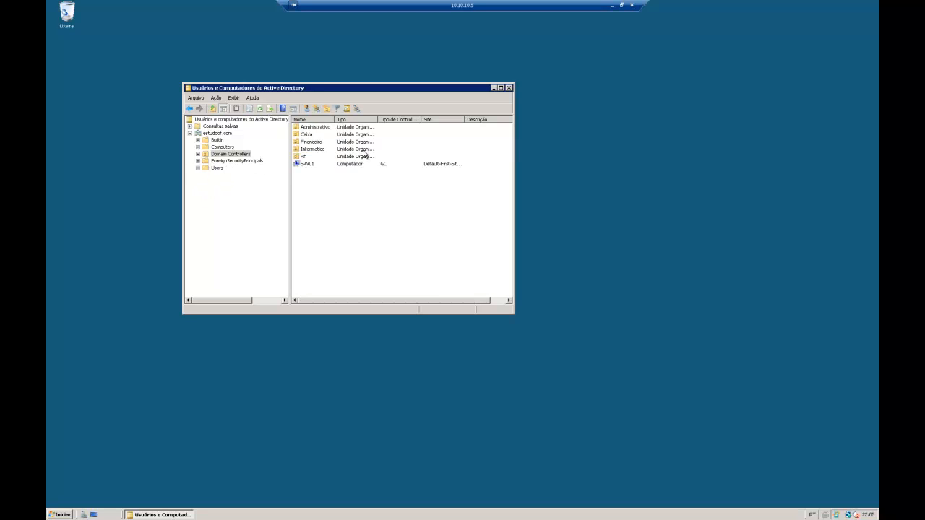
Close ADUC, minimize the remote session, and load 10.10.10.1:8888 in Chrome
click(509, 89)
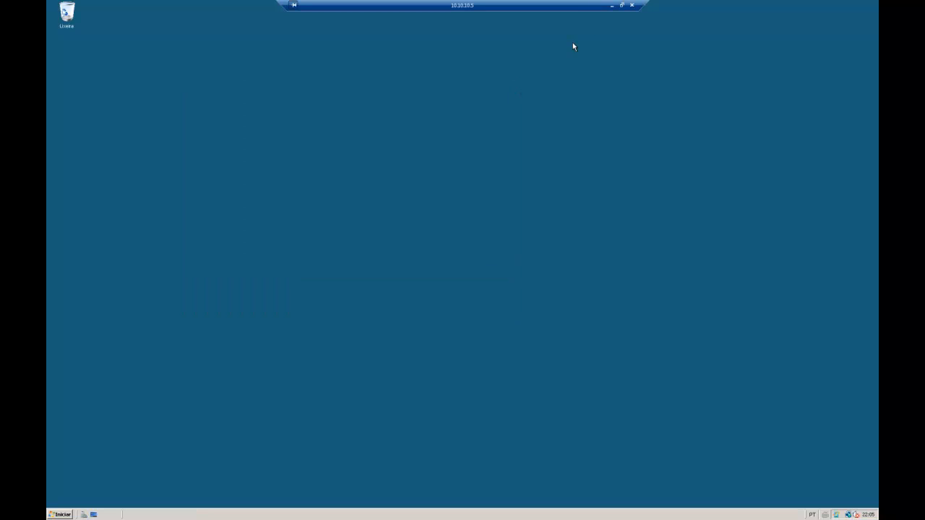
click(612, 6)
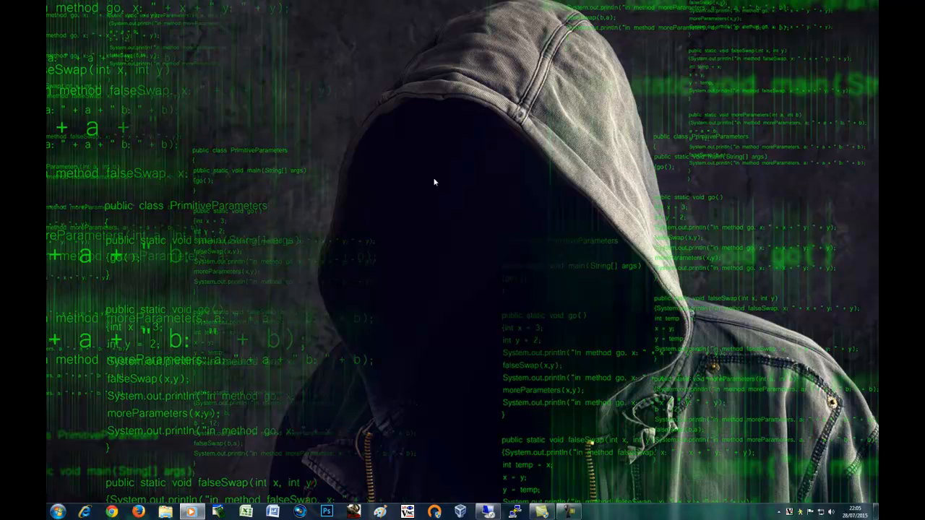
click(112, 512)
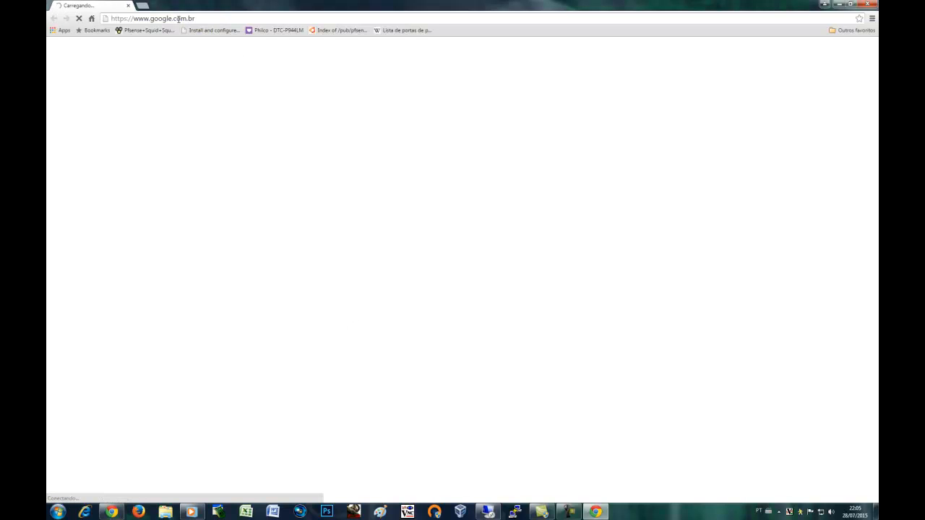
drag(136, 20, 229, 22)
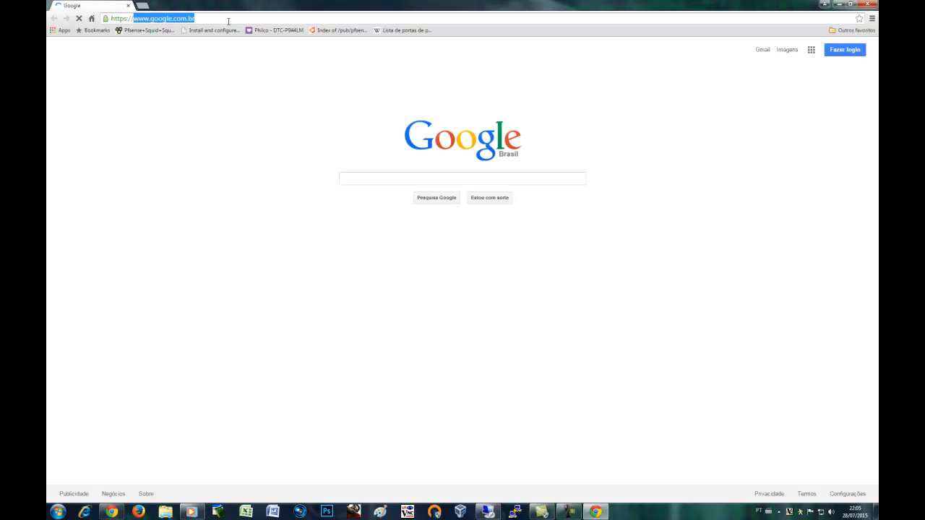
text(10)
key(Right)
key(Return)
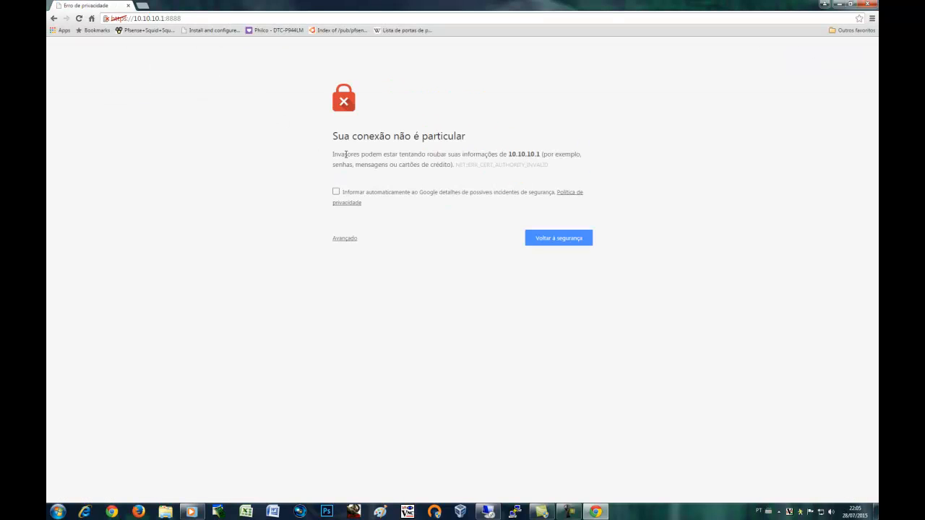
Proceed past the certificate warning and log in to the pfSense webGUI as admin
click(348, 240)
click(373, 311)
text(admin)
click(442, 175)
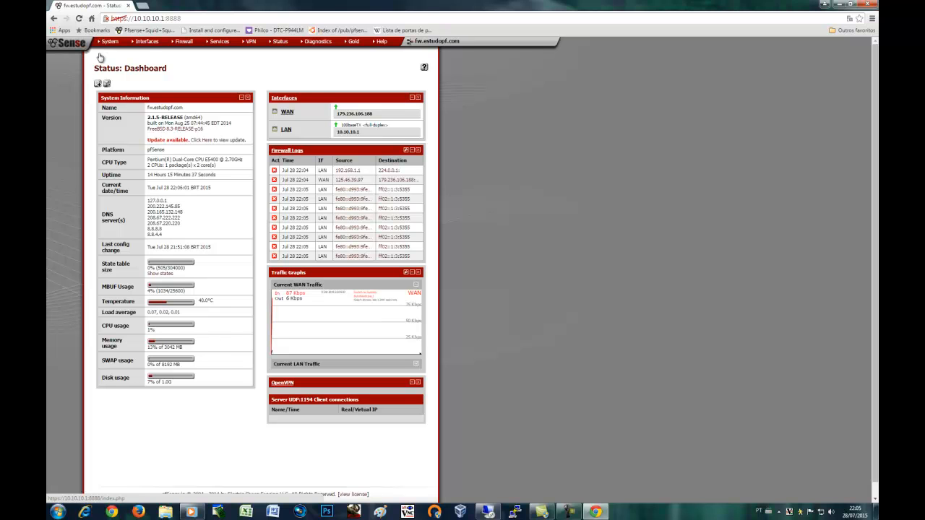
mouse_move(107, 43)
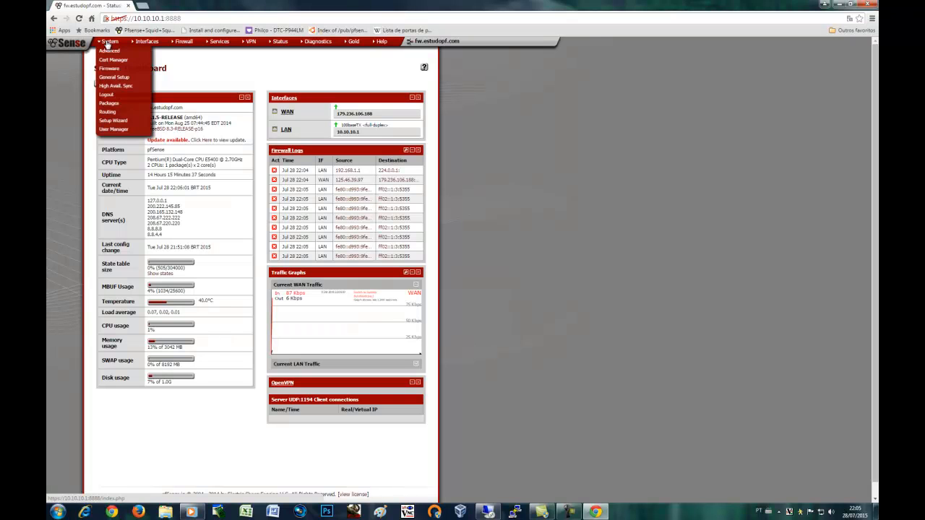
Open System > Packages and scroll through the Available Packages list
click(116, 106)
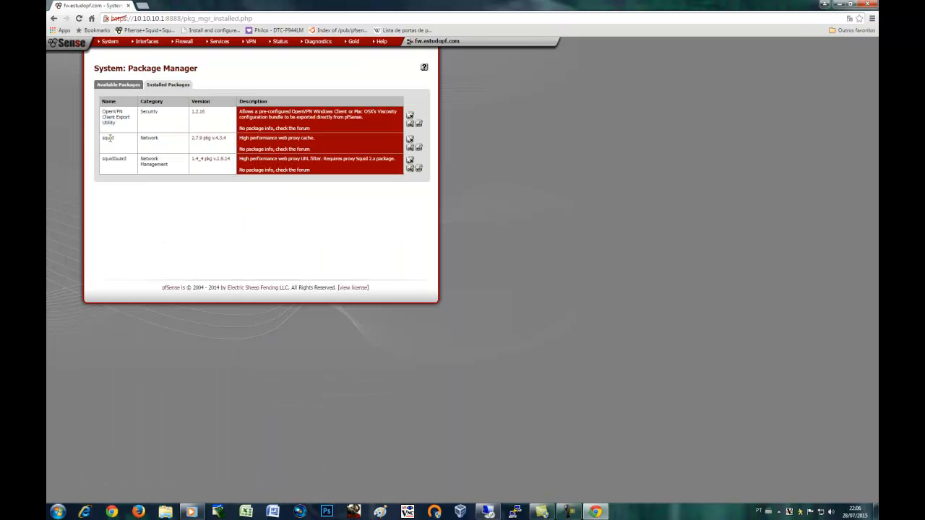
click(110, 86)
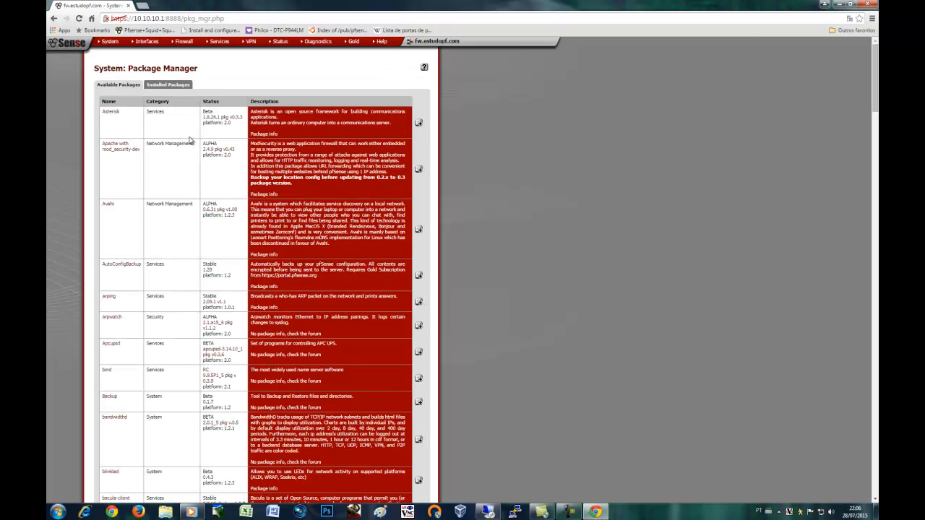
scroll(140, 262, down, 3)
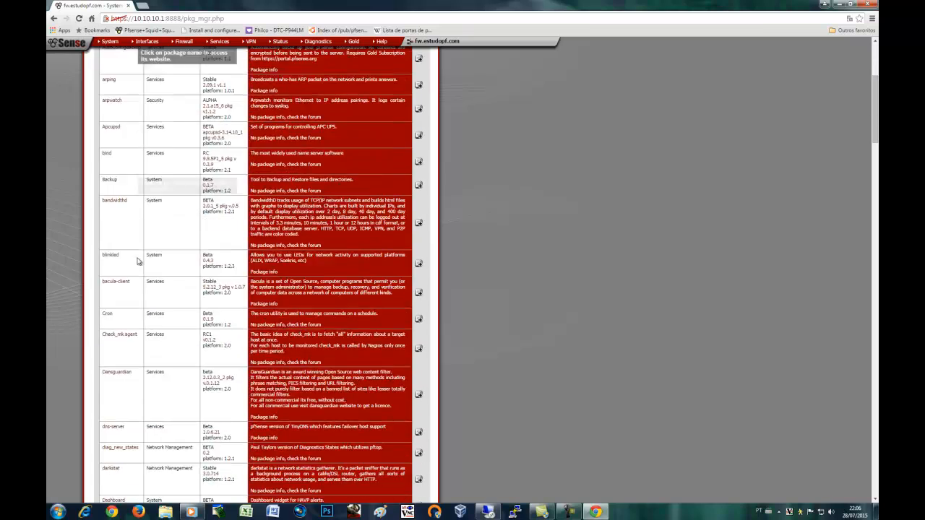
scroll(138, 261, down, 20)
scroll(139, 262, down, 10)
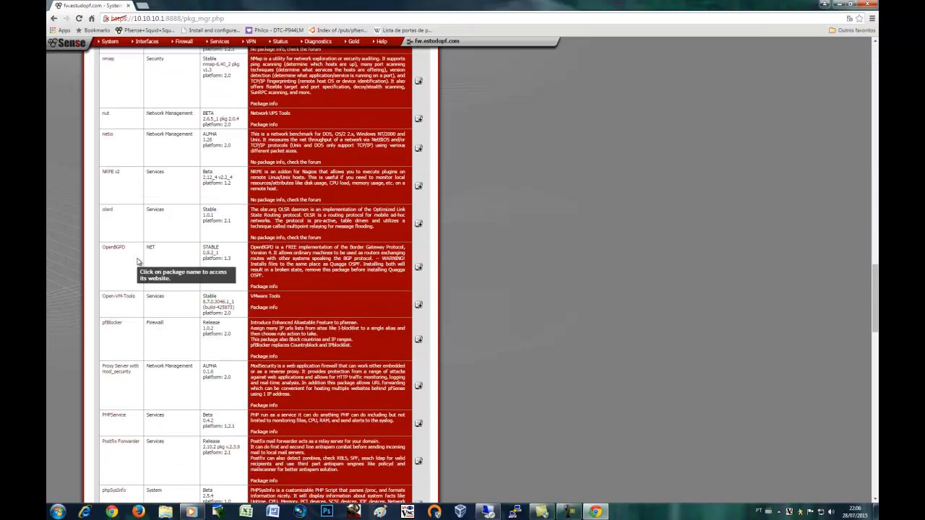
scroll(139, 262, down, 15)
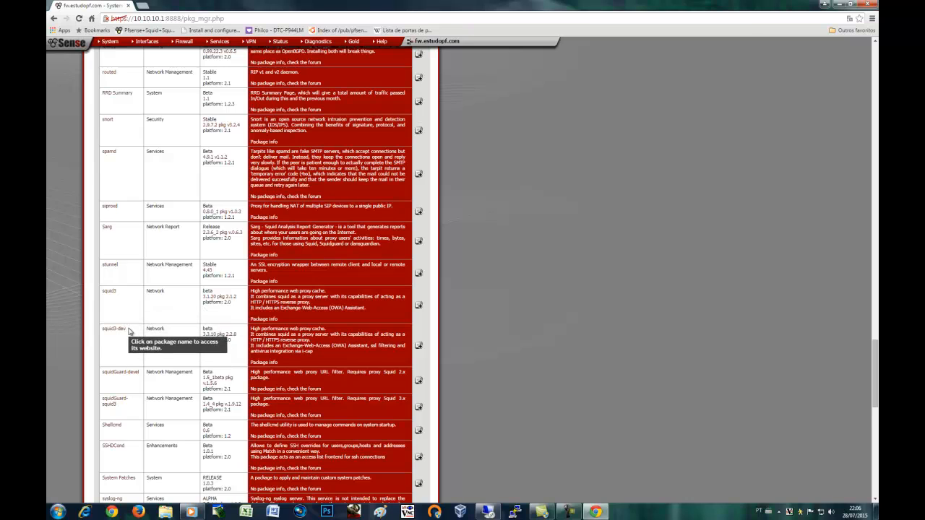
scroll(128, 330, up, 3)
scroll(129, 330, up, 20)
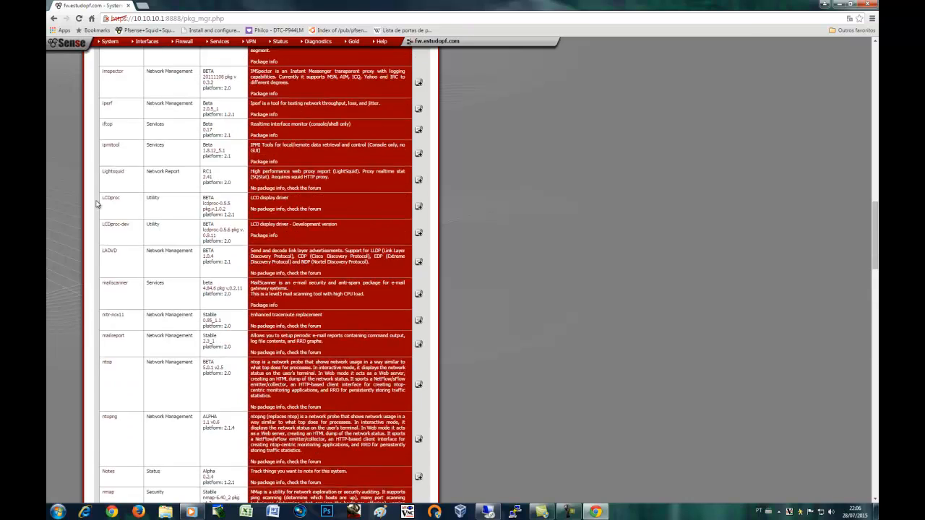
scroll(92, 195, up, 10)
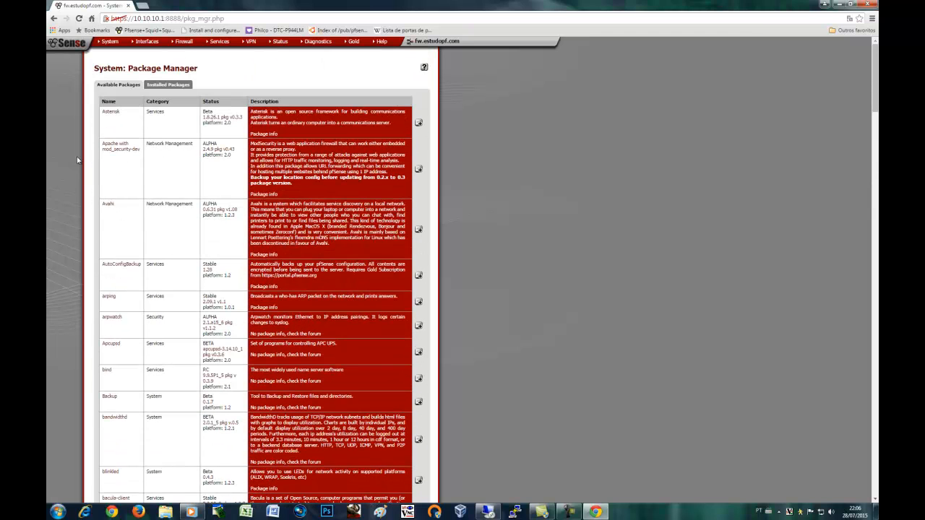
Briefly open the dashboard in a new tab, close it, and return to Installed Packages
middle_click(81, 49)
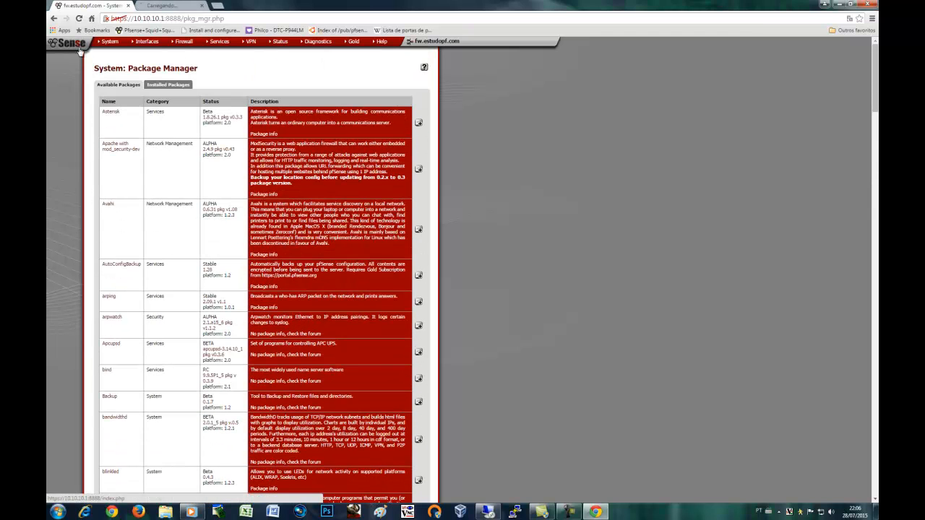
click(162, 7)
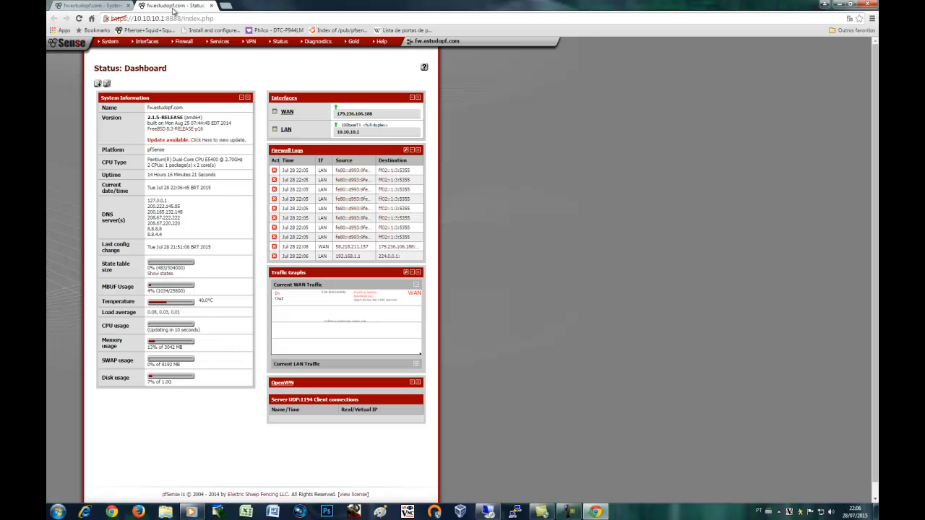
click(211, 6)
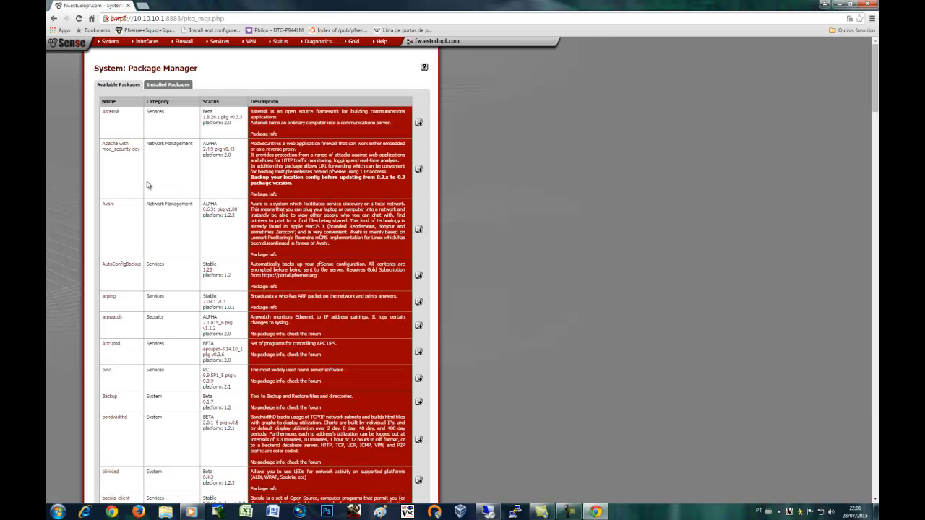
click(155, 87)
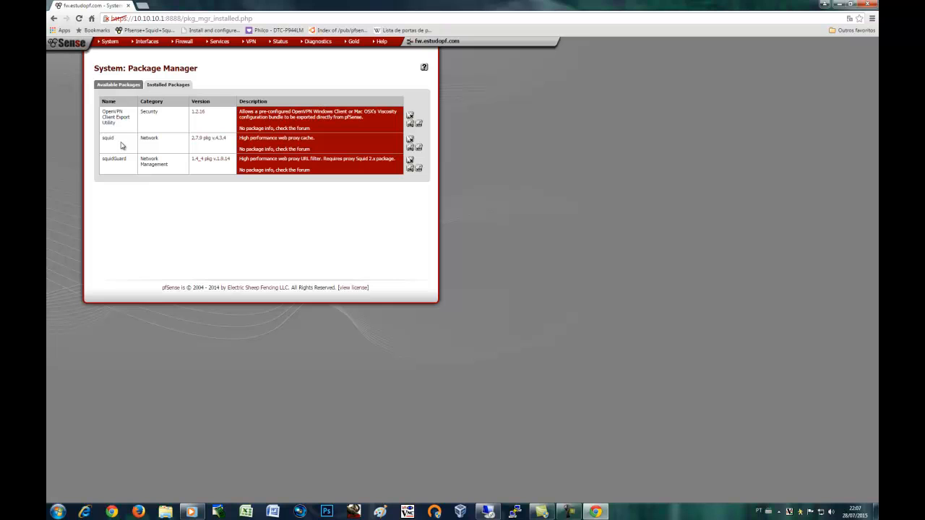
Point out the installed squid package and open Services > Proxy server
drag(114, 139, 102, 161)
click(240, 69)
mouse_move(183, 49)
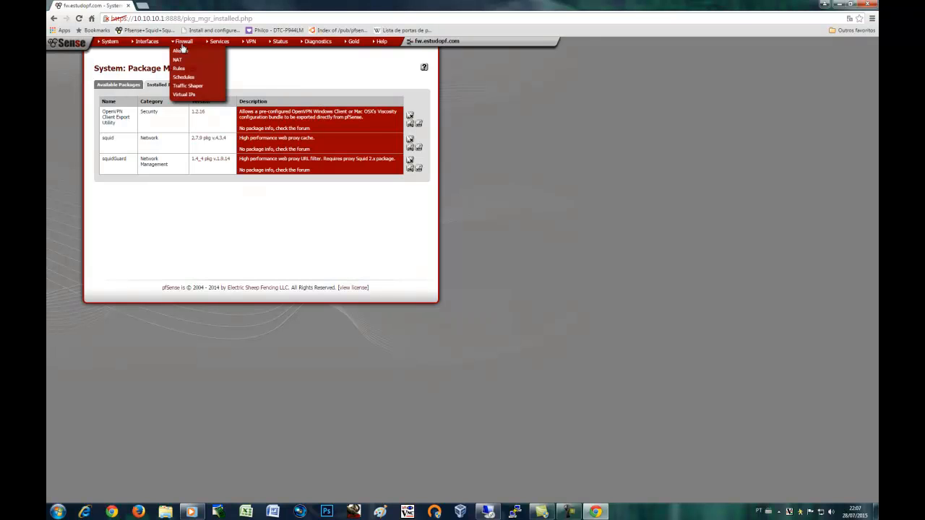
mouse_move(220, 43)
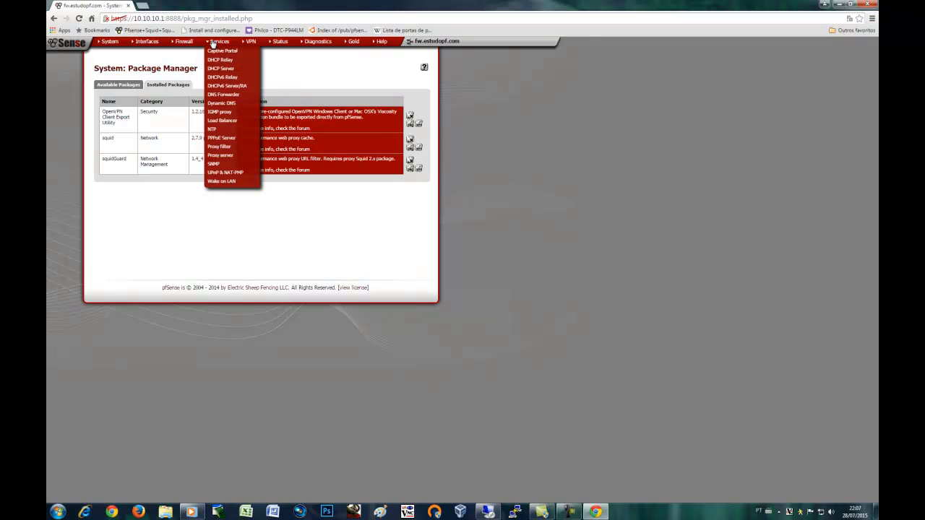
click(227, 155)
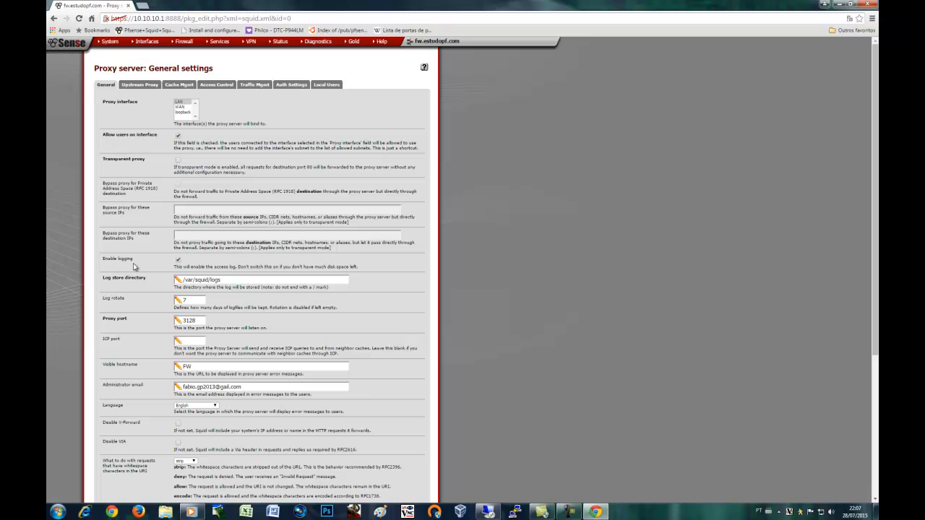
Review the log directory /var/squid/logs, log rotate 7, proxy port 3128 and hostname FW
drag(230, 283, 167, 283)
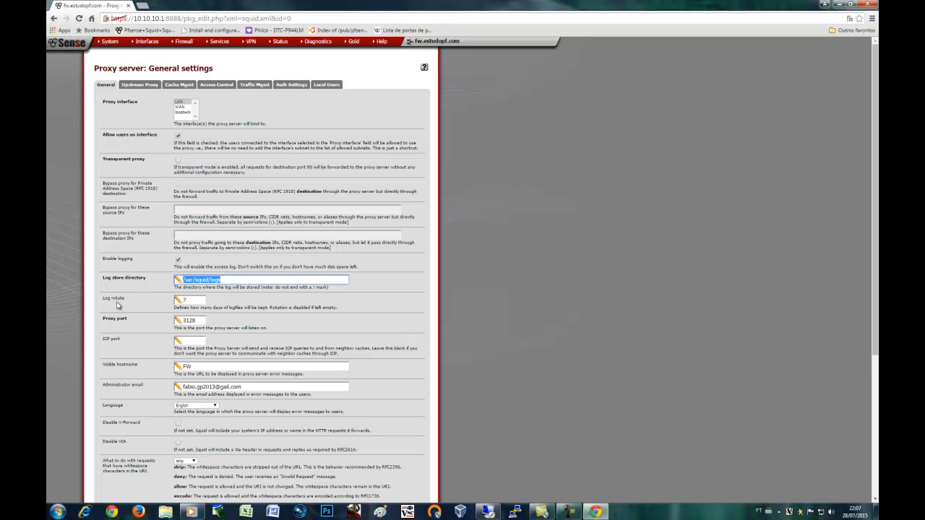
key(Tab)
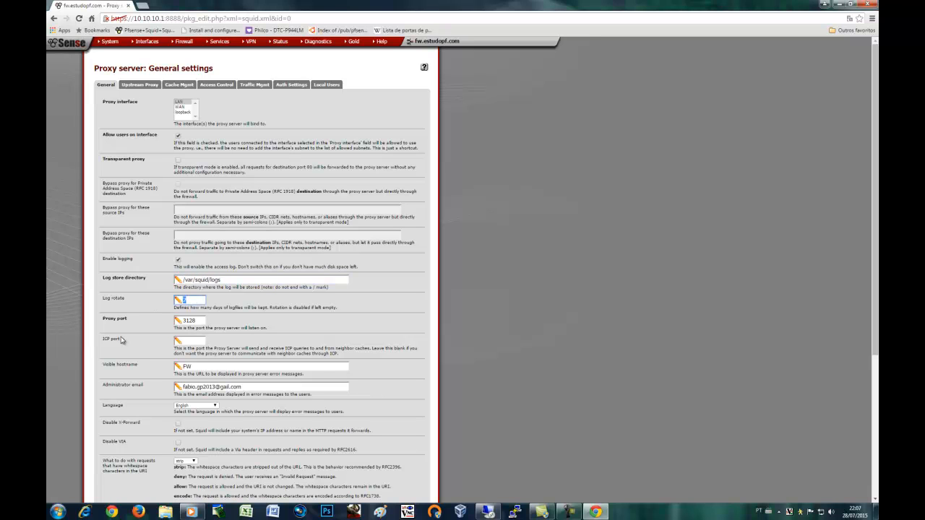
double_click(199, 321)
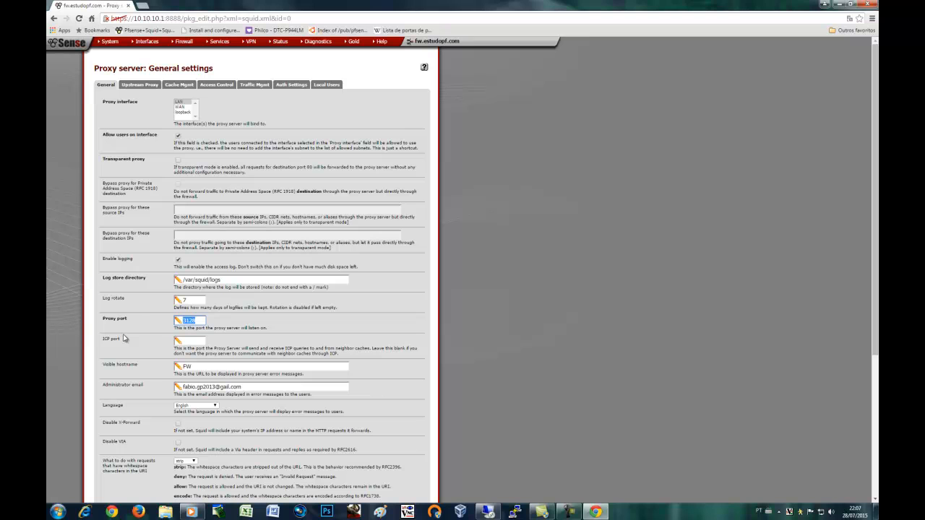
click(158, 376)
scroll(202, 370, down, 1)
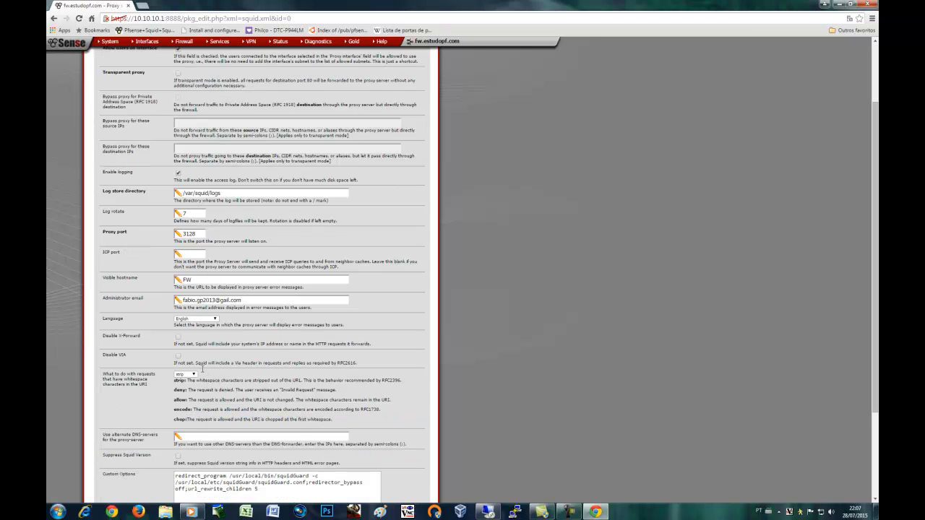
double_click(197, 278)
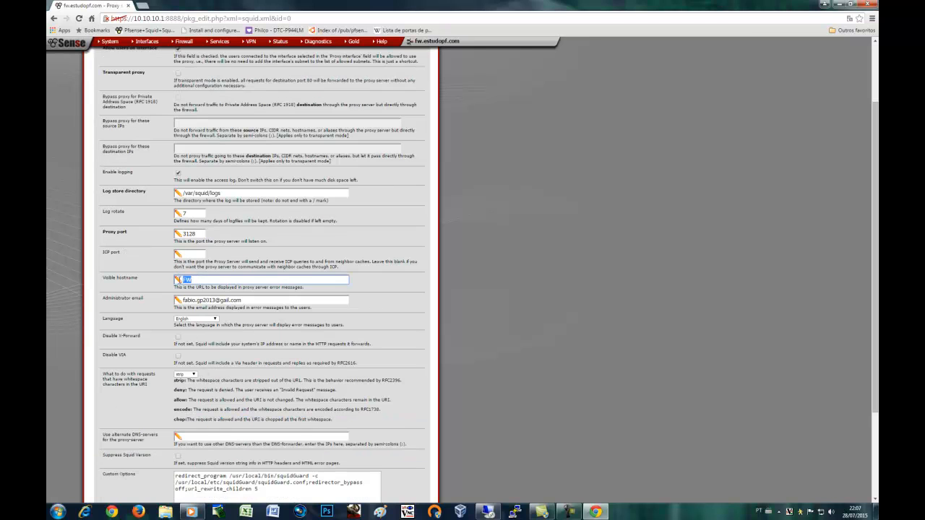
scroll(315, 321, up, 1)
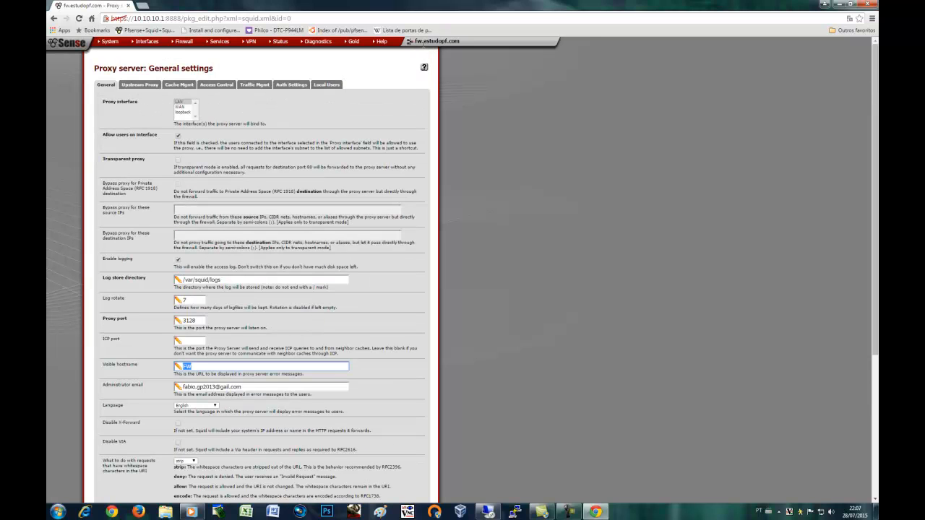
Check the administrator e-mail field and save the General proxy settings
scroll(292, 399, down, 2)
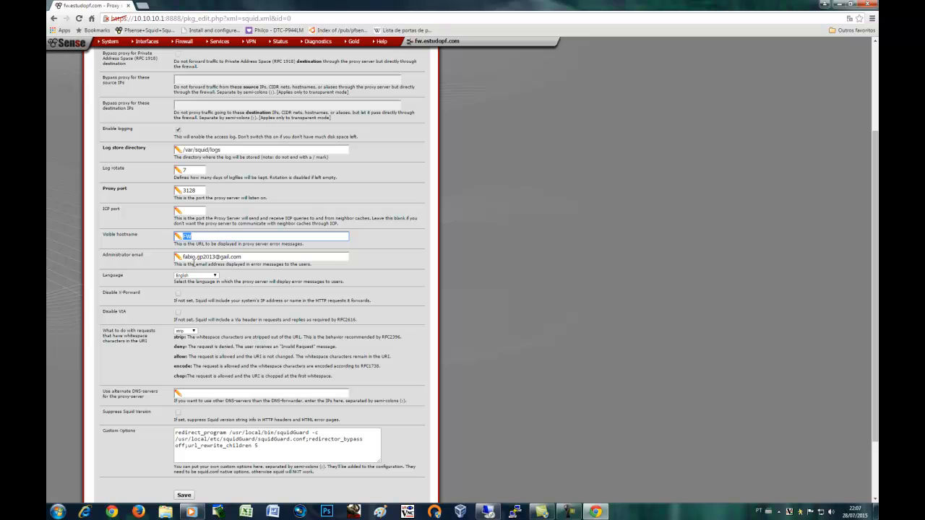
drag(182, 257, 246, 256)
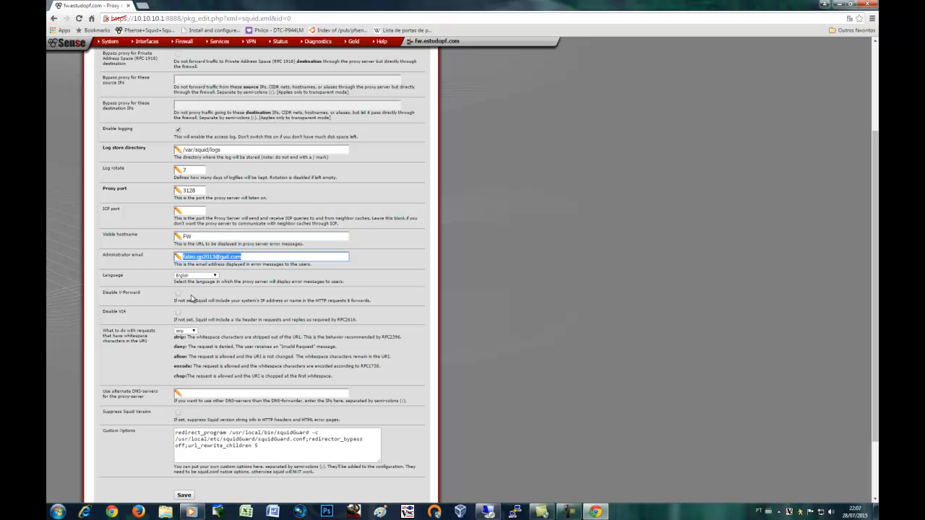
click(149, 322)
scroll(161, 409, down, 2)
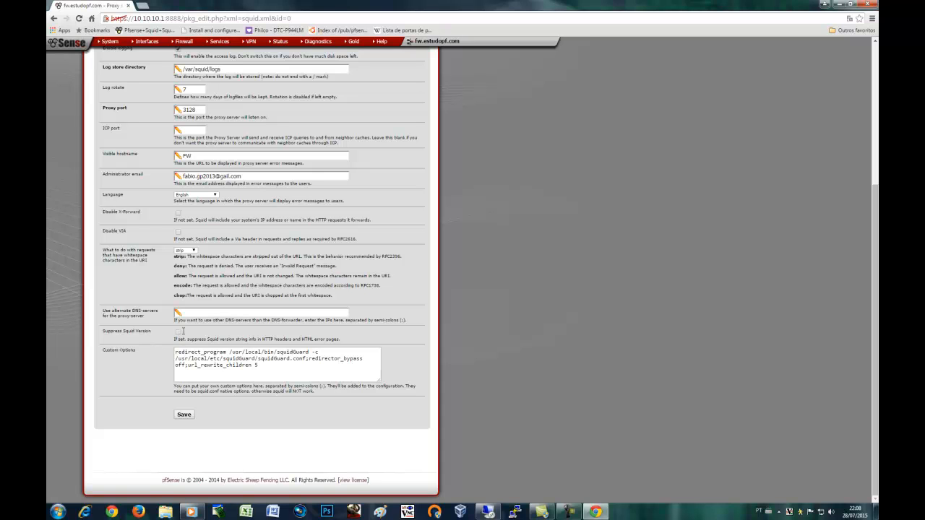
click(185, 416)
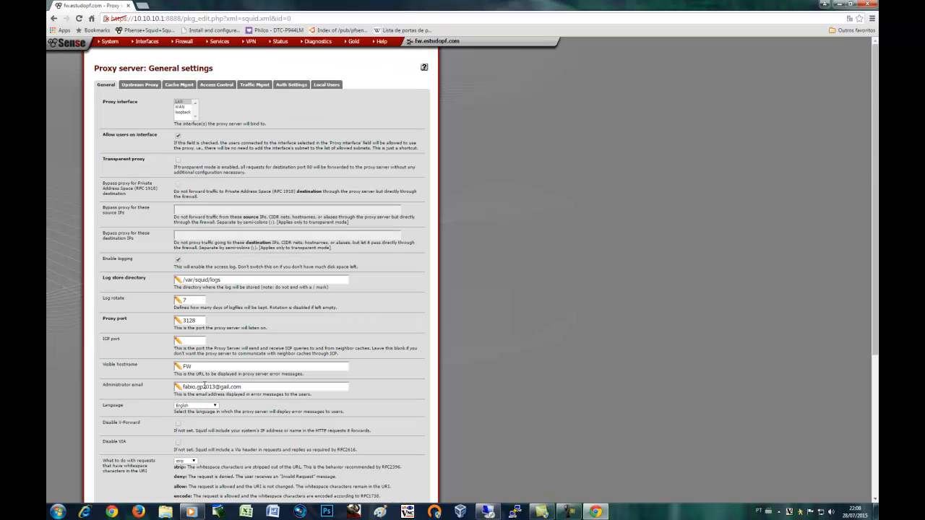
Open Cache Mgmt and review the 100 MB disk cache, 1024 MB memory cache and 128 KB maximum object size
click(171, 87)
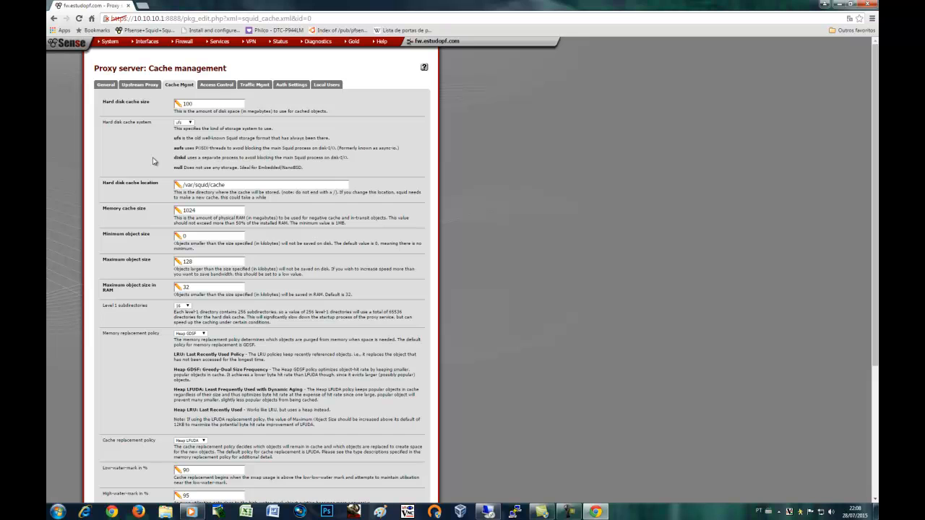
scroll(153, 162, down, 5)
scroll(154, 161, up, 5)
scroll(138, 249, down, 3)
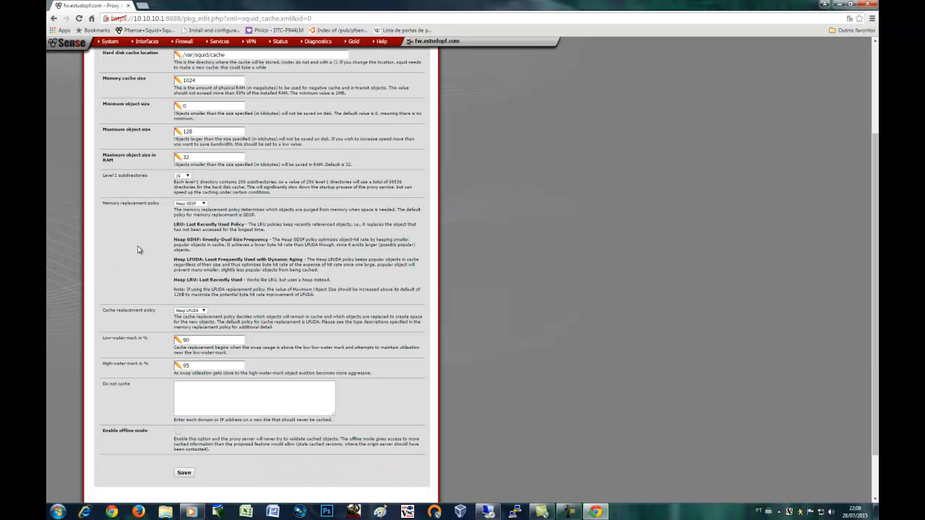
scroll(138, 249, up, 3)
double_click(206, 210)
double_click(192, 261)
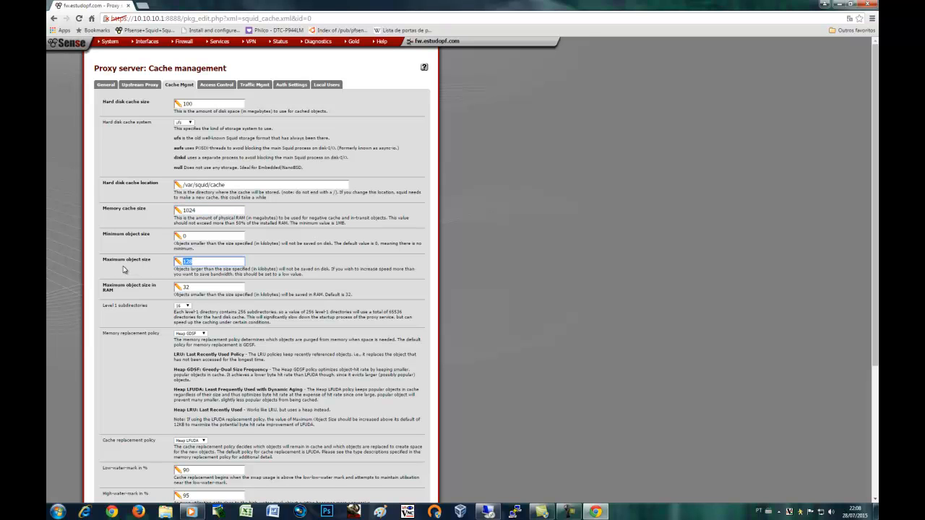
click(197, 104)
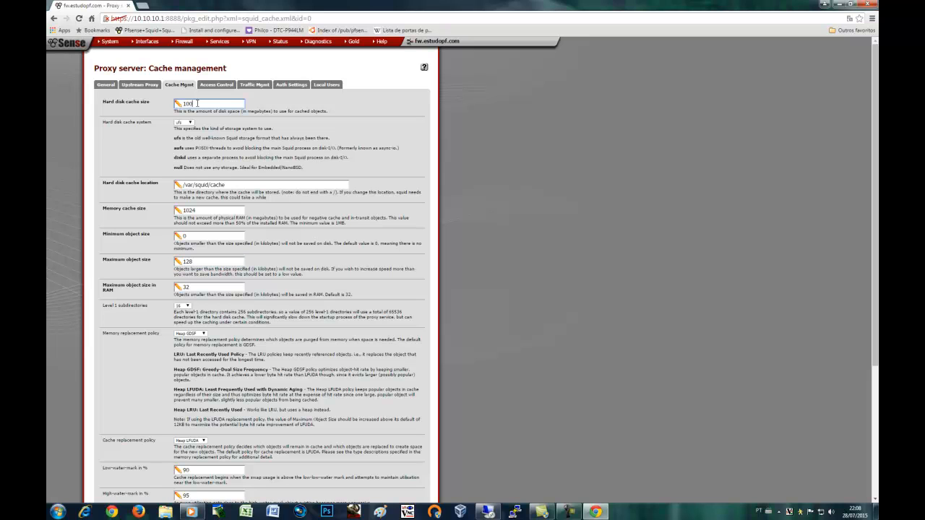
double_click(189, 104)
click(271, 104)
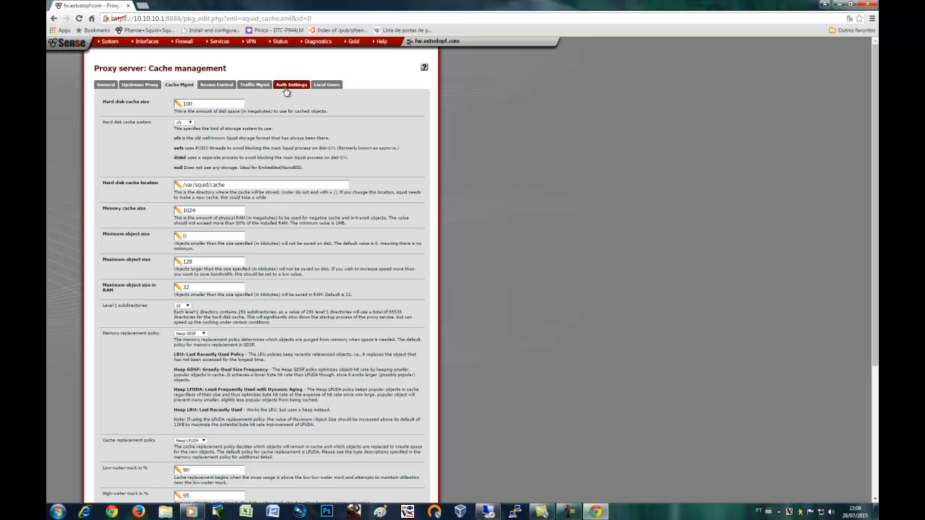
Open the proxy Authentication tab and set Chrome's page zoom to 125%
click(292, 87)
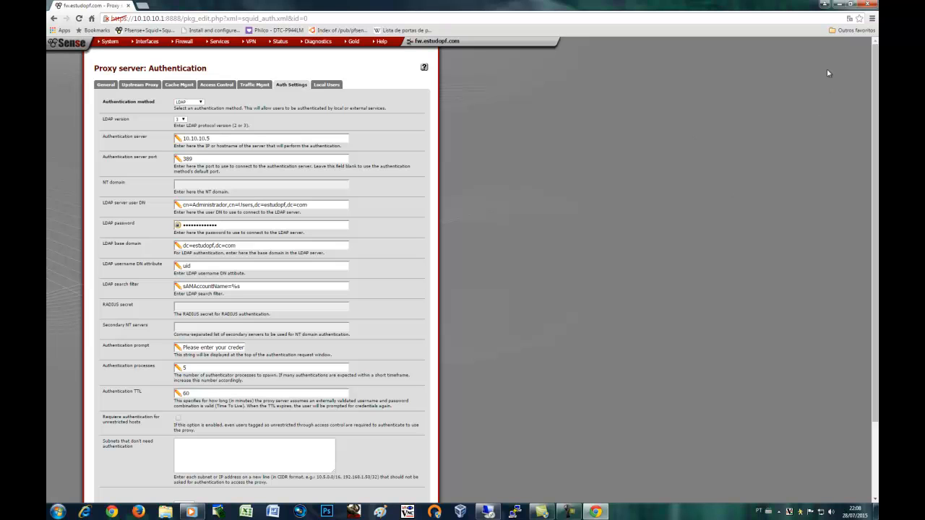
click(873, 20)
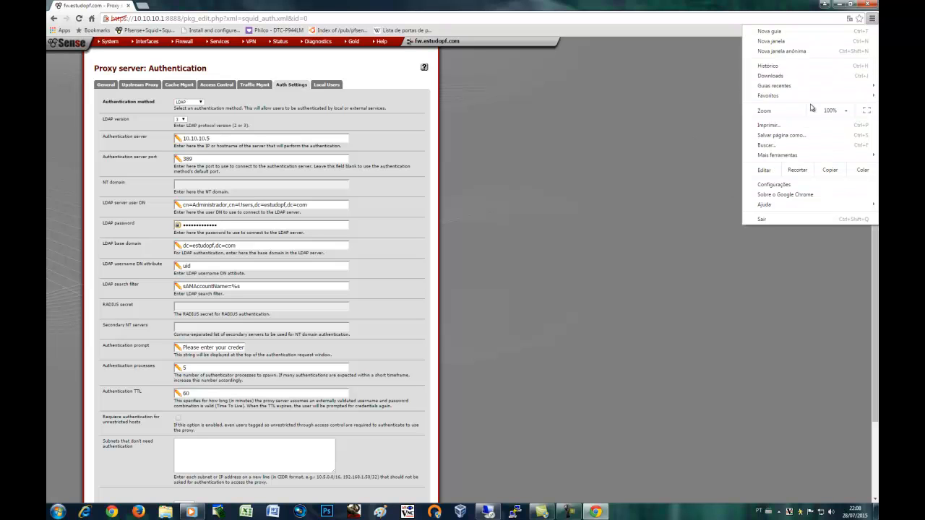
click(847, 110)
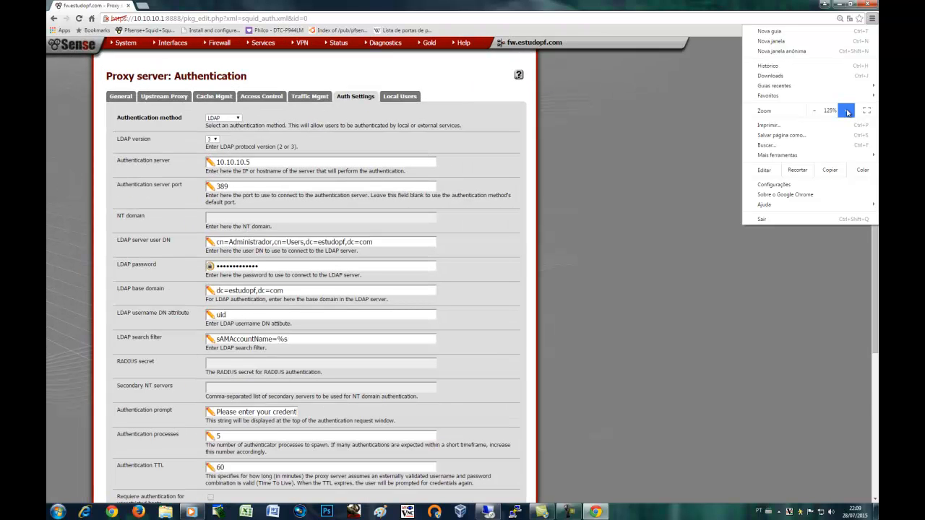
click(647, 276)
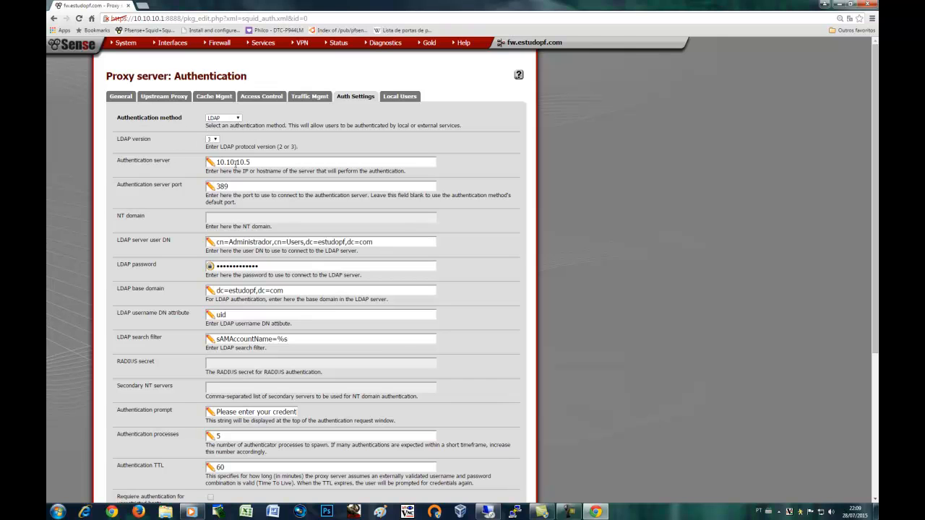
triple_click(235, 164)
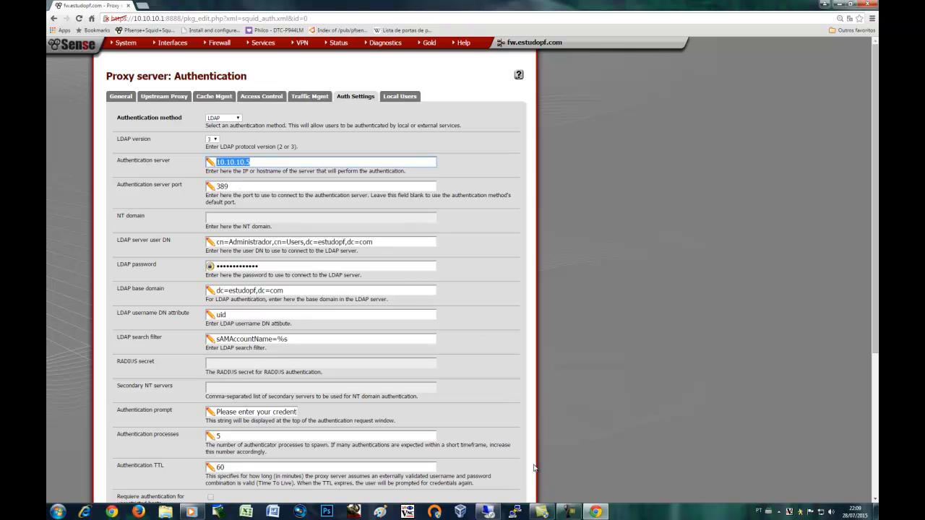
click(491, 511)
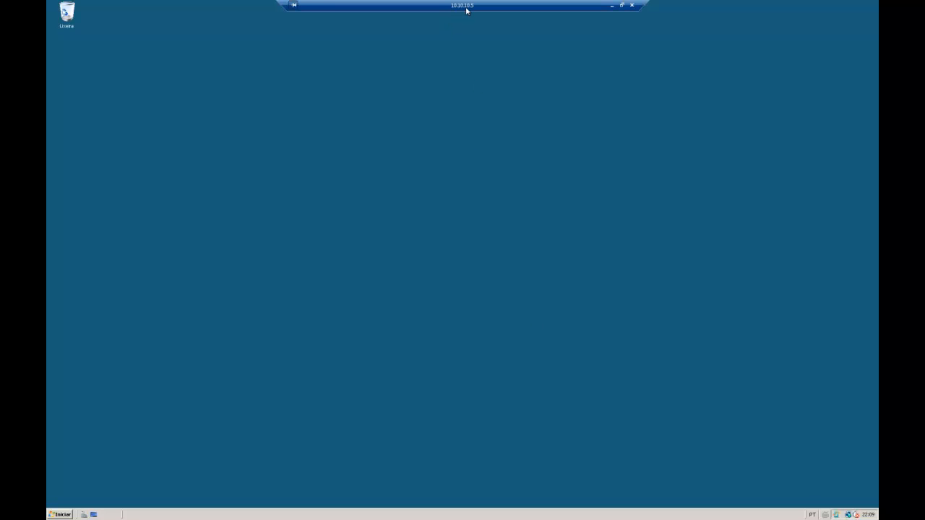
click(612, 5)
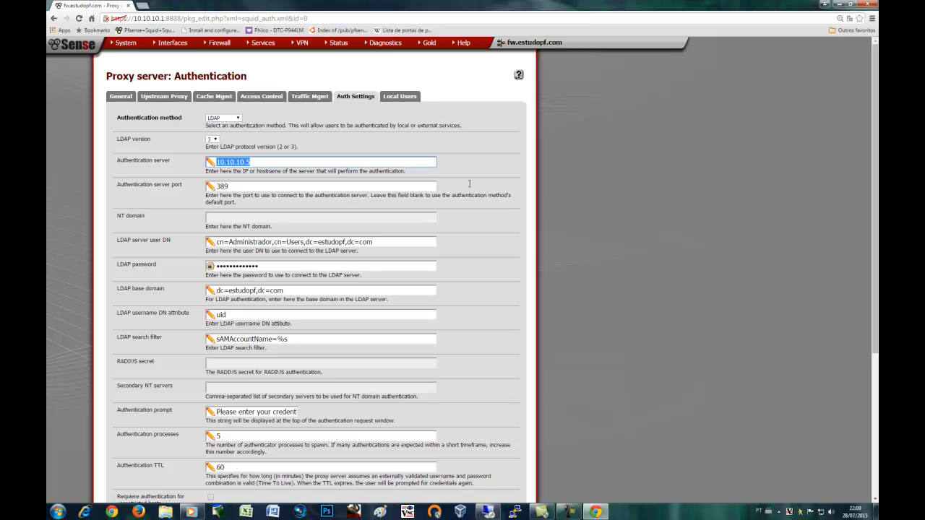
drag(235, 188, 209, 191)
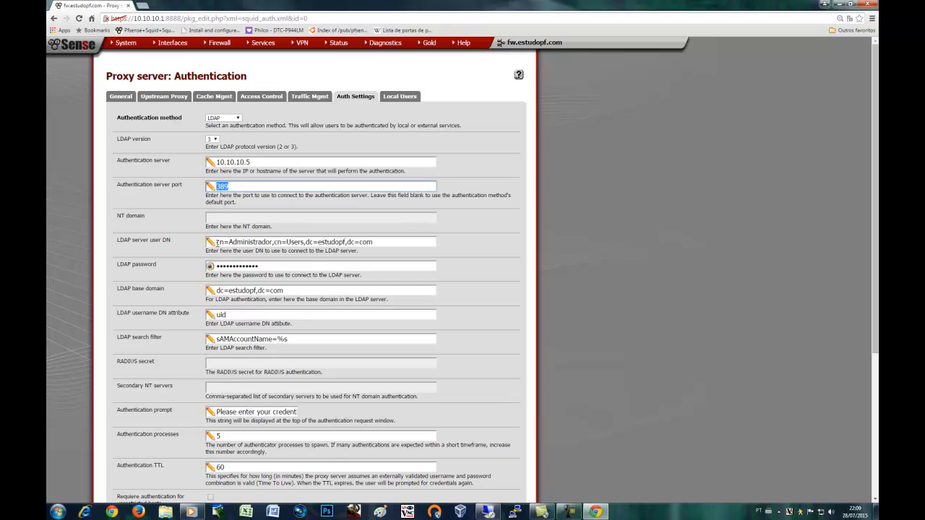
drag(387, 241, 211, 242)
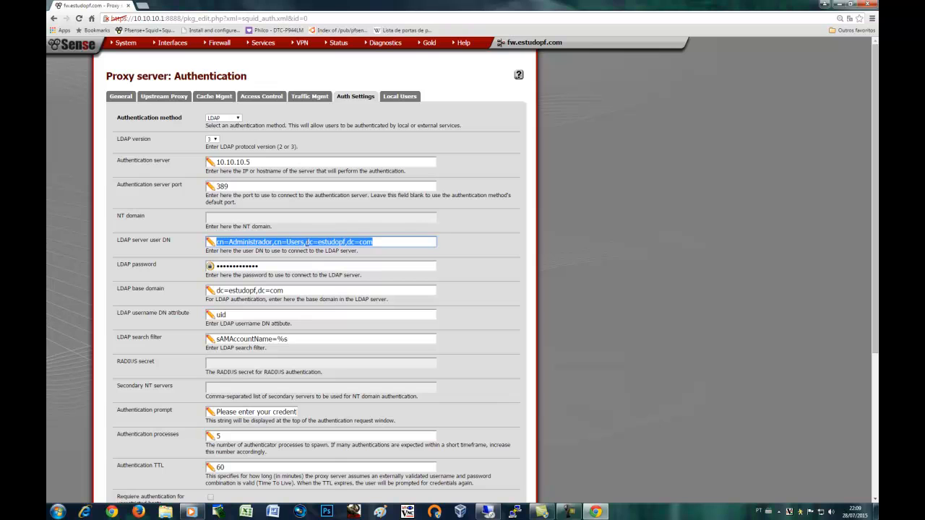
click(379, 242)
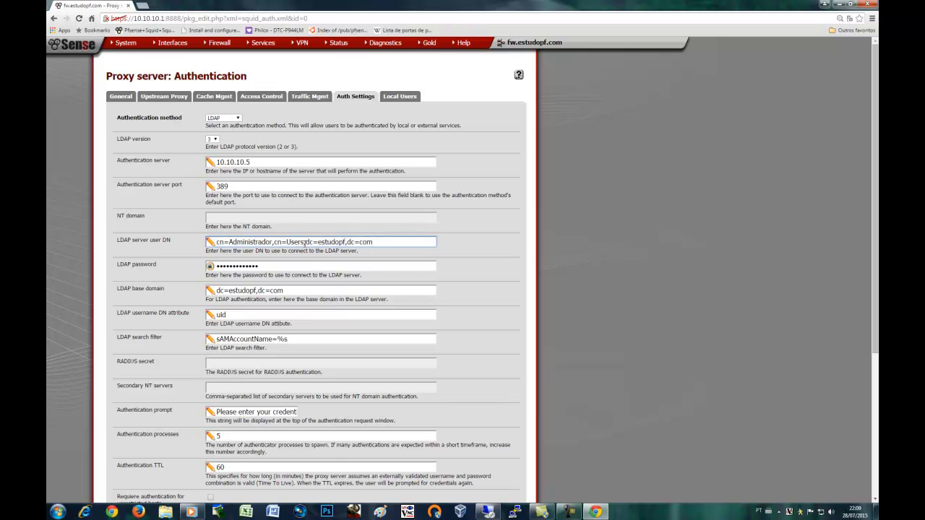
drag(307, 243, 375, 244)
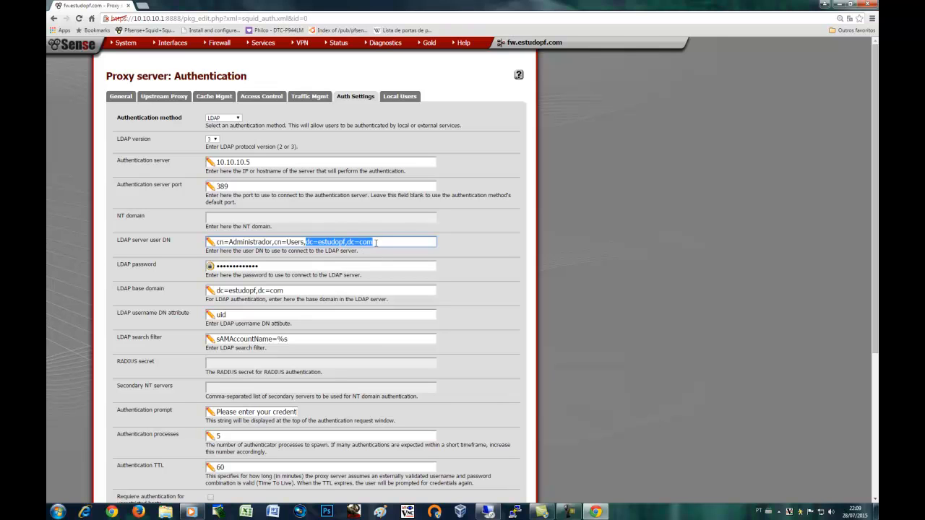
click(379, 243)
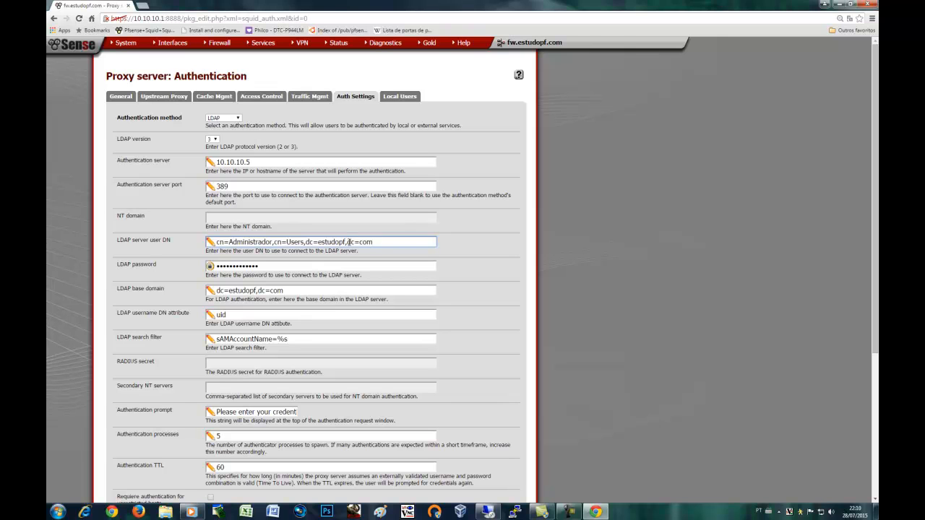
Append ',dc=br' to the LDAP user DN, then delete it again
drag(348, 242, 352, 242)
click(383, 242)
text(,dc=br)
drag(372, 242, 396, 242)
key(BackSpace)
Review the LDAP password, base domain dc=estudopf,dc=com, uid attribute and search filter, then save
drag(271, 267, 215, 267)
click(183, 302)
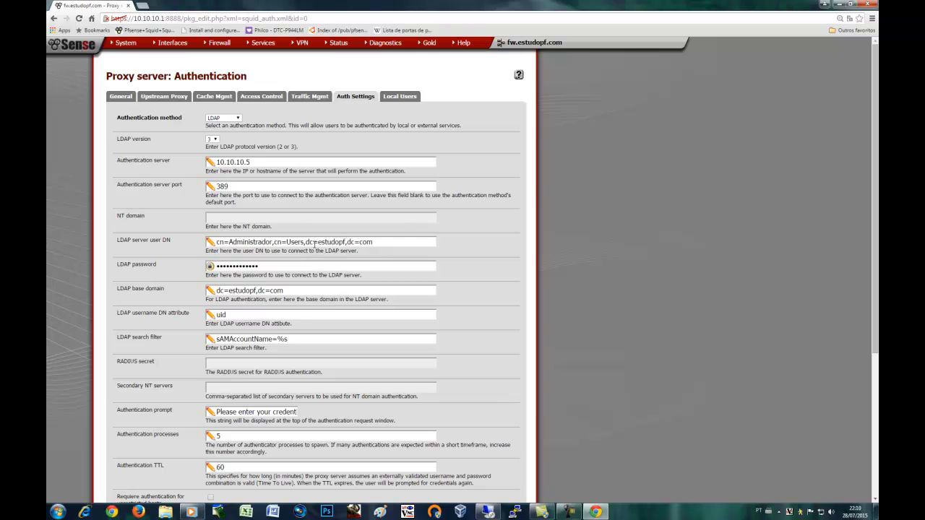
click(307, 243)
drag(306, 242, 374, 243)
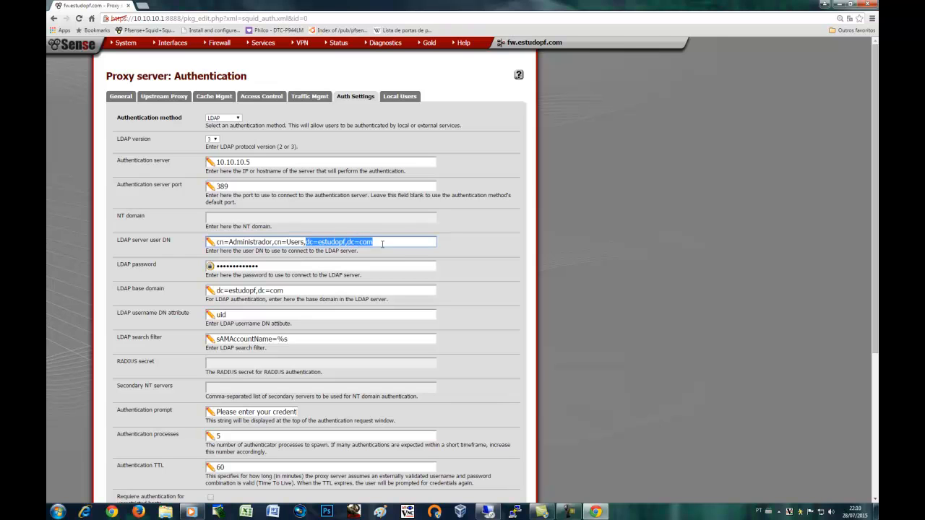
click(283, 291)
drag(282, 291, 210, 334)
click(206, 315)
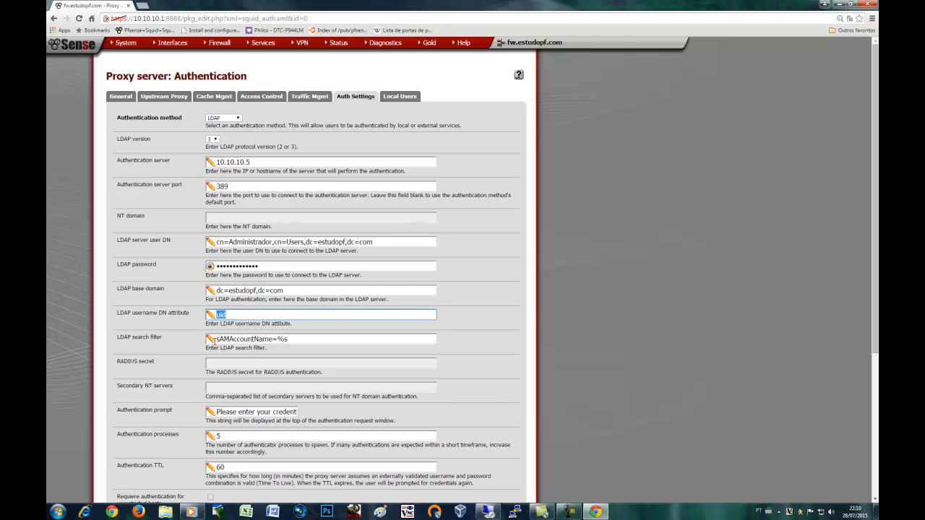
key(Tab)
click(185, 374)
scroll(202, 368, down, 3)
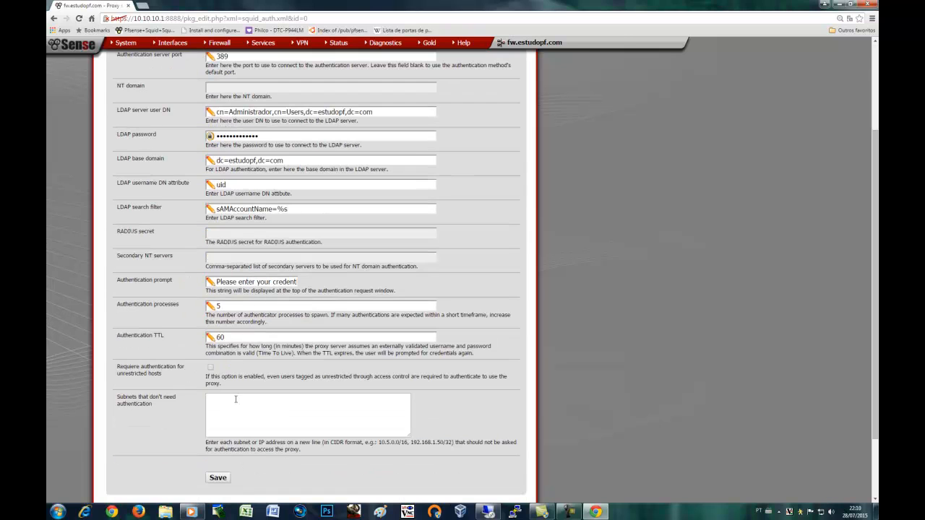
click(223, 479)
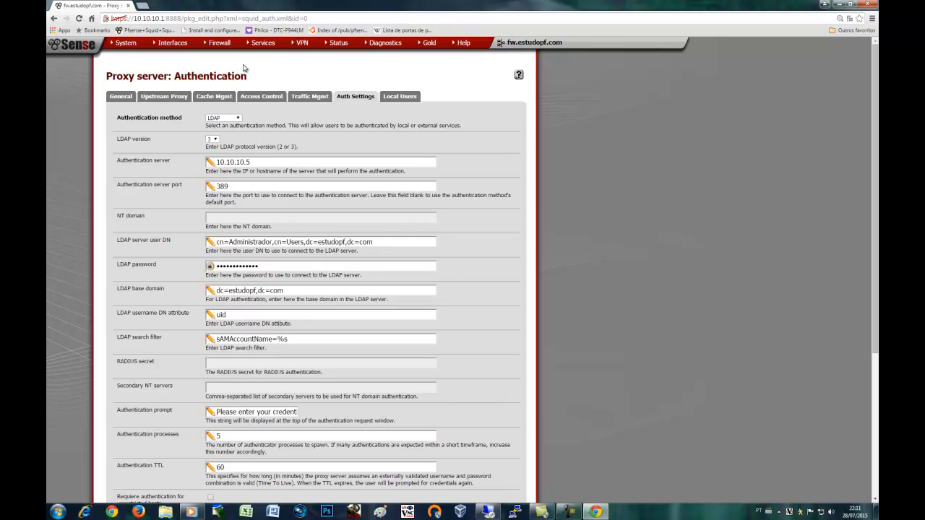
mouse_move(262, 48)
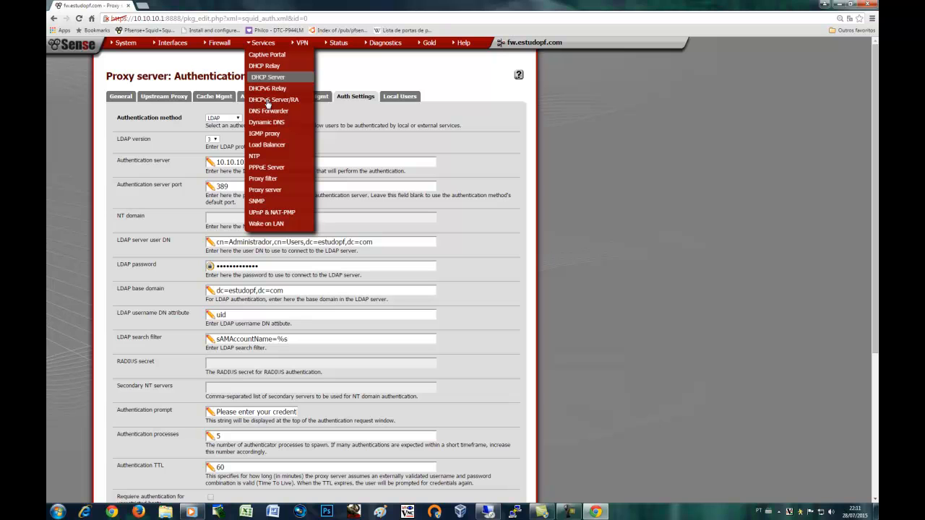
Open Services > Proxy filter and review blacklist proxy 10.10.10.1:8080 and the shallalist.tar.gz URL
click(272, 180)
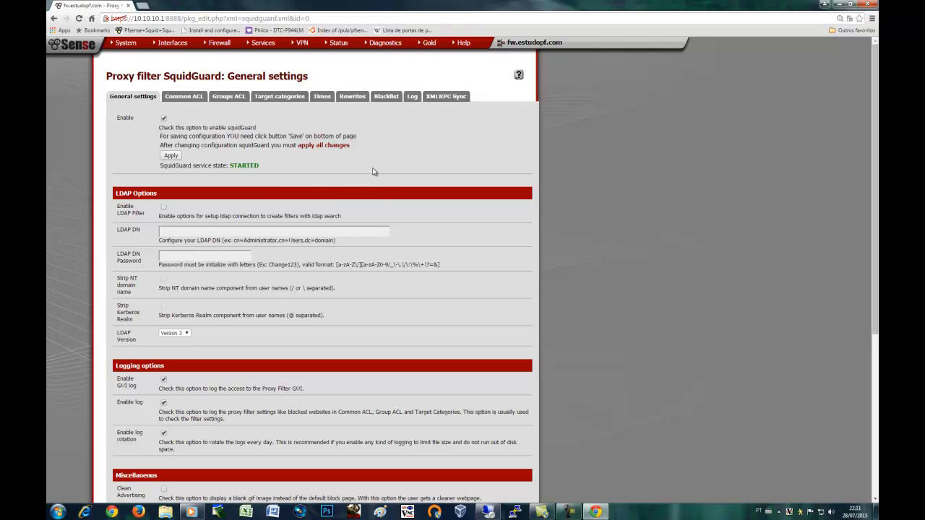
scroll(446, 291, down, 3)
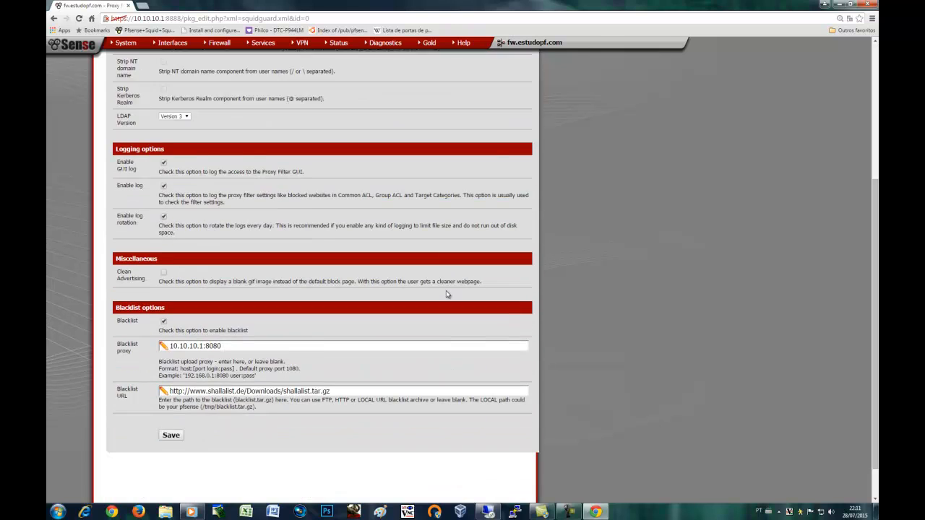
scroll(446, 294, down, 1)
scroll(357, 348, up, 3)
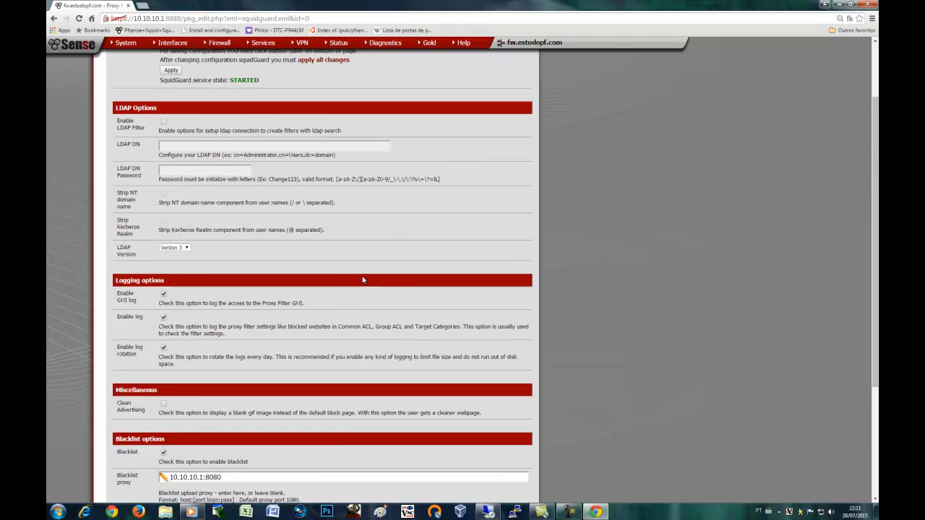
scroll(413, 283, up, 1)
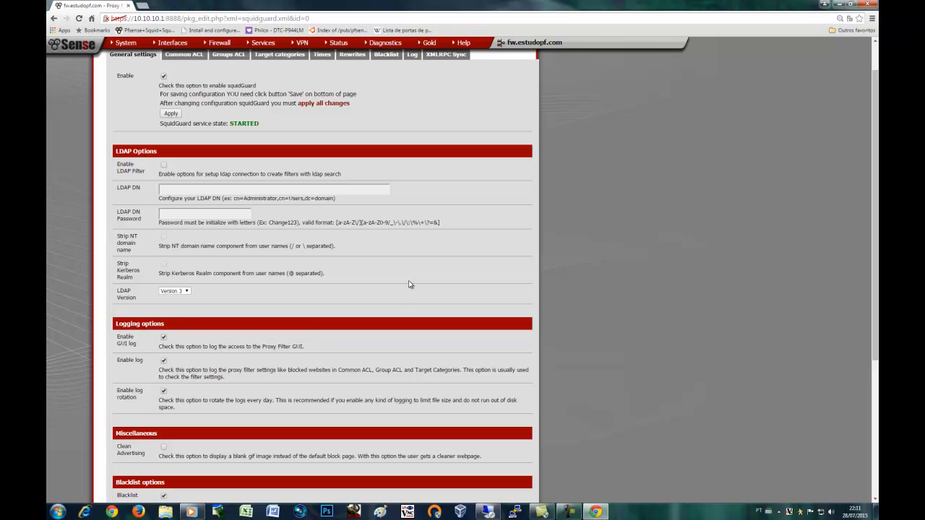
scroll(409, 284, down, 3)
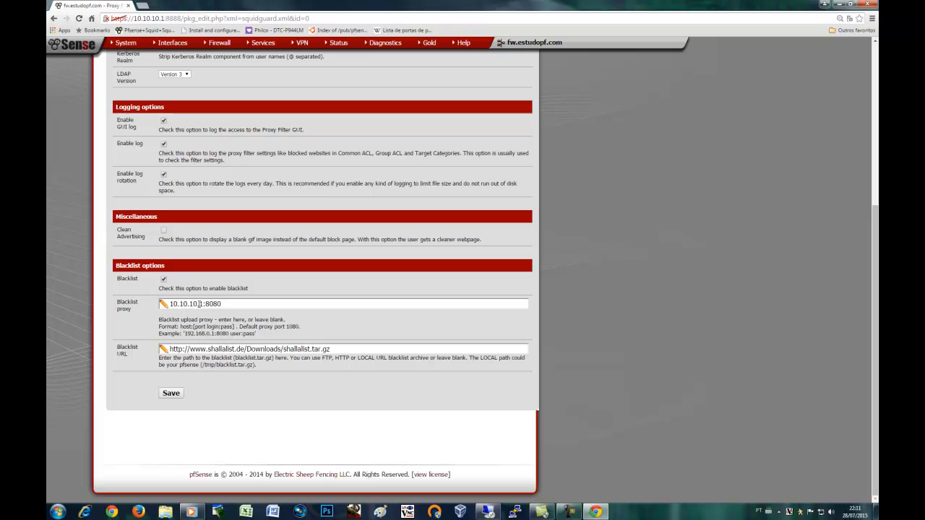
drag(227, 303, 173, 307)
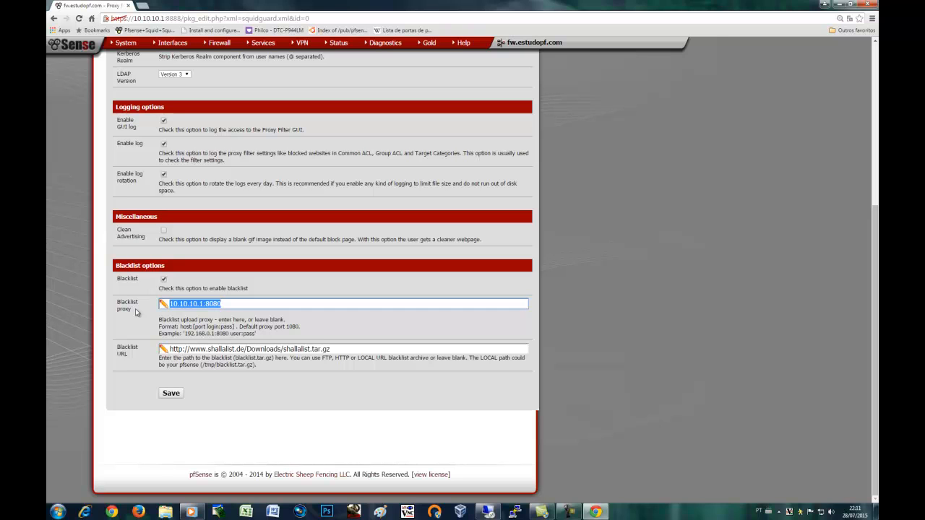
drag(329, 351, 165, 350)
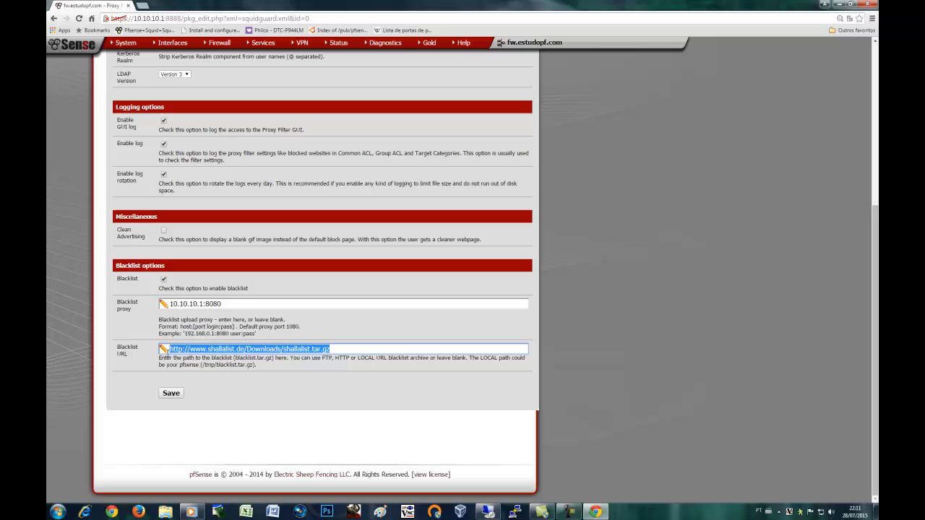
click(353, 334)
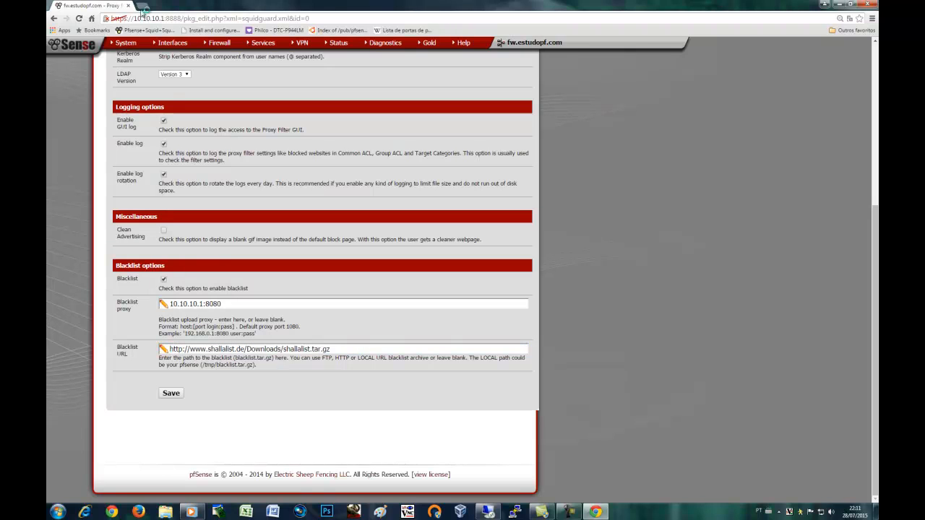
click(143, 6)
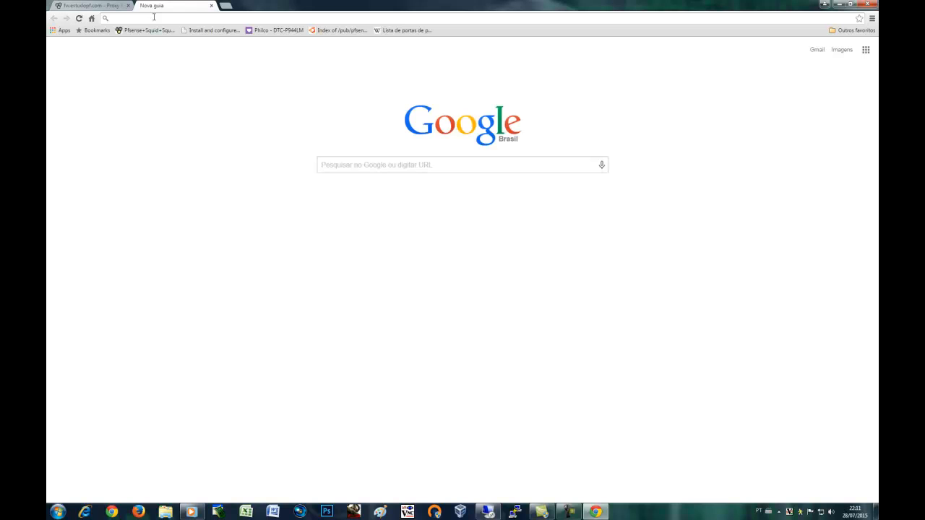
text(shallalist)
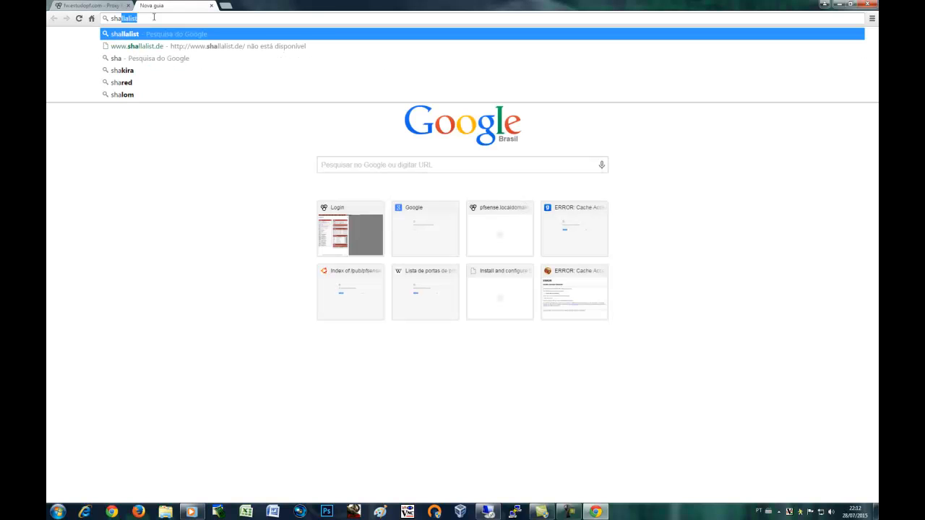
key(Down)
key(Return)
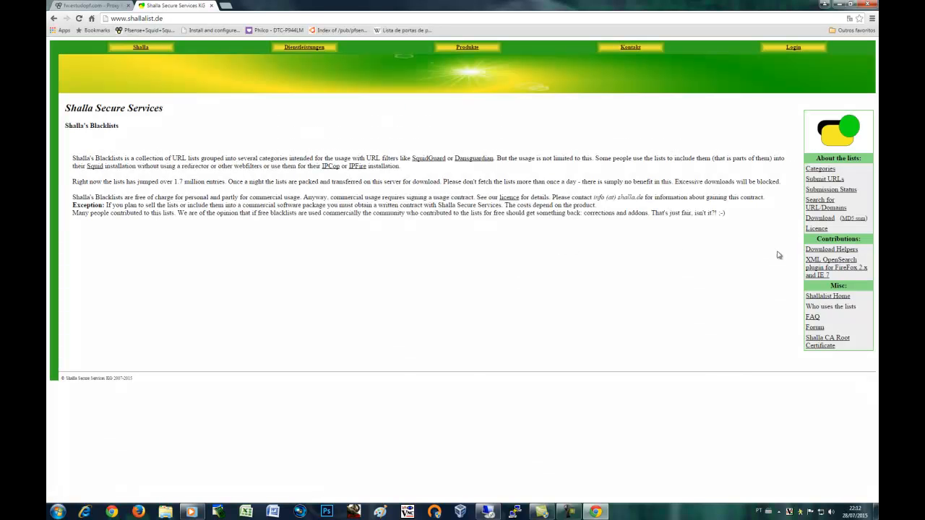
right_click(824, 217)
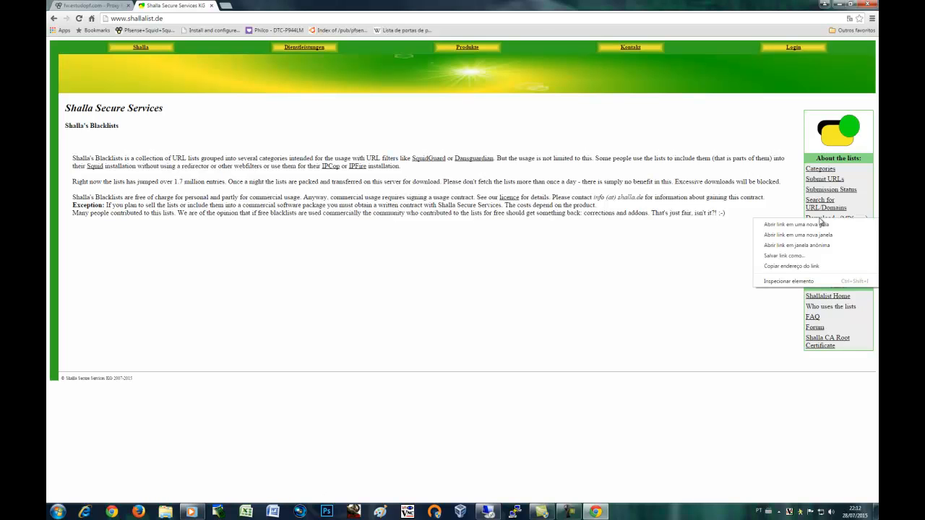
click(795, 267)
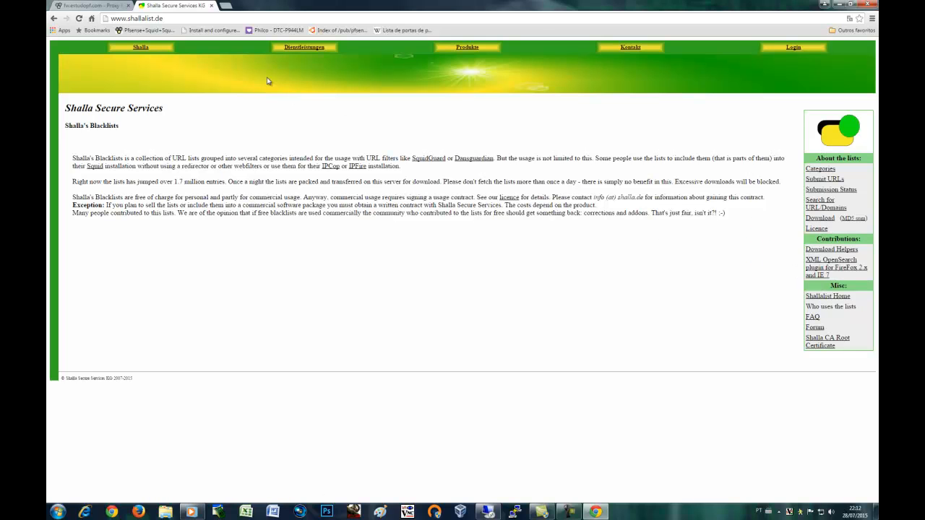
click(212, 6)
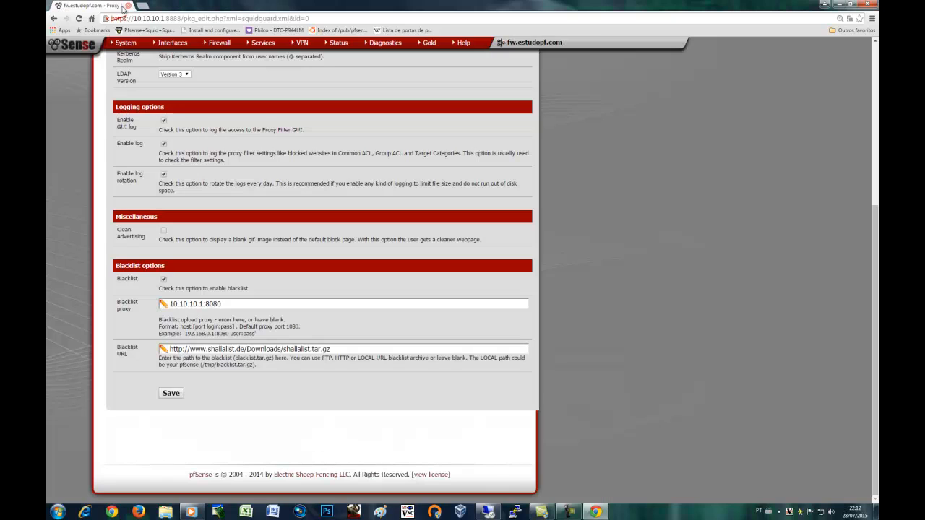
Save the SquidGuard general settings with the Shallalist URL, then go to the Blacklist tab
triple_click(305, 354)
click(209, 406)
click(180, 396)
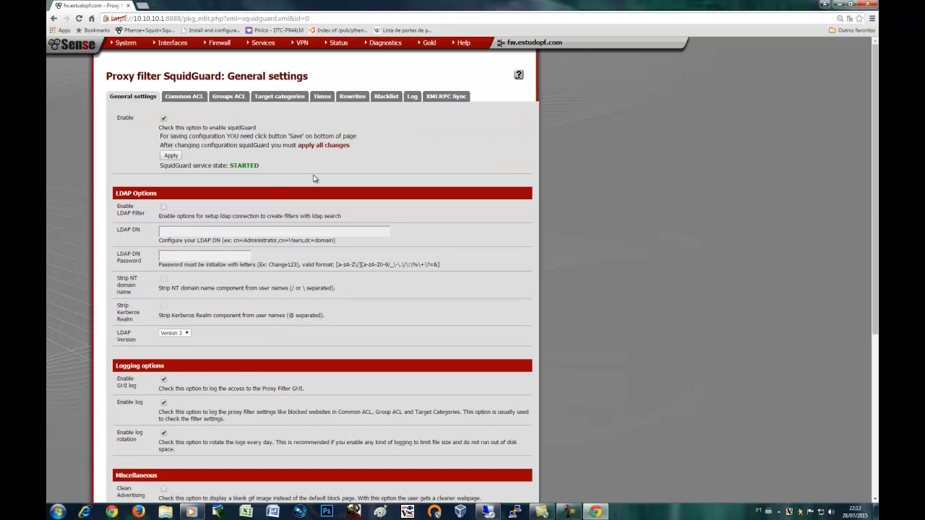
click(385, 98)
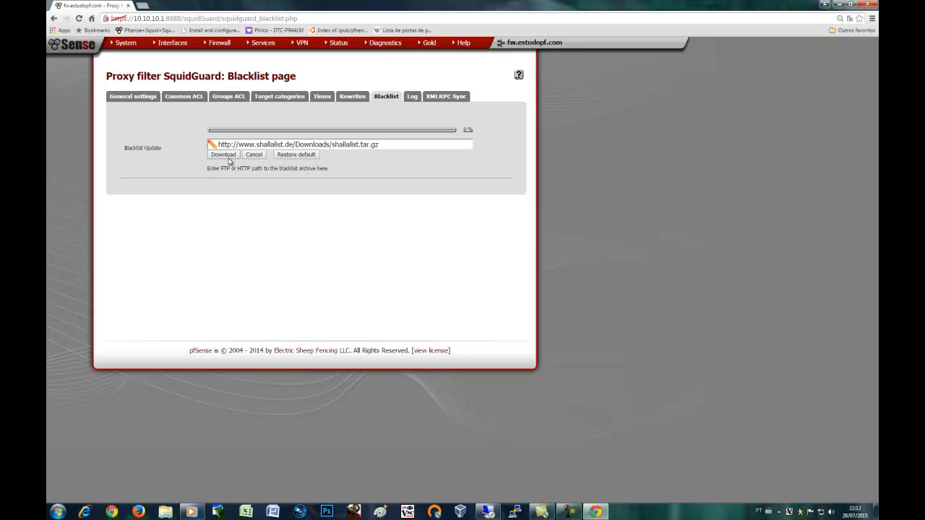
Add a new Groups ACL entry, then switch to the Windows Server RDP session's Start menu
click(227, 99)
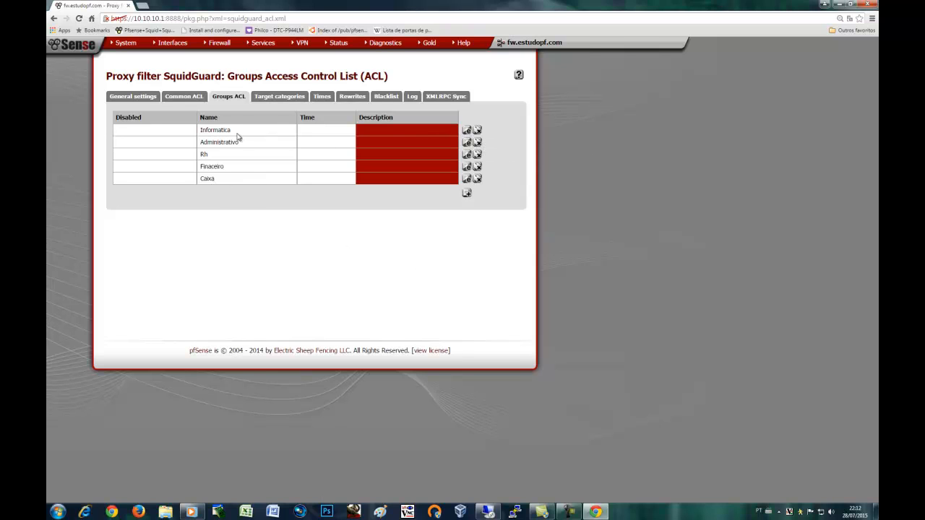
click(467, 194)
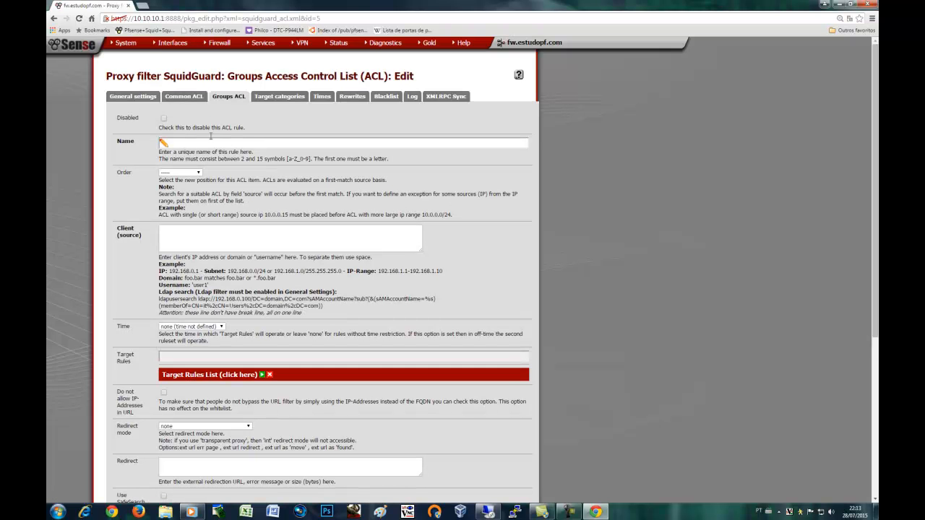
click(193, 143)
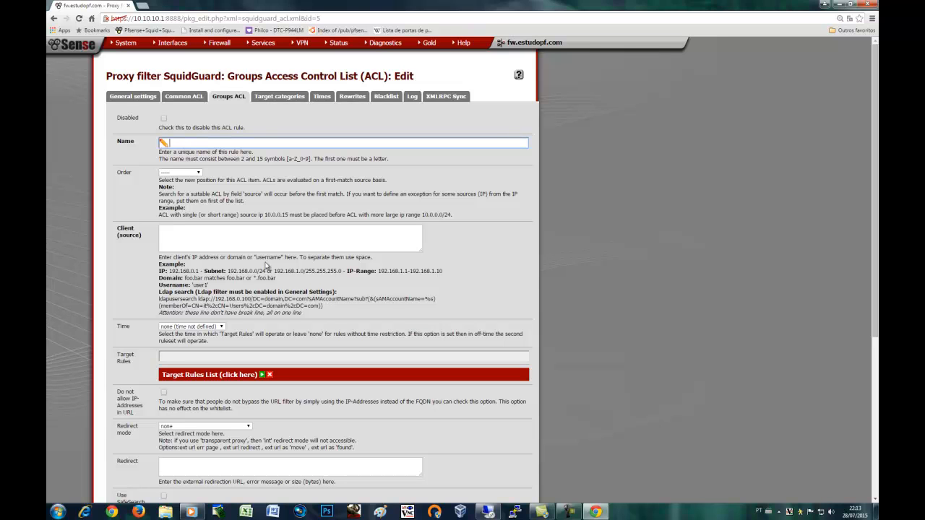
click(488, 512)
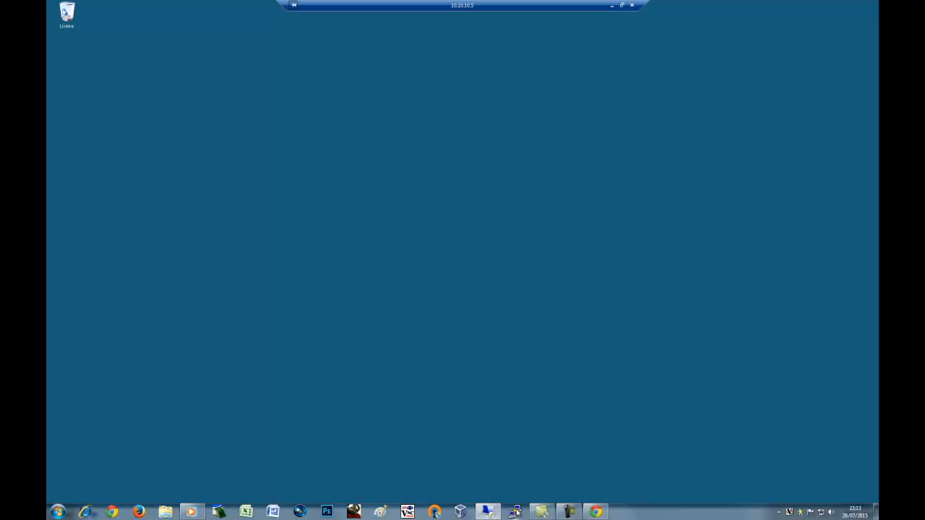
click(63, 514)
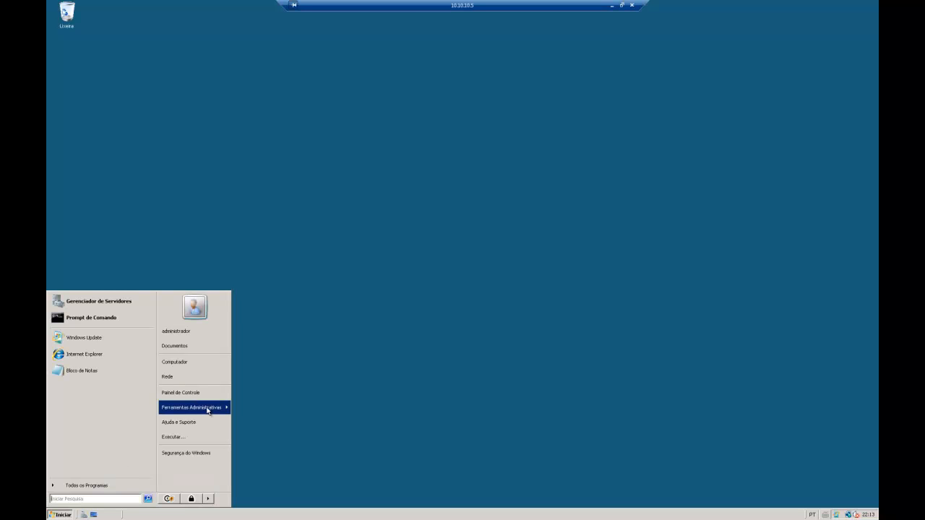
Check the Administrativo unit's users under Domain Controllers in Active Directory, then return to pfSense
mouse_move(217, 409)
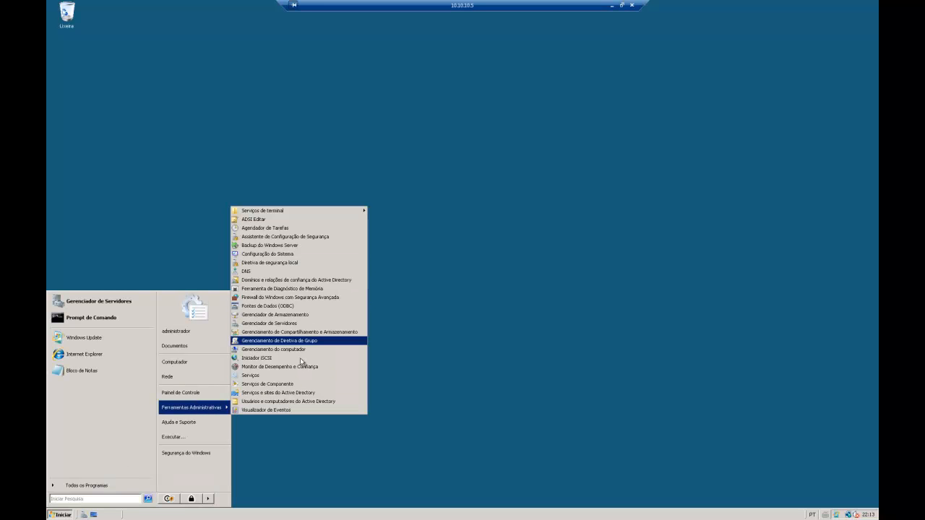
click(295, 401)
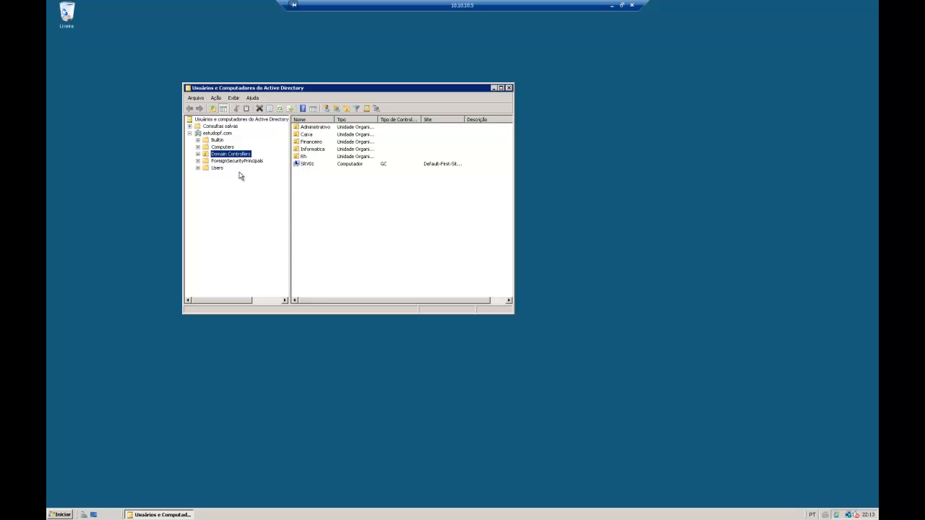
click(198, 154)
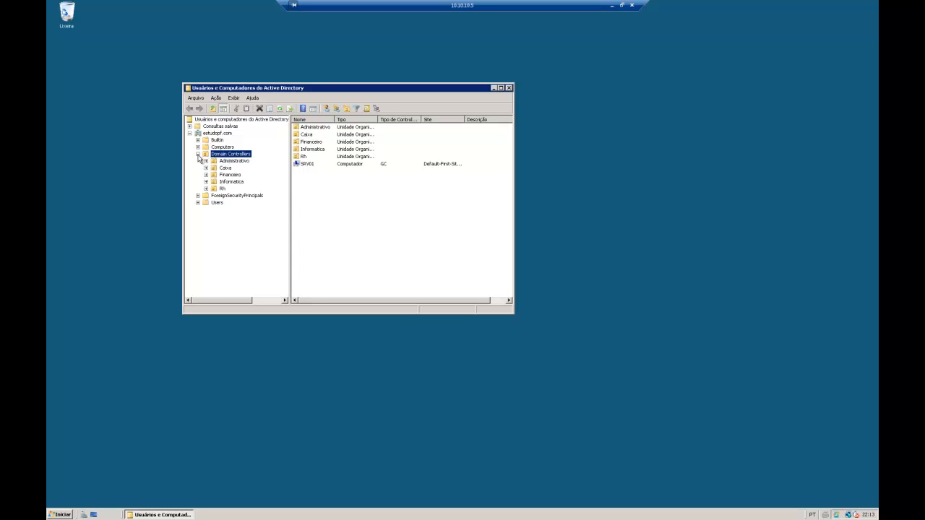
click(236, 160)
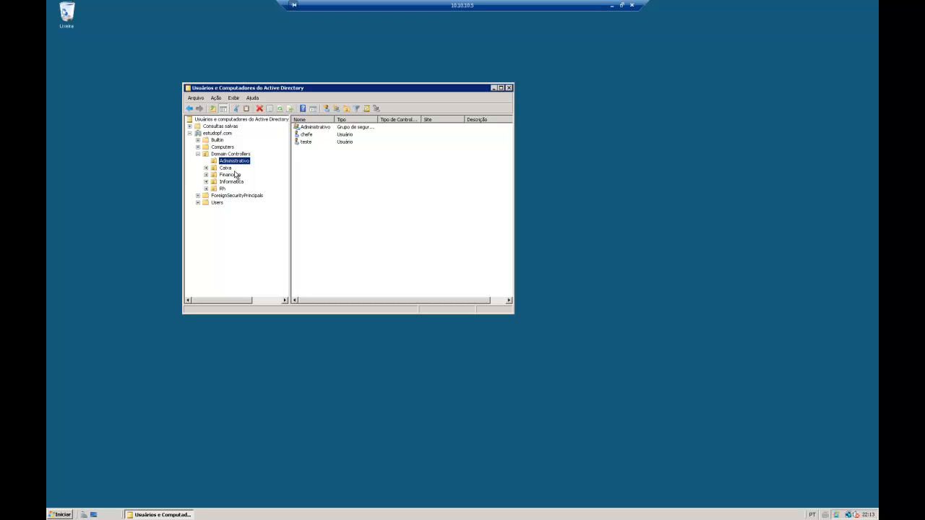
click(612, 5)
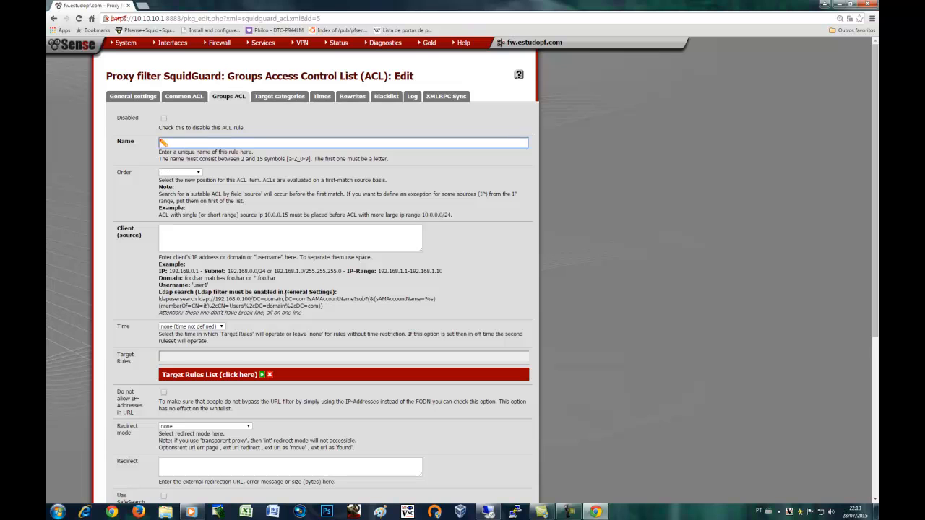
Glance at Active Directory again, then drop the blank ACL form for the five-entry Groups ACL list
click(488, 512)
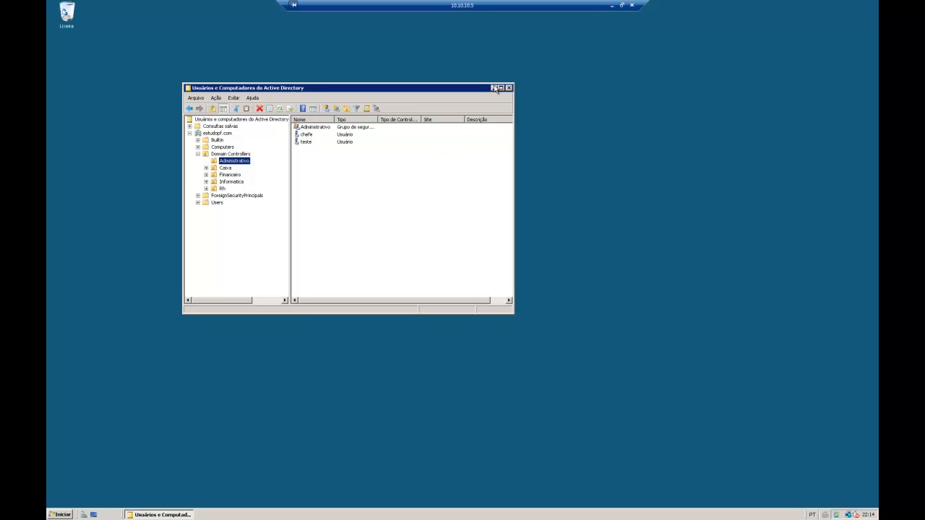
click(613, 5)
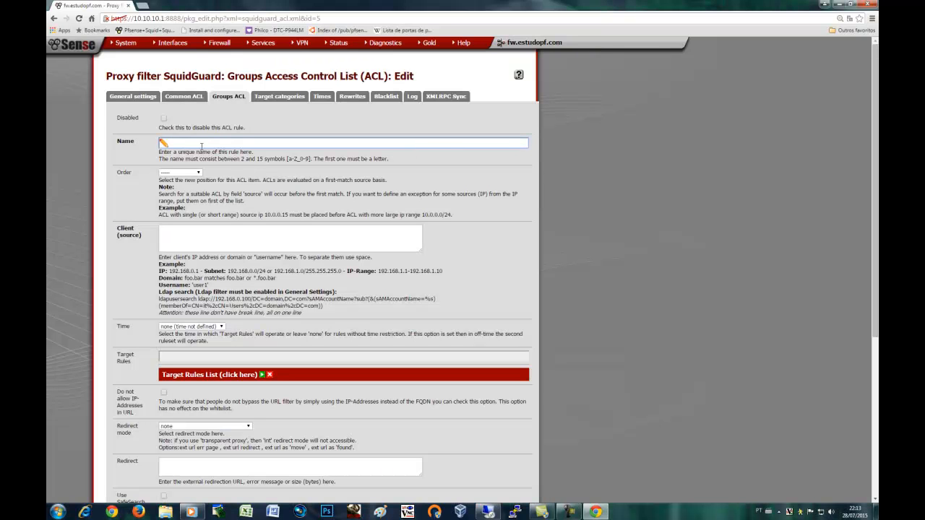
click(193, 235)
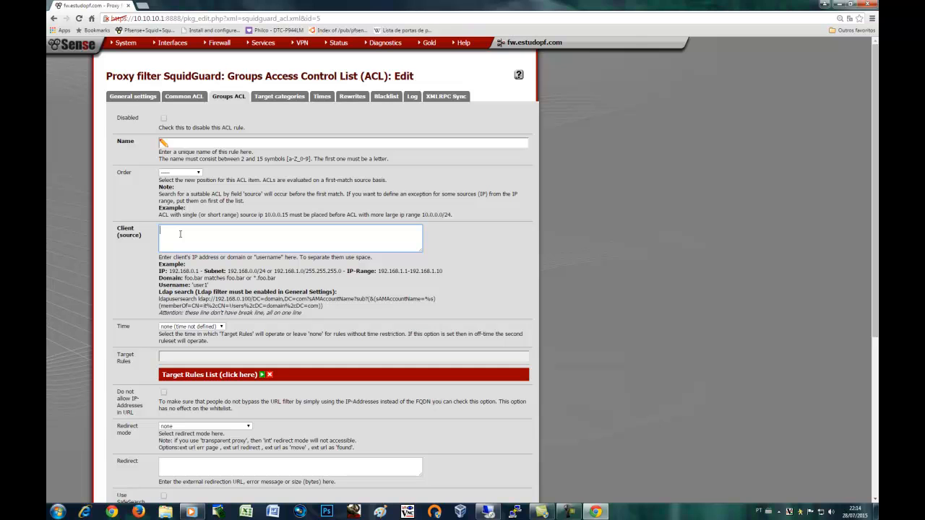
click(225, 98)
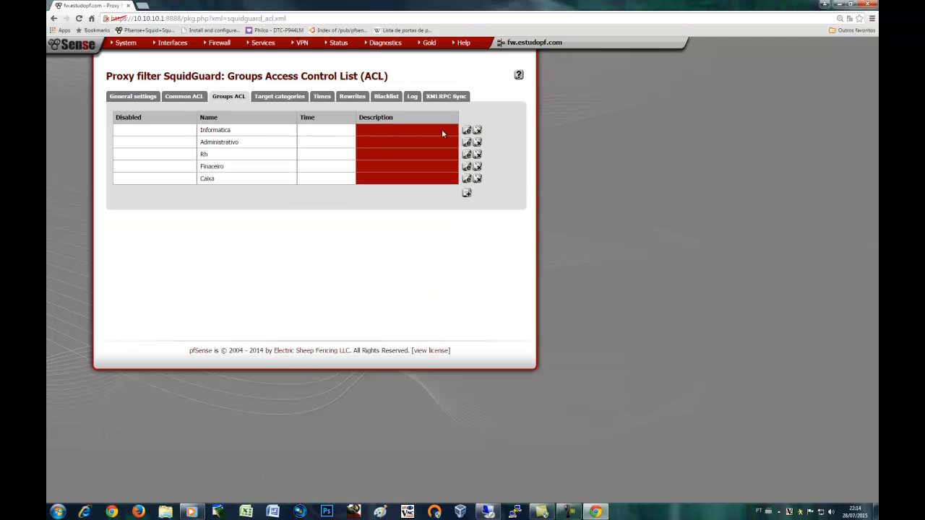
Open the Informatica group ACL and review the usernames in its client list
click(467, 132)
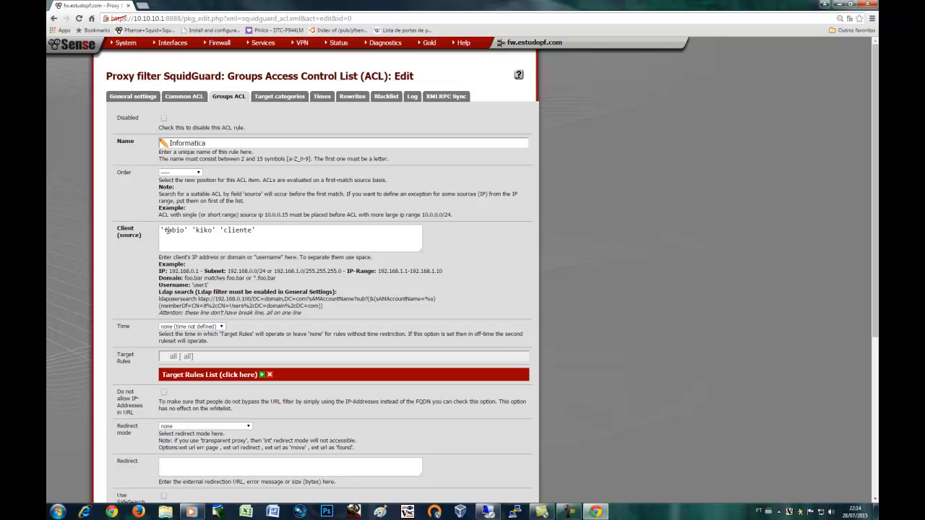
drag(164, 230, 249, 230)
click(268, 232)
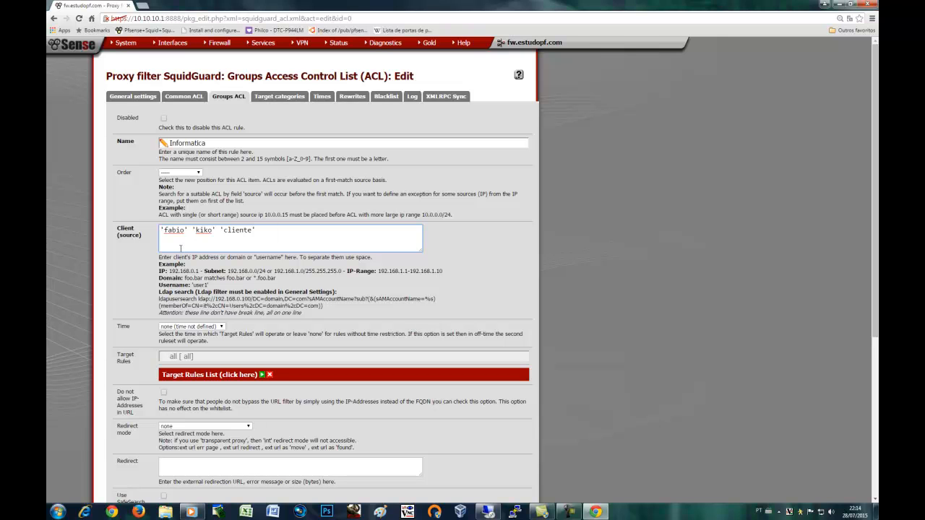
click(161, 229)
Add and then delete a stray entry so Informatica's client list stays unchanged, and return to Active Directory
text(o)
mouse_move(260, 230)
mouse_down()
mouse_move(291, 230)
mouse_move(258, 233)
mouse_up()
click(308, 231)
key(BackSpace)
click(489, 514)
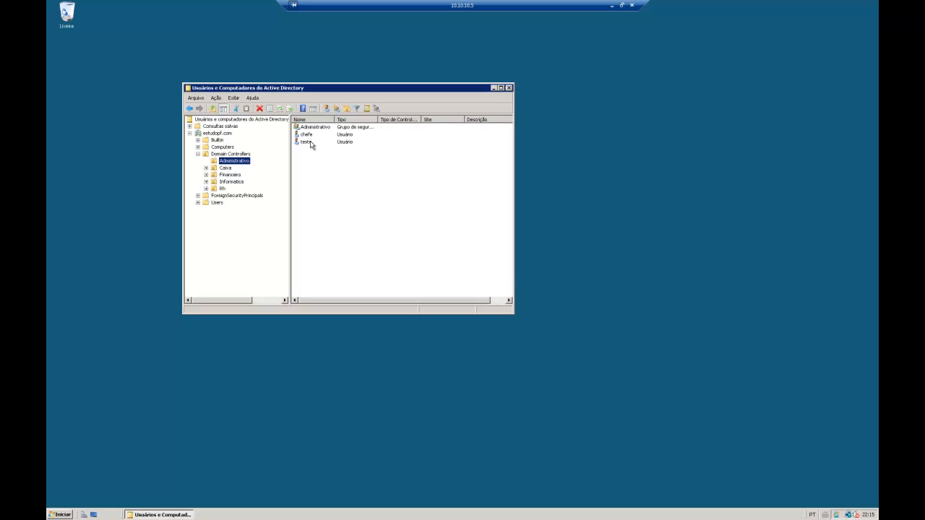
Note the two Administrativo user accounts in Active Directory and go back to the Groups ACL list
click(309, 136)
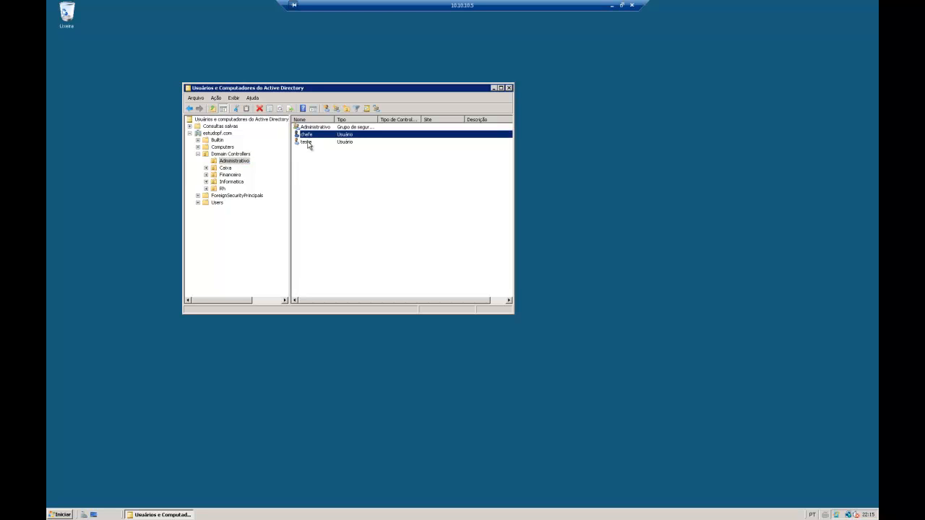
click(310, 144)
click(494, 88)
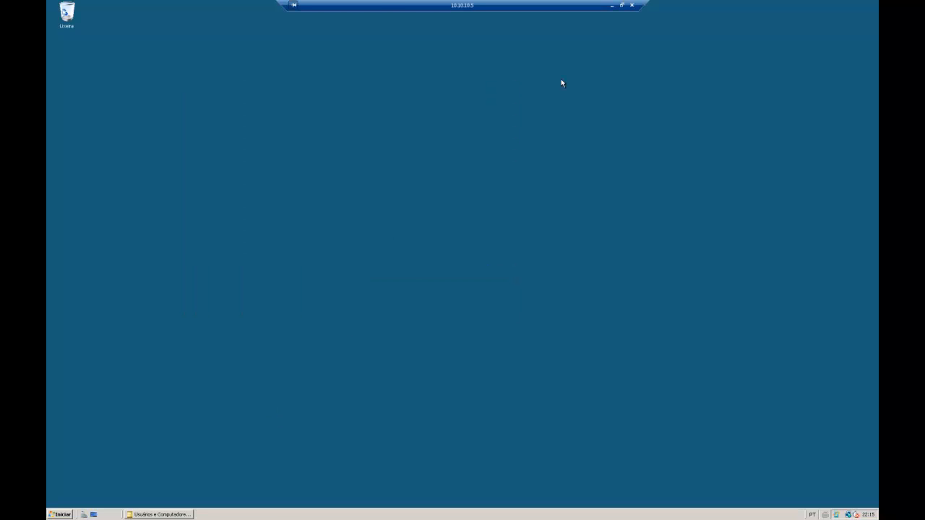
click(612, 5)
click(230, 98)
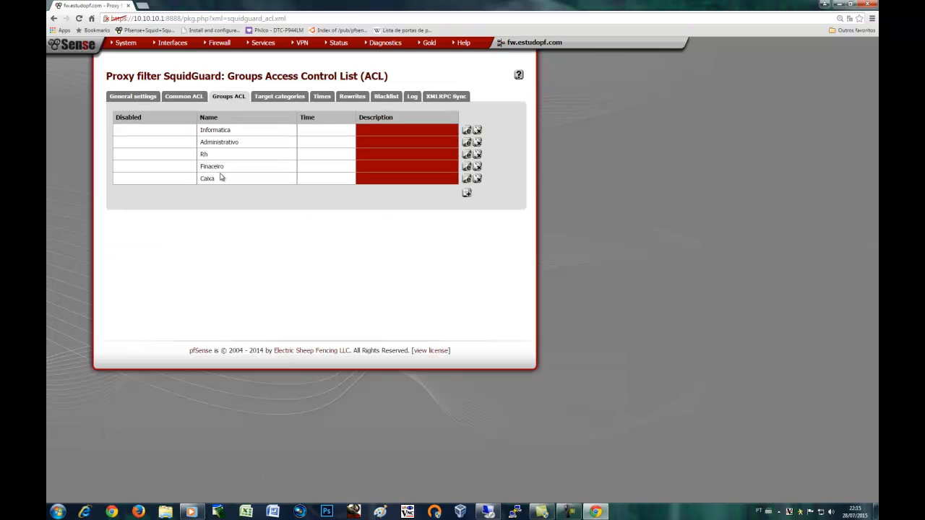
In the Administrativo ACL, append 'teste' after 'chefe' in the client list
click(466, 147)
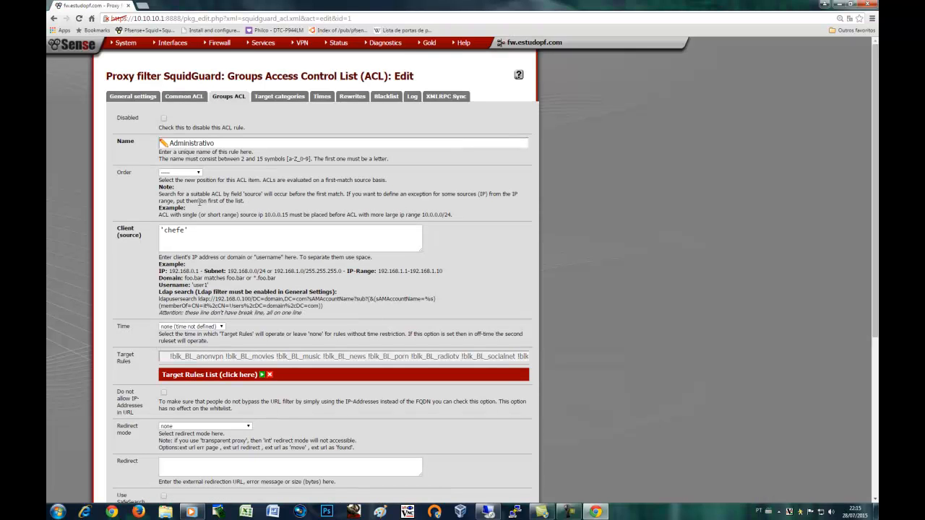
click(196, 232)
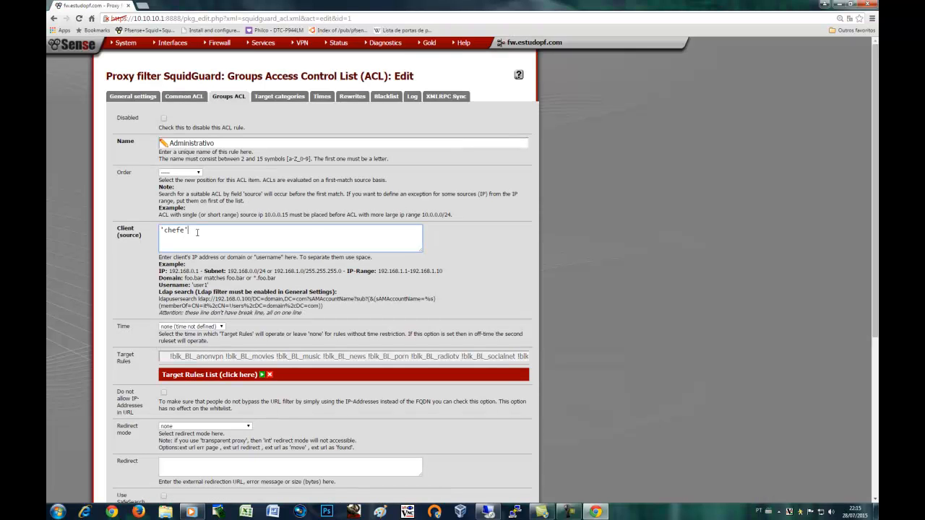
text(')
click(488, 512)
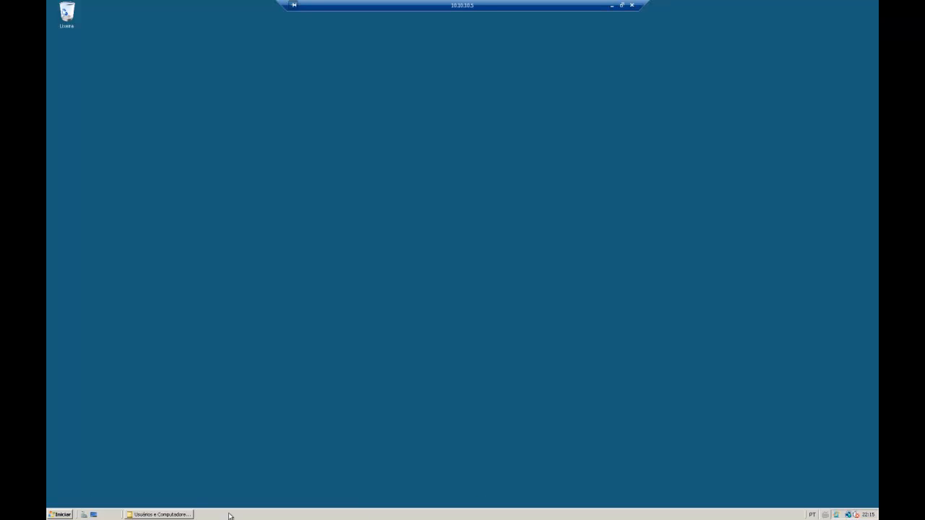
click(177, 515)
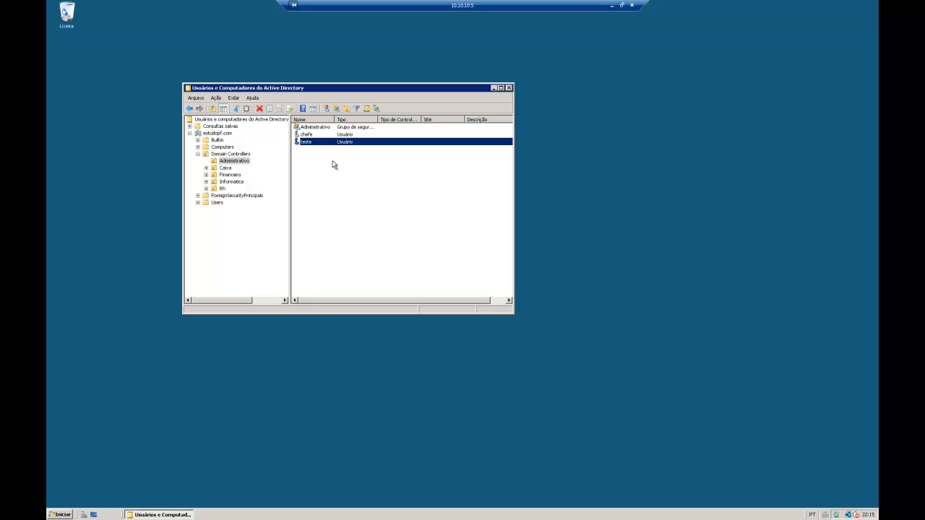
click(612, 6)
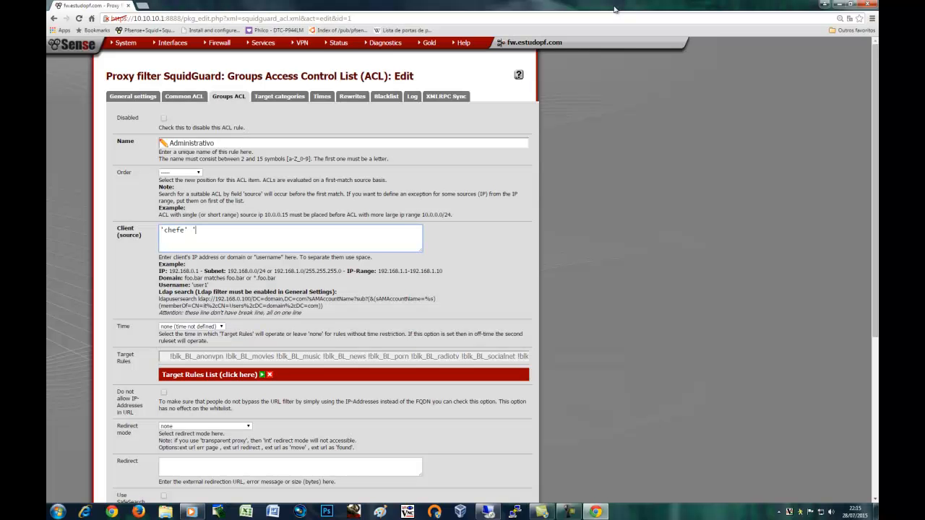
text(teste)
click(147, 280)
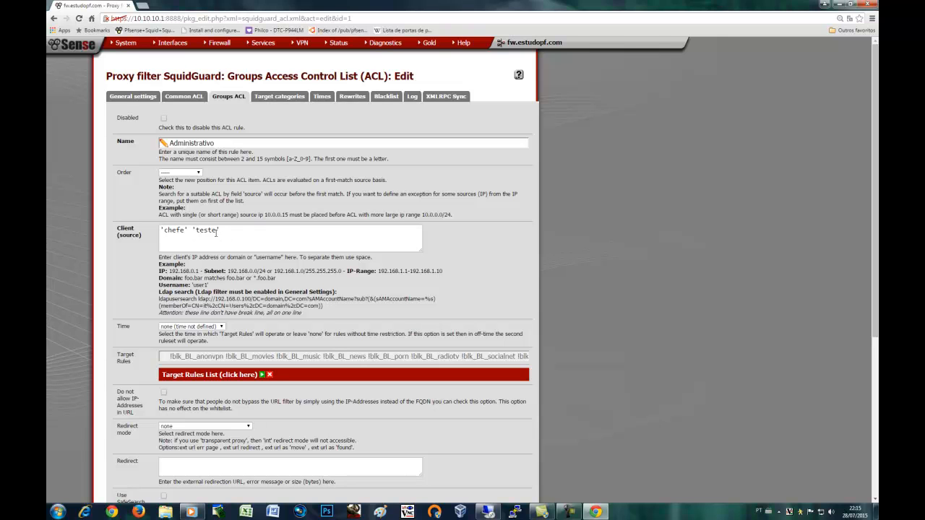
Review the Administrativo rule name and its 'chefe' 'teste' client list
double_click(220, 143)
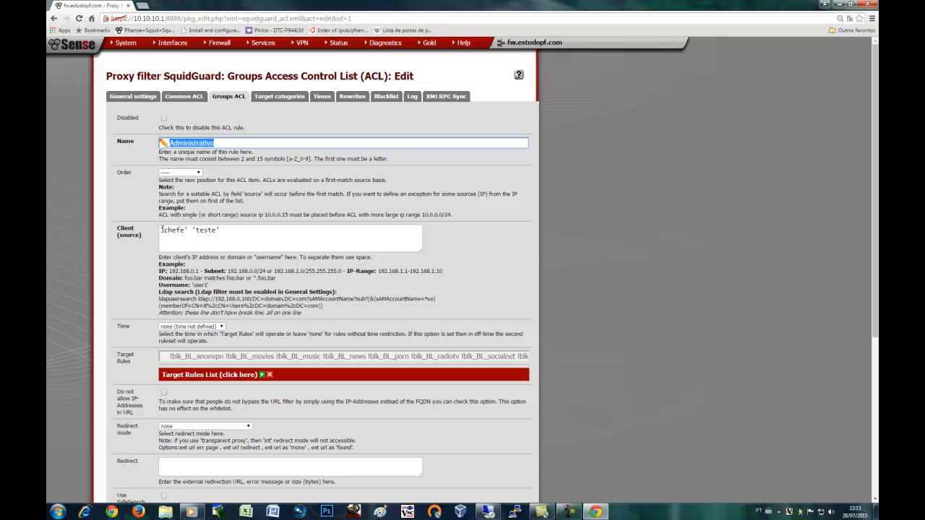
drag(160, 230, 236, 230)
click(236, 230)
click(329, 320)
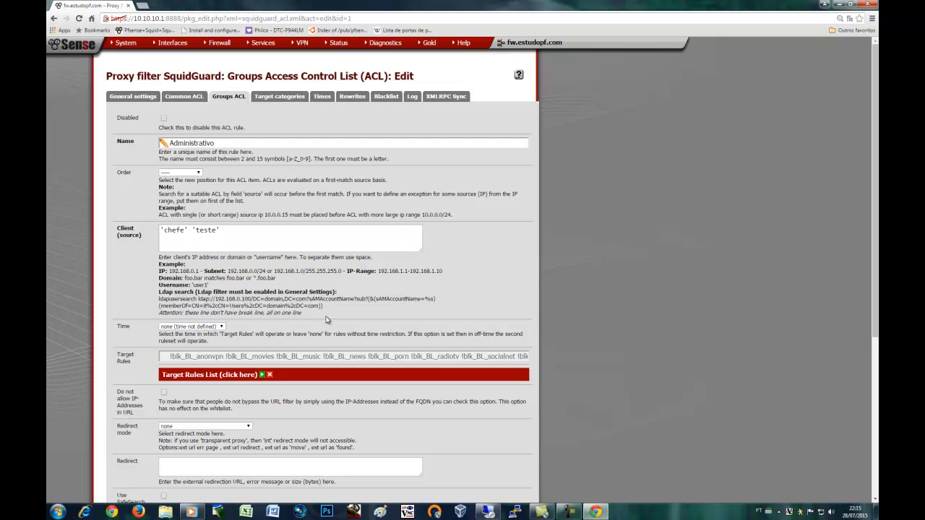
Expand the Target Rules List and review the denied anonvpn, movies, news and porn categories
scroll(147, 377, down, 1)
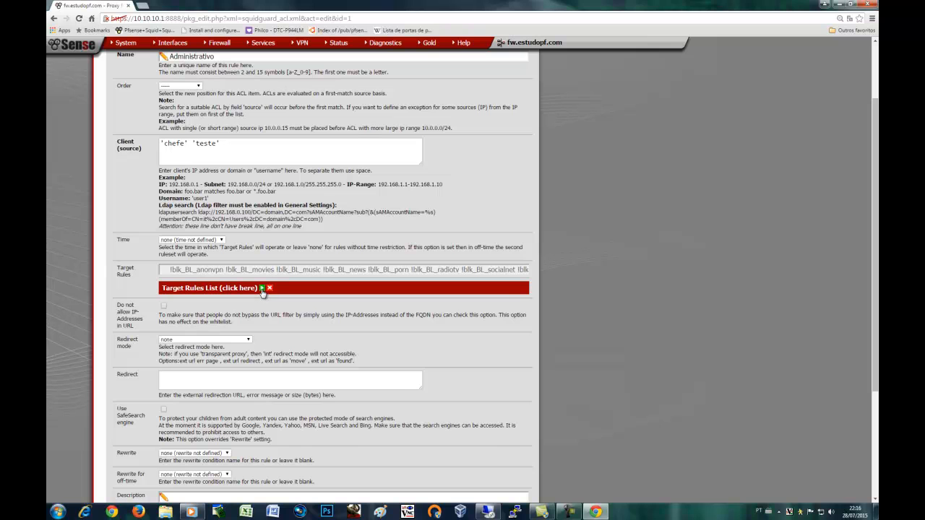
click(262, 288)
scroll(268, 383, down, 2)
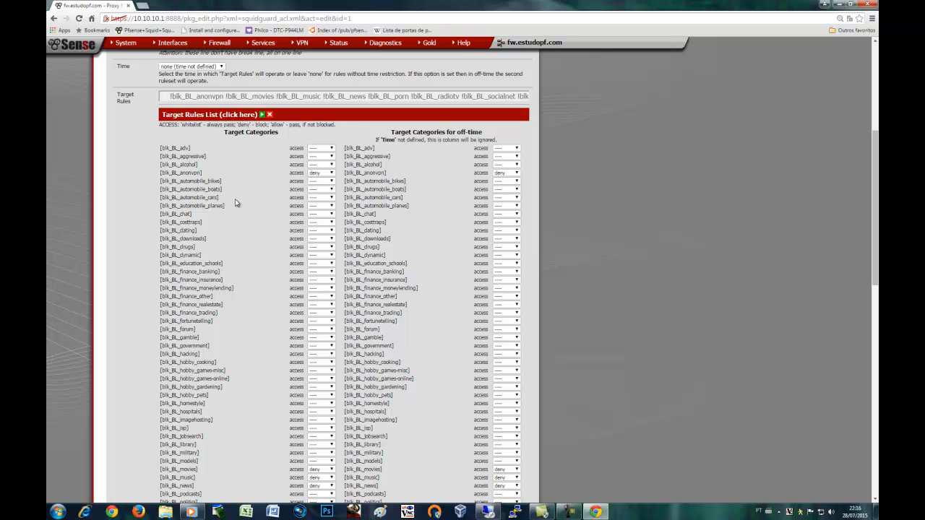
drag(181, 176, 326, 177)
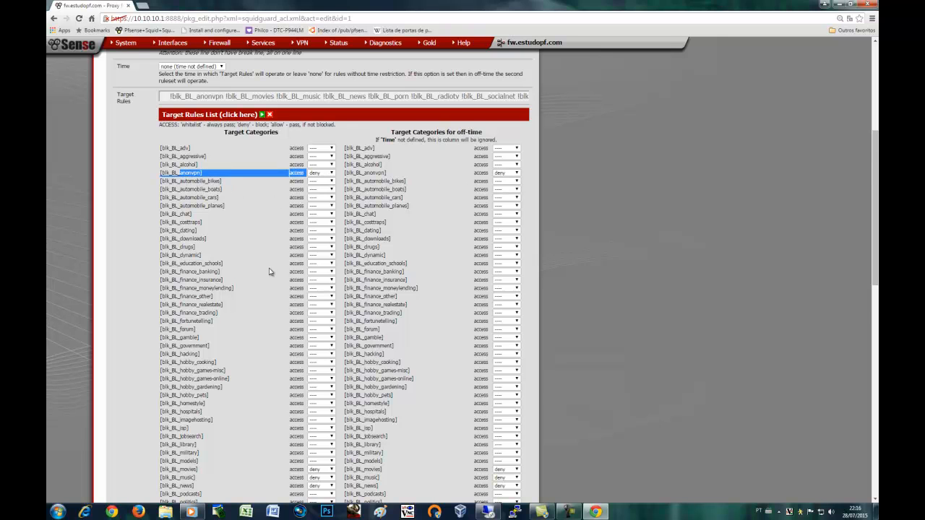
scroll(269, 272, down, 5)
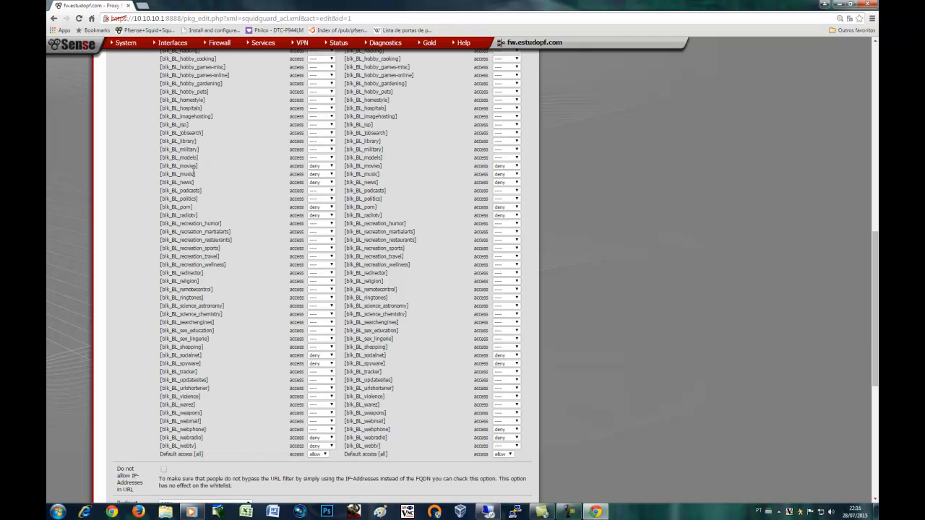
drag(189, 166, 324, 175)
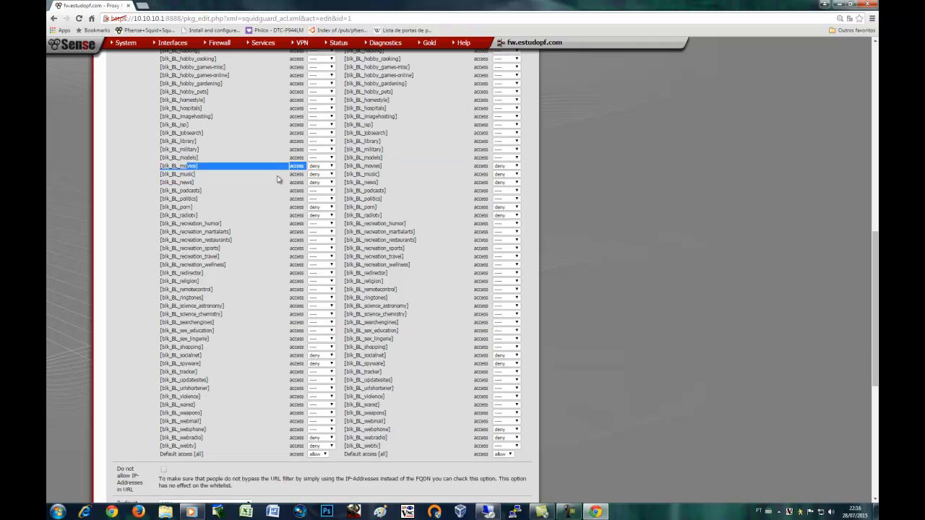
click(219, 181)
drag(186, 183, 302, 184)
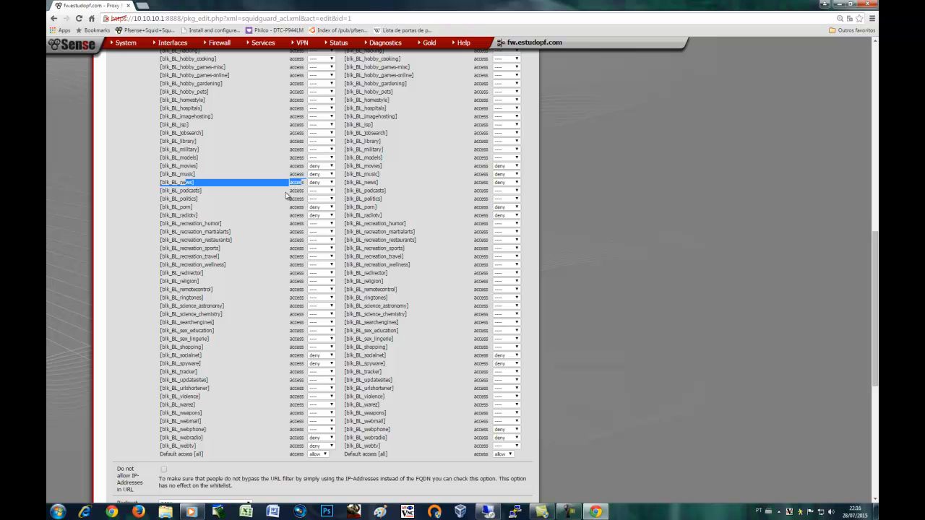
drag(184, 207, 303, 208)
Review the further denied categories: socialnet, spyware, webradio and webtv
drag(176, 214, 305, 220)
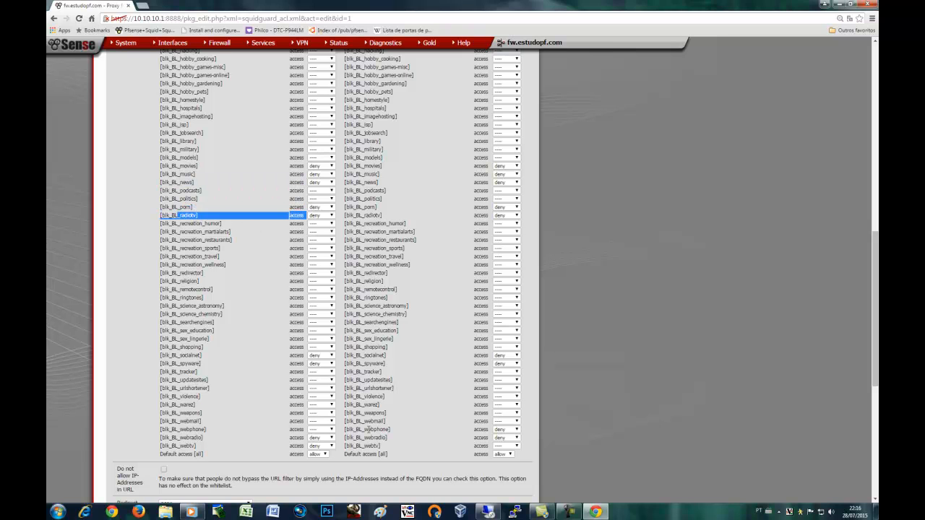
scroll(345, 432, down, 1)
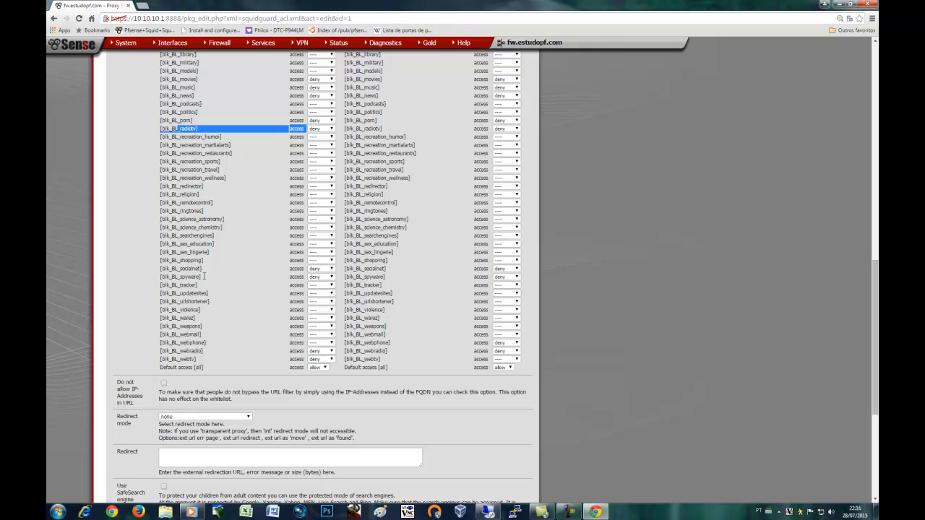
drag(186, 270, 321, 274)
mouse_move(194, 278)
mouse_down()
mouse_move(234, 284)
mouse_move(201, 278)
mouse_up()
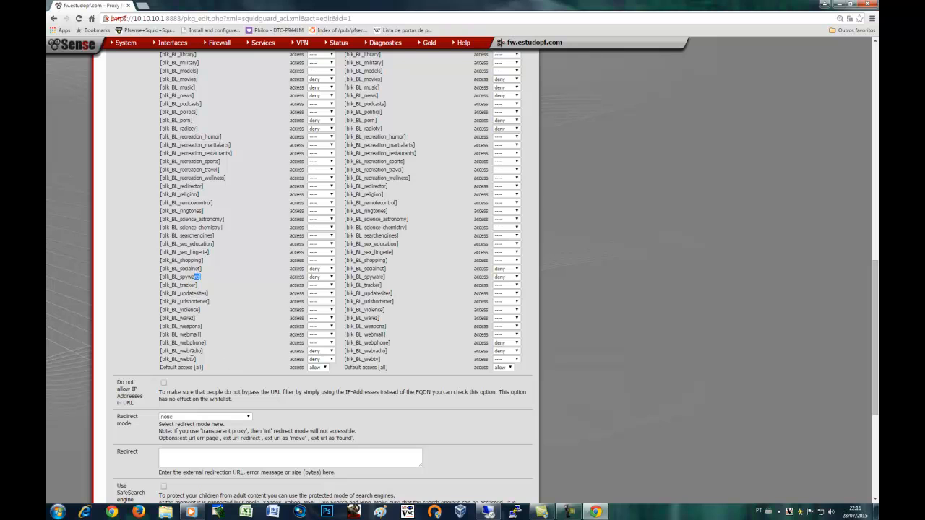
drag(188, 351, 319, 362)
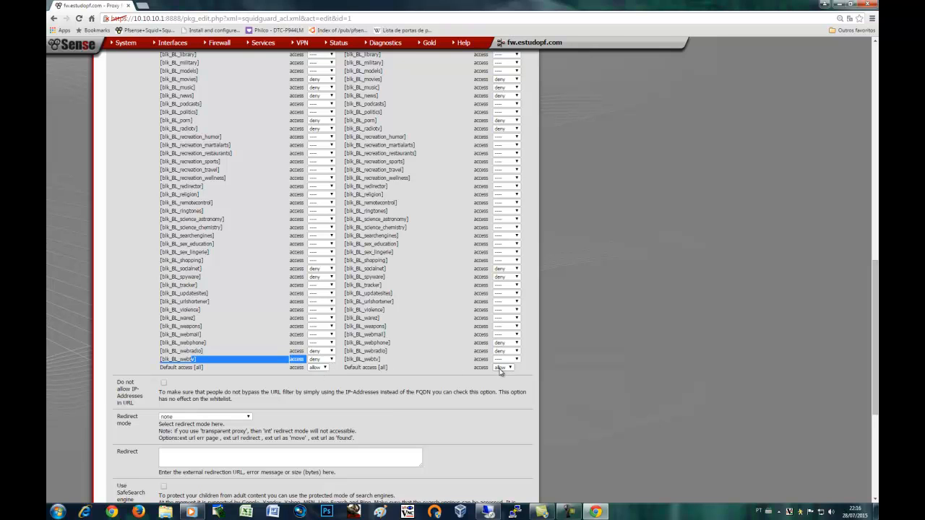
click(352, 390)
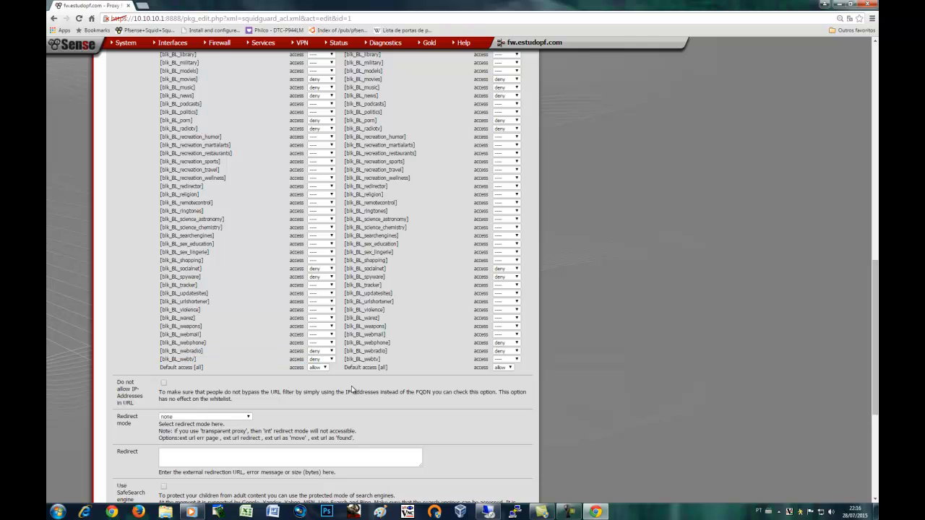
Tick the Log checkbox to enable logging for this group ACL
scroll(352, 390, down, 2)
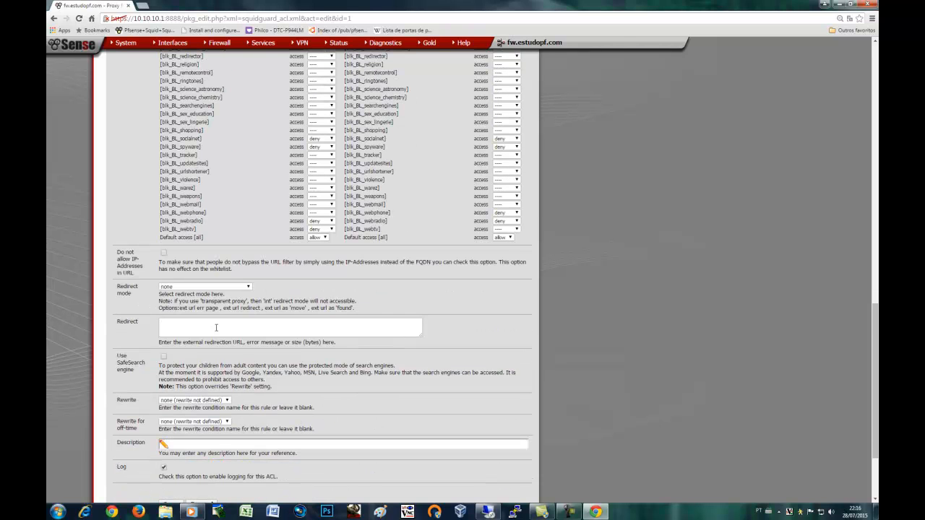
scroll(215, 327, down, 2)
click(164, 382)
Save the Administrativo group ACL, then re-save the SquidGuard General settings page
click(177, 419)
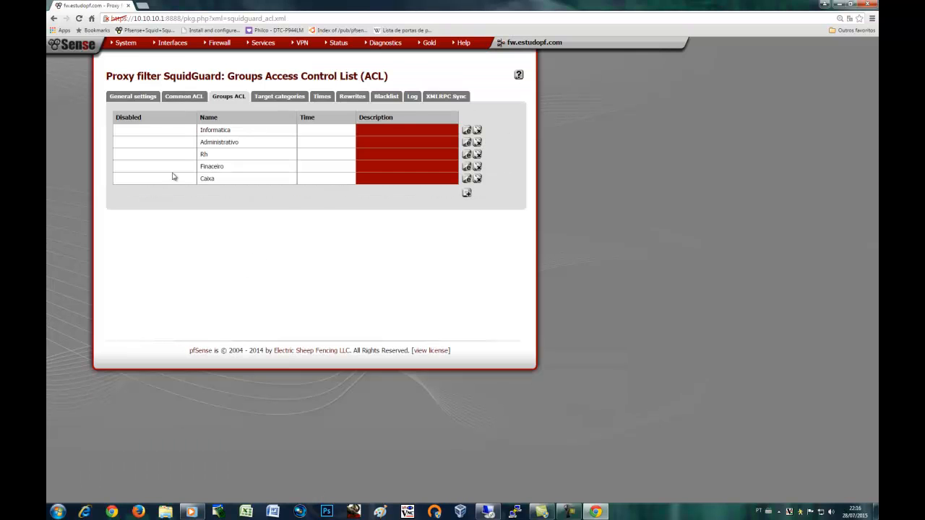
click(136, 99)
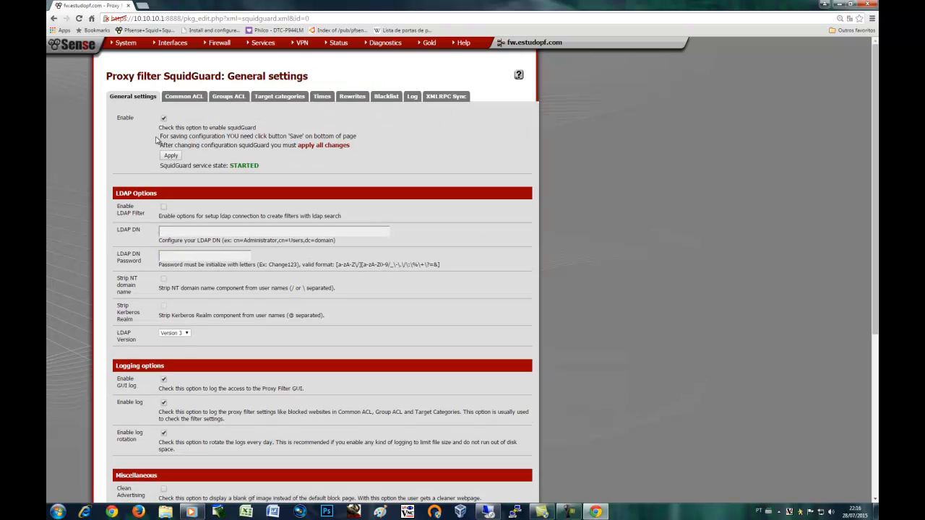
scroll(132, 204, down, 2)
scroll(133, 203, down, 2)
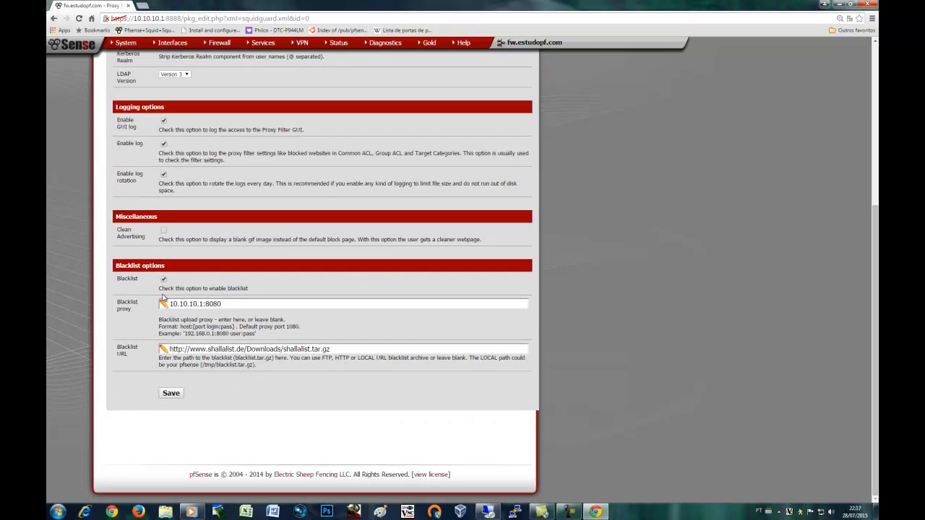
click(174, 396)
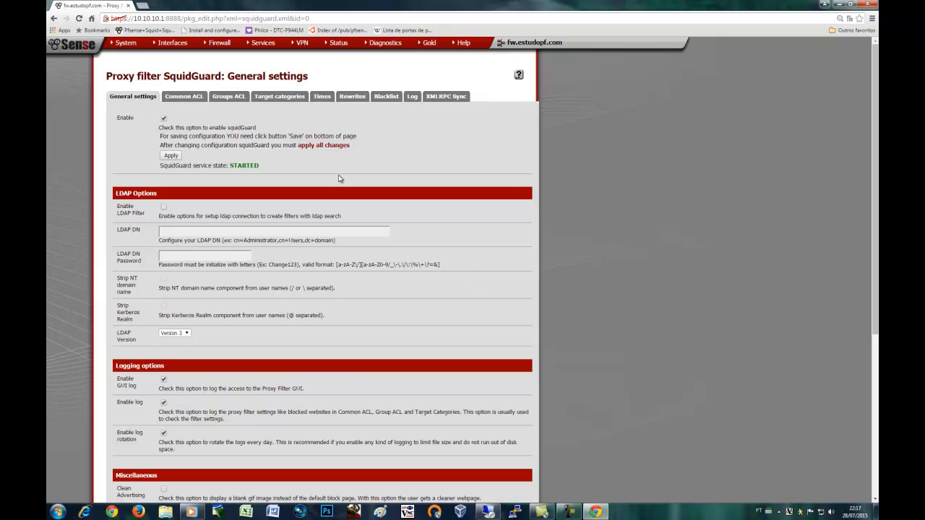
mouse_move(216, 46)
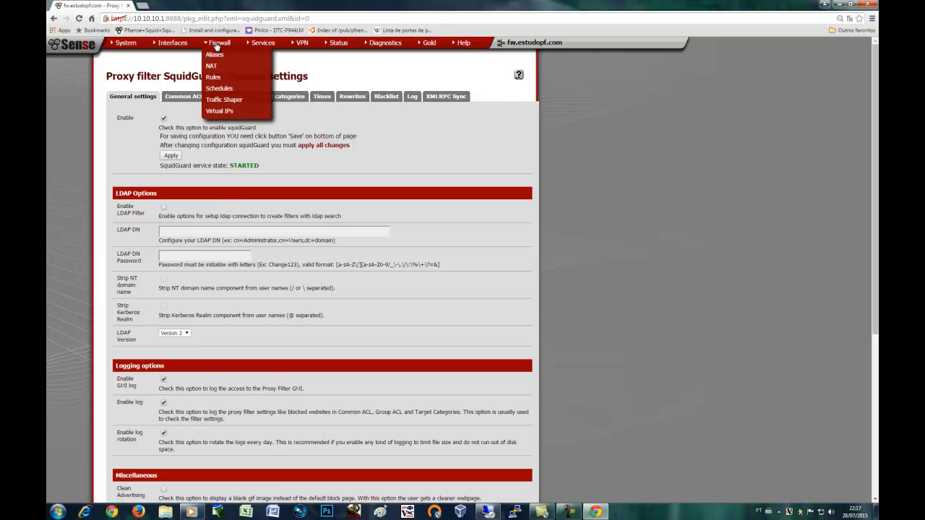
Under Firewall > Rules on LAN, enable the disabled TCP 80–443 rule and apply the changes
click(216, 78)
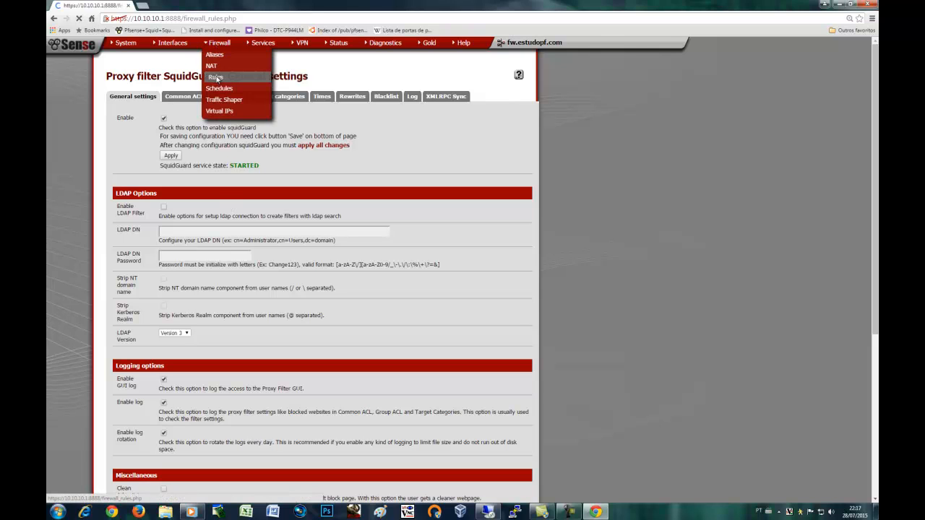
click(170, 97)
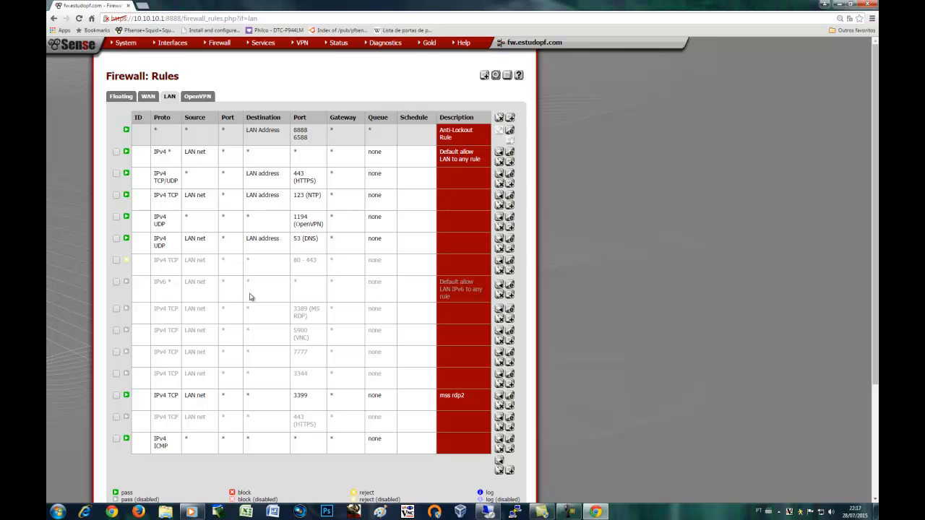
click(127, 264)
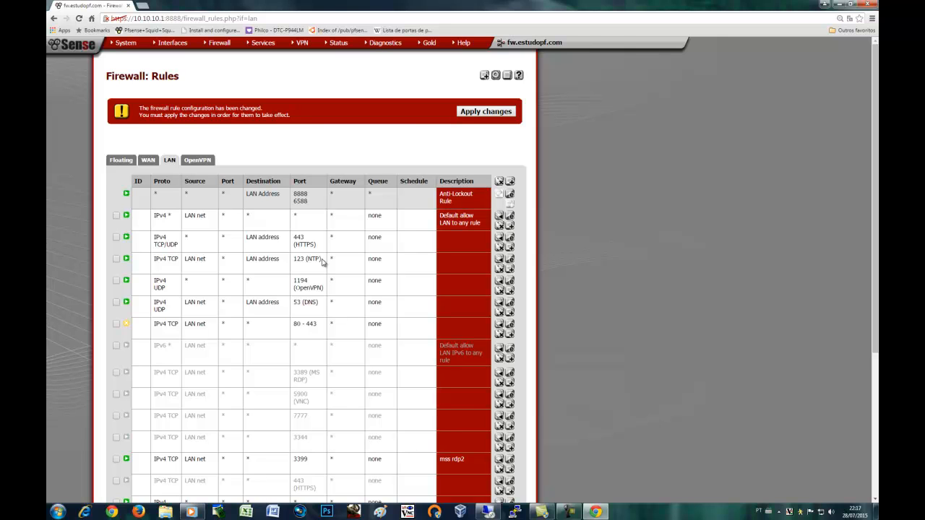
drag(322, 262, 293, 260)
click(470, 113)
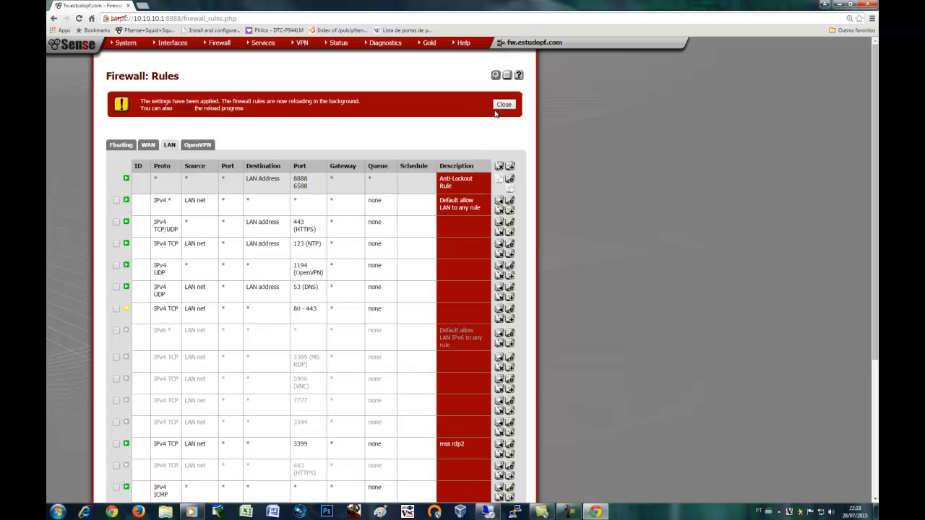
click(499, 106)
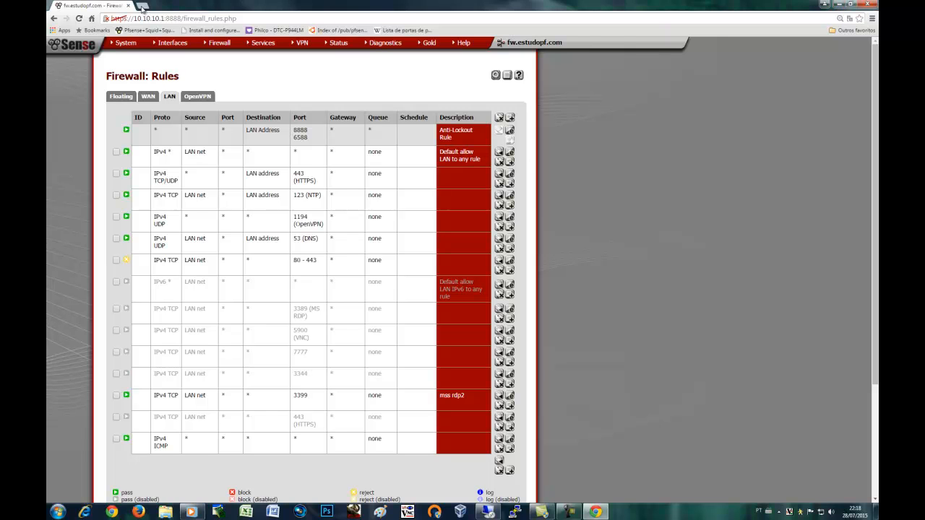
click(143, 6)
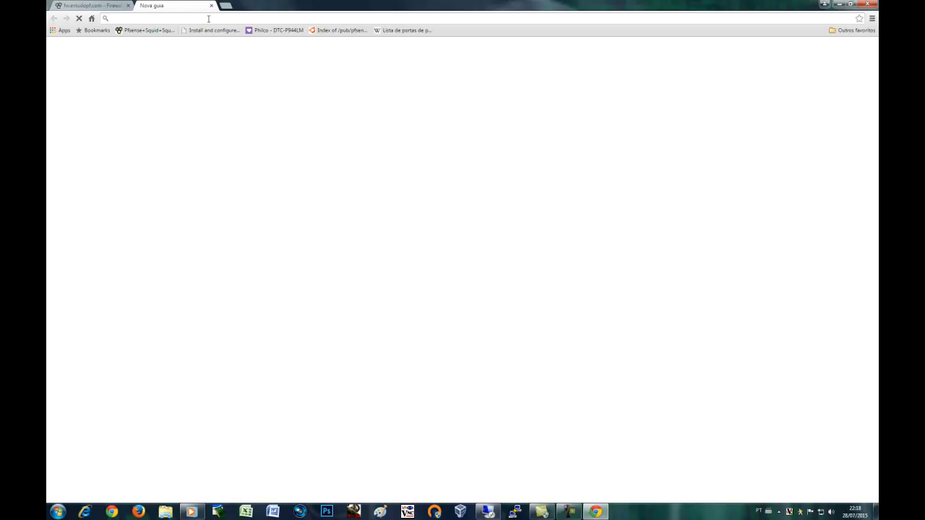
text(fa)
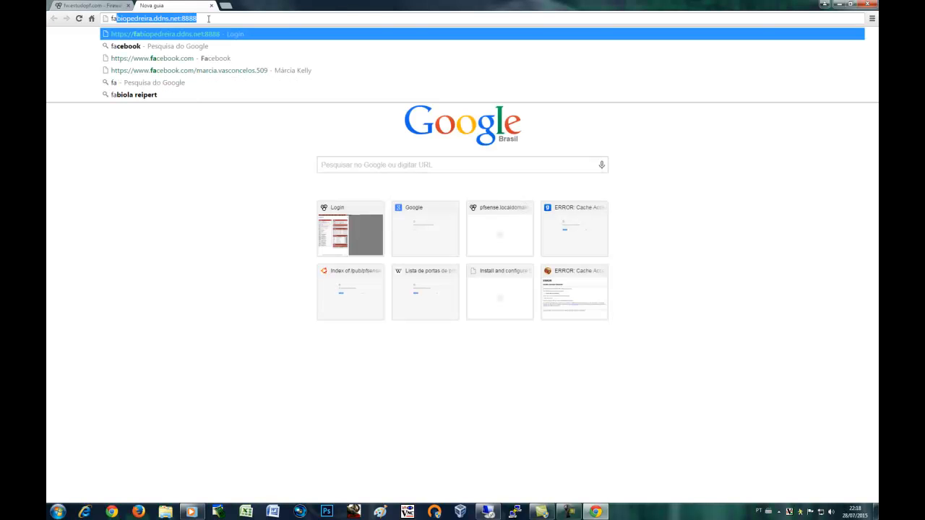
key(BackSpace)
key(BackSpace)
key(BackSpace)
text(c)
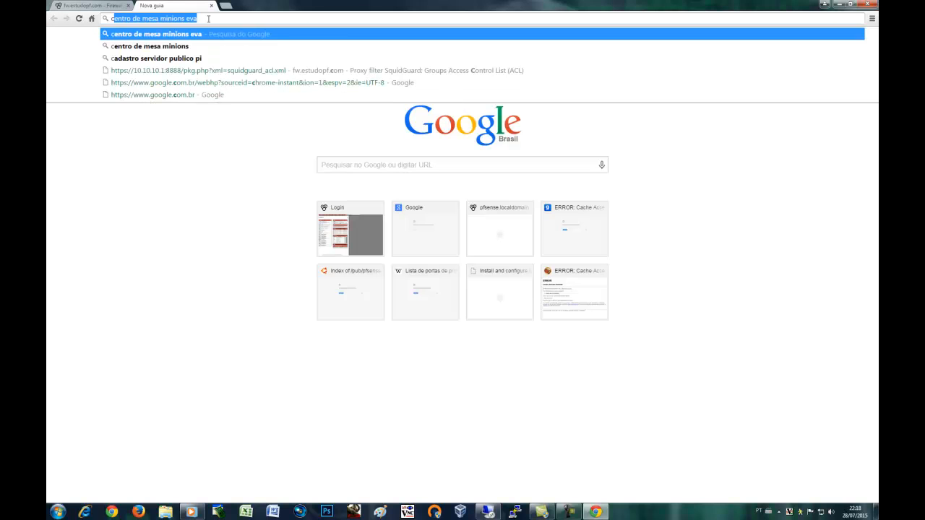
key(BackSpace)
key(BackSpace)
text(globo.com)
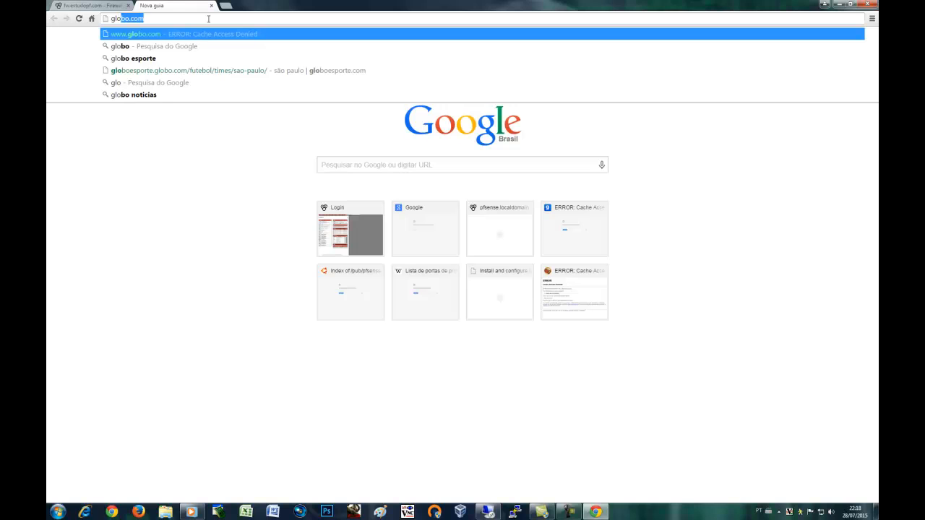
key(Right)
key(Return)
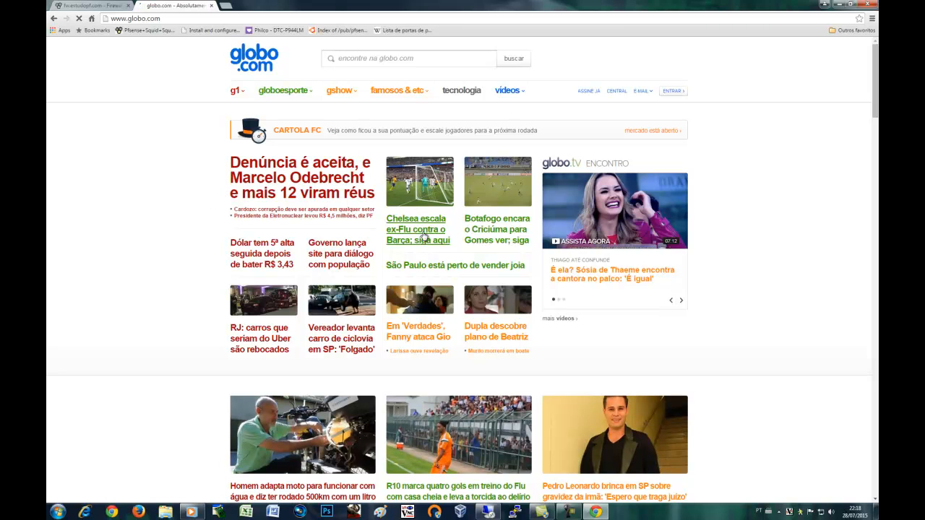
Replace the address with uol.com.br and load it
click(219, 19)
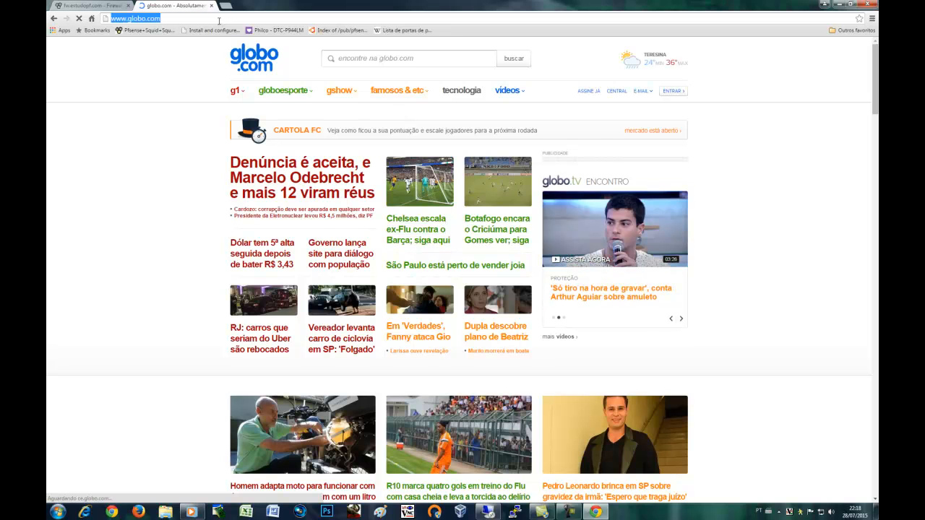
text(uol.com.br)
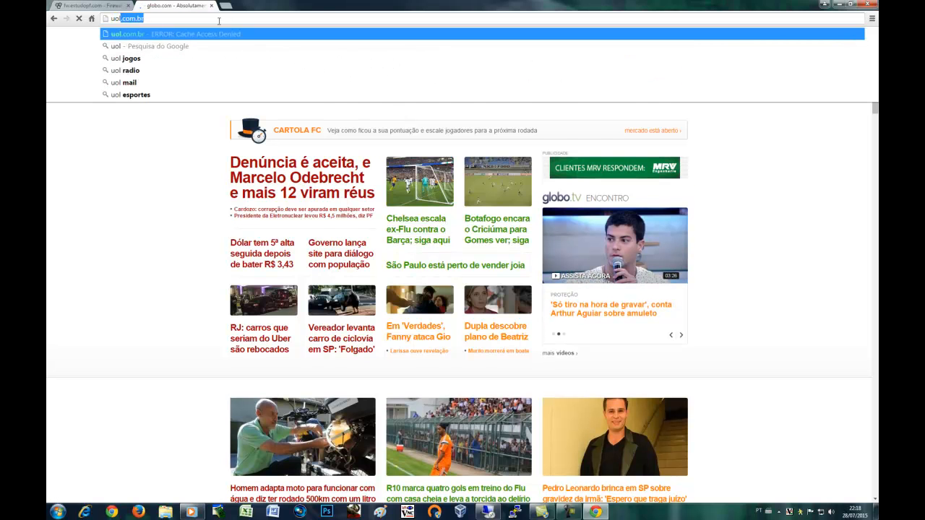
key(Return)
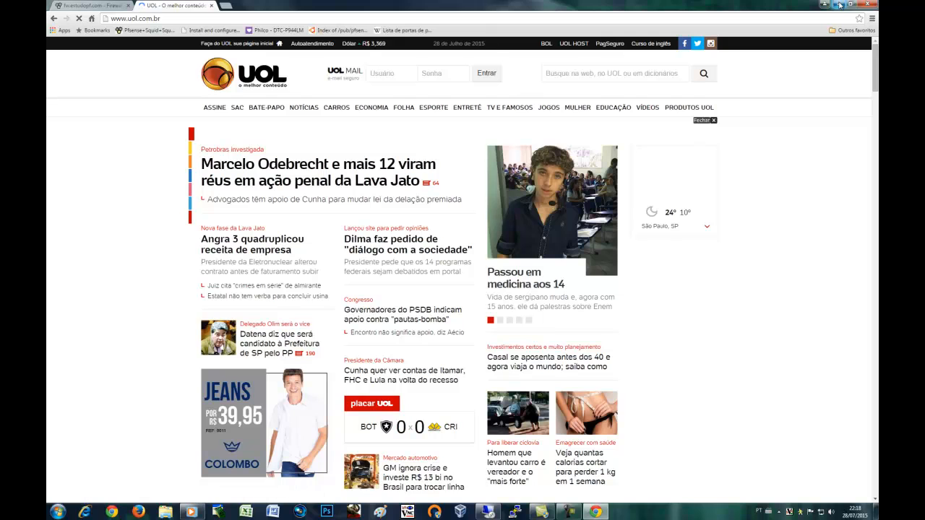
Bring up the xp01 VirtualBox machine, reach its ESTUDOPF logon with Ctrl+Alt+Del, then minimize it
click(840, 6)
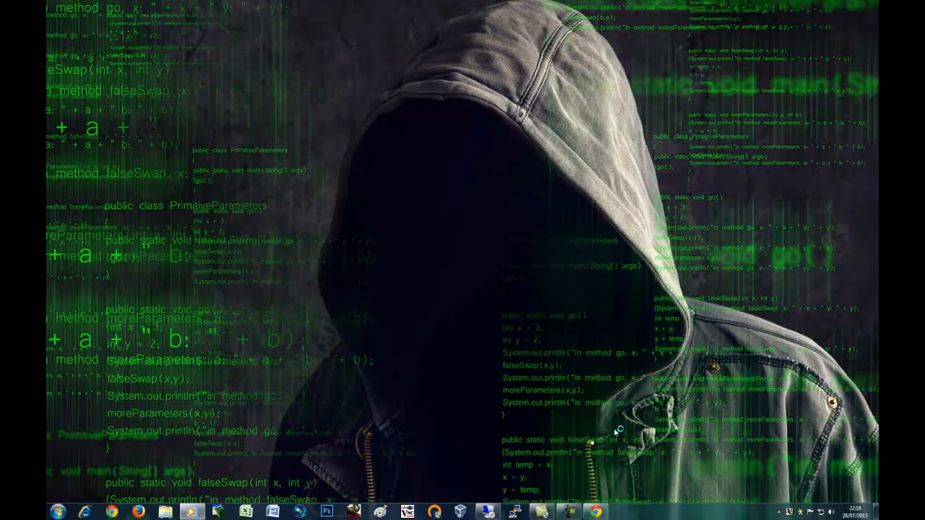
click(460, 512)
click(569, 511)
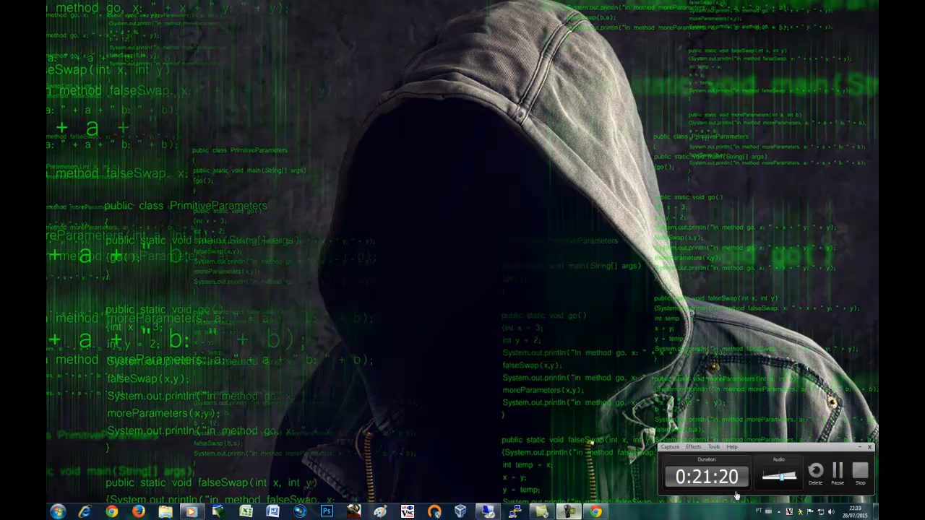
click(838, 471)
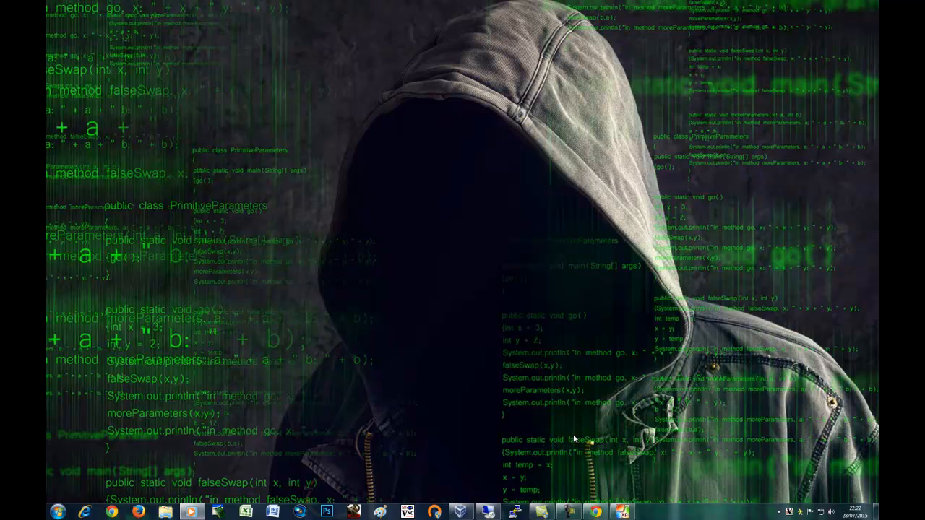
click(622, 512)
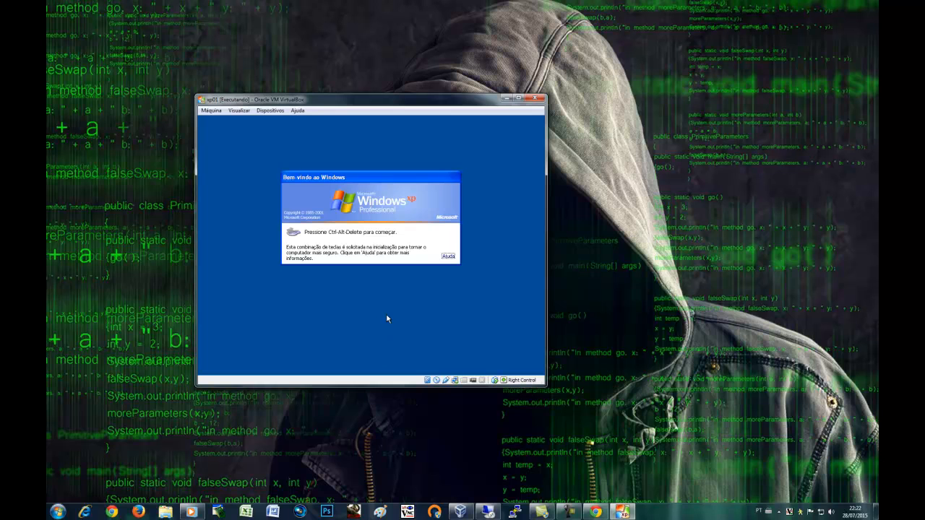
key(ctrl+alt+Delete)
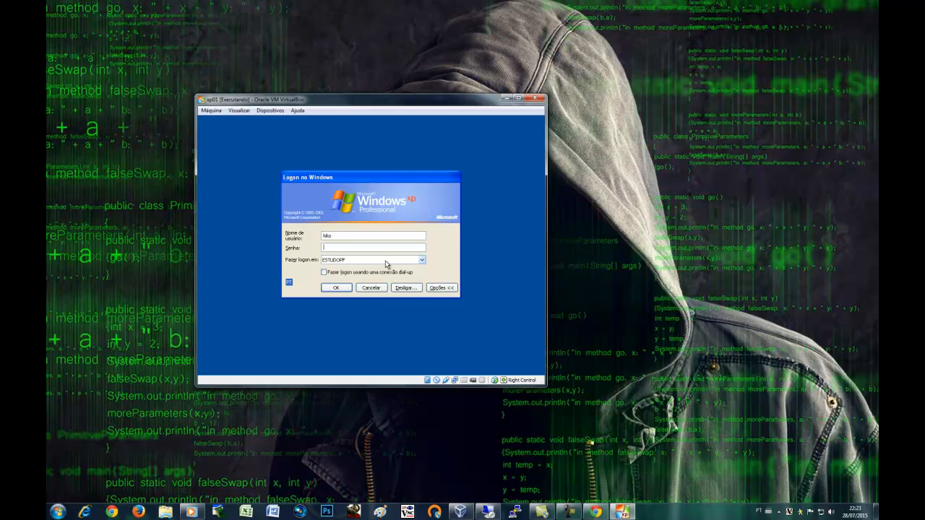
click(339, 235)
click(507, 98)
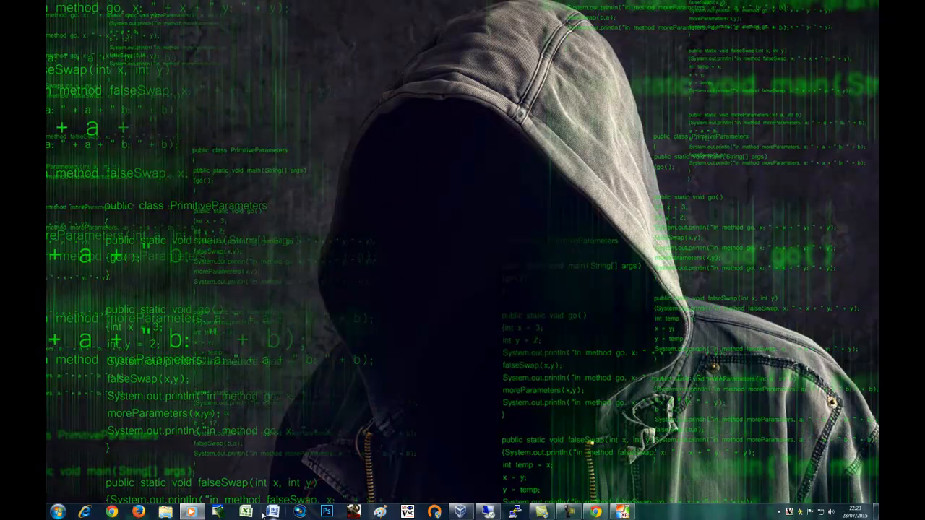
click(489, 513)
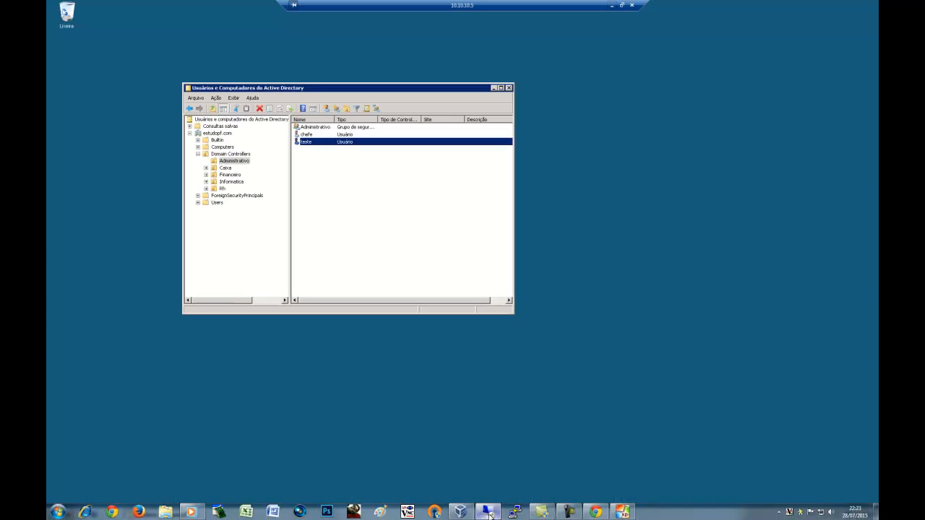
click(222, 189)
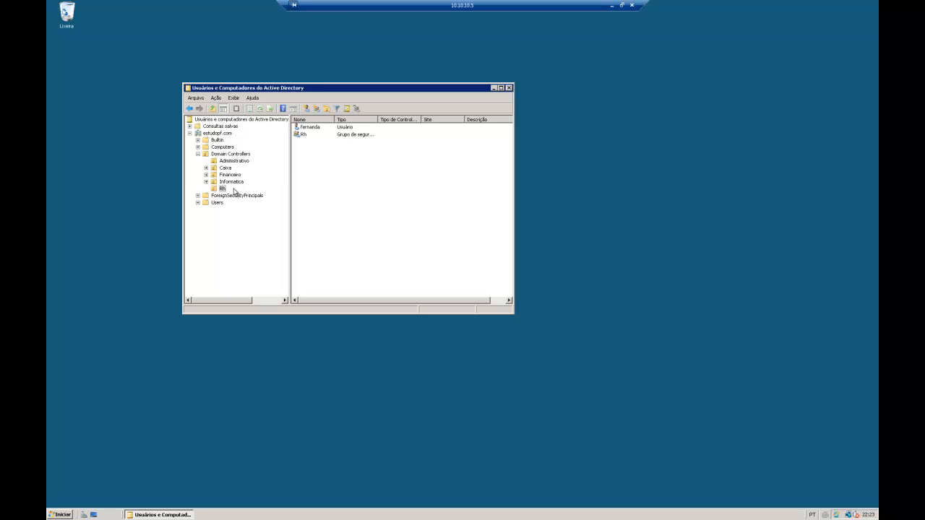
click(302, 136)
click(313, 129)
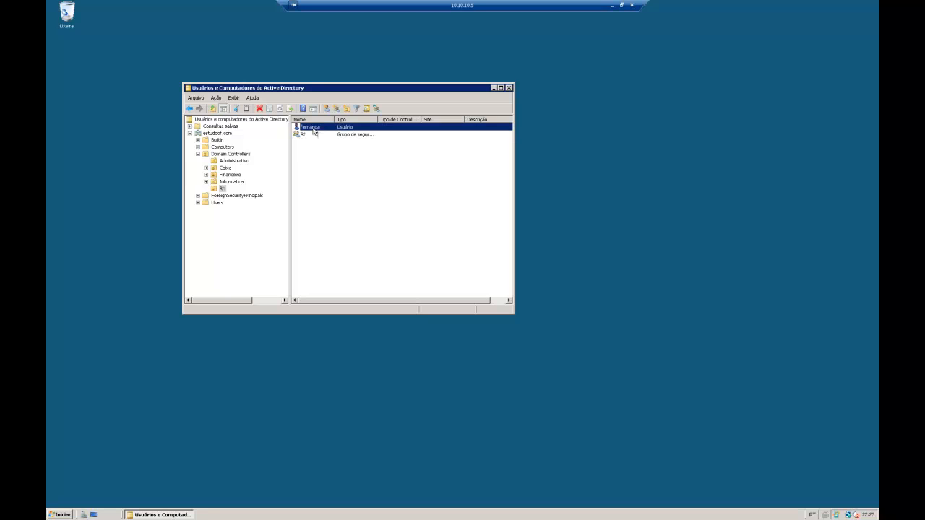
click(612, 6)
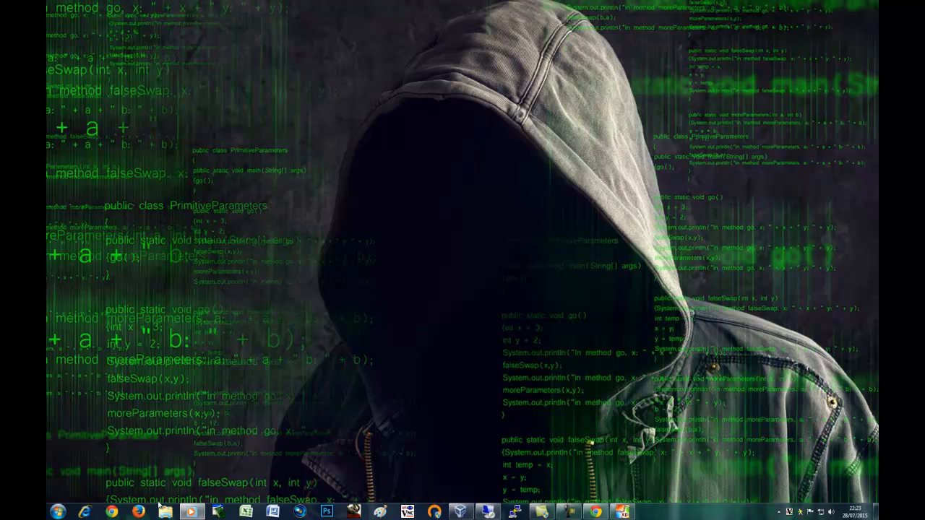
Close the UOL tab and open the Rh group ACL from SquidGuard's Groups ACL list
click(595, 512)
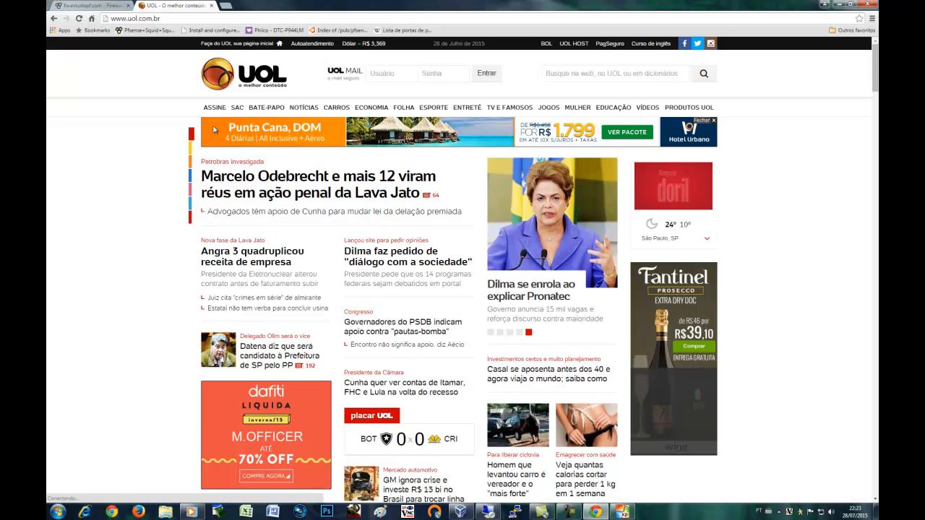
click(212, 6)
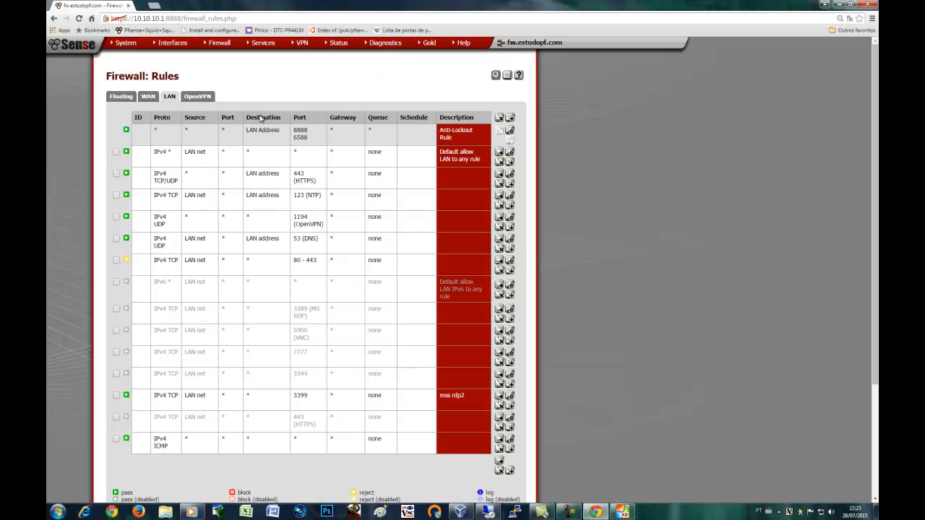
mouse_move(336, 48)
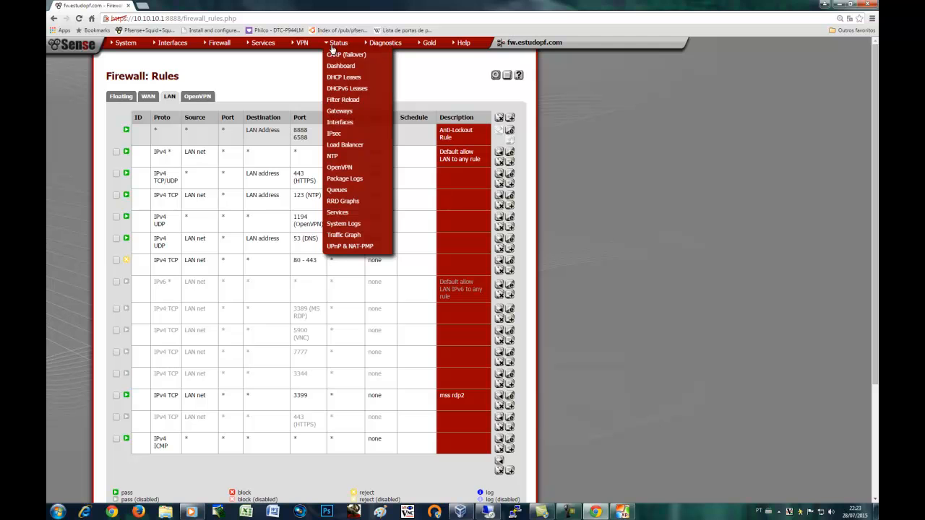
mouse_move(264, 46)
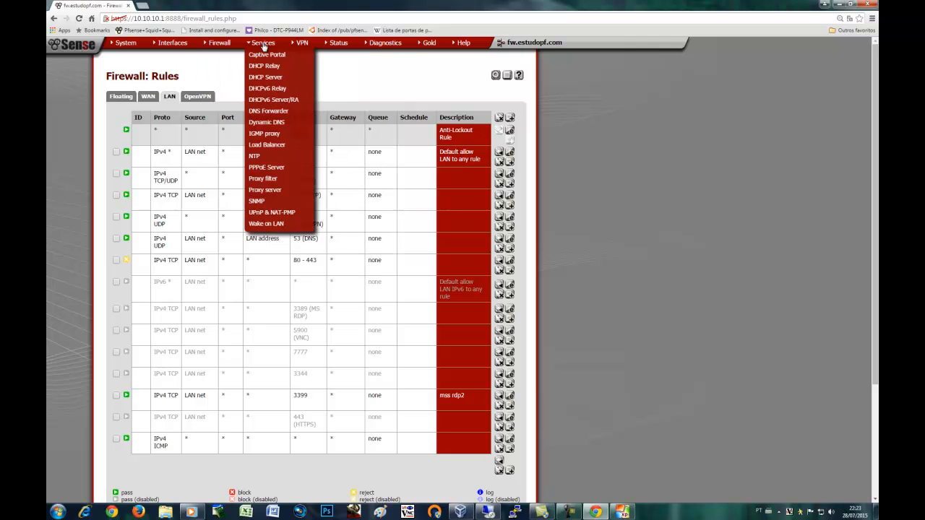
click(264, 179)
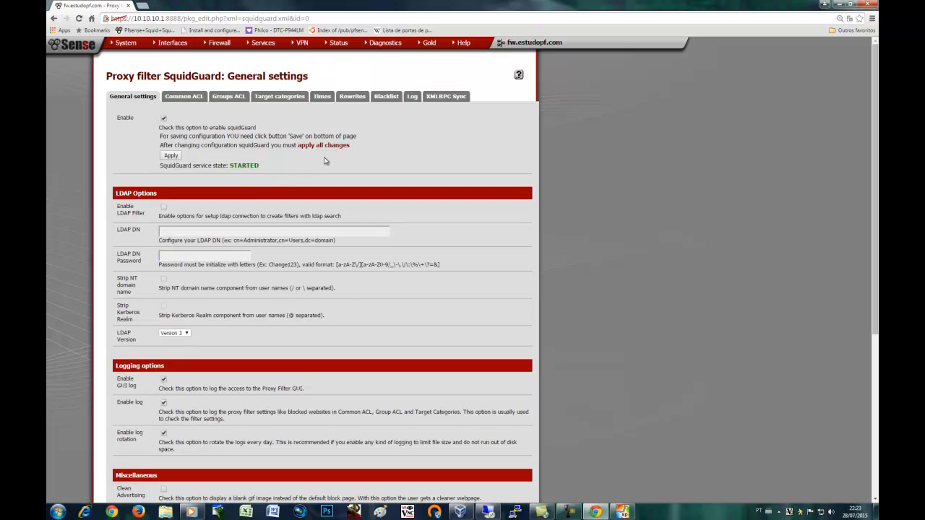
click(232, 96)
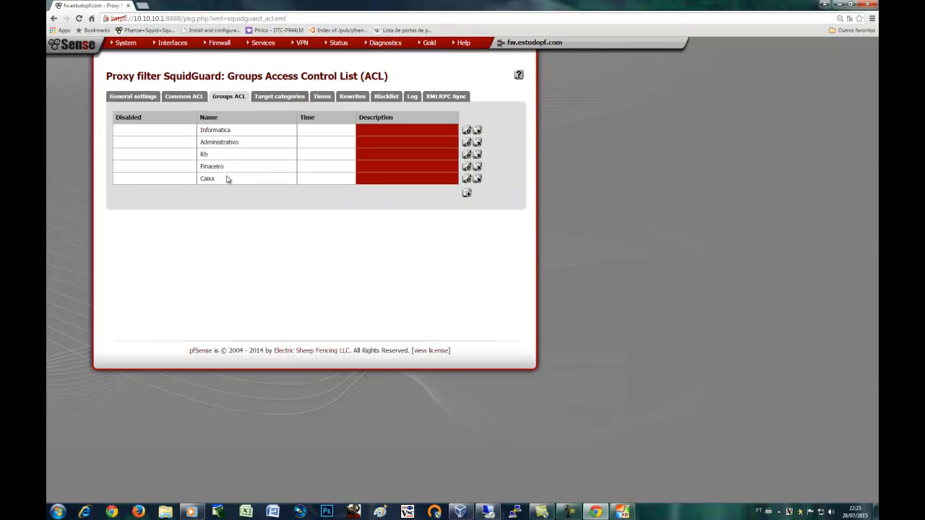
click(467, 156)
Check the Rh ACL's name and the client user it lists
double_click(210, 143)
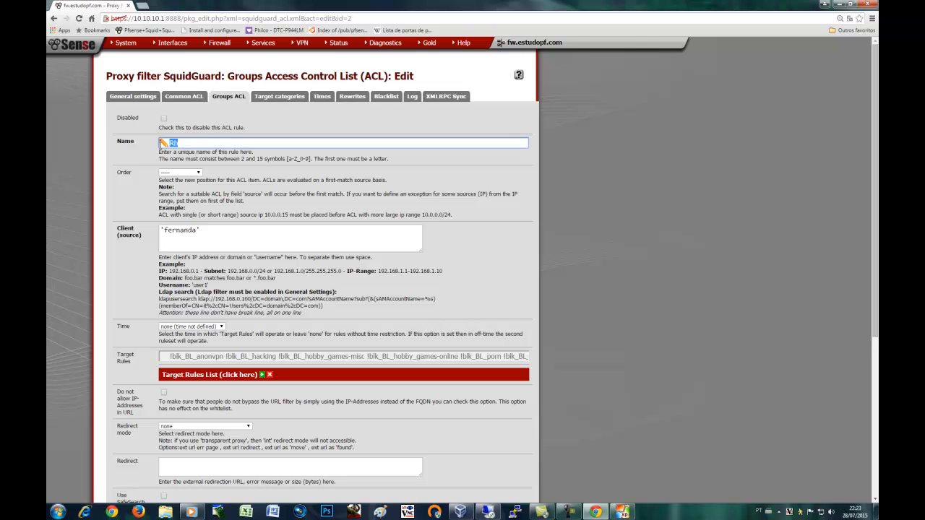
drag(207, 232, 142, 228)
click(127, 286)
scroll(137, 289, down, 3)
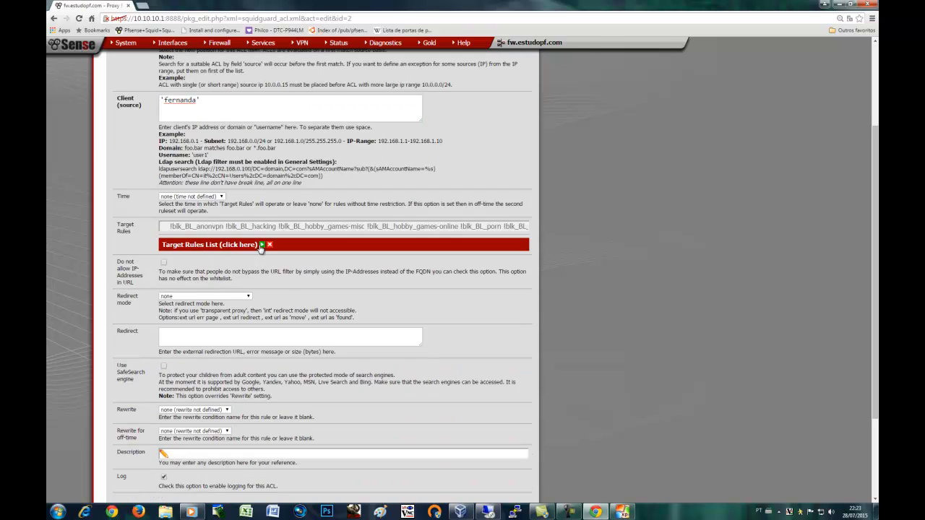
Expand the Target Rules List and locate the denied hacking category
click(262, 246)
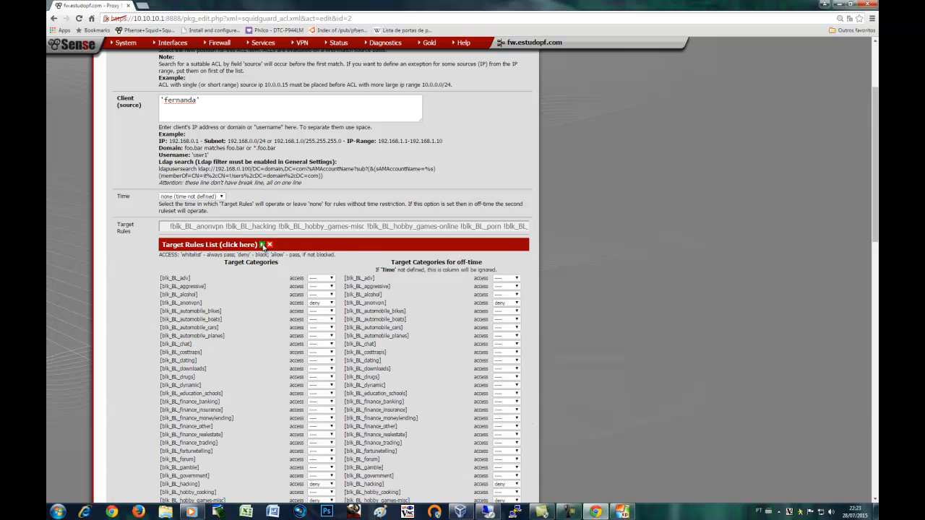
scroll(272, 315, down, 5)
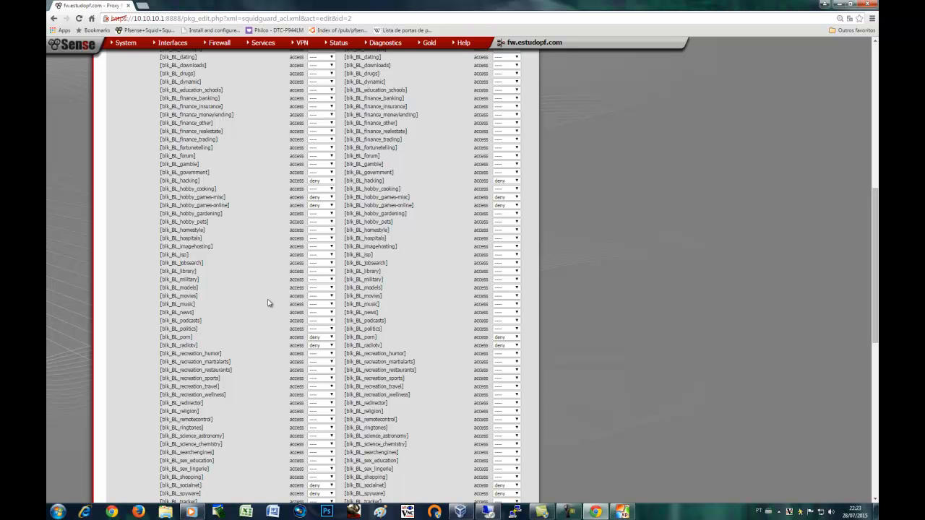
scroll(268, 303, down, 2)
scroll(267, 303, up, 3)
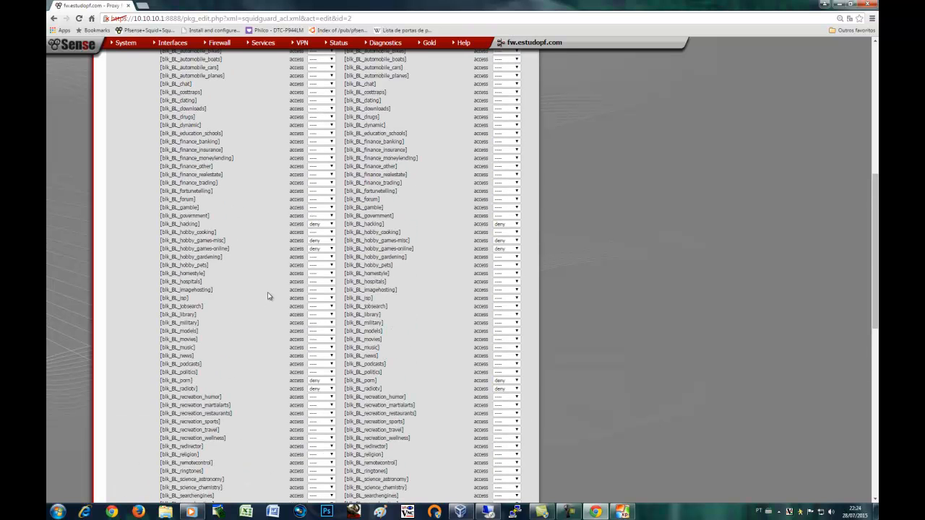
drag(190, 225, 311, 252)
scroll(260, 284, up, 2)
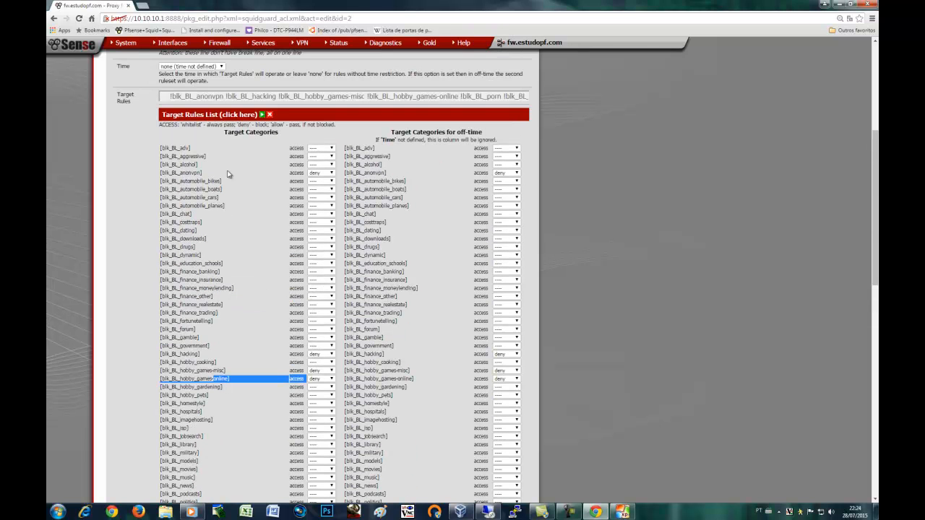
Scroll through the remaining categories, noting the denied socialnet entry
scroll(273, 302, down, 3)
scroll(271, 312, down, 2)
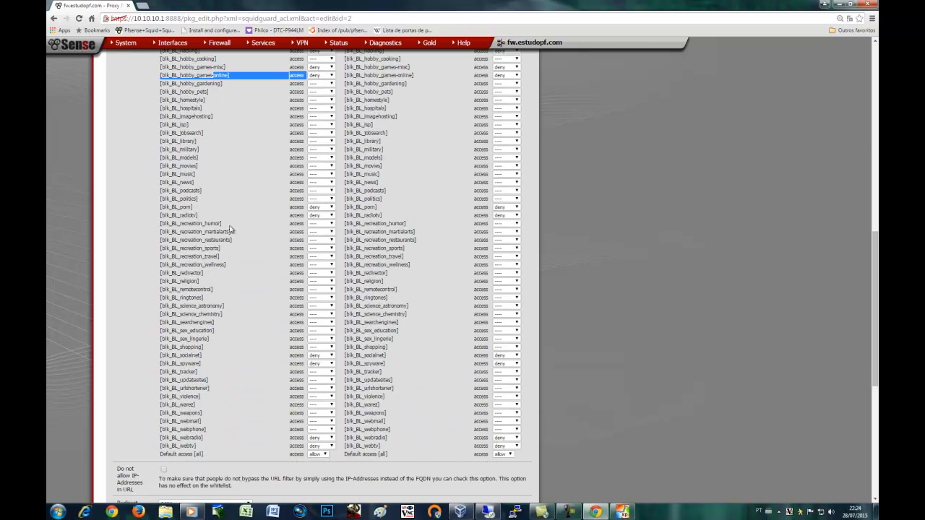
mouse_move(186, 216)
mouse_down()
mouse_move(203, 216)
mouse_move(202, 209)
mouse_up()
drag(185, 355, 248, 355)
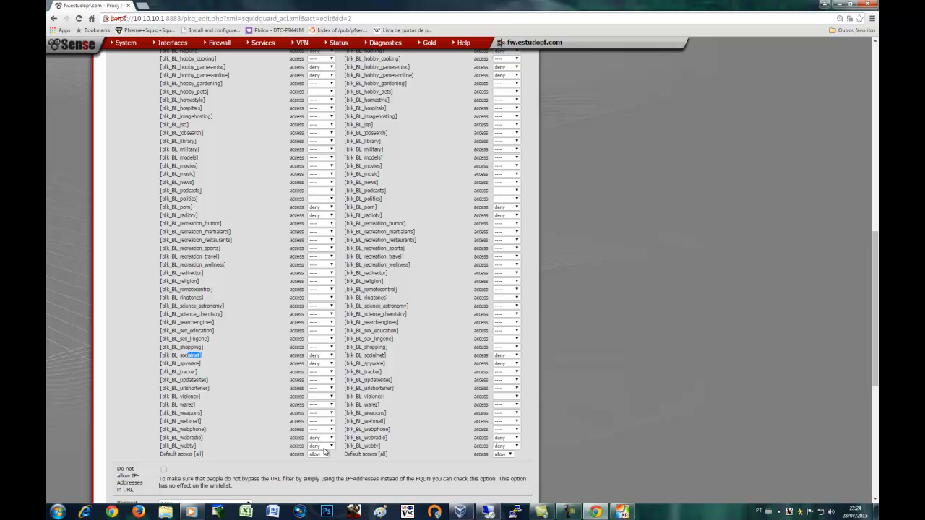
scroll(391, 379, down, 5)
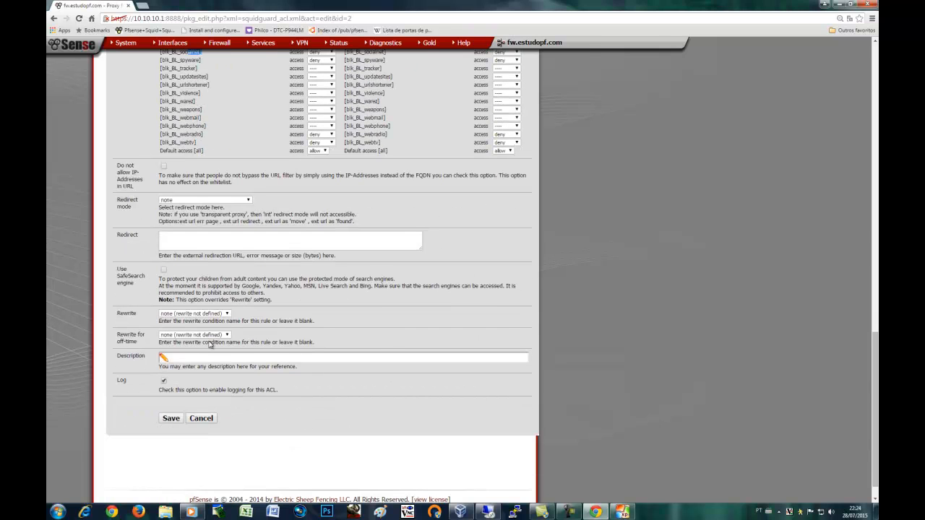
scroll(197, 358, up, 12)
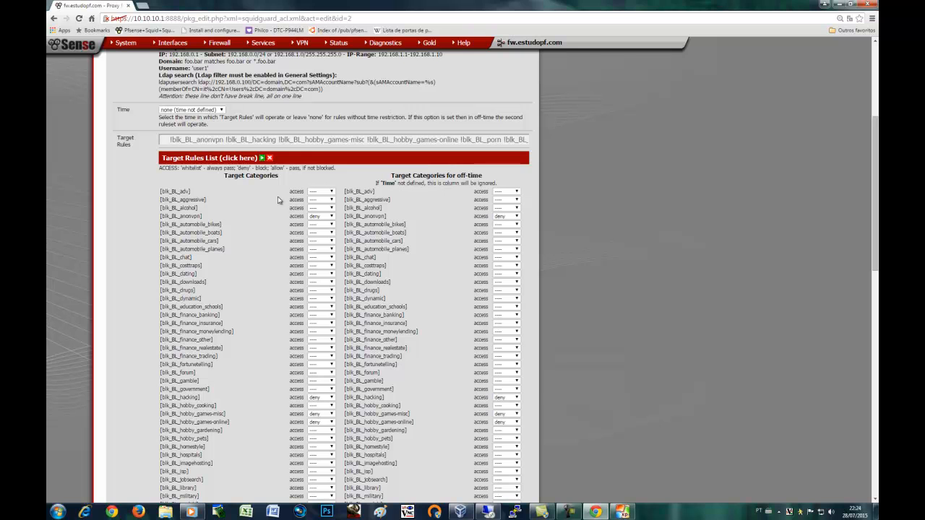
scroll(426, 299, down, 9)
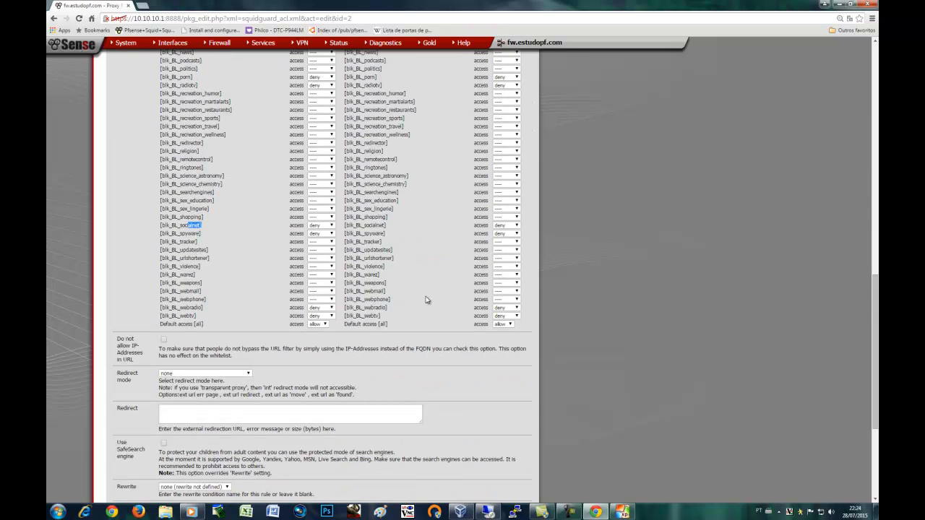
scroll(427, 299, down, 3)
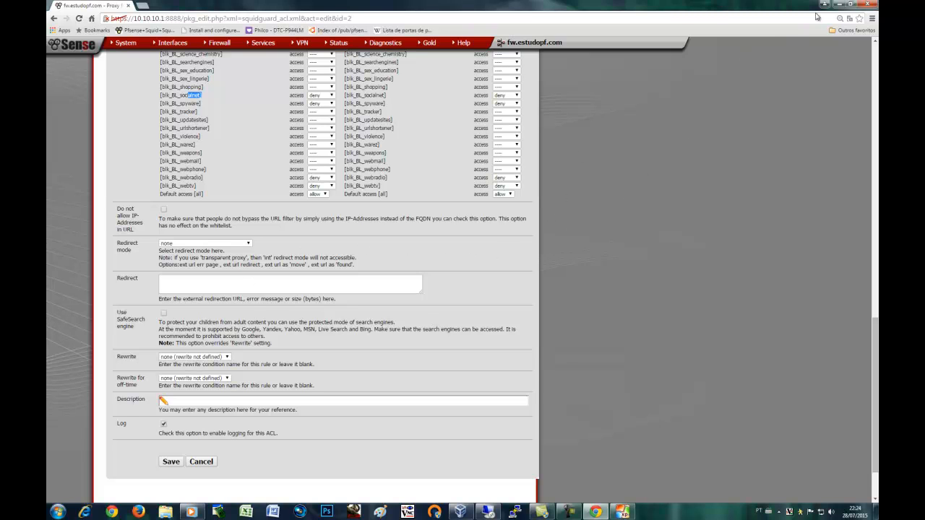
Switch from Chrome to the running xp01 VM and begin entering the domain user's name at logon
click(838, 4)
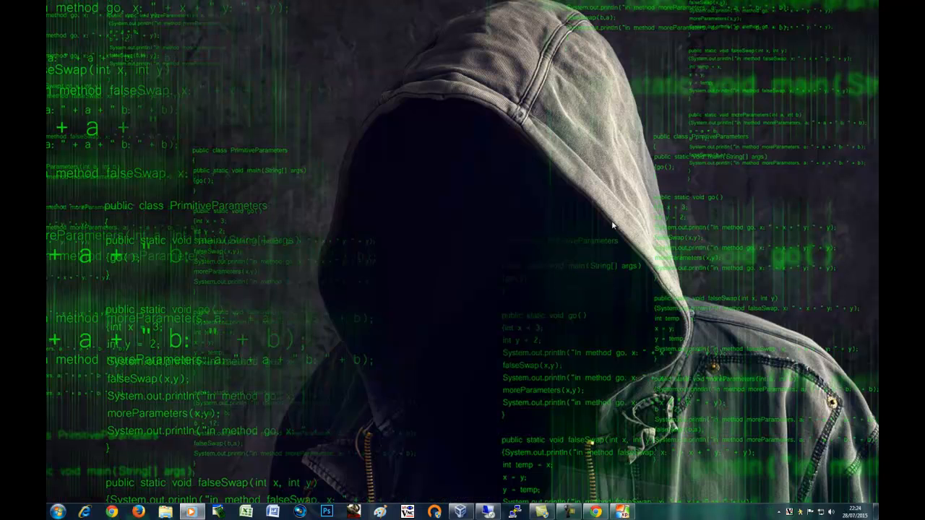
click(464, 511)
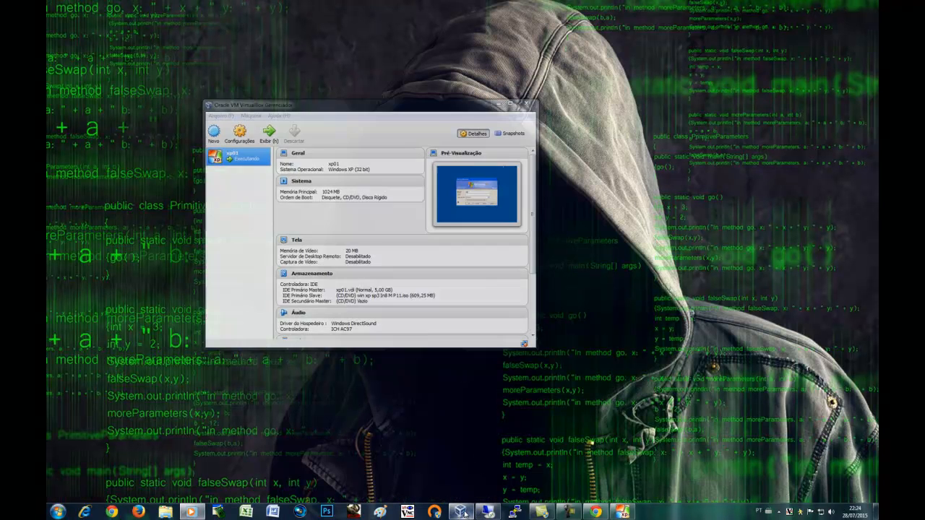
click(621, 511)
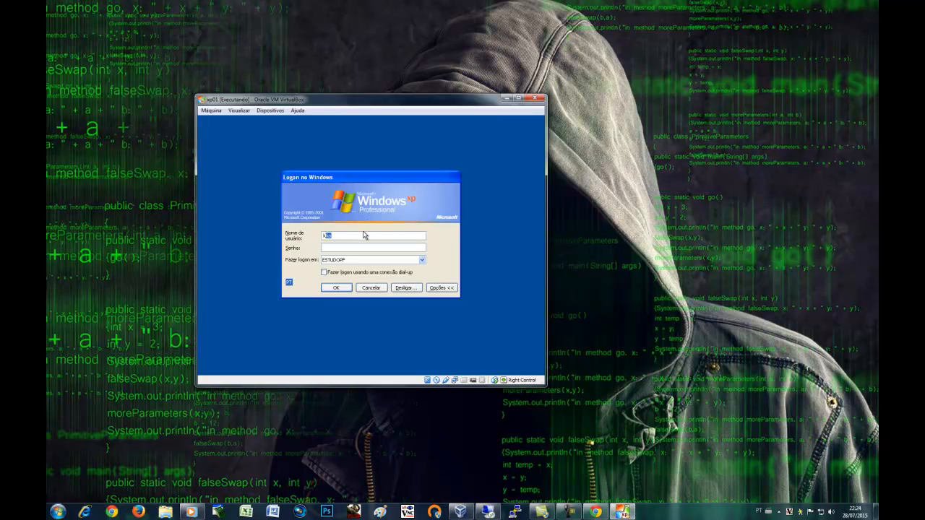
text(Fer)
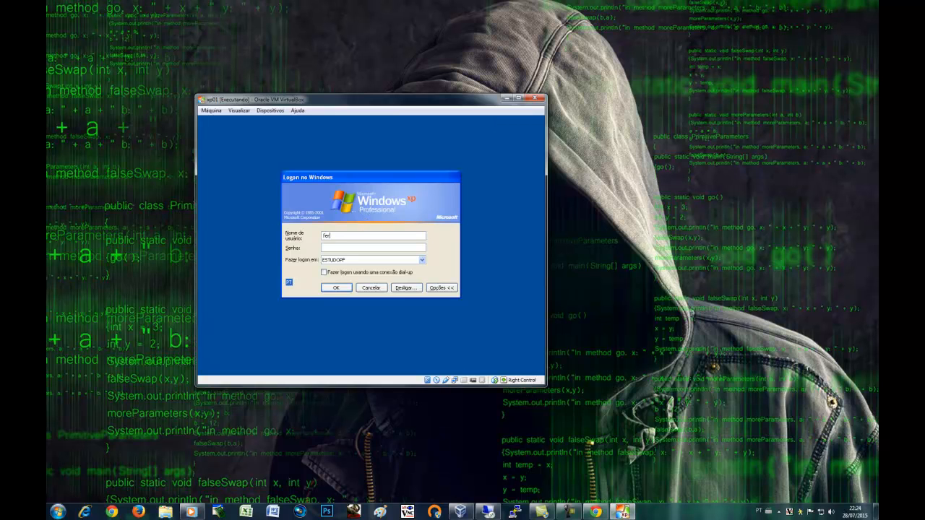
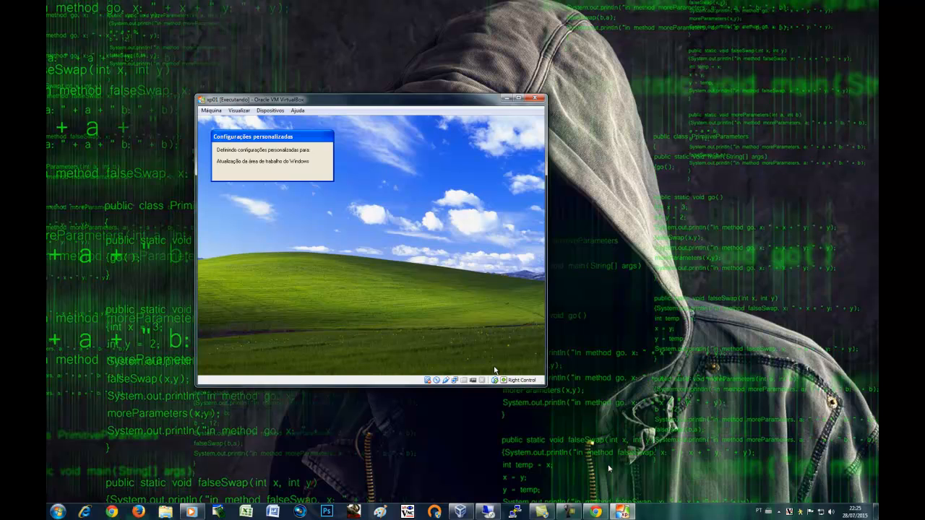
Wait for the XP guest to finish applying personal settings and show its desktop
click(569, 512)
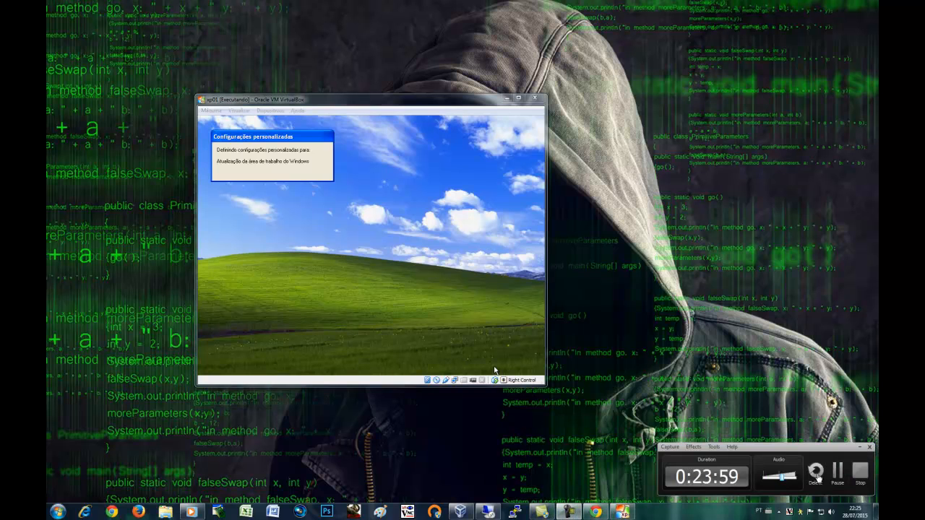
click(837, 472)
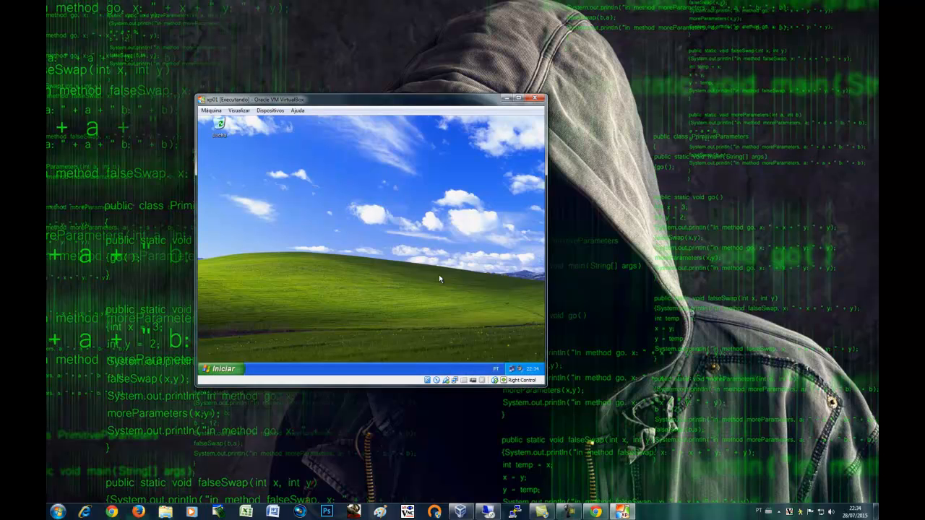
Launch Internet Explorer in the XP guest and cancel the proxy login prompt
click(234, 369)
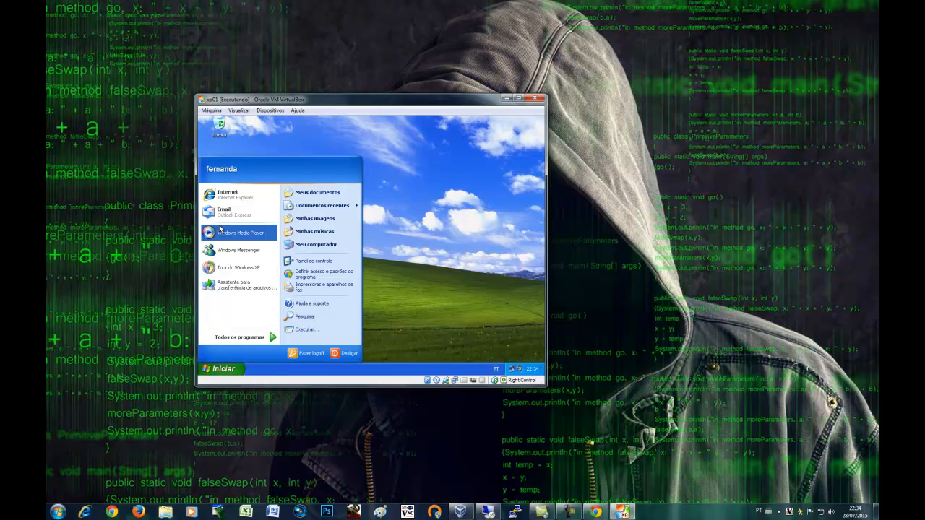
click(223, 195)
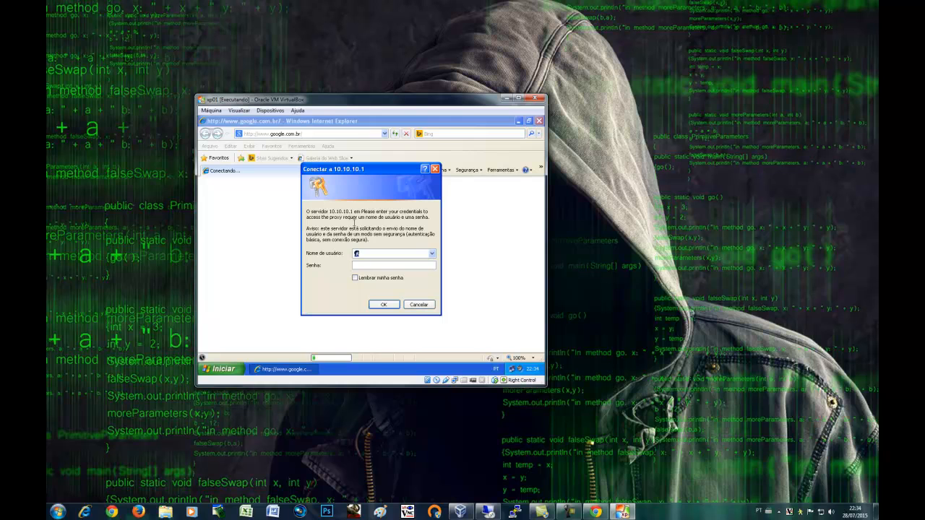
click(417, 305)
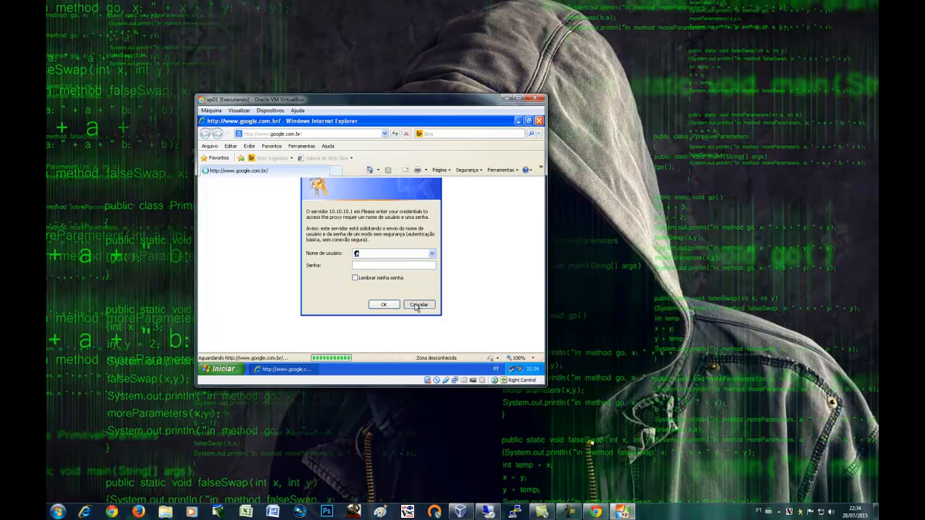
Turn off the LAN proxy 10.10.10.1:3128 in Internet Options and confirm
click(305, 147)
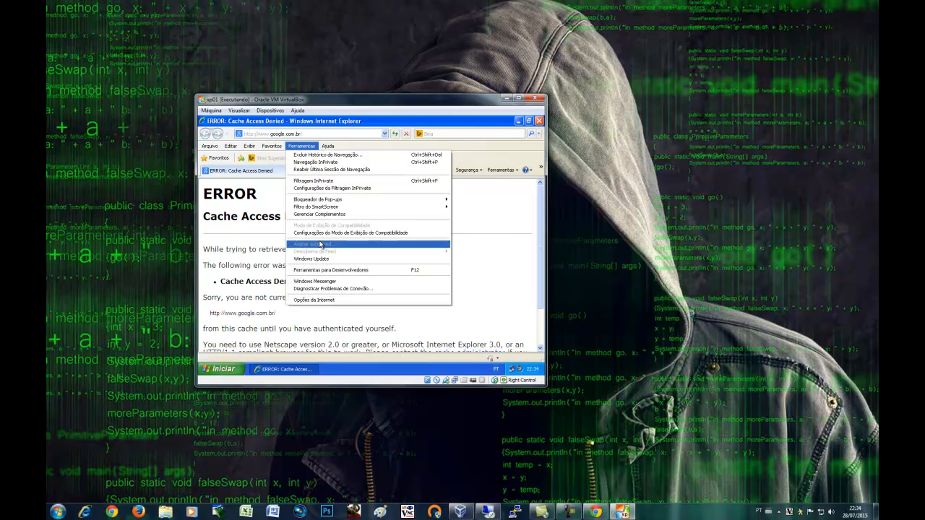
click(326, 300)
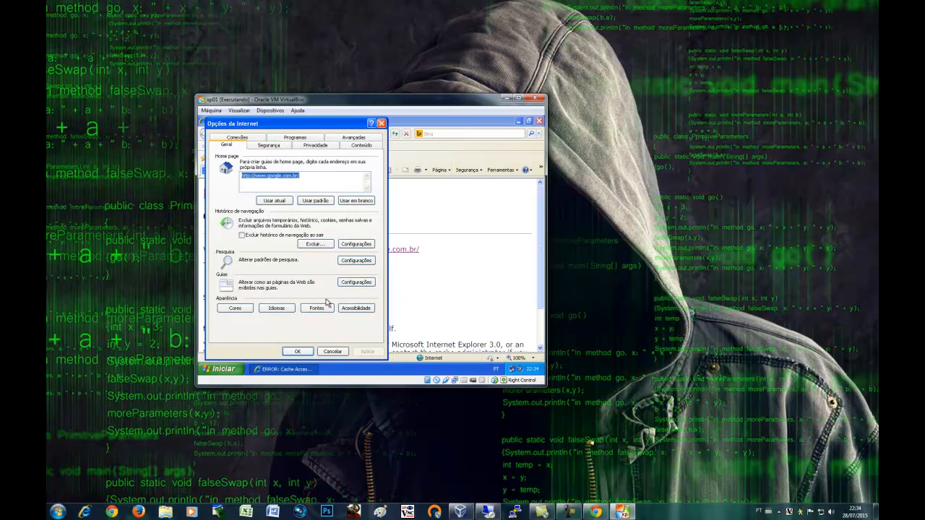
click(255, 139)
click(345, 303)
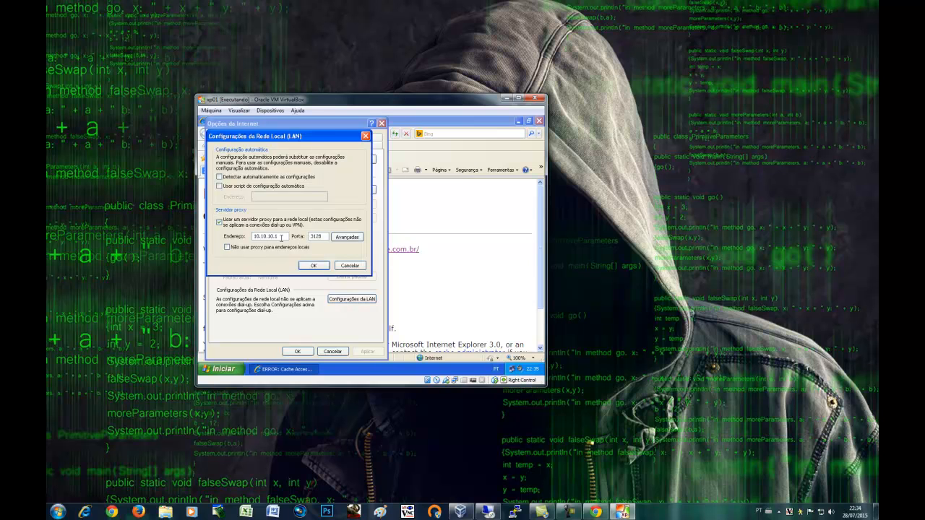
click(220, 222)
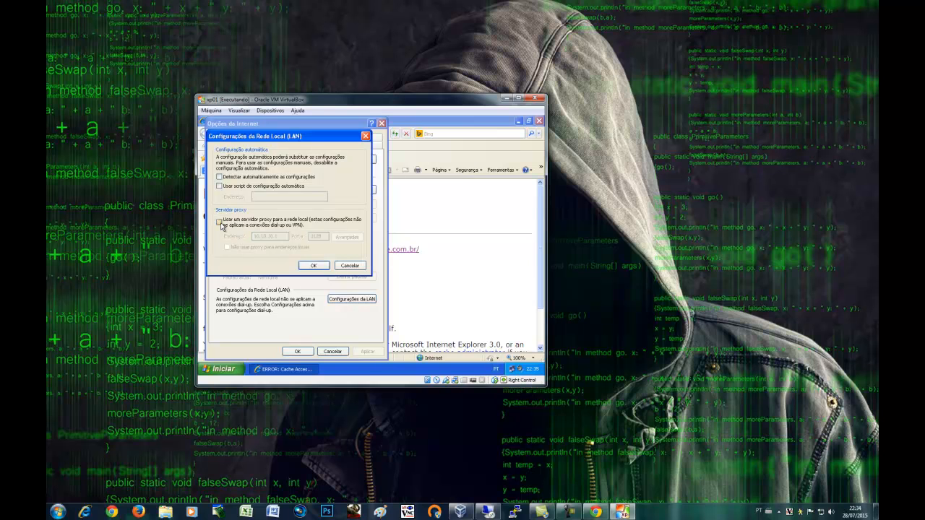
click(312, 266)
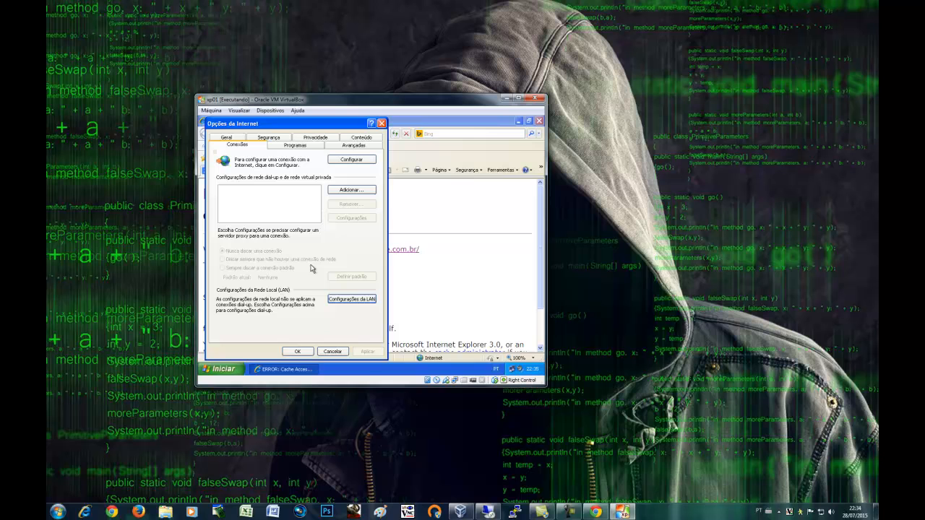
click(303, 351)
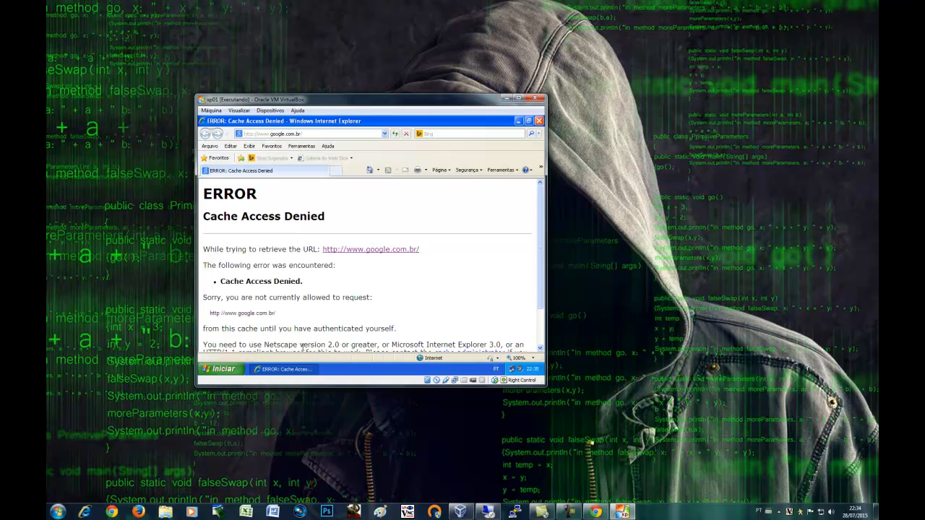
Load the google.com.br home page and YouTube directly, then close Internet Explorer
click(369, 170)
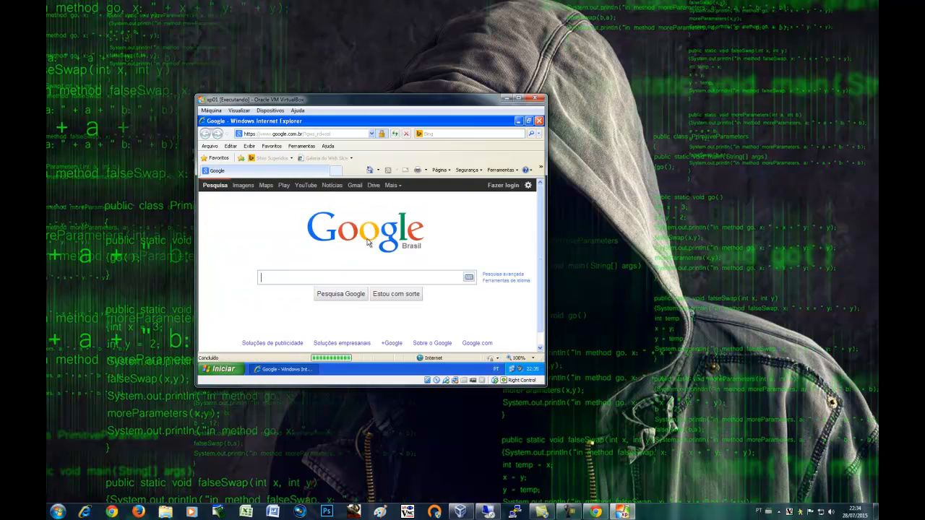
click(308, 187)
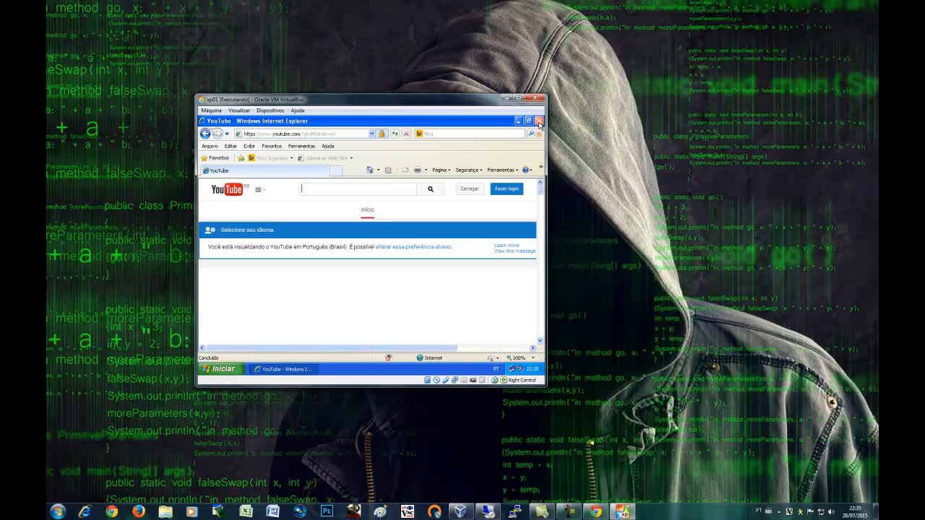
click(539, 121)
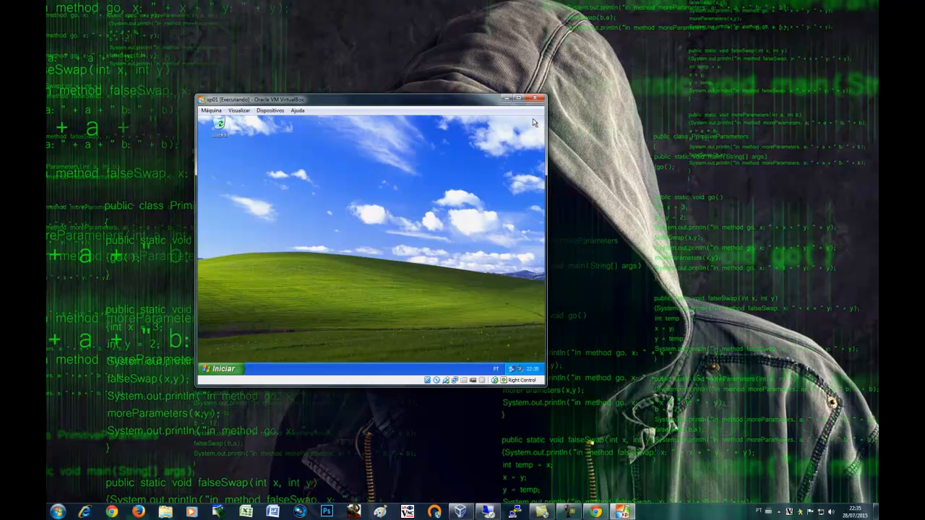
Enable and apply the Default allow LAN to any rule; the bookmarked downloads mirror stays unreachable
click(508, 98)
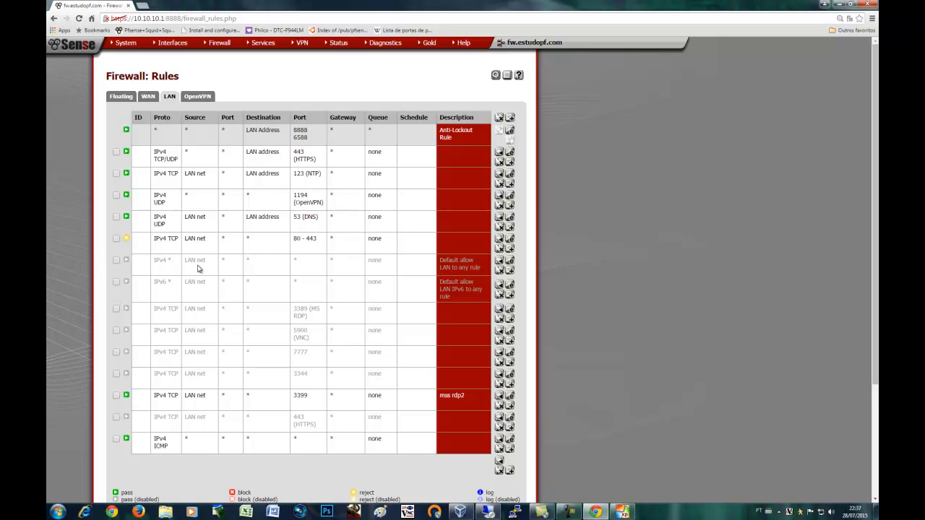
click(126, 261)
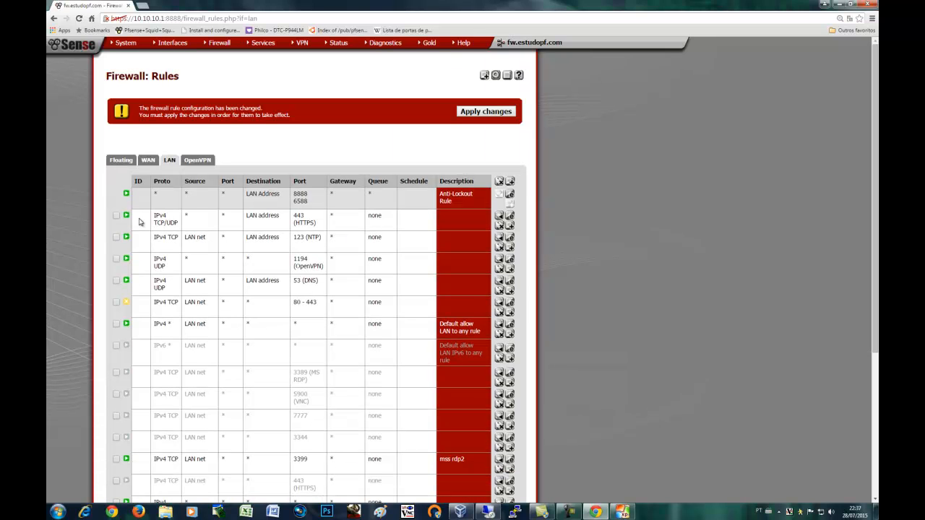
click(470, 113)
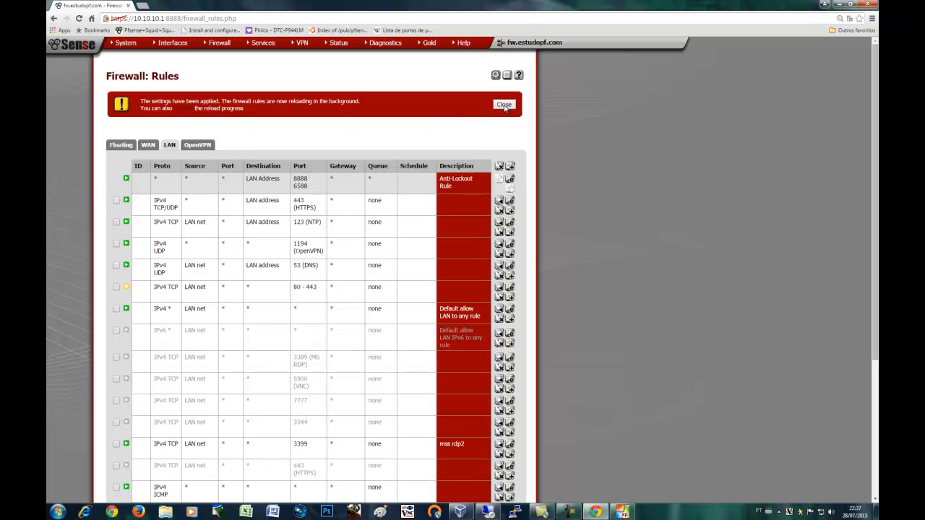
click(504, 105)
click(144, 6)
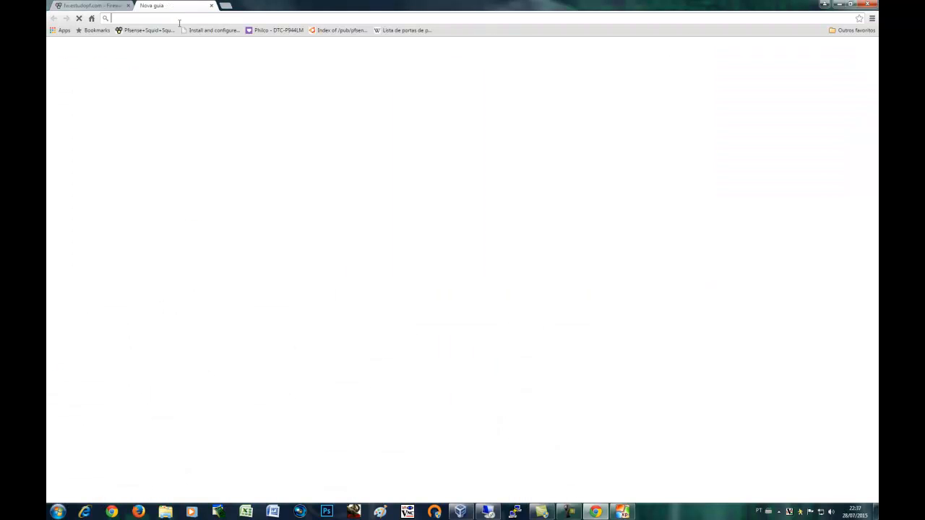
click(344, 31)
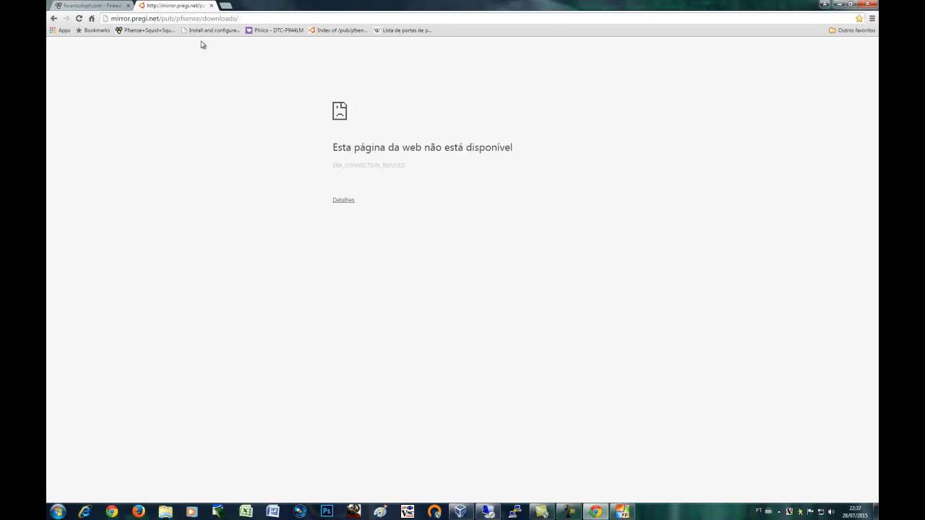
click(212, 6)
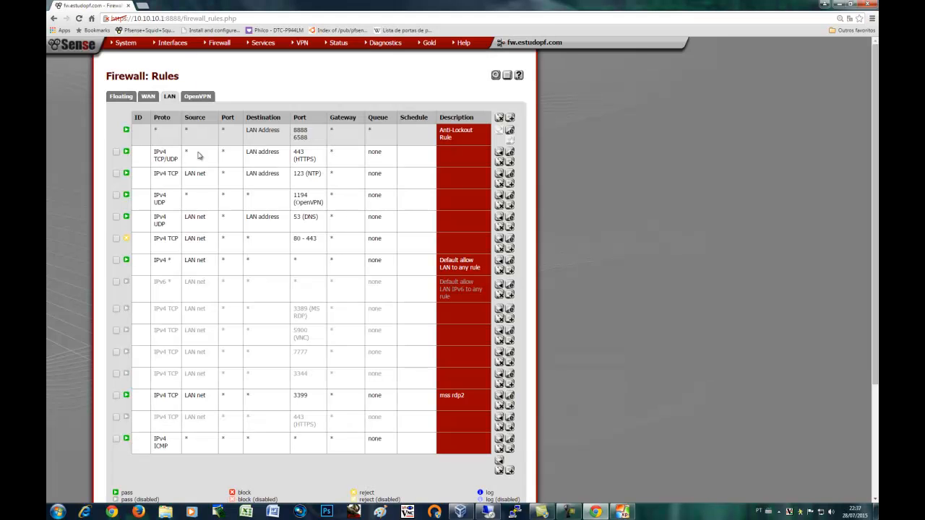
Move the Default allow LAN to any rule to the top and apply the rules
click(129, 261)
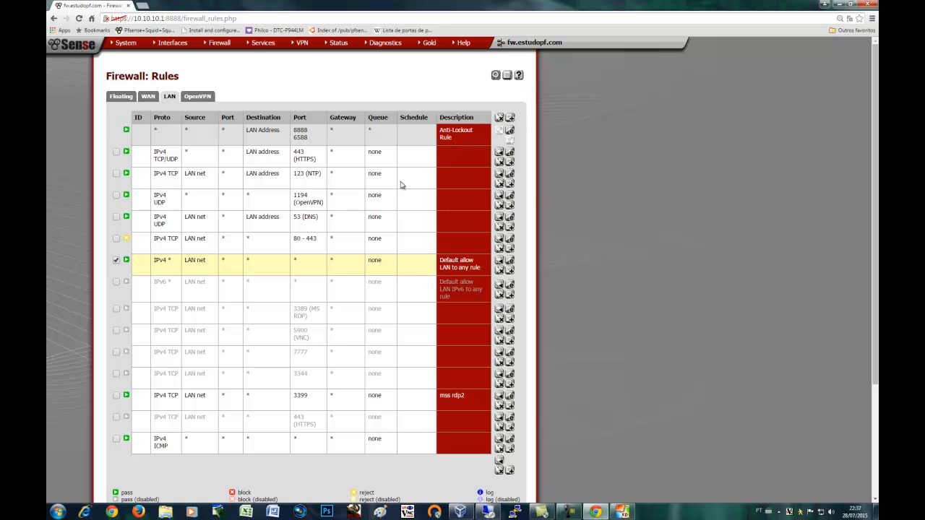
click(500, 151)
click(480, 114)
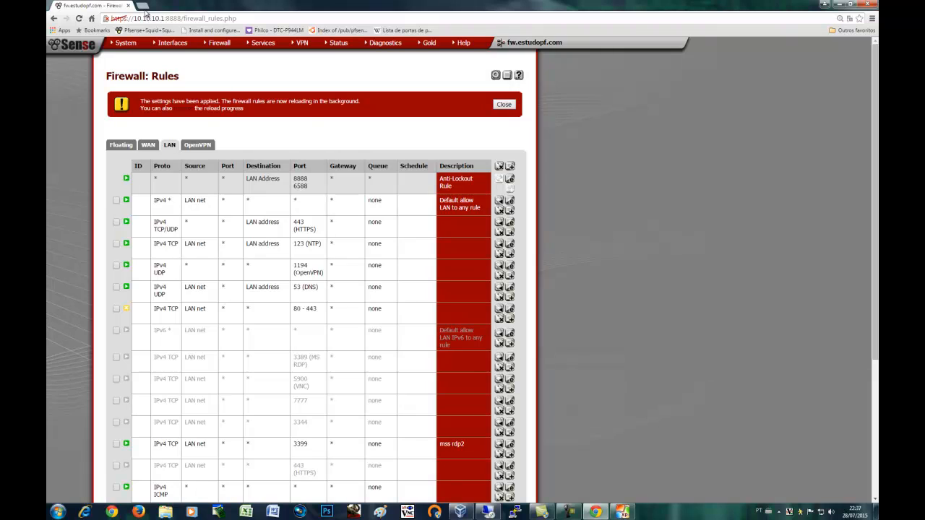
click(143, 6)
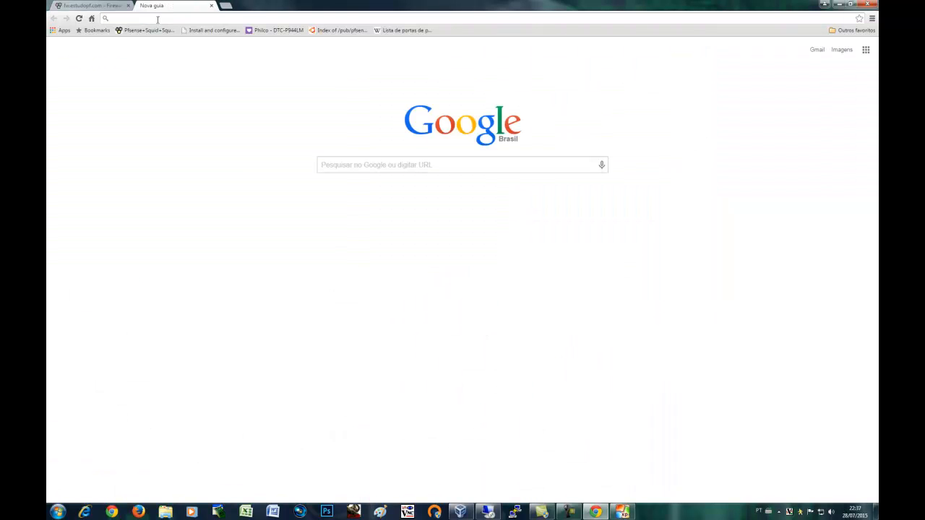
Open globo.com and globoesporte.globo.com in a new tab, then close that tab
text(globo.com)
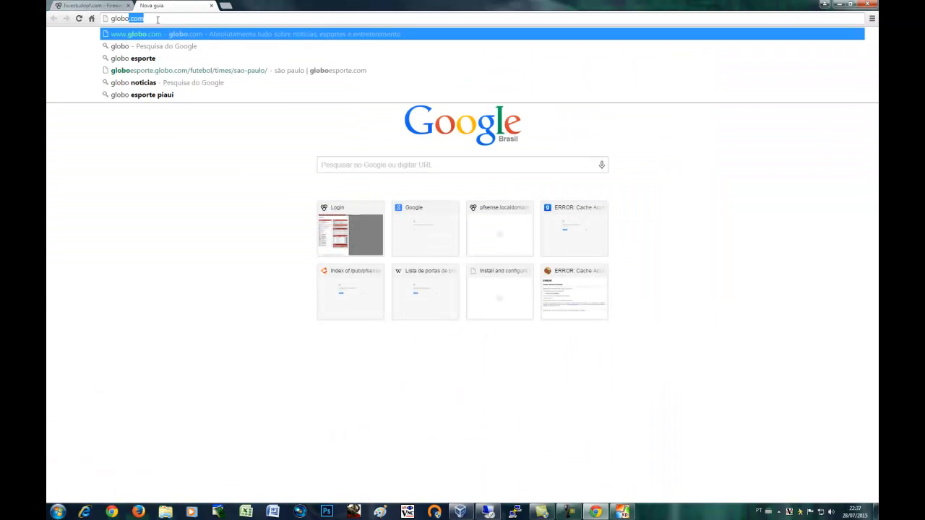
key(Return)
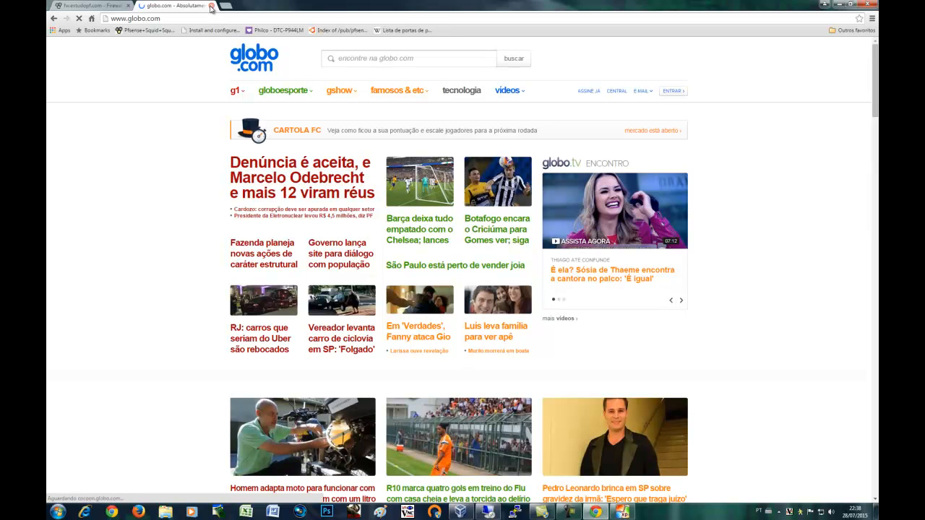
click(287, 94)
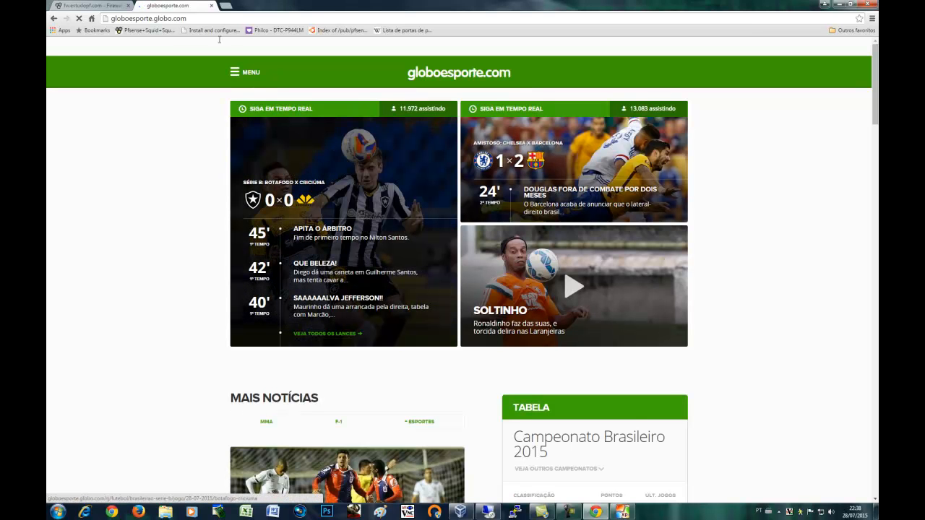
click(211, 5)
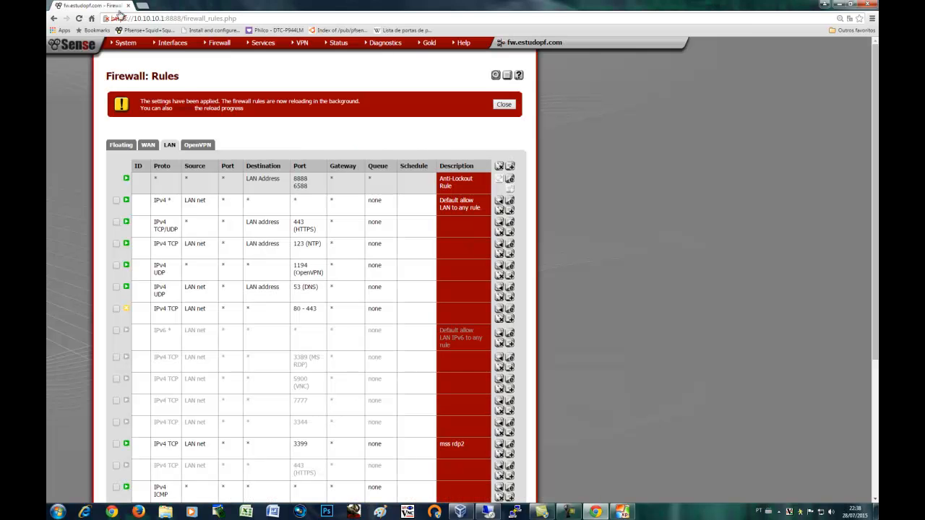
Disable the Default allow LAN to any rule again, apply it, and open a new tab
click(126, 201)
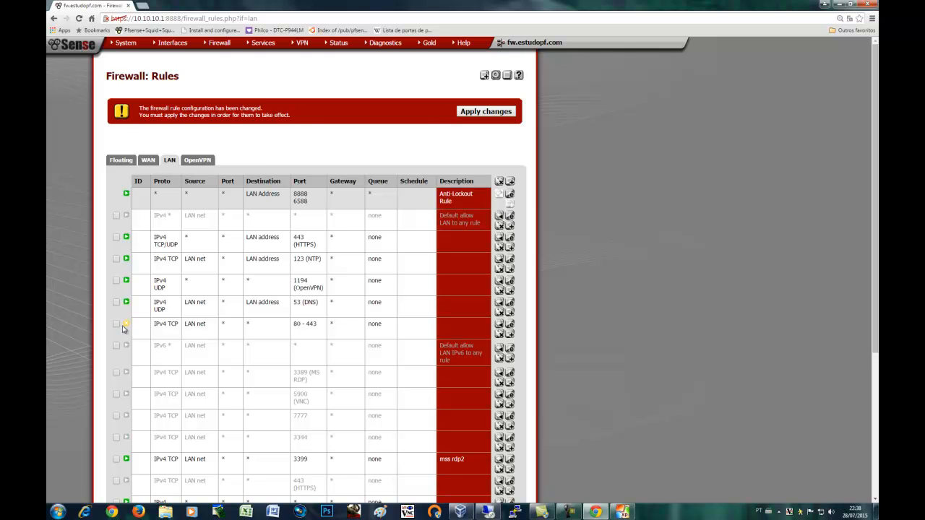
click(467, 114)
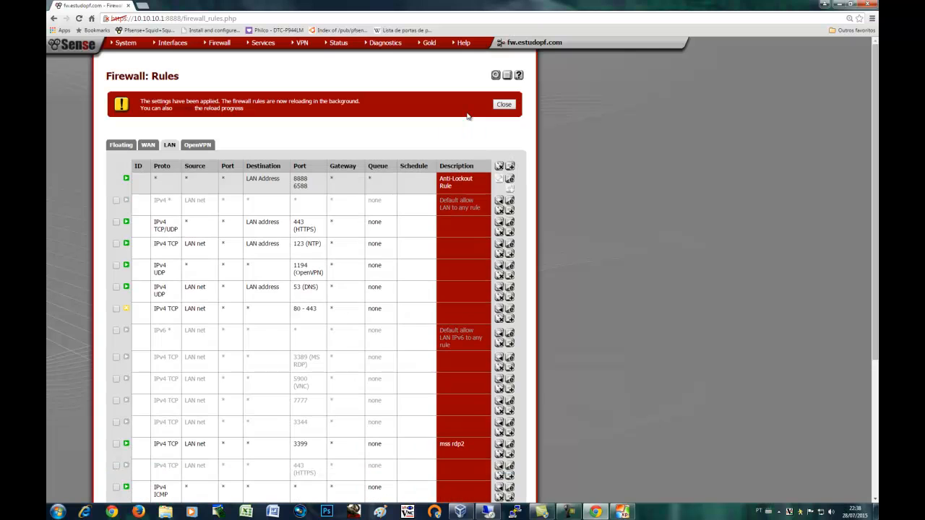
click(504, 106)
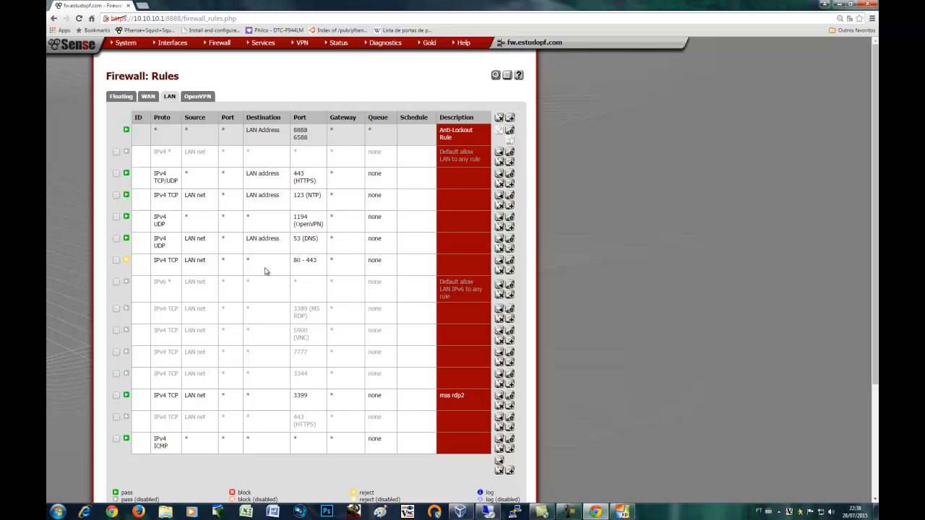
click(143, 6)
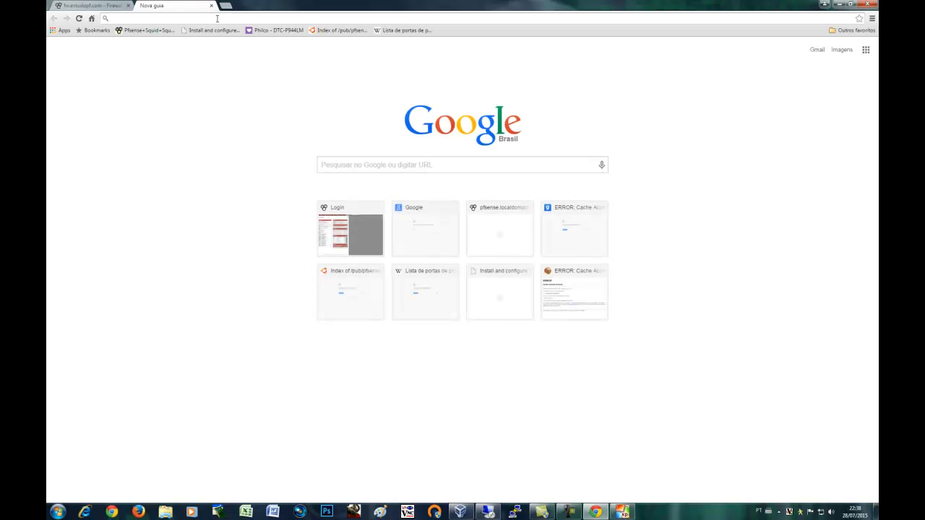
Try loading facebook.com, which is refused, then bring up the XP VM window
text(face)
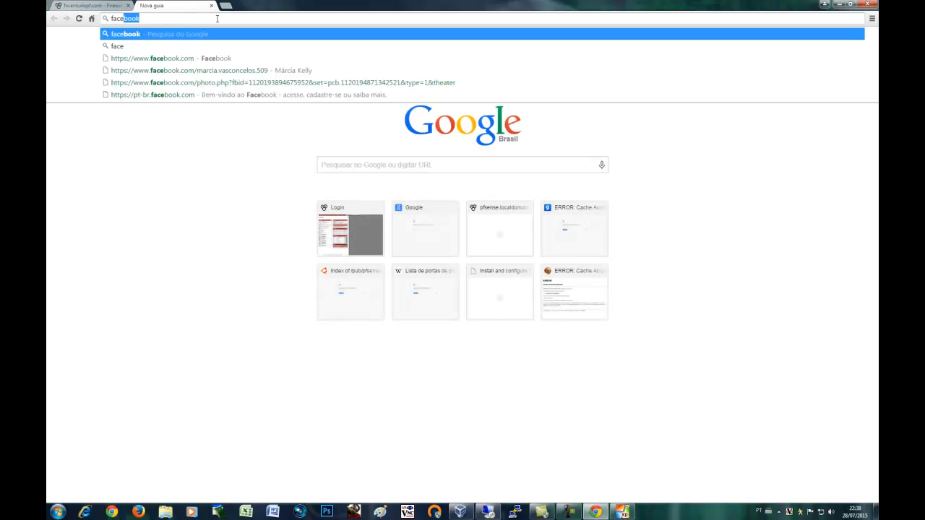
key(Delete)
key(Return)
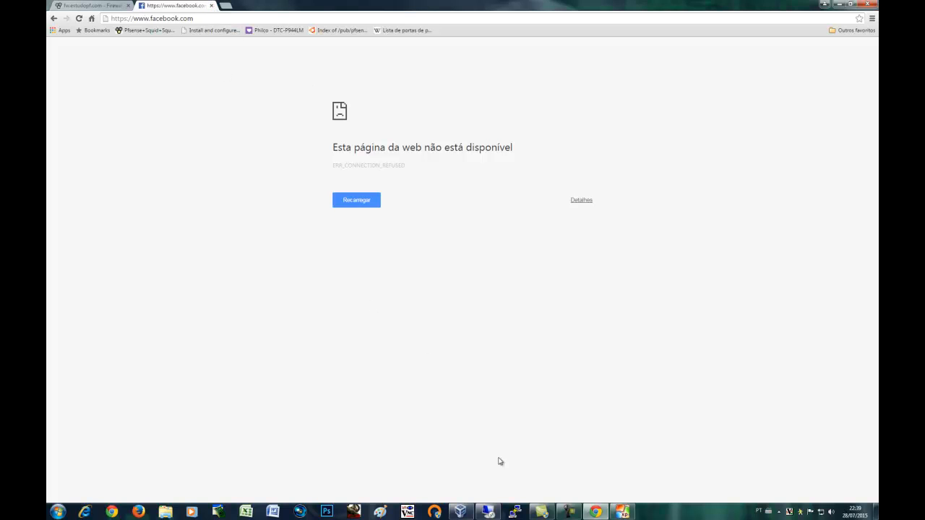
click(623, 512)
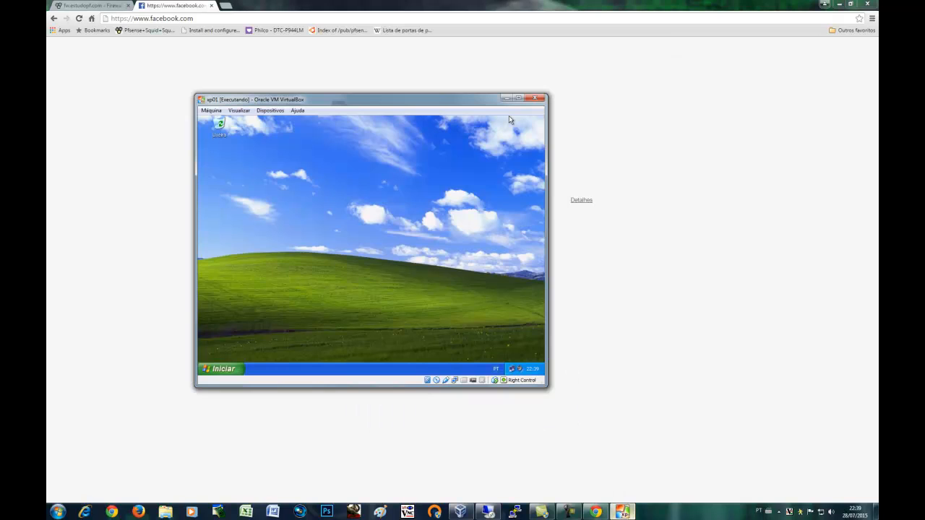
Refresh the XP desktop and launch Internet Explorer in the guest
right_click(298, 172)
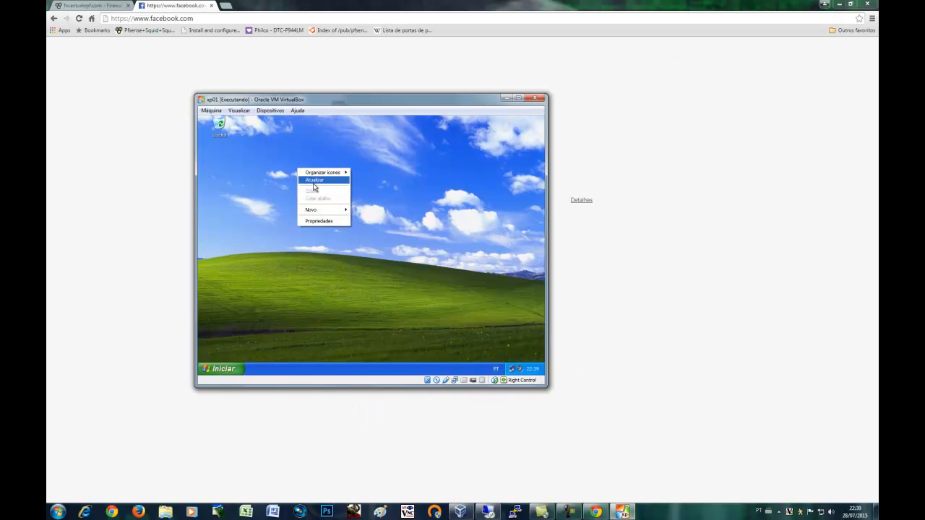
click(316, 181)
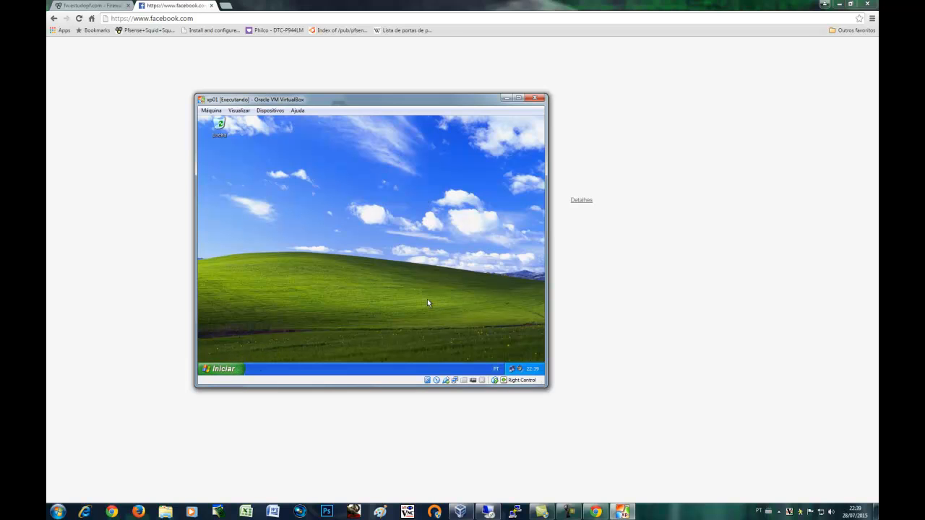
click(232, 369)
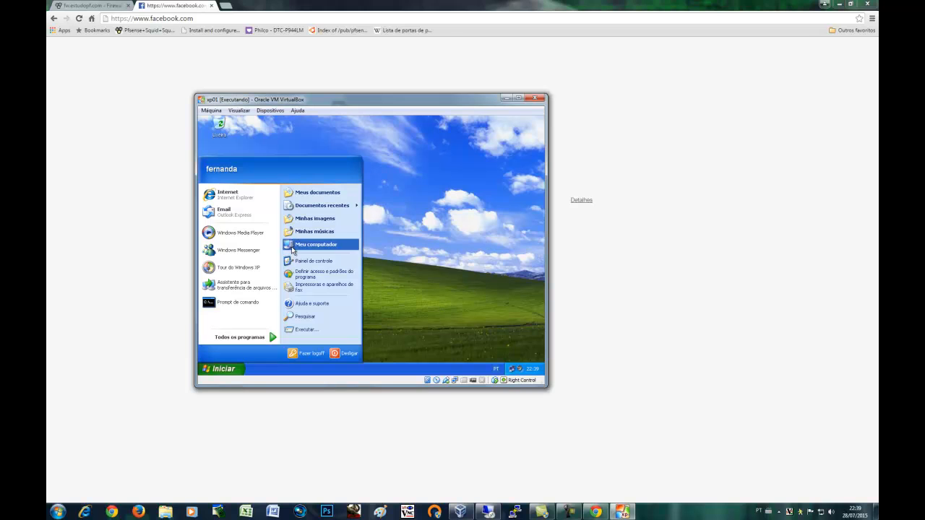
click(244, 195)
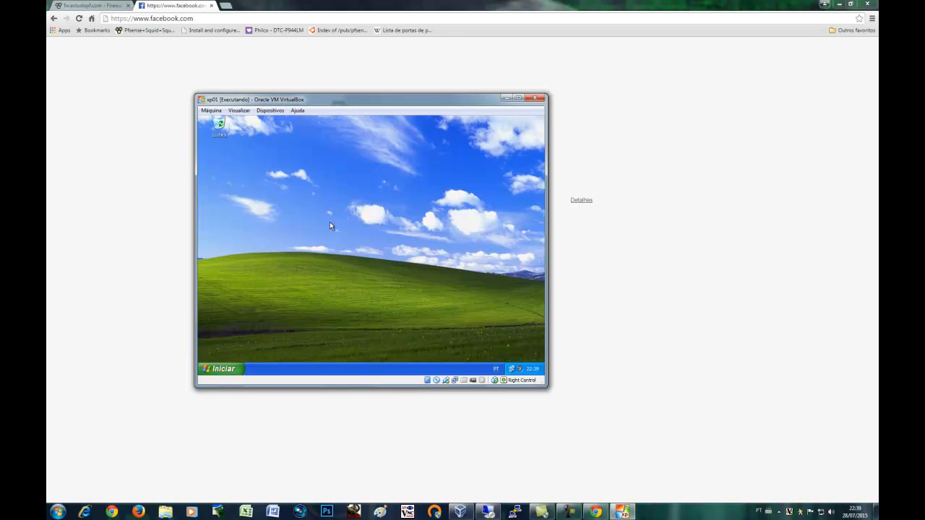
click(837, 4)
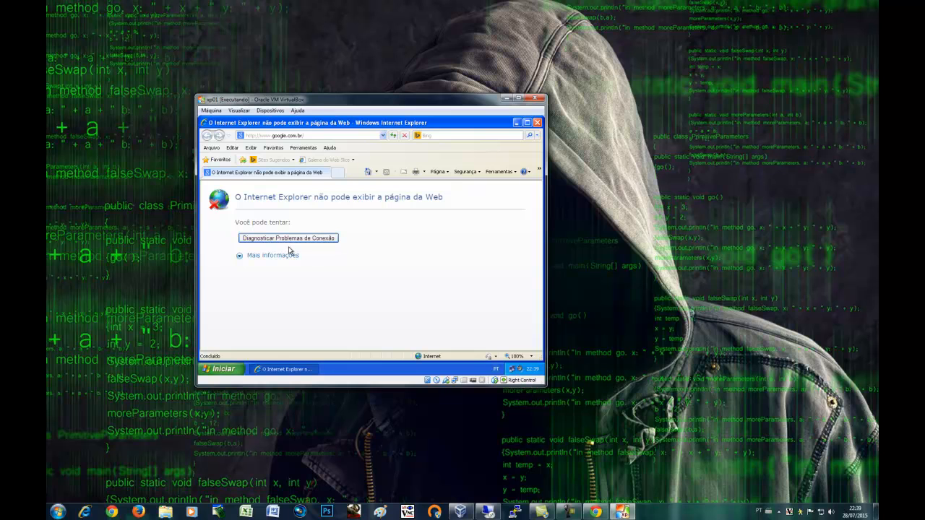
click(239, 371)
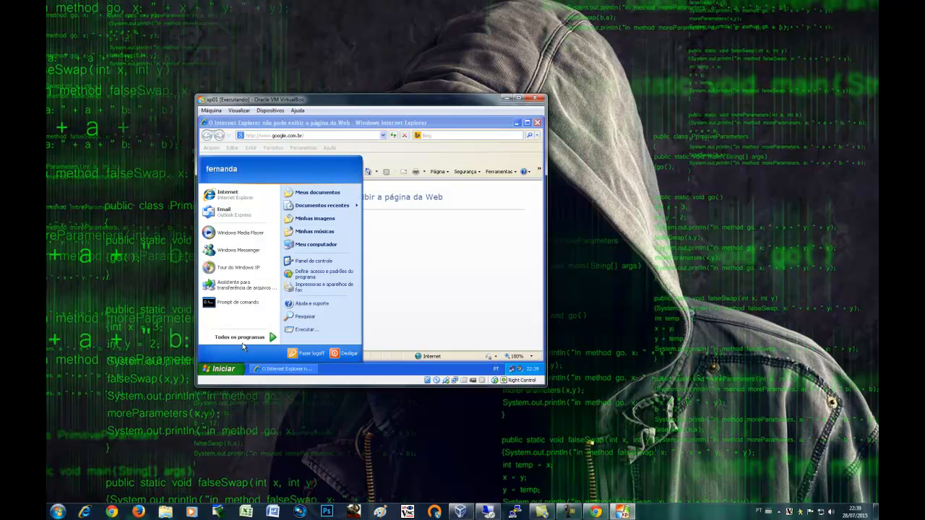
click(239, 302)
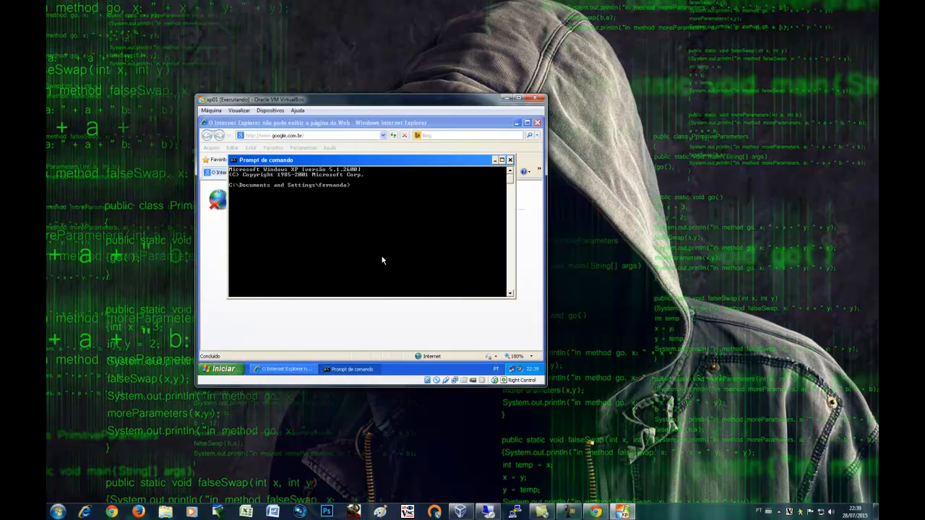
text(ping www.facebook.con)
key(Return)
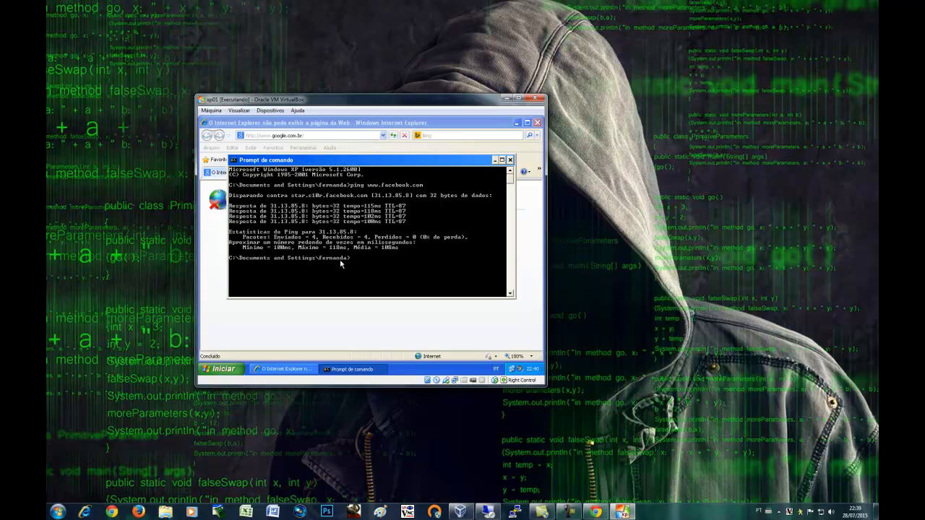
click(510, 160)
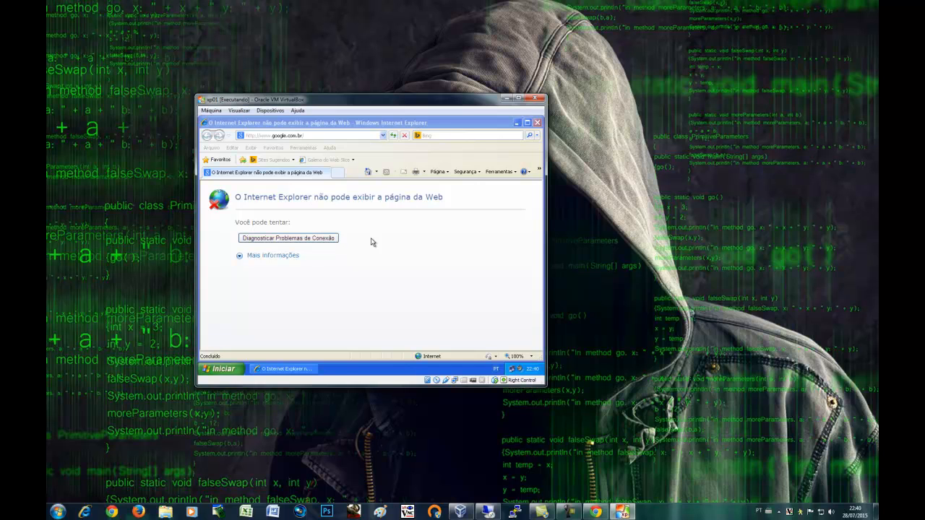
Turn the LAN proxy 10.10.10.1 port 3128 back on in Internet Options and close IE
click(304, 149)
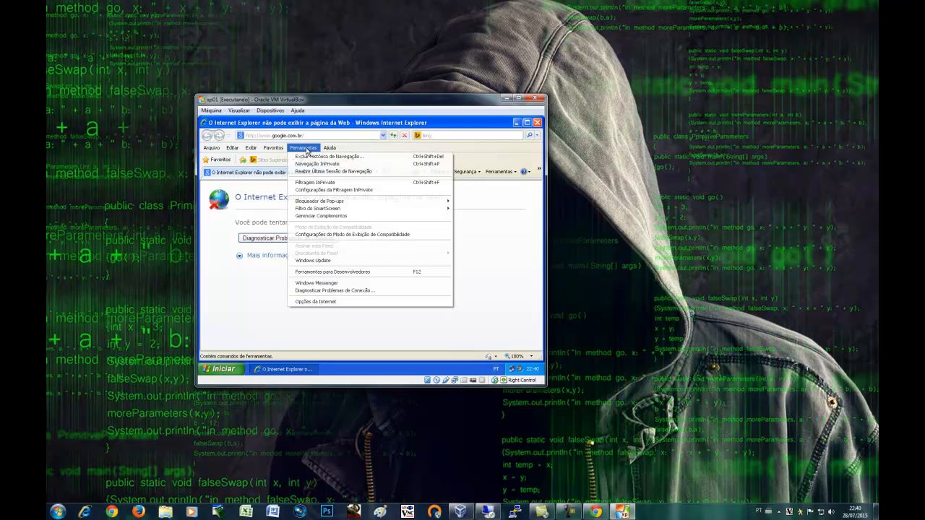
click(325, 301)
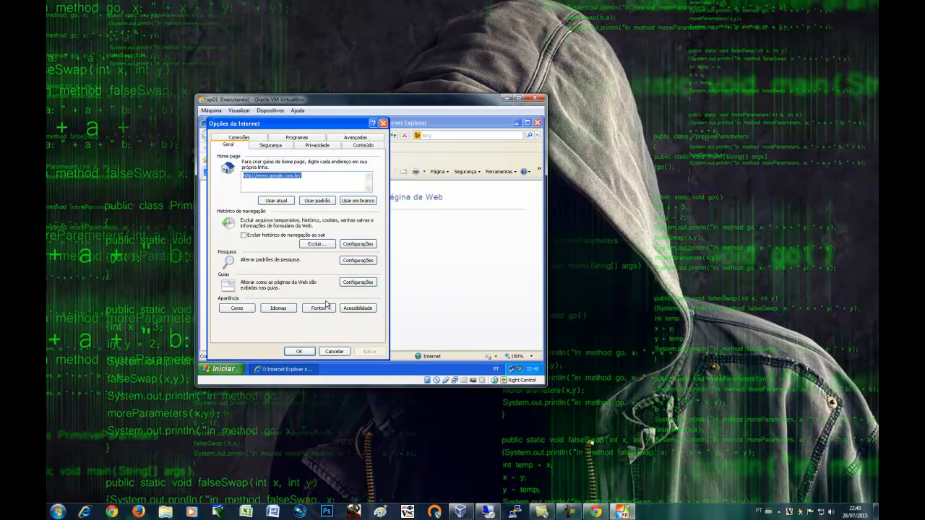
click(257, 137)
click(354, 298)
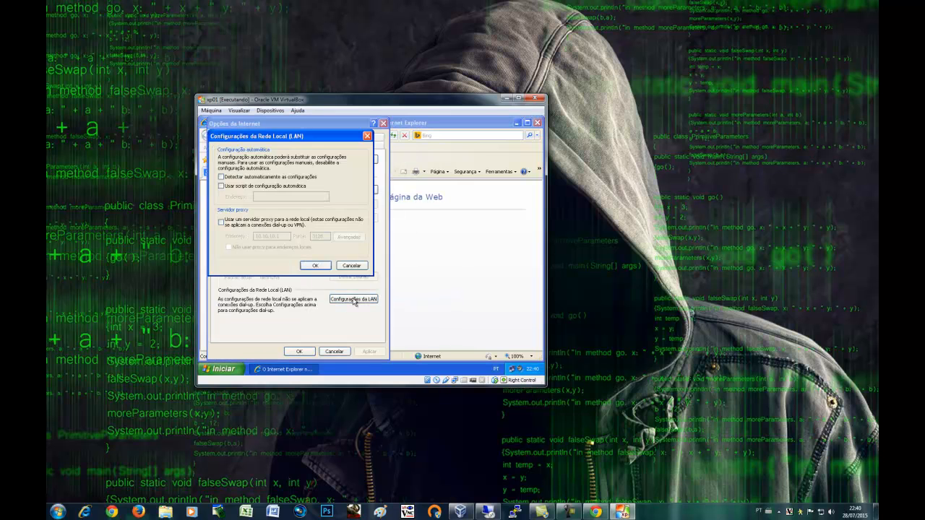
click(221, 222)
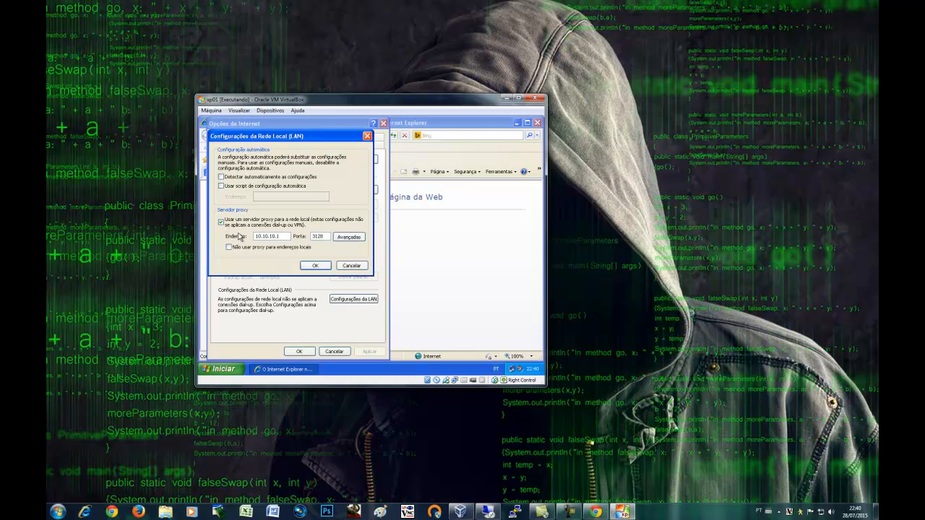
drag(289, 236, 254, 237)
drag(329, 237, 307, 247)
click(318, 266)
click(313, 351)
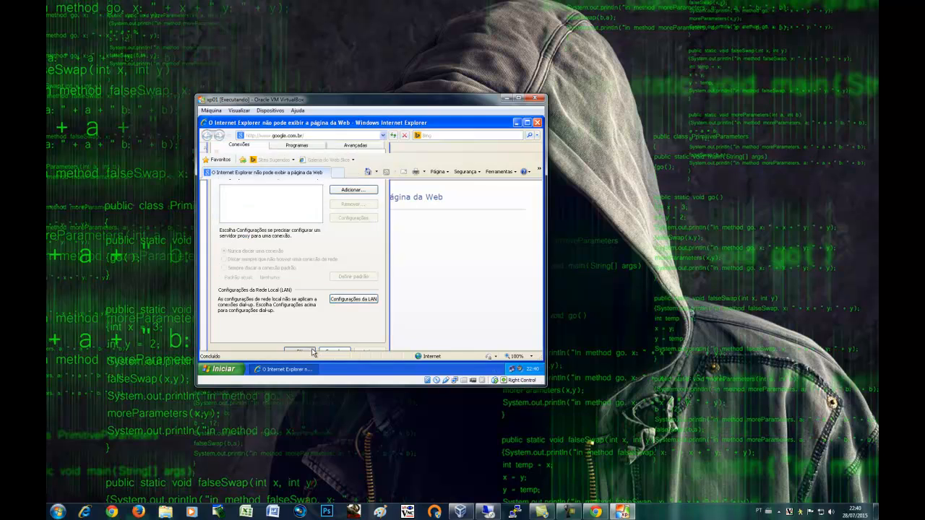
click(537, 123)
click(221, 369)
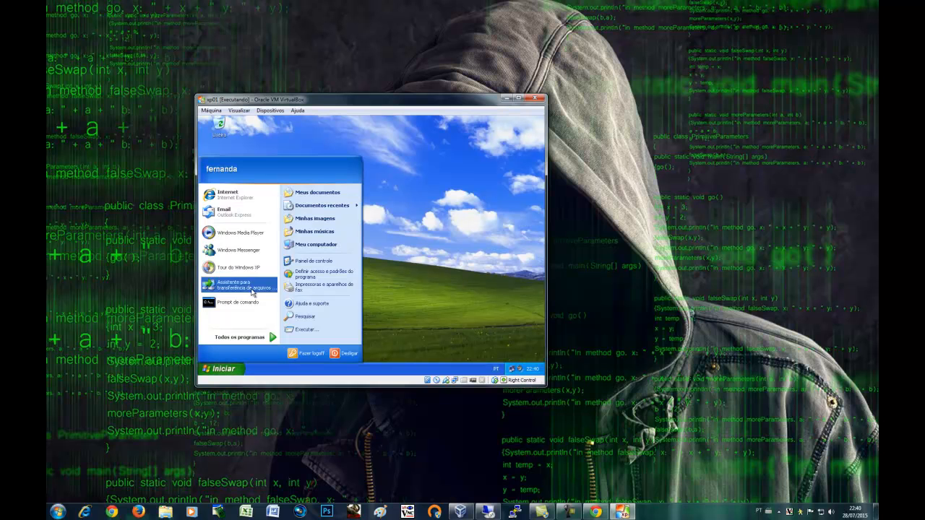
Relaunch Internet Explorer in the XP guest, then return to pfSense's LAN firewall rules
click(238, 193)
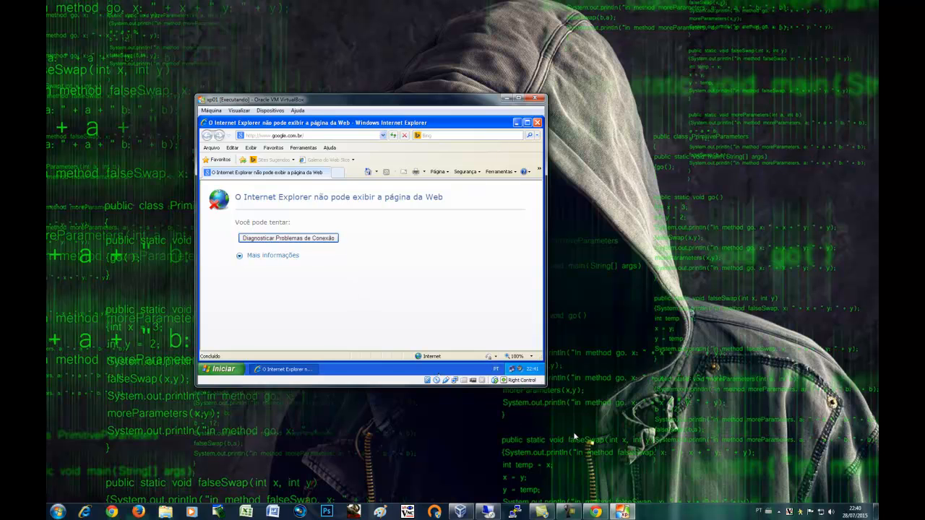
click(571, 511)
click(838, 471)
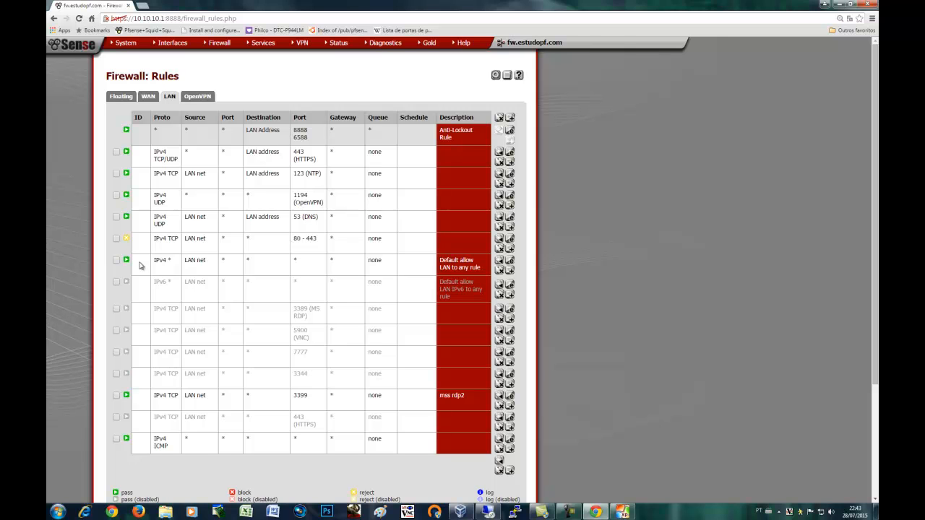
click(143, 5)
click(148, 30)
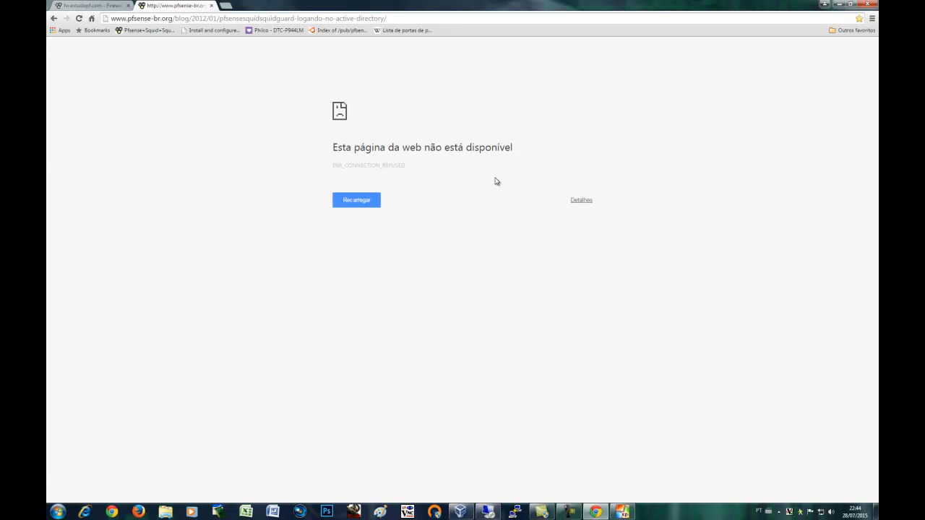
click(212, 19)
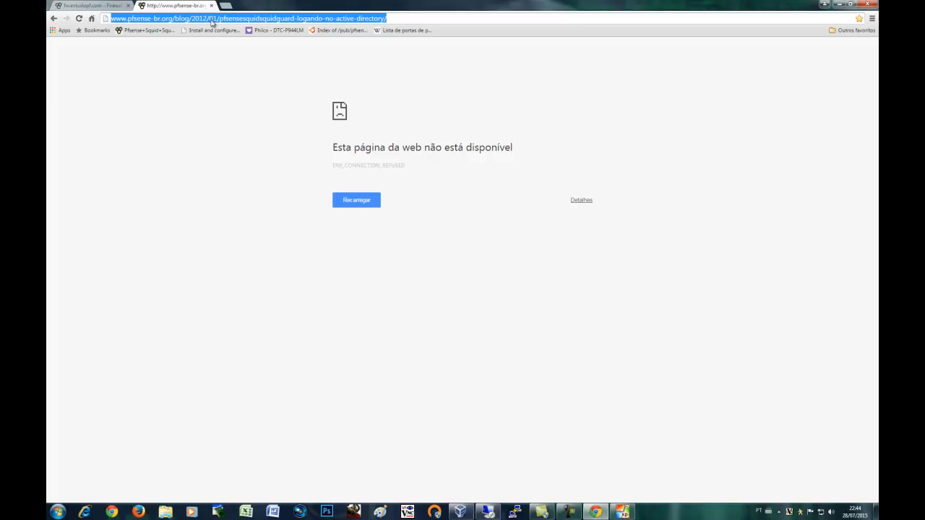
text(www.)
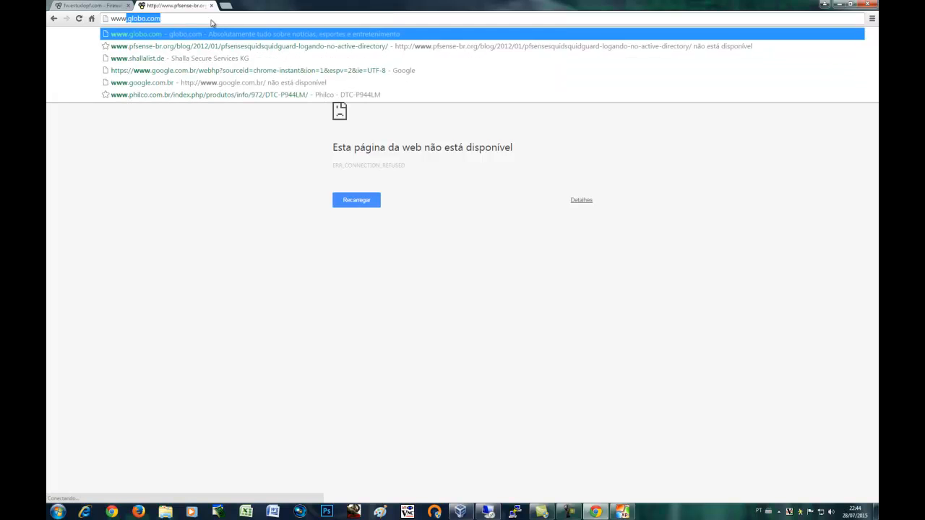
key(Return)
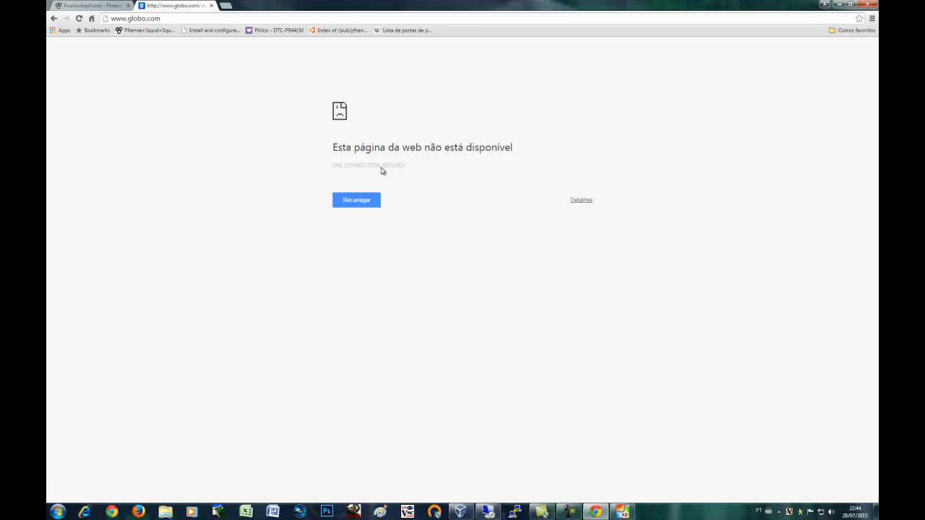
click(108, 11)
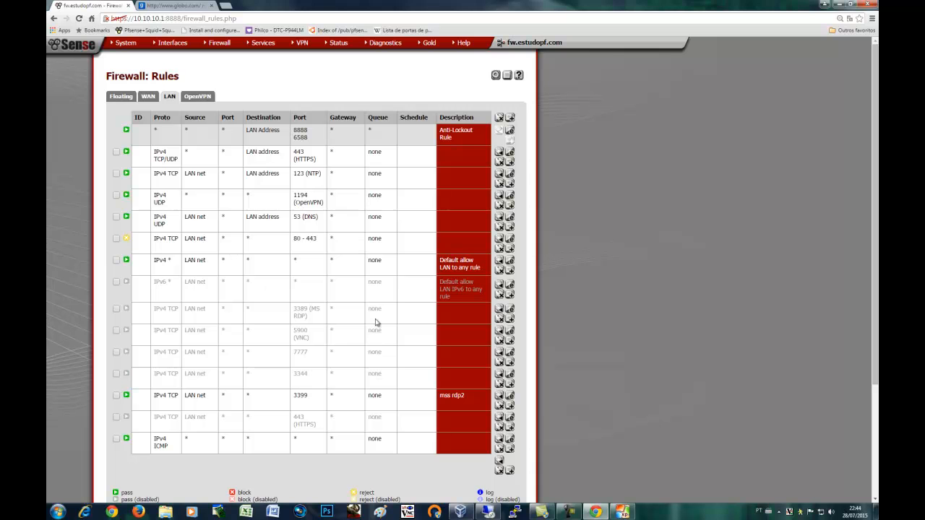
click(841, 5)
Refresh the XP desktop and log the current user off
right_click(304, 232)
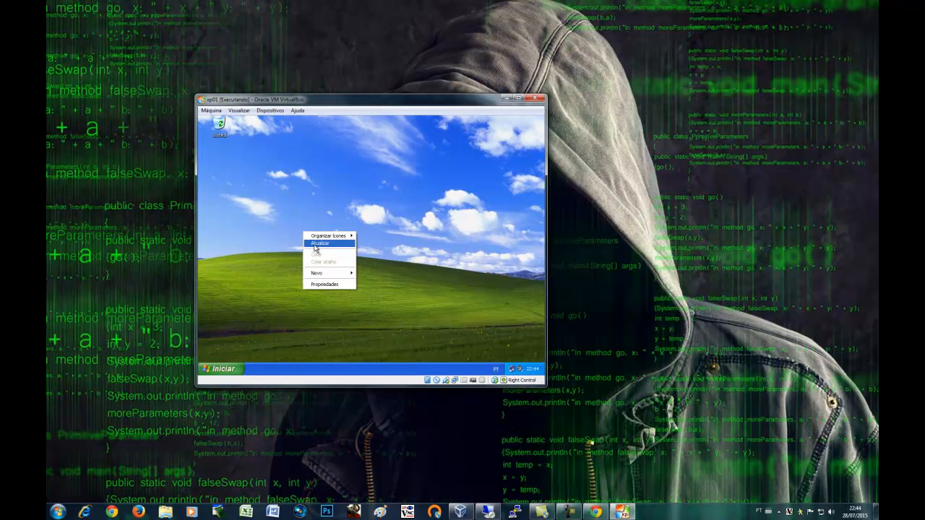
click(315, 246)
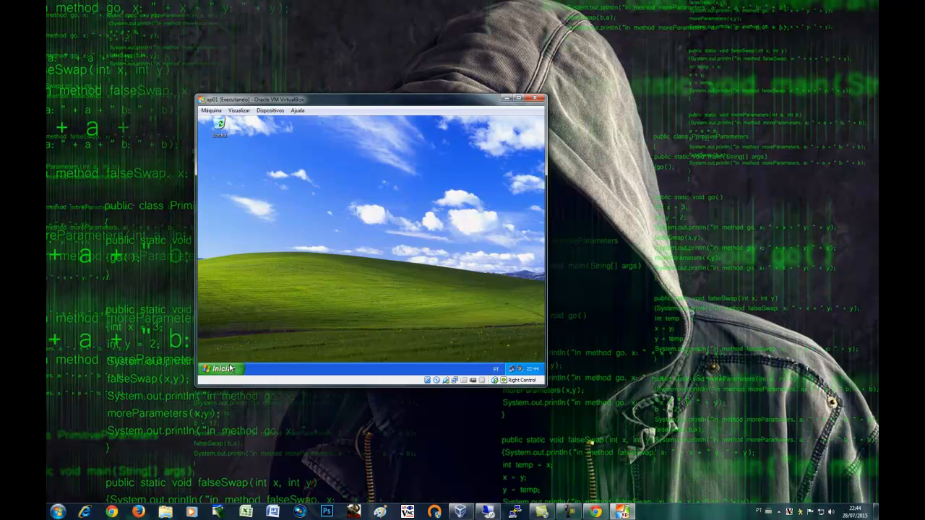
click(230, 369)
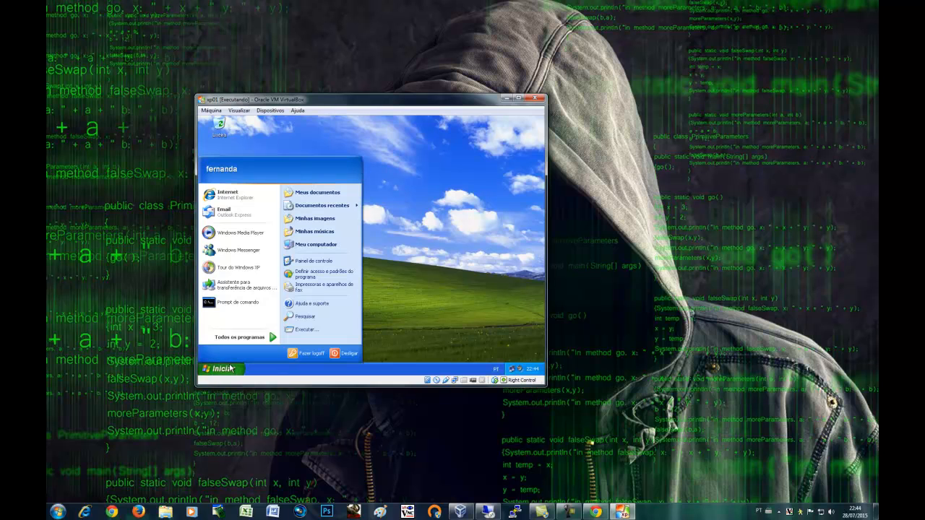
click(311, 352)
click(347, 258)
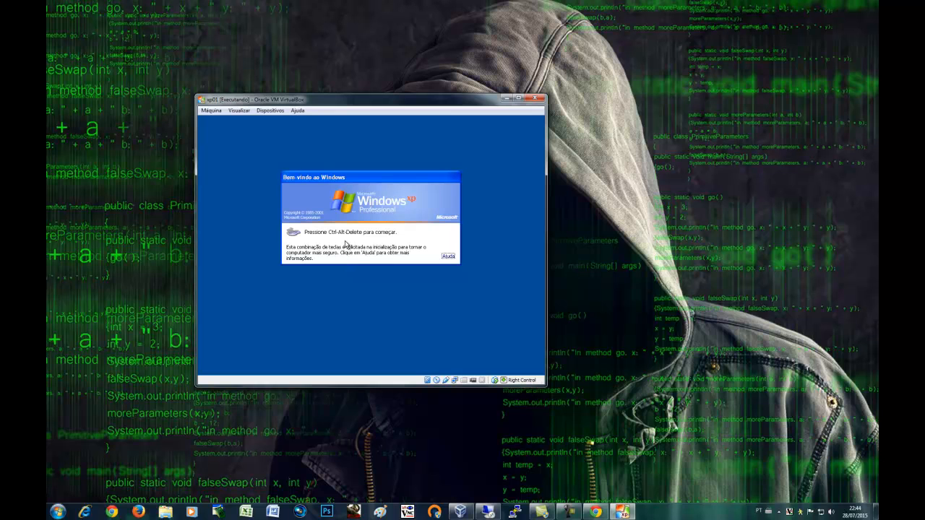
Log back on to the ESTUDOPF domain and launch Internet Explorer, reaching the proxy sign-in prompt
key(ctrl+alt+Delete)
drag(349, 236, 314, 242)
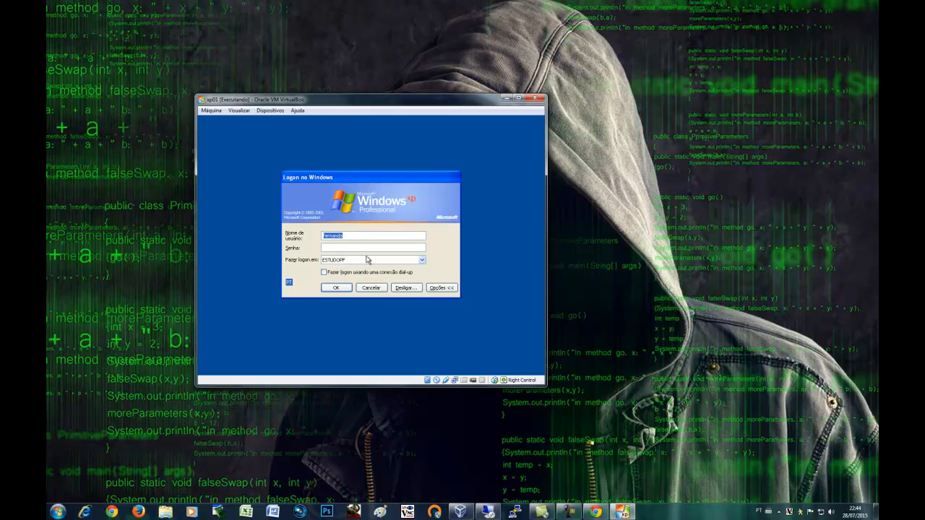
text(1)
key(Return)
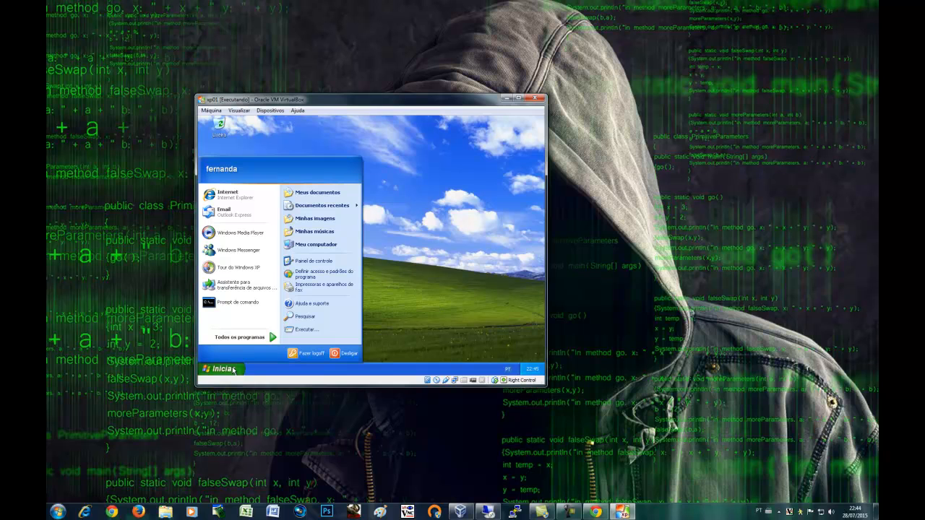
drag(233, 197, 237, 201)
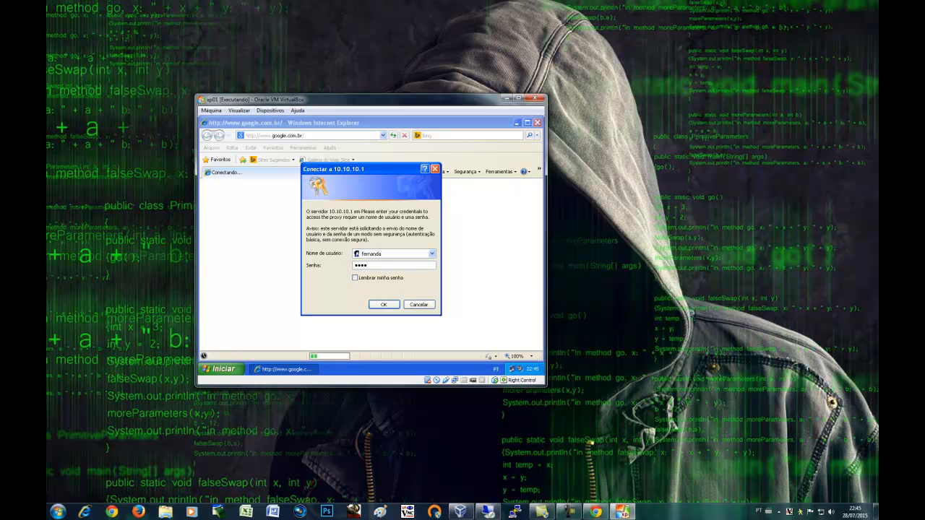
Submit the 10.10.10.1 proxy credentials so Google Brasil loads, then minimize VirtualBox
key(Return)
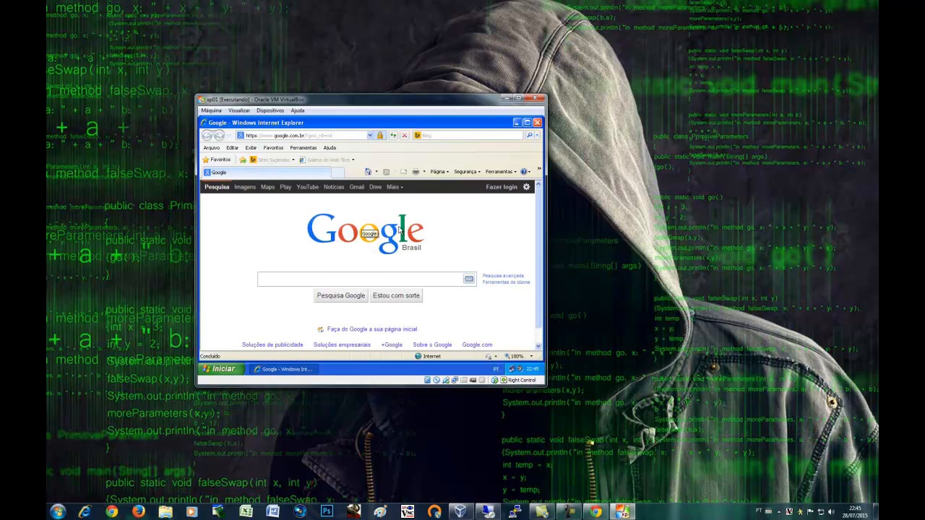
click(507, 99)
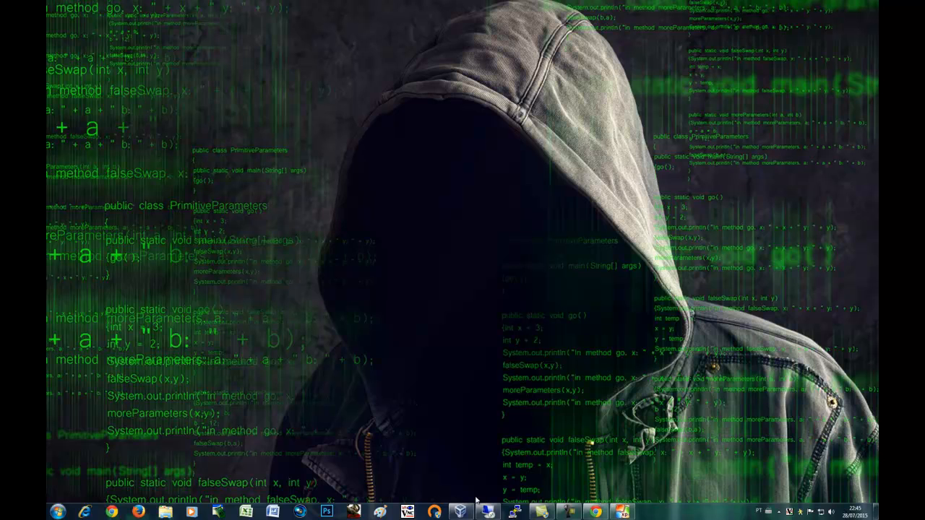
Bring Chrome back and edit the Rh group under Services > Proxy filter > Groups ACL
click(594, 511)
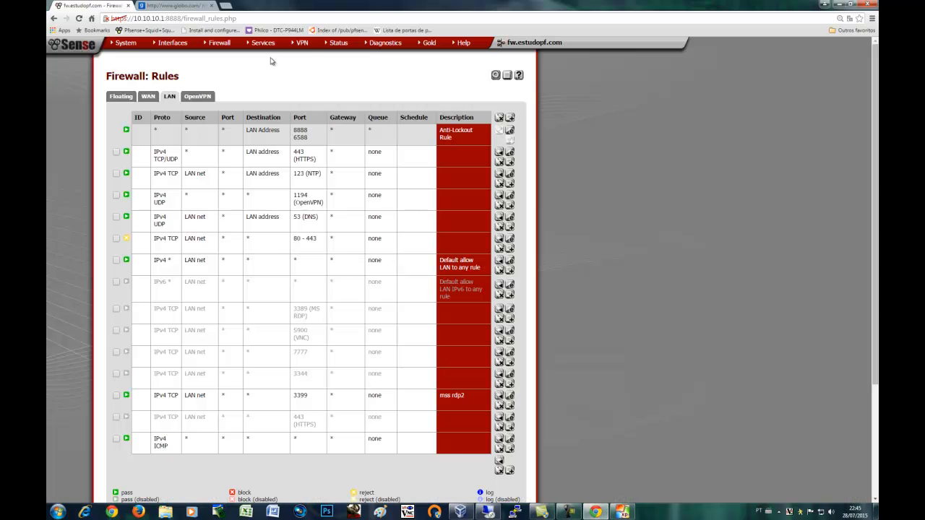
mouse_move(264, 45)
click(265, 179)
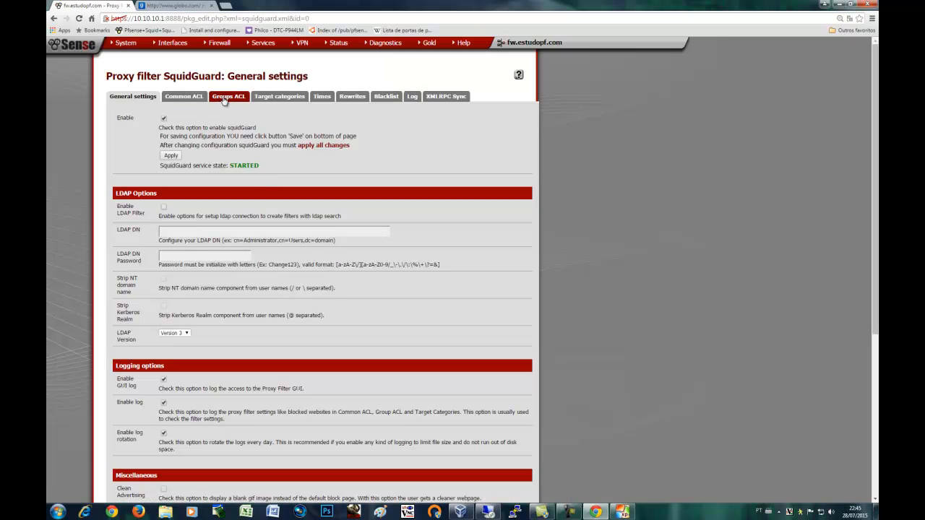
click(224, 99)
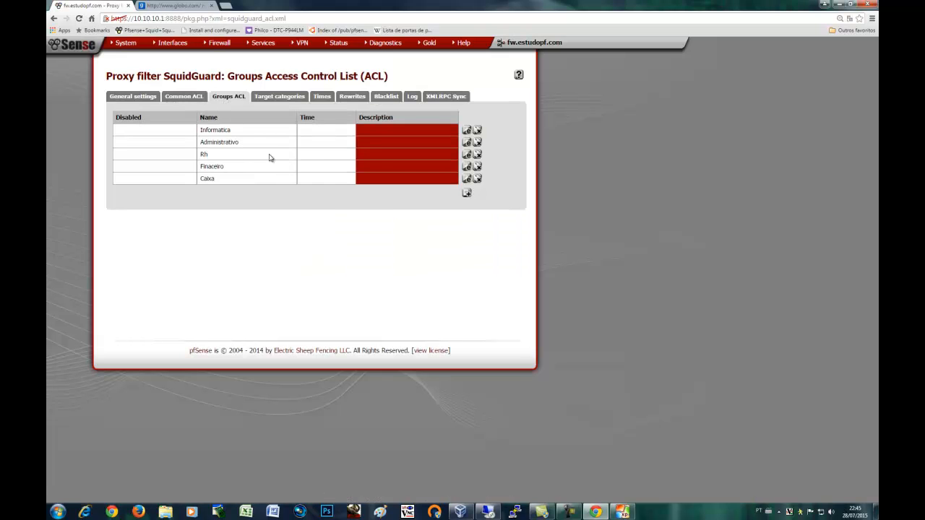
click(467, 155)
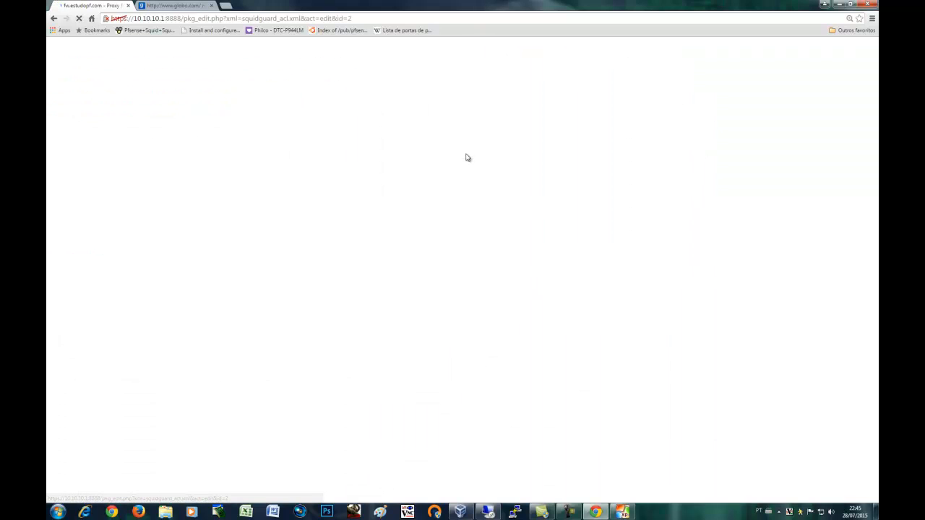
Expand the Rh Target Rules List and review the categories, with porn and socialnet denied
scroll(258, 311, down, 1)
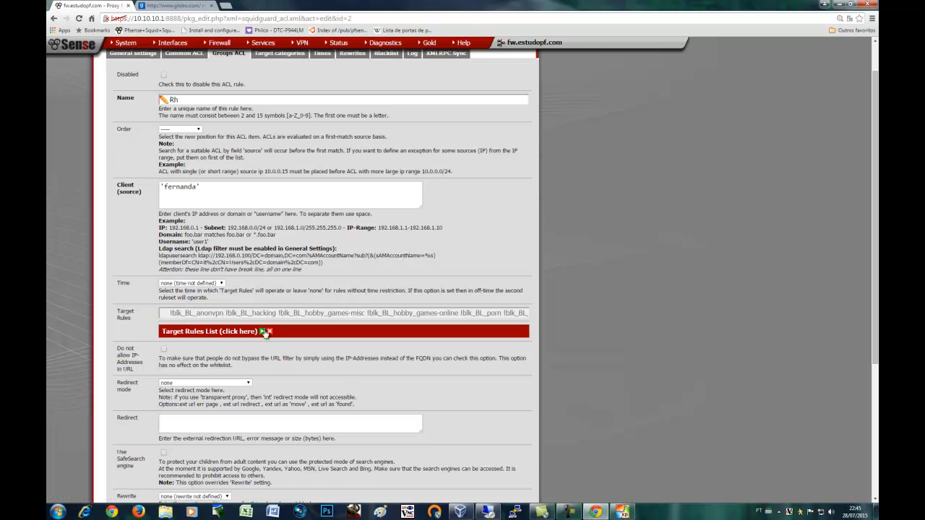
click(263, 332)
scroll(263, 334, down, 5)
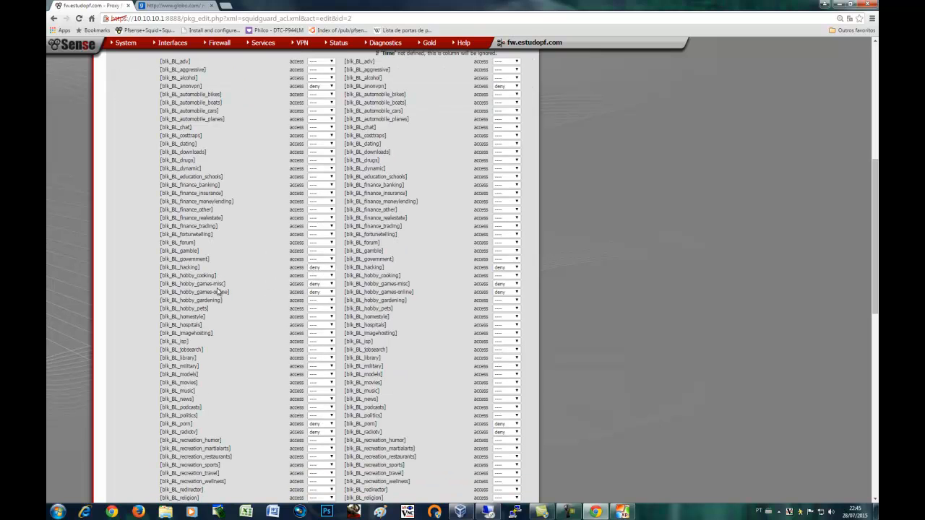
scroll(242, 299, down, 3)
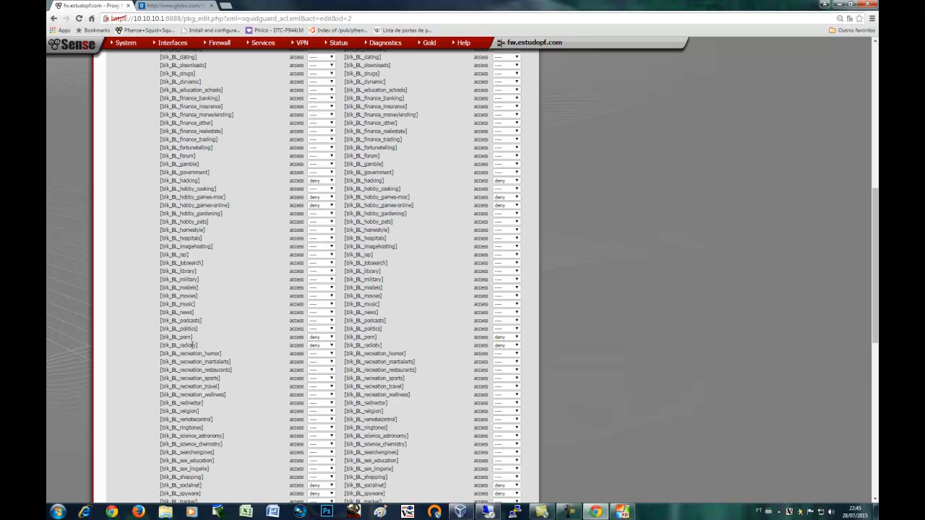
scroll(194, 346, down, 3)
scroll(240, 335, down, 6)
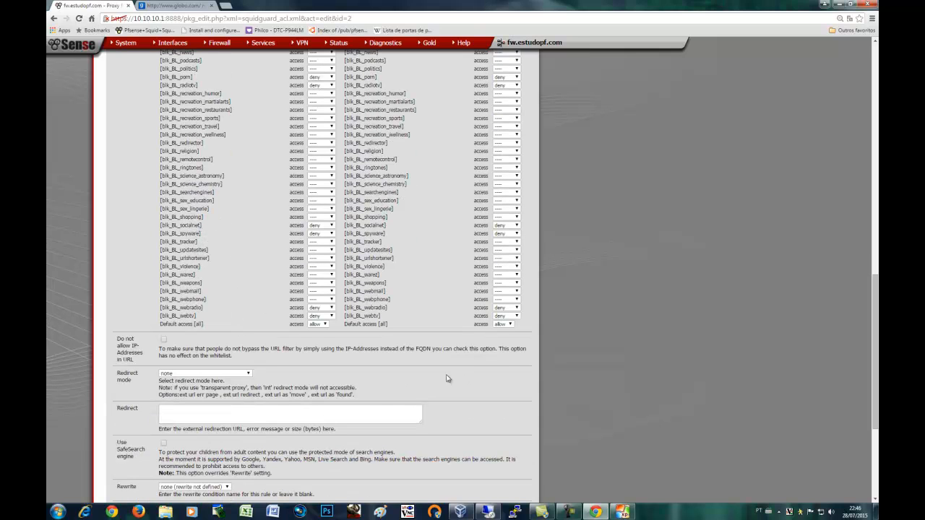
Switch back to the XP VM and search Google for porno
click(825, 4)
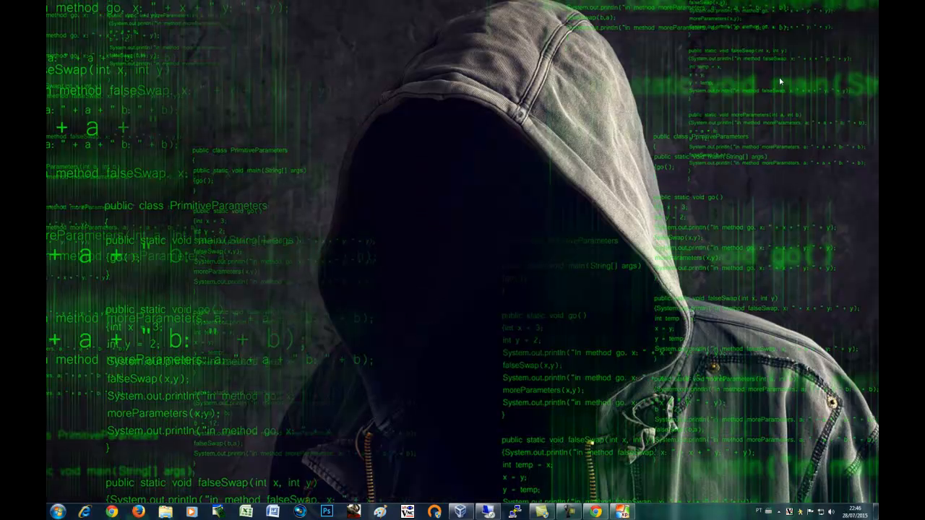
click(621, 511)
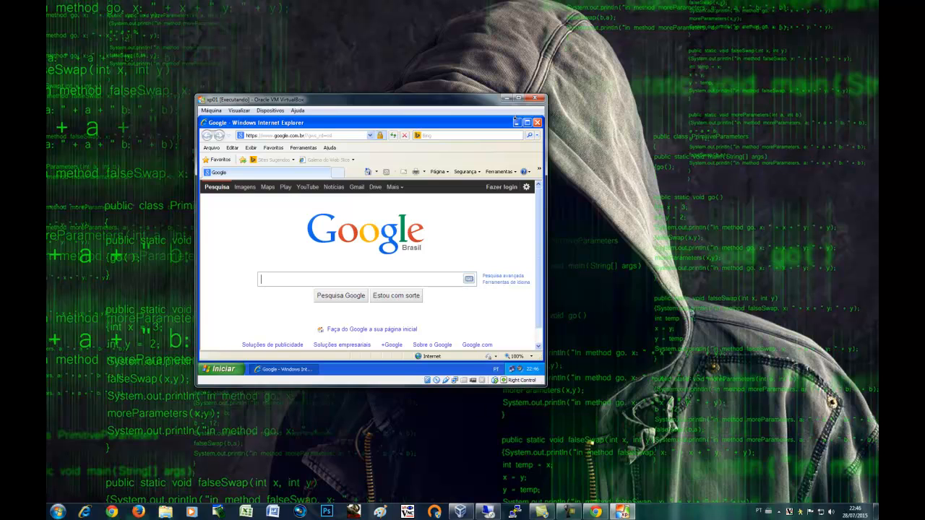
click(571, 512)
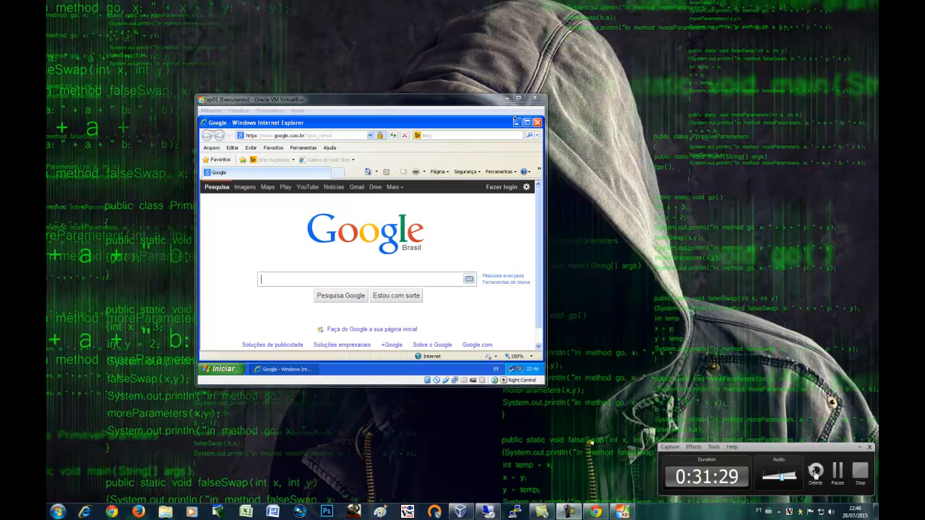
click(837, 474)
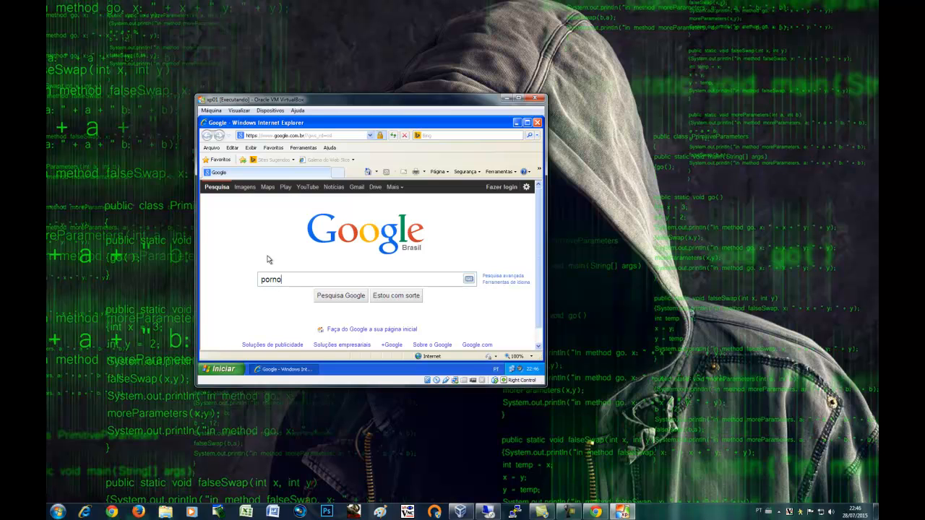
key(Return)
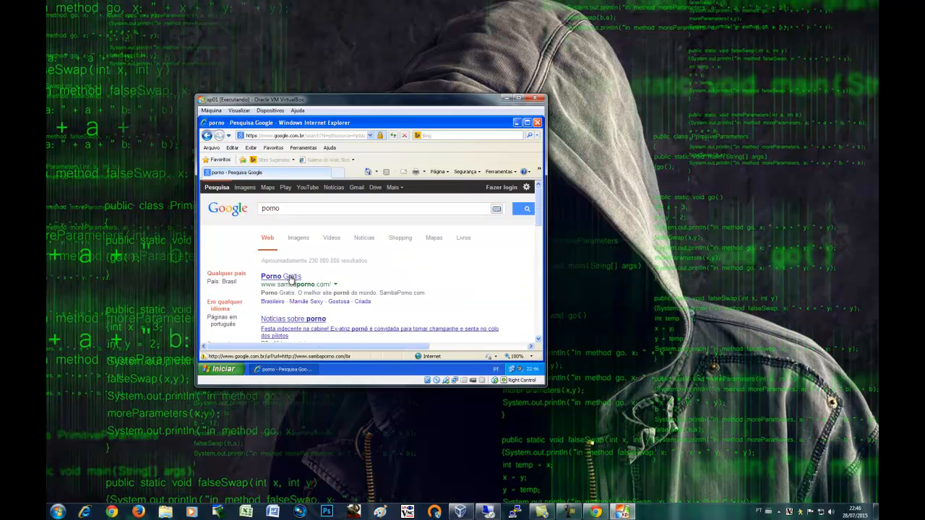
Open the Porno Gratis and Xvideos results in new tabs and switch to Porno Gratis
middle_click(295, 279)
scroll(538, 214, down, 5)
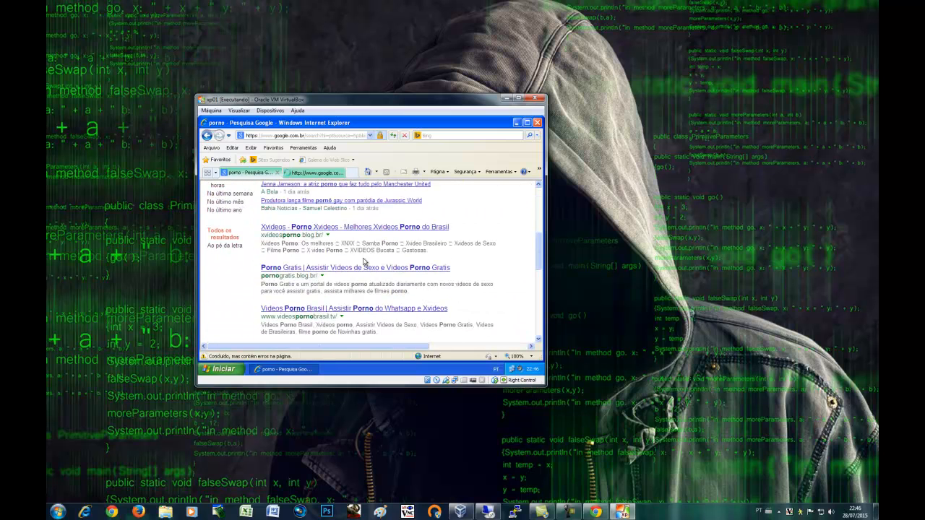
middle_click(323, 230)
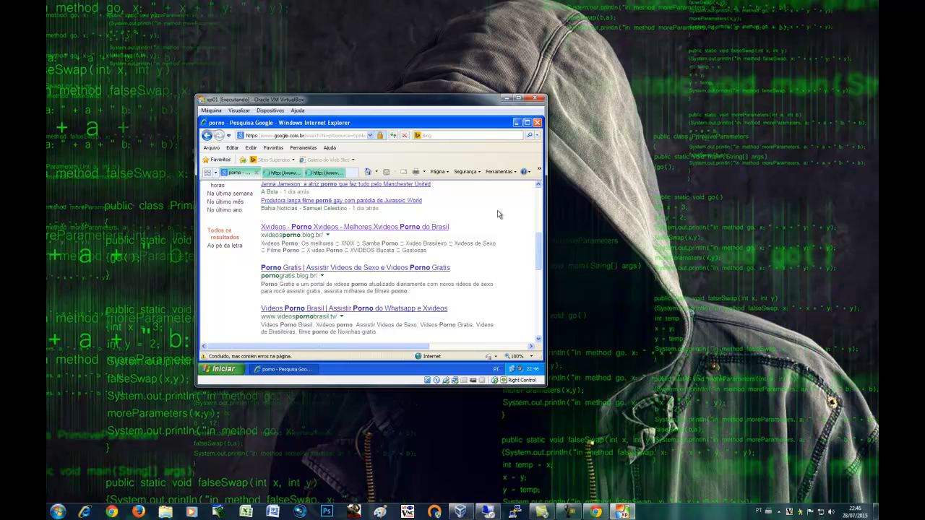
drag(538, 259, 533, 208)
click(281, 175)
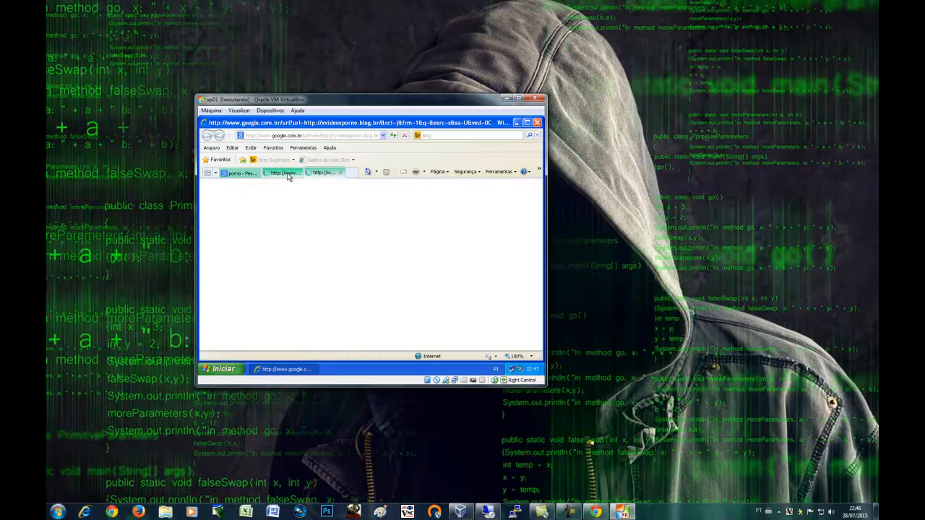
Scroll back to the top of the Rh group ACL page in pfSense, then bring the XP VM forward
click(505, 99)
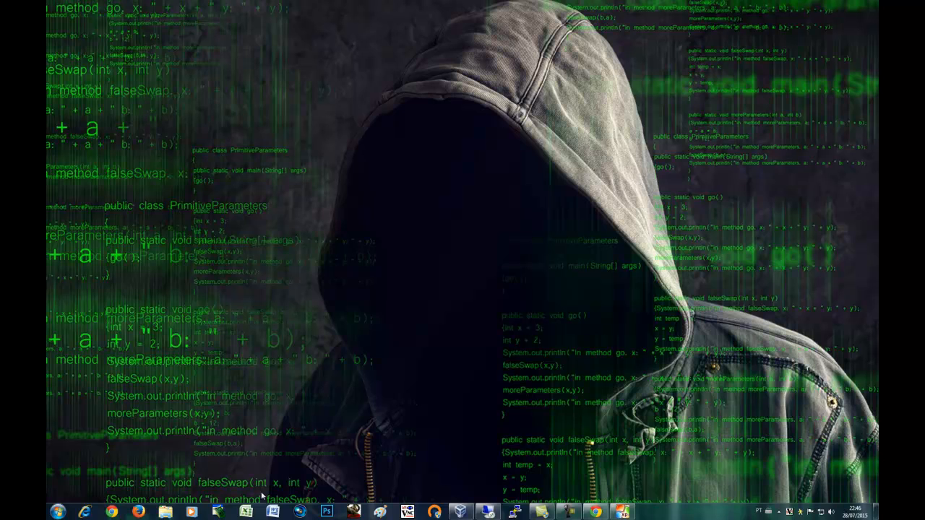
click(595, 512)
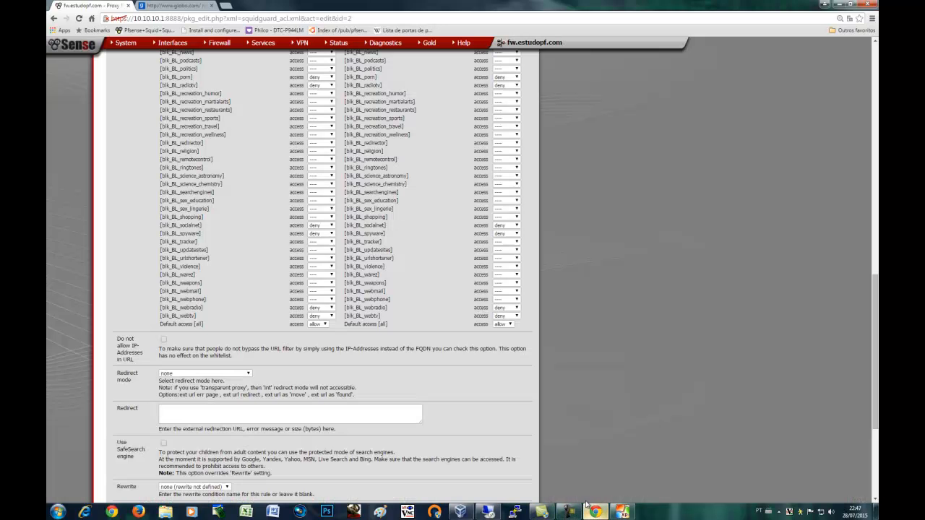
scroll(316, 393, up, 8)
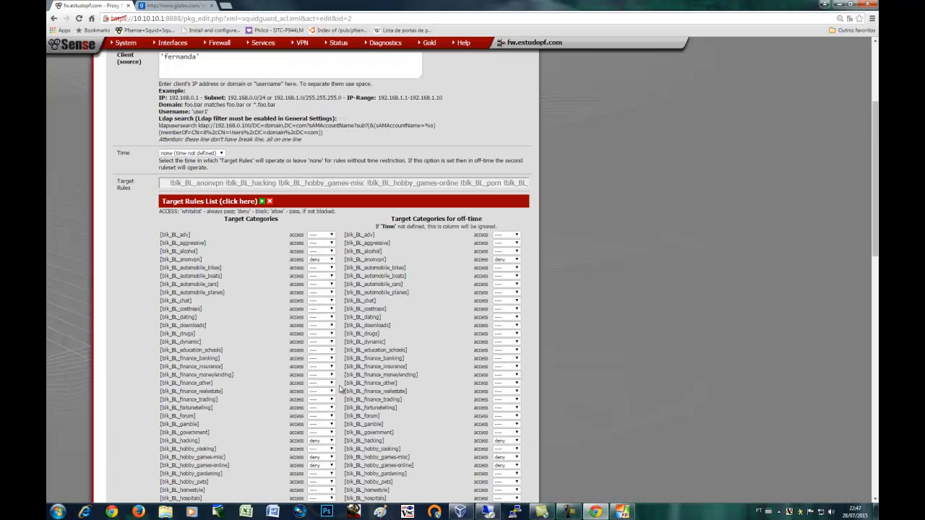
scroll(341, 388, up, 3)
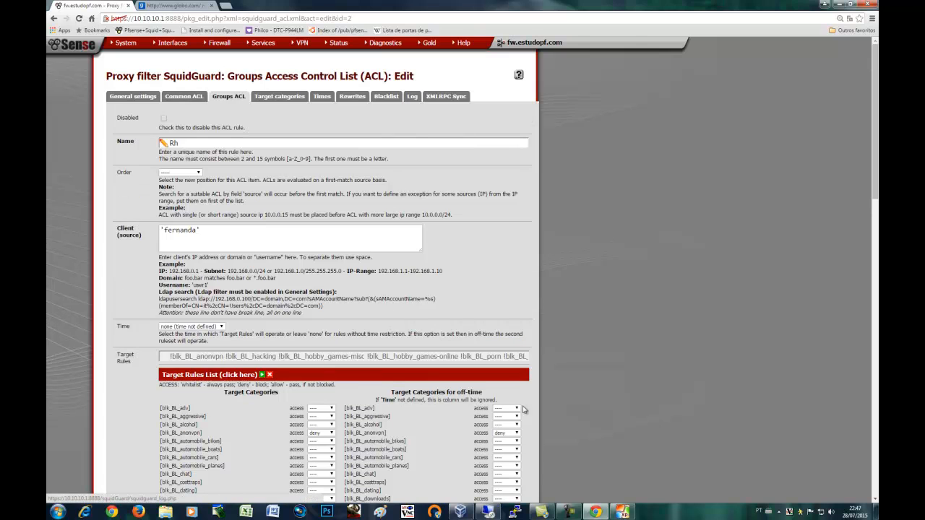
click(558, 469)
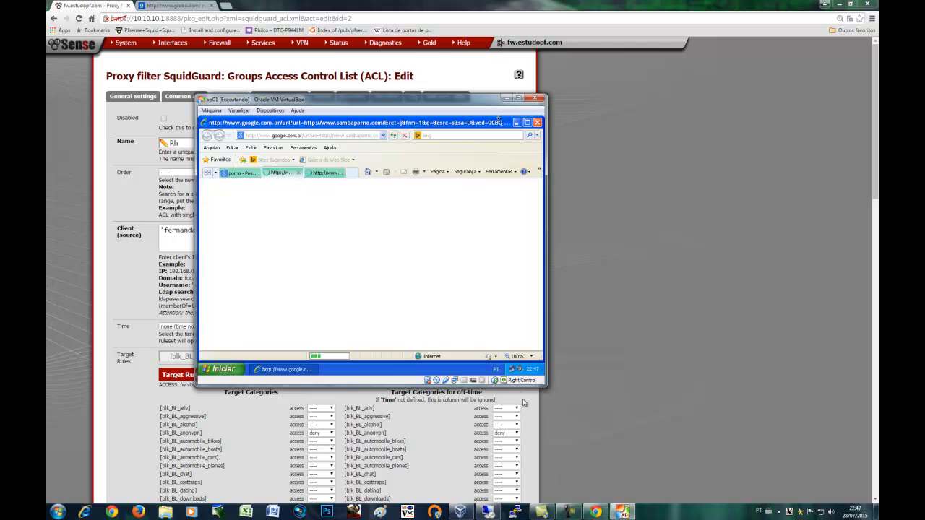
Check the local connection's Suporte details to confirm the client IP is 10.10.10.36
right_click(512, 371)
click(497, 363)
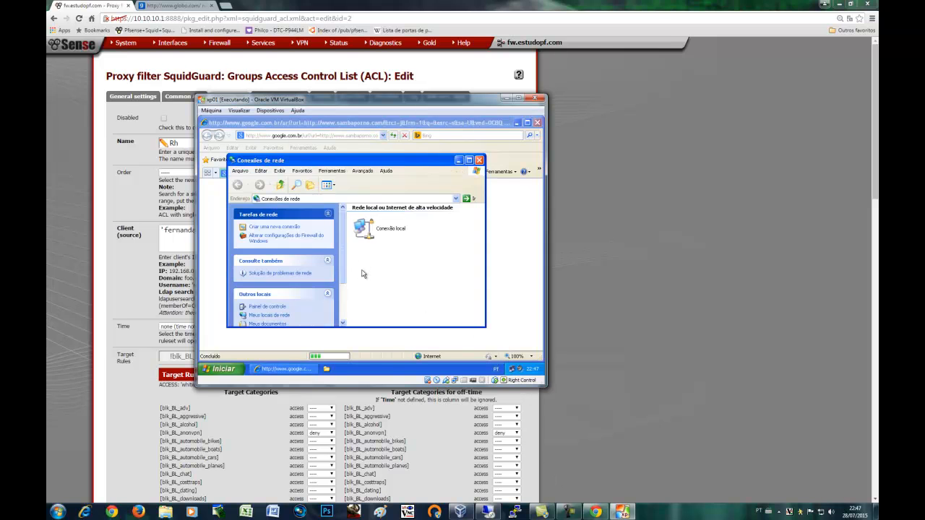
double_click(370, 228)
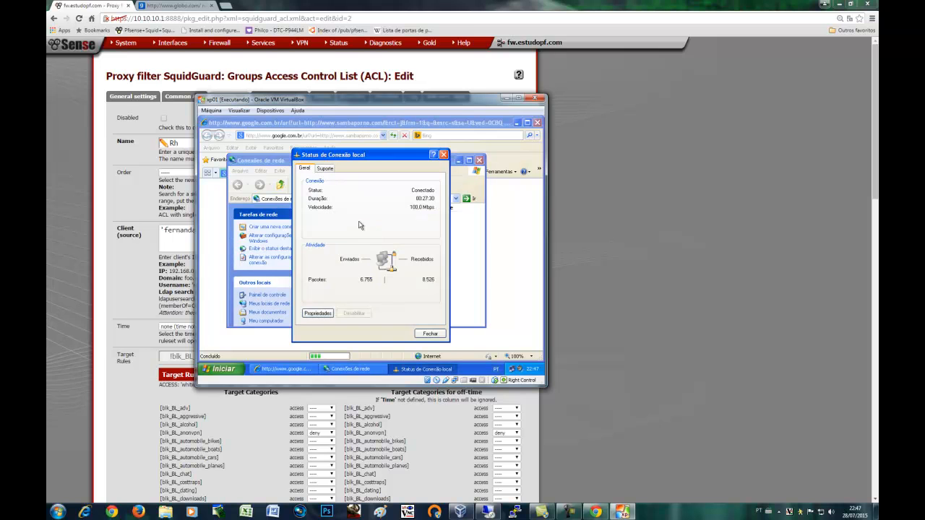
click(326, 169)
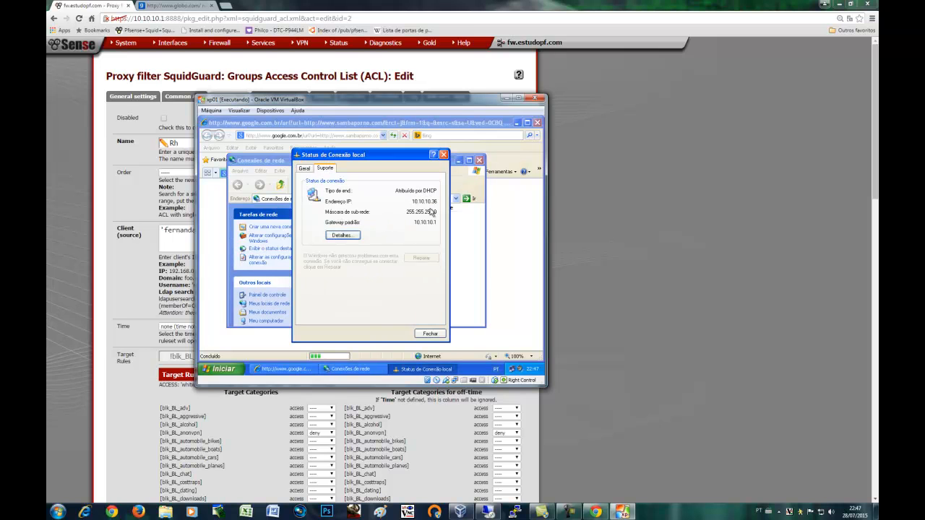
click(443, 155)
click(478, 160)
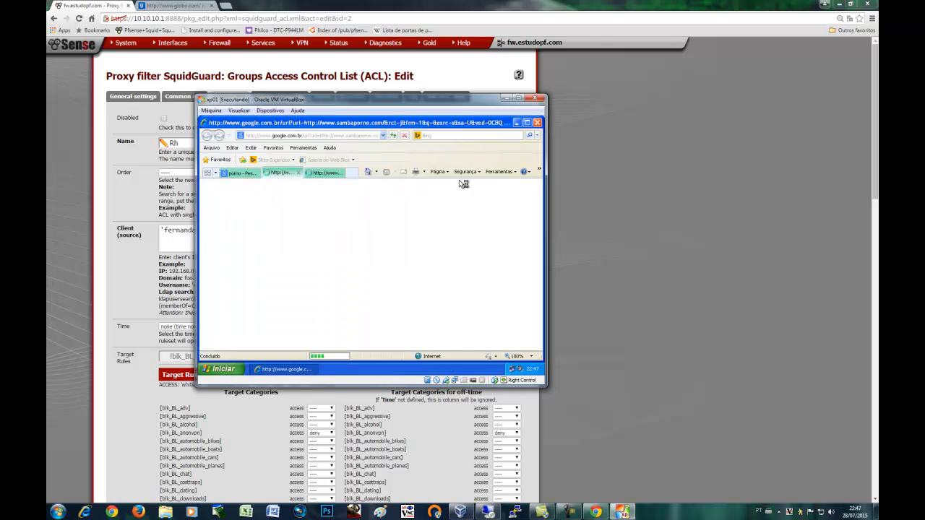
Replace the porno search with facebook and open the Facebook result to test the block
click(243, 173)
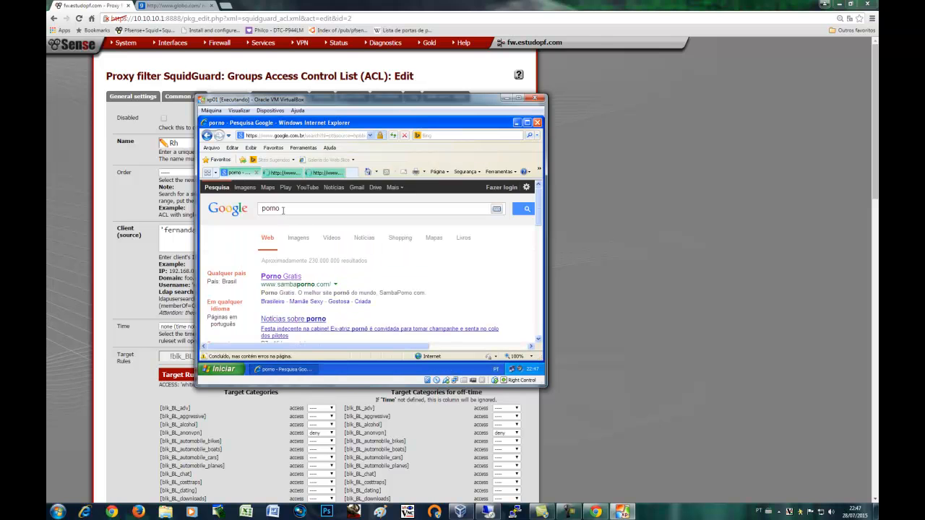
drag(283, 210, 259, 209)
text(facebook)
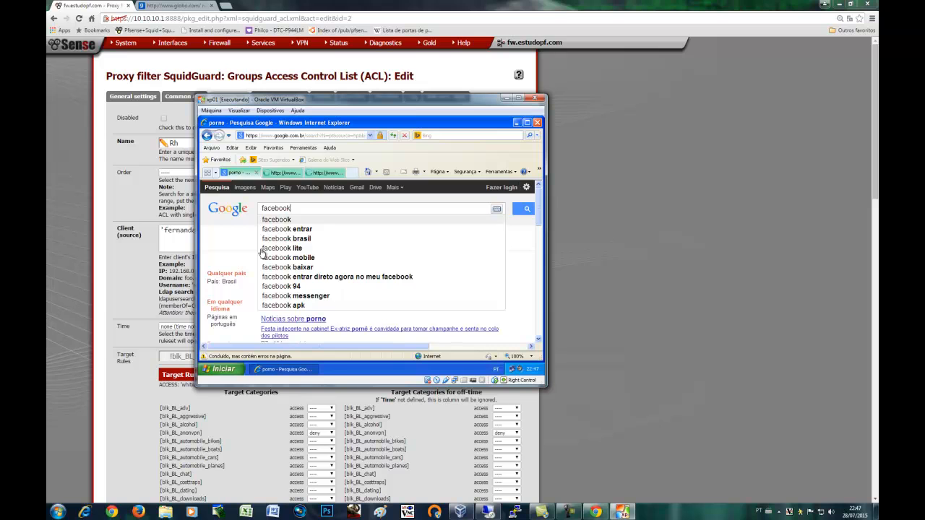
key(Return)
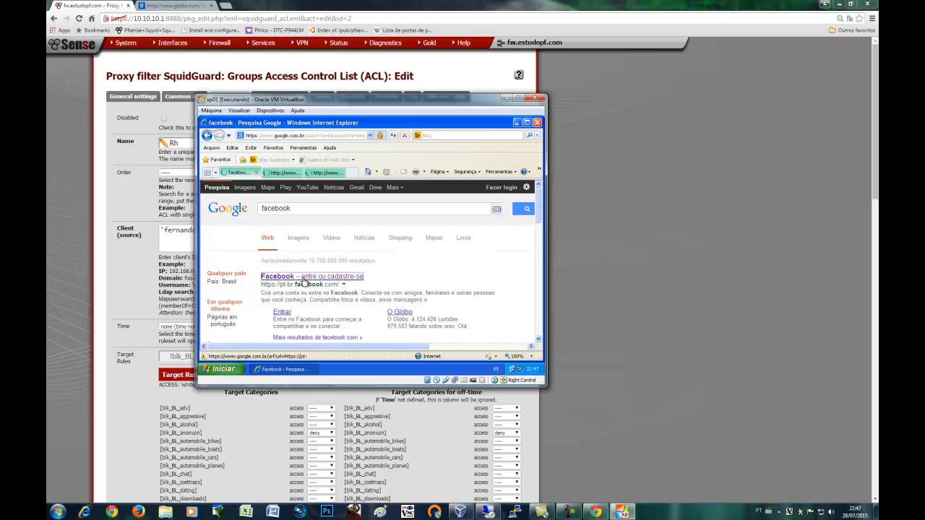
click(303, 282)
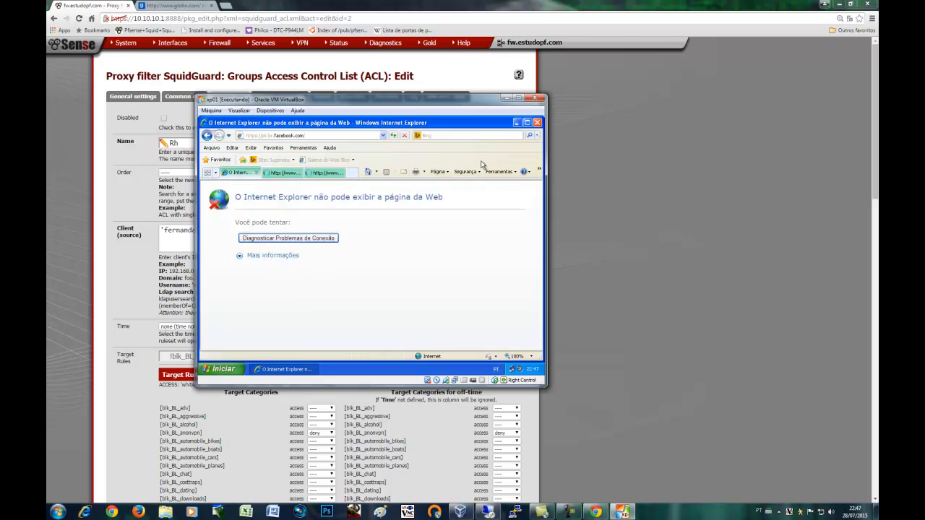
Open the SquidGuard Log and highlight blocked xvideosporno.blog.br, sambaporno.com and pt-br.facebook.com:443 requests
click(509, 98)
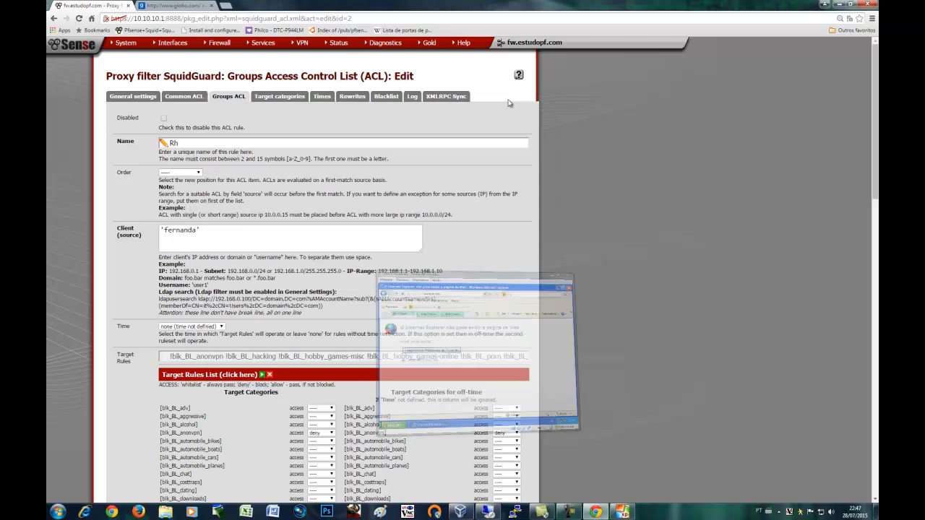
click(413, 97)
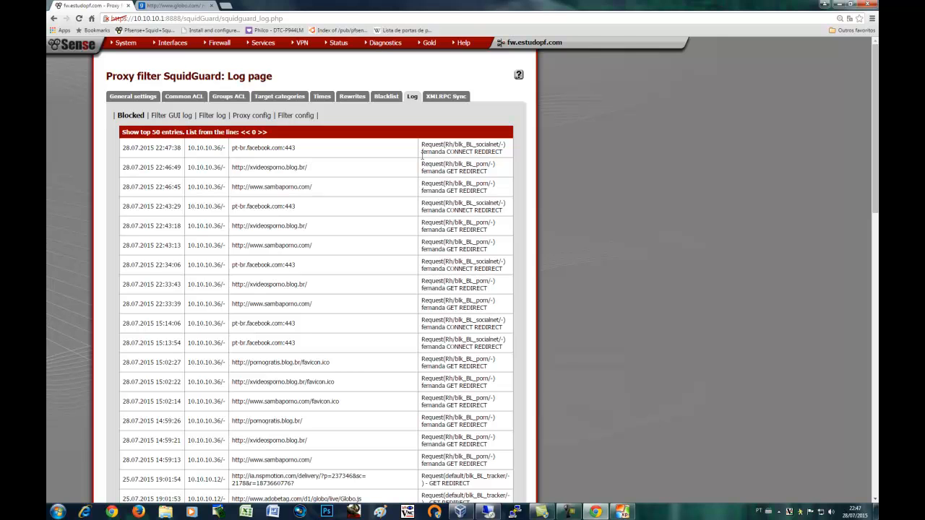
drag(431, 152, 447, 151)
drag(508, 152, 422, 145)
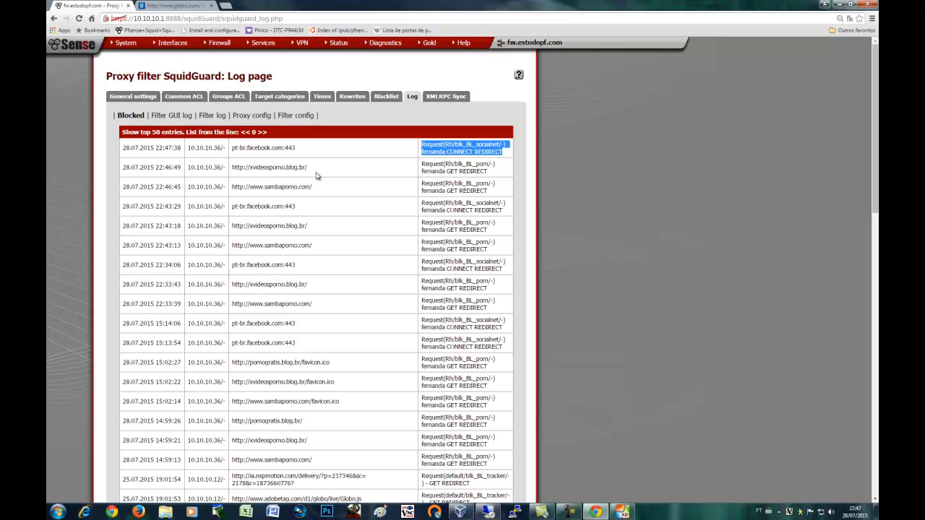
drag(316, 171, 226, 173)
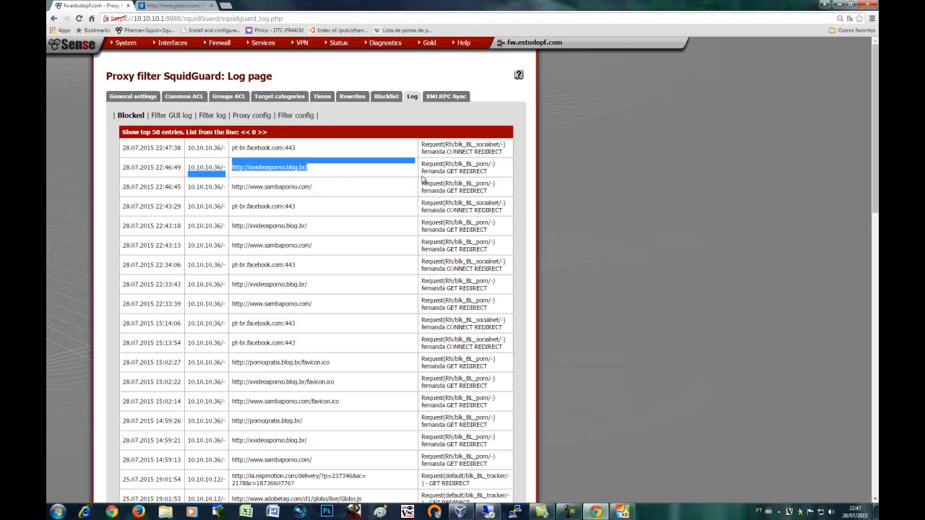
drag(313, 187, 246, 187)
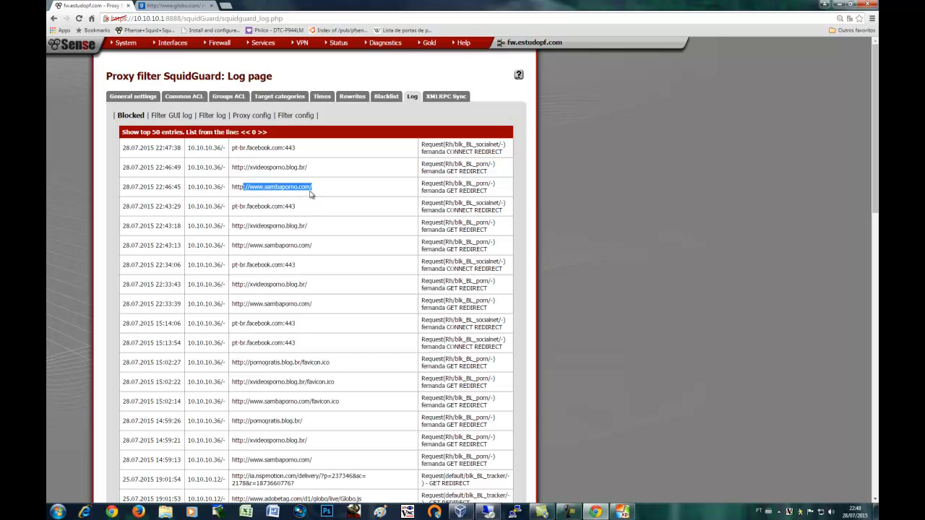
drag(310, 211, 231, 208)
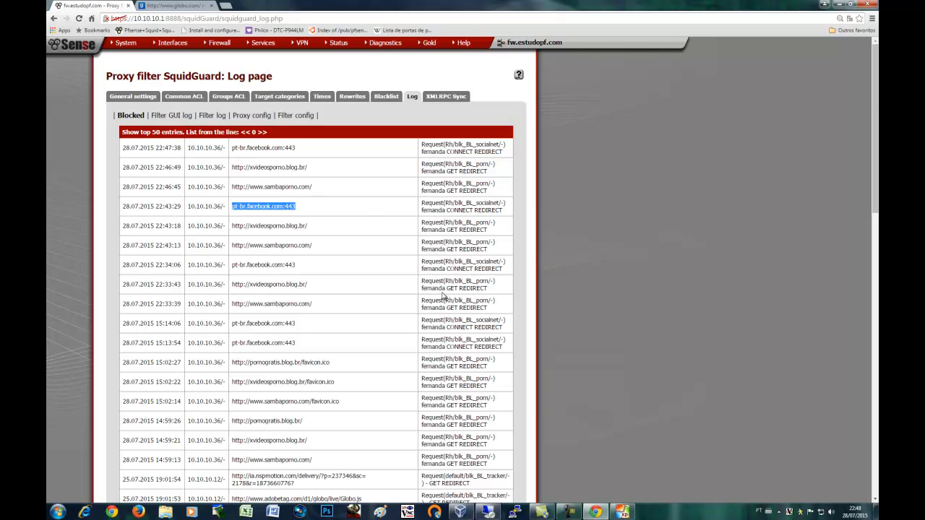
Highlight older blocked porn and Facebook entries further down the log, then return to the VM
scroll(472, 334, down, 3)
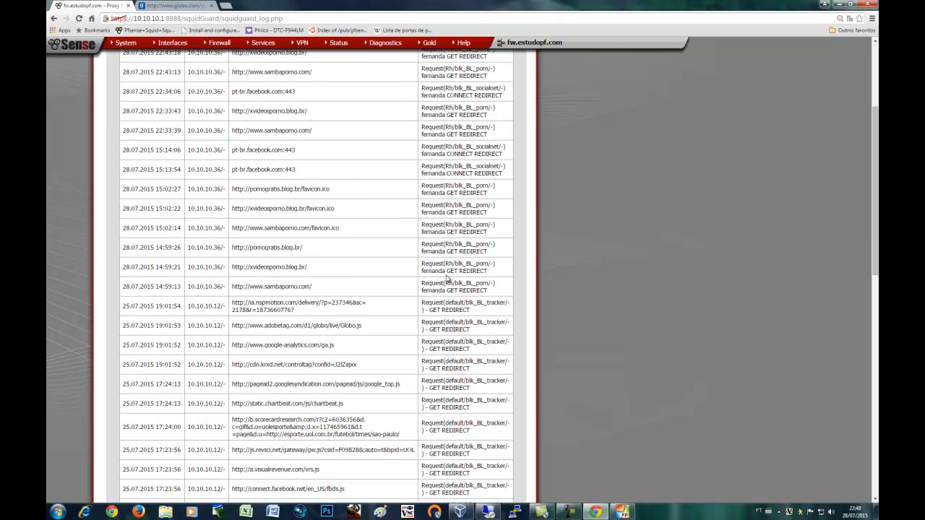
drag(424, 270, 441, 213)
click(293, 169)
drag(292, 169, 240, 175)
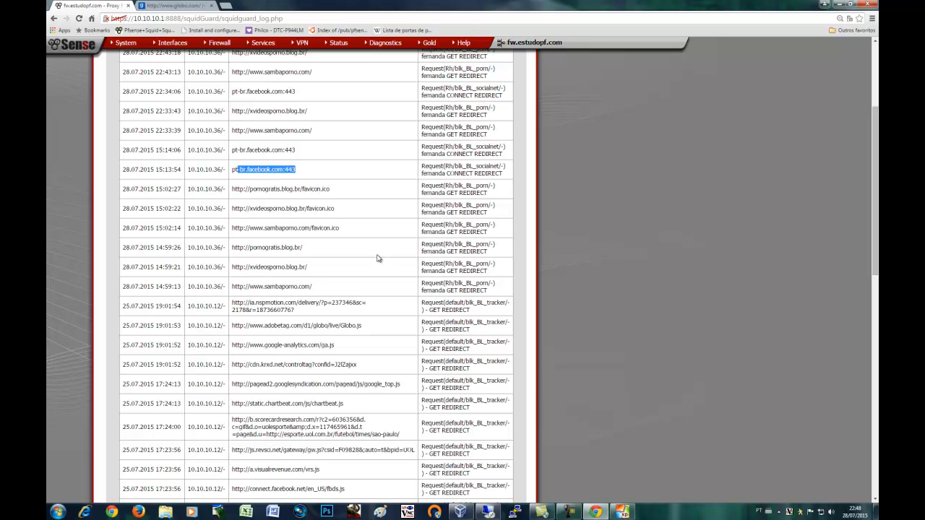
scroll(377, 258, up, 3)
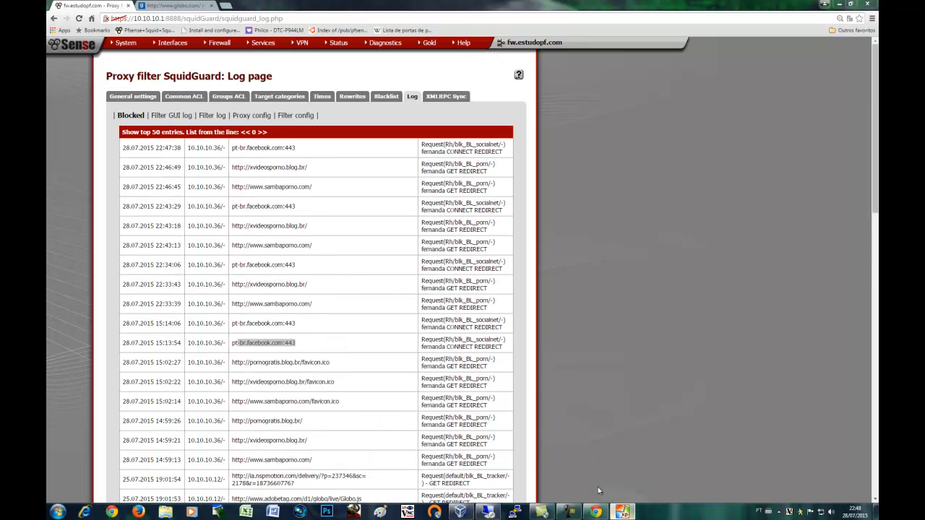
click(622, 512)
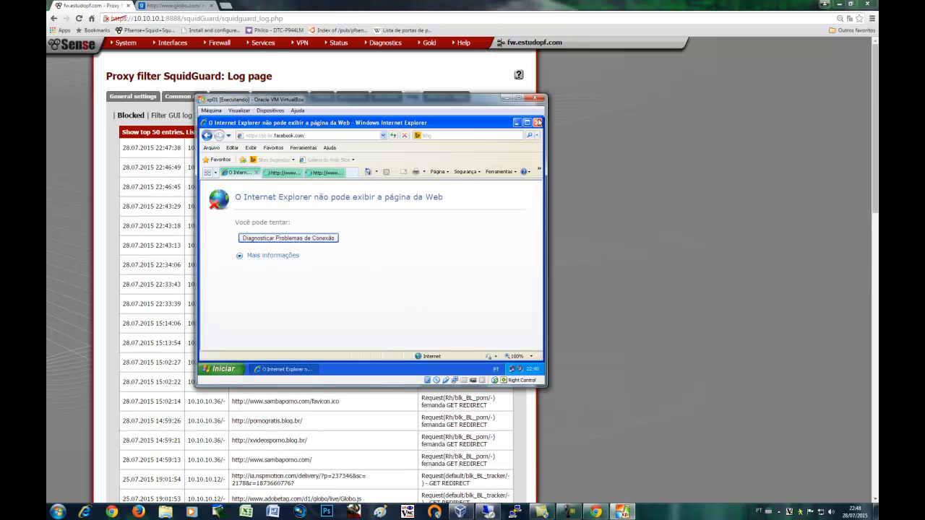
Close Internet Explorer with all its tabs and refresh the XP desktop
click(537, 122)
click(368, 246)
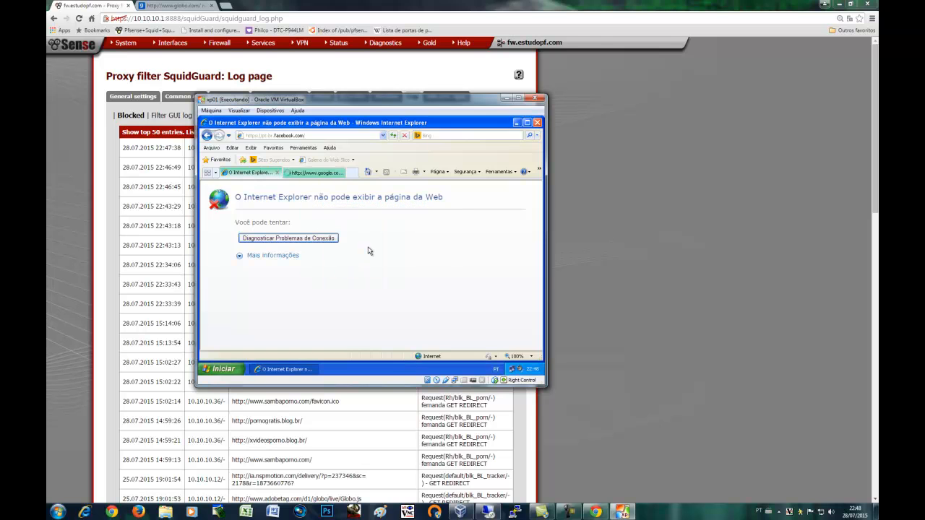
right_click(341, 194)
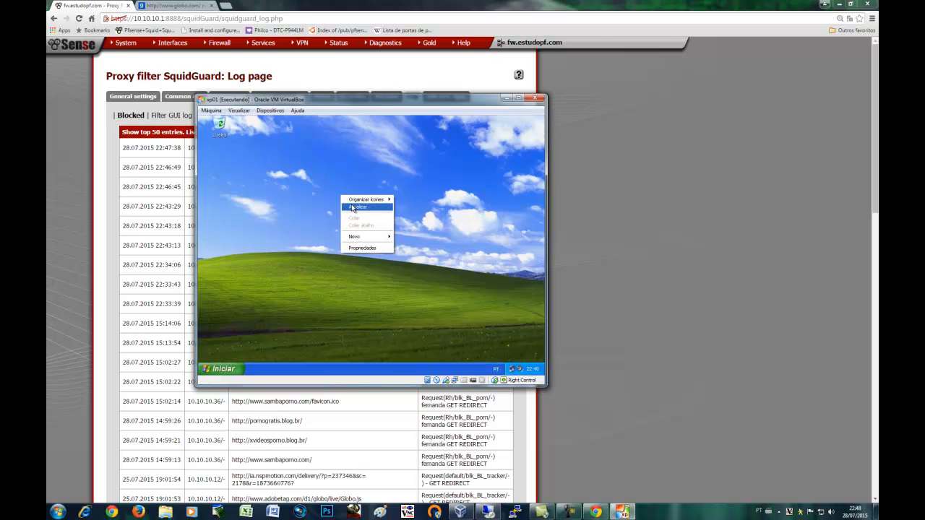
click(354, 208)
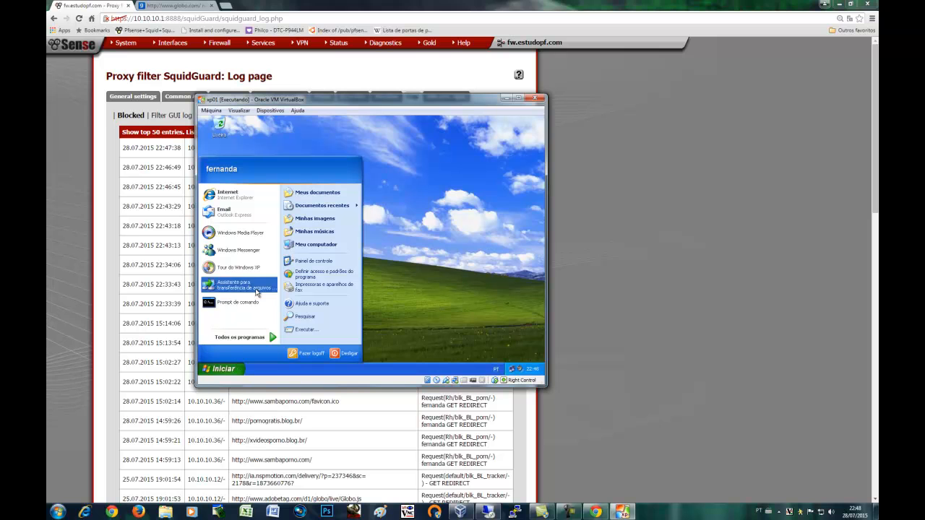
Relaunch Internet Explorer and sign in to the 10.10.10.1 proxy as a different user
click(245, 198)
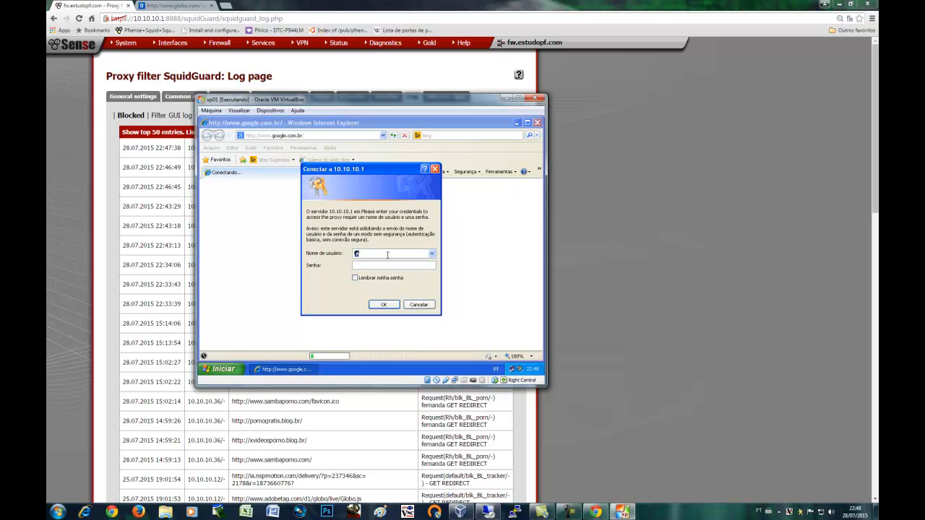
drag(375, 171, 374, 183)
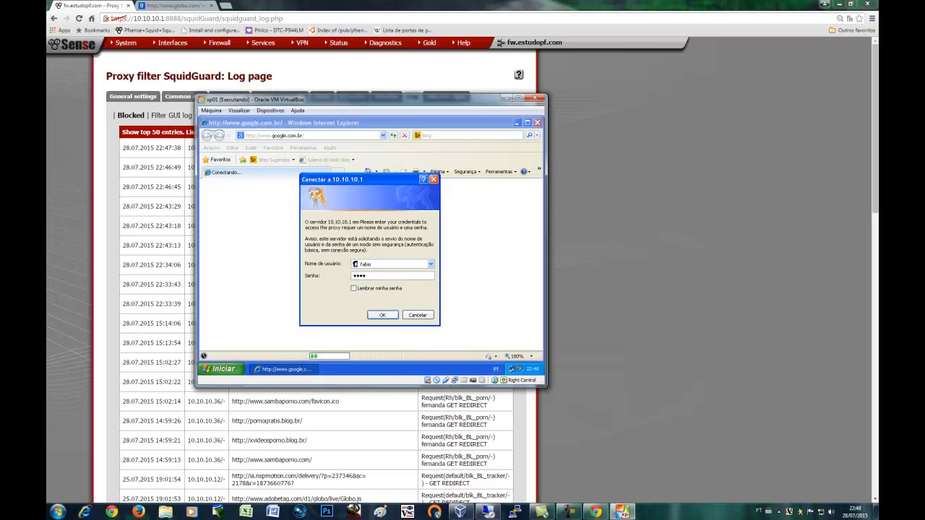
click(388, 316)
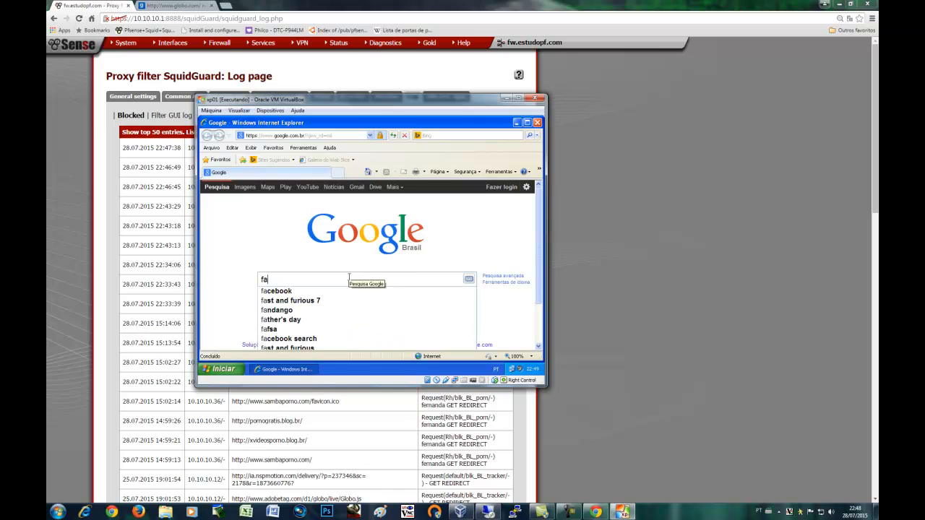
Search for facebook, open the Facebook result, then bring back the SquidGuard blocked log
key(Down)
key(Return)
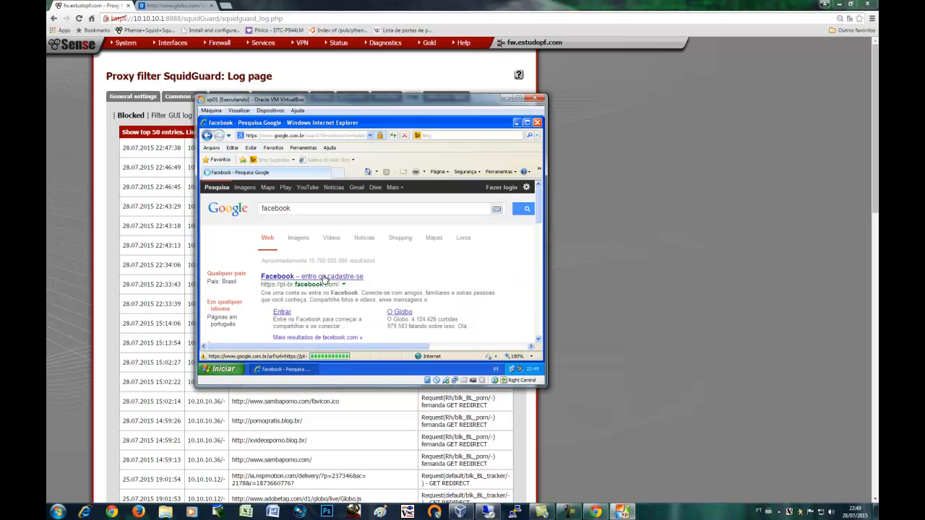
click(317, 279)
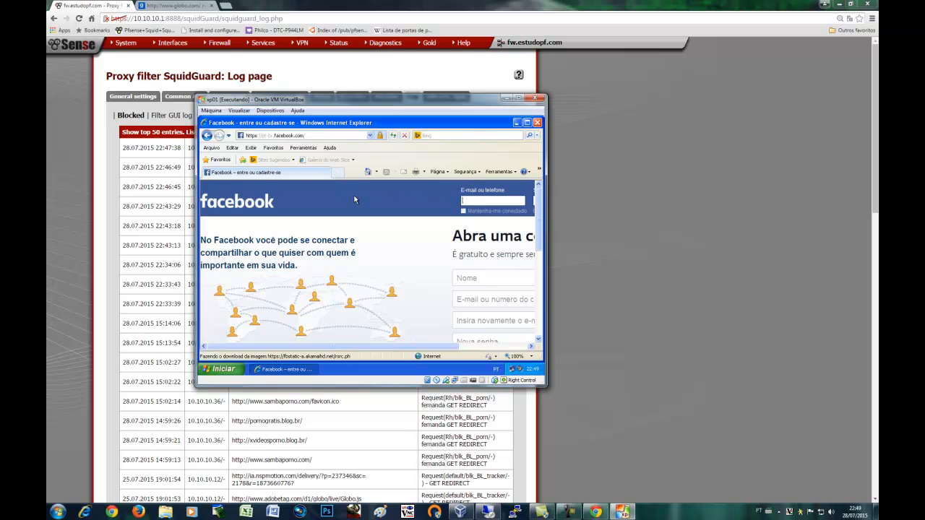
click(106, 186)
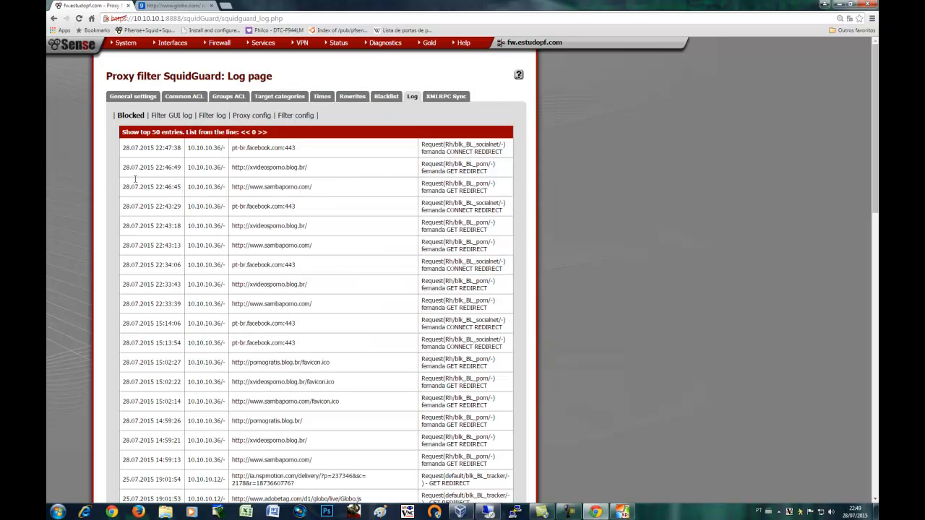
Page through the SquidGuard blocked log for 10.10.10.36's Facebook and porn blocks, then return to the XP VM
click(412, 98)
click(263, 133)
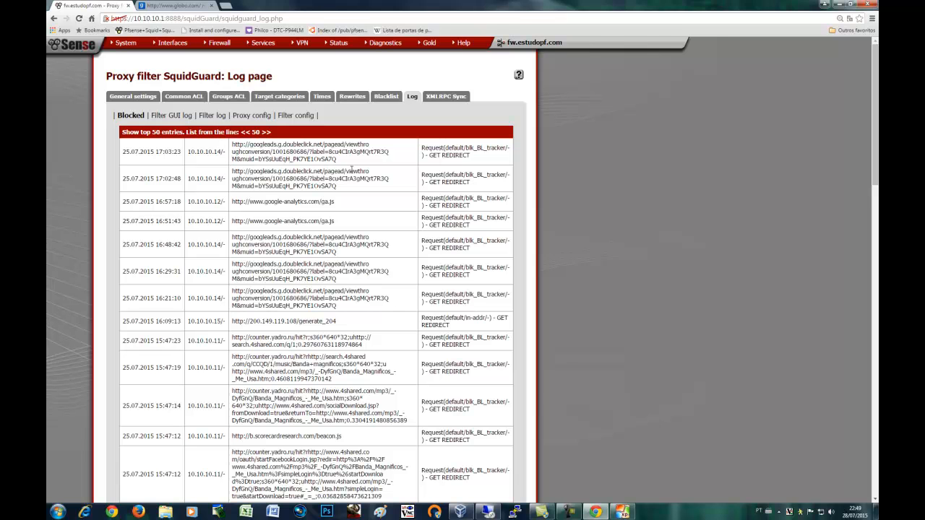
click(244, 132)
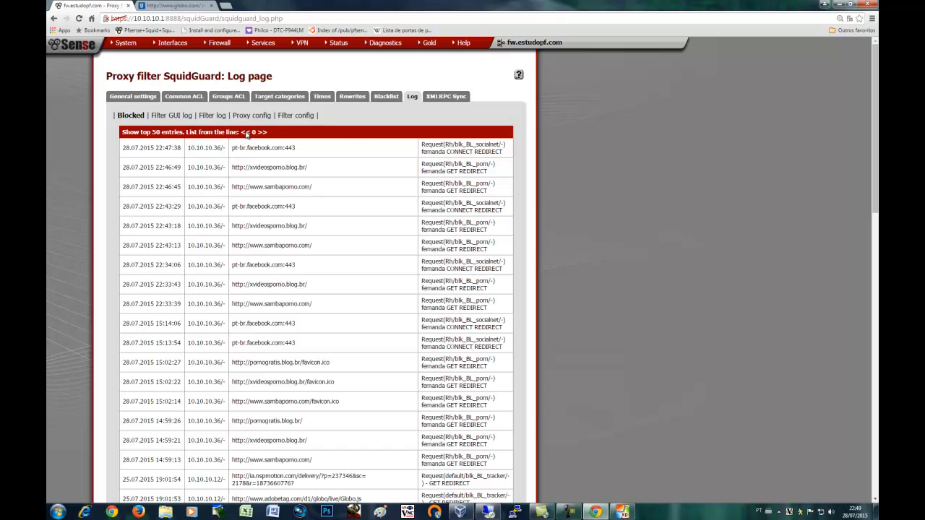
click(620, 512)
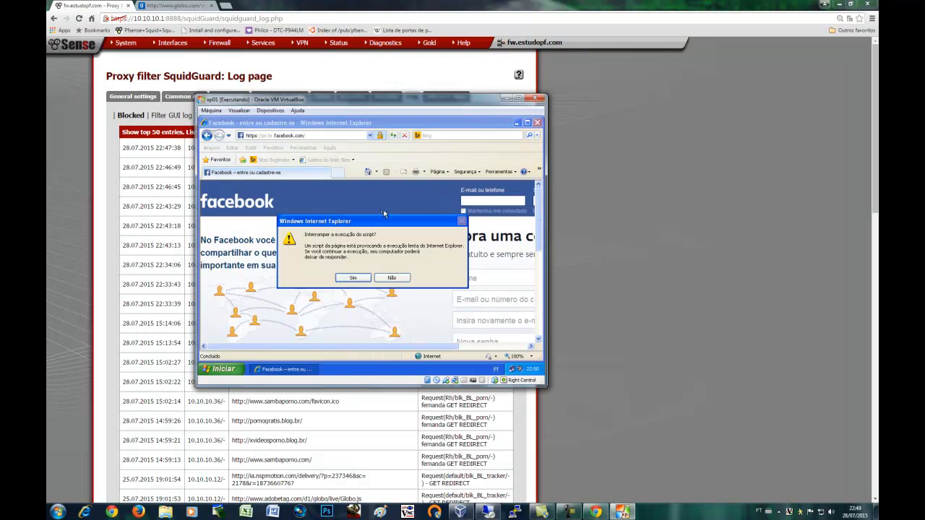
Try closing the frozen Facebook IE window, then end its task from XP's Task Manager
click(391, 279)
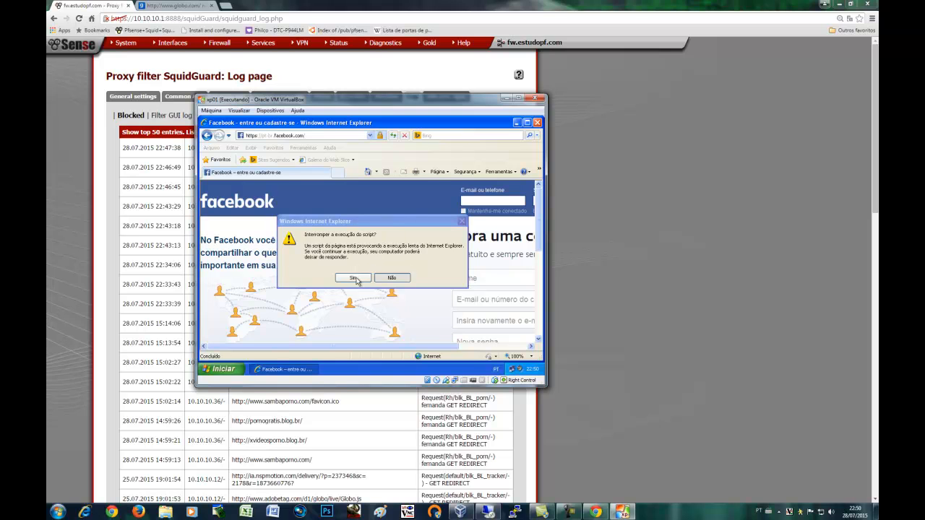
click(537, 124)
right_click(339, 370)
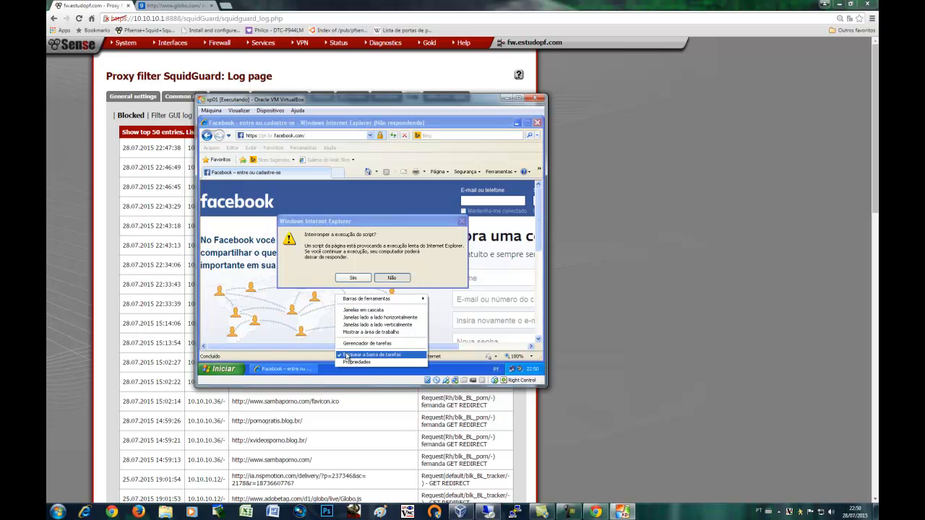
click(350, 346)
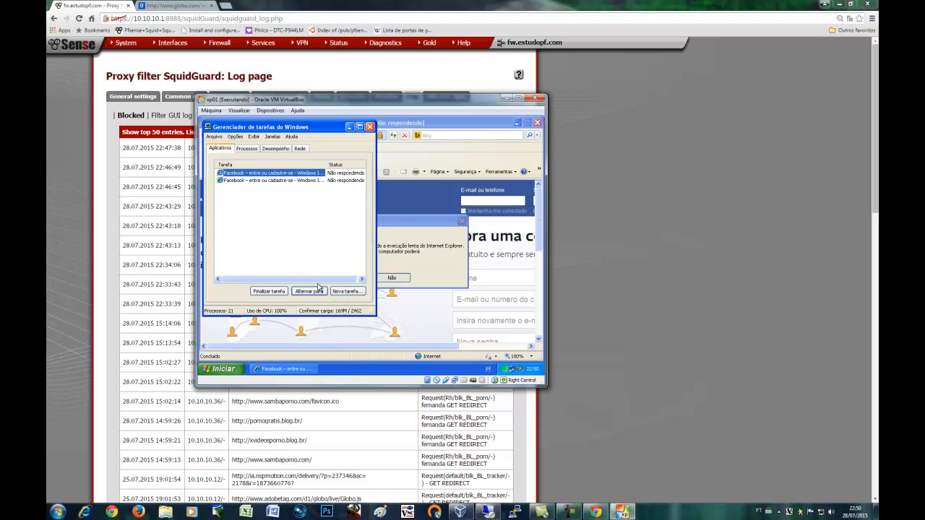
click(283, 292)
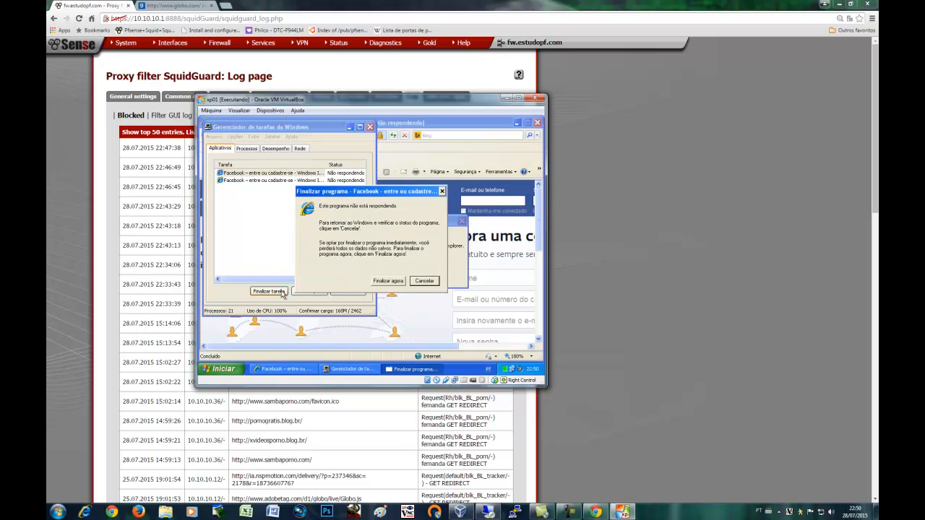
click(397, 278)
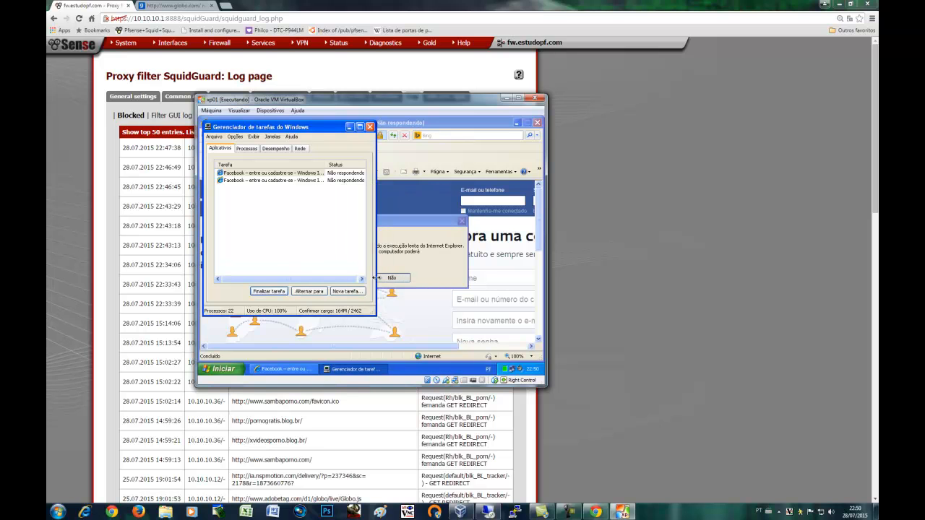
Log off XP, force-close the hung browser with Finalizar agora, and send Ctrl+Alt+Del for logon
click(235, 369)
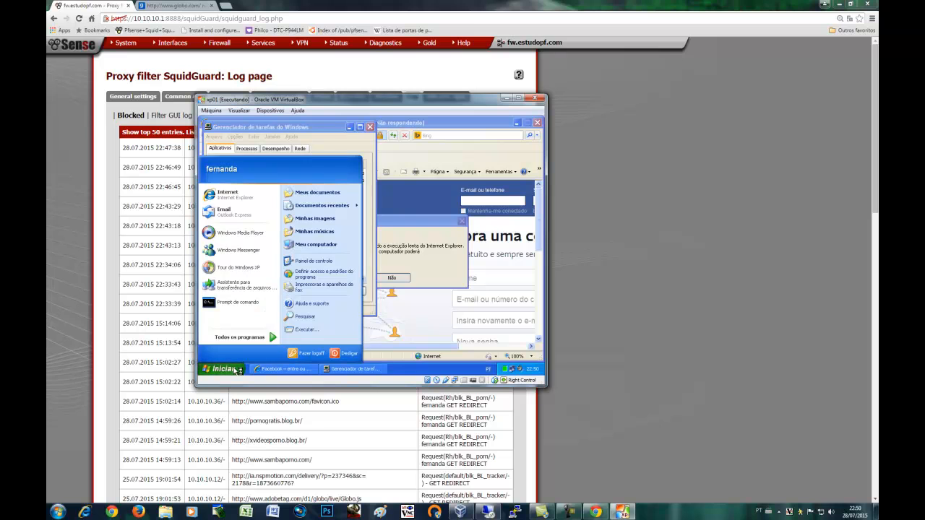
click(299, 354)
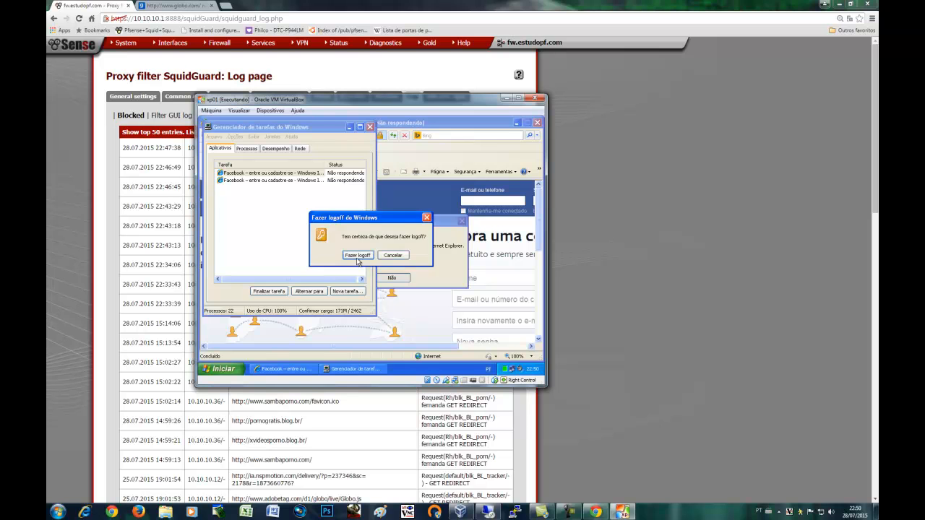
click(357, 257)
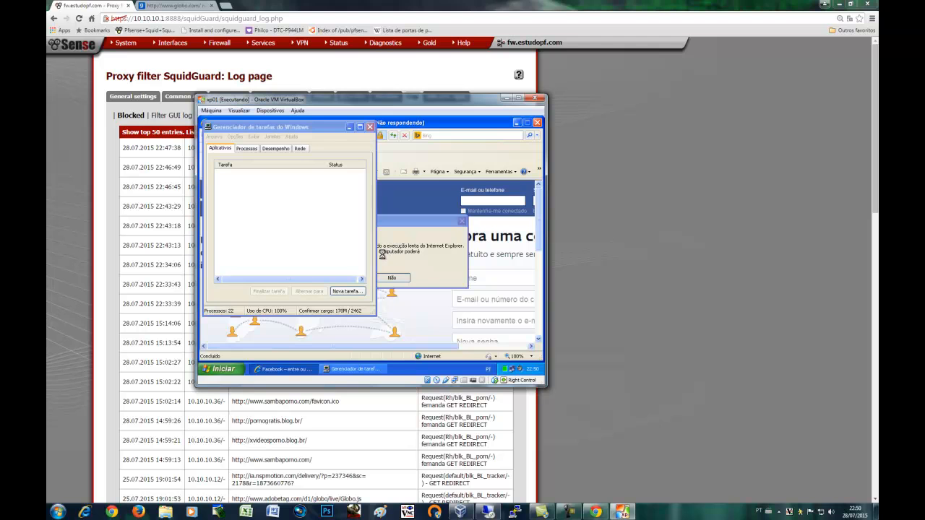
click(371, 127)
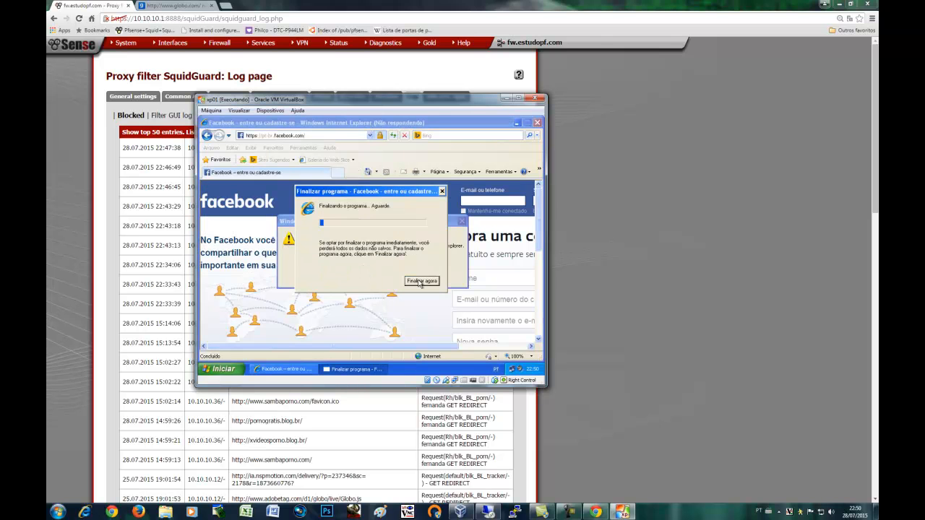
click(418, 283)
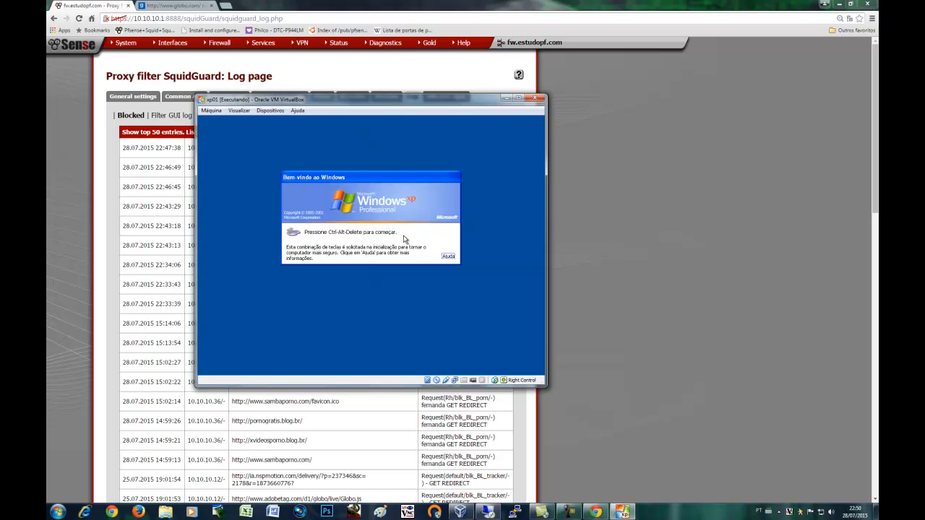
key(ctrl+alt+Delete)
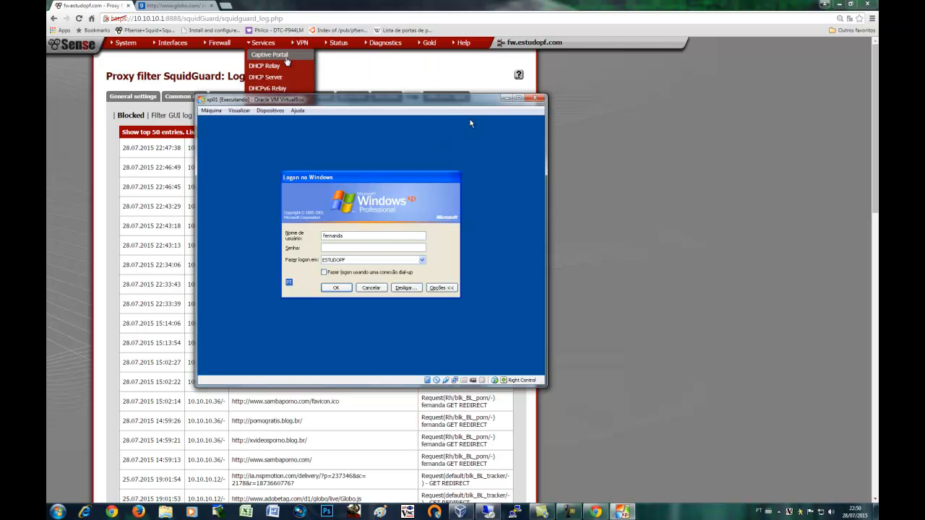
Open SquidGuard's Groups ACL in pfSense and edit the Caixa group
click(225, 57)
mouse_move(257, 46)
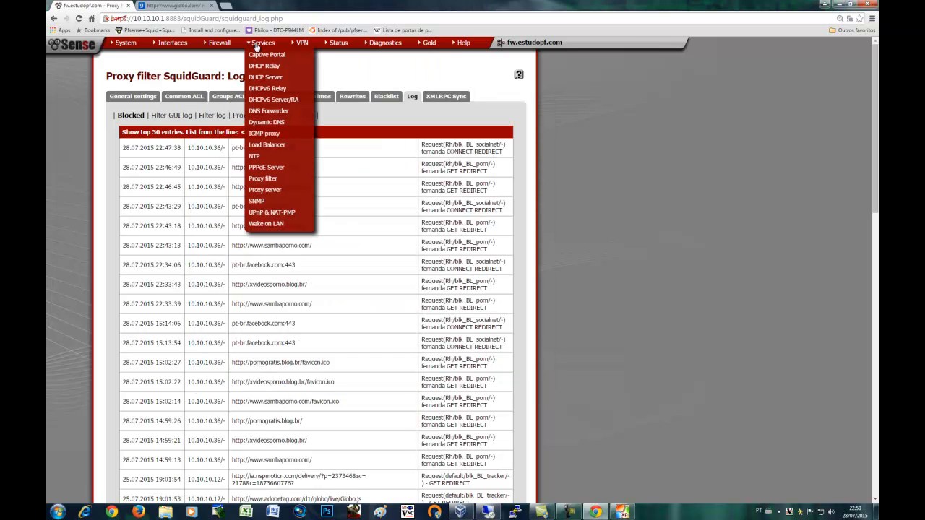
click(268, 181)
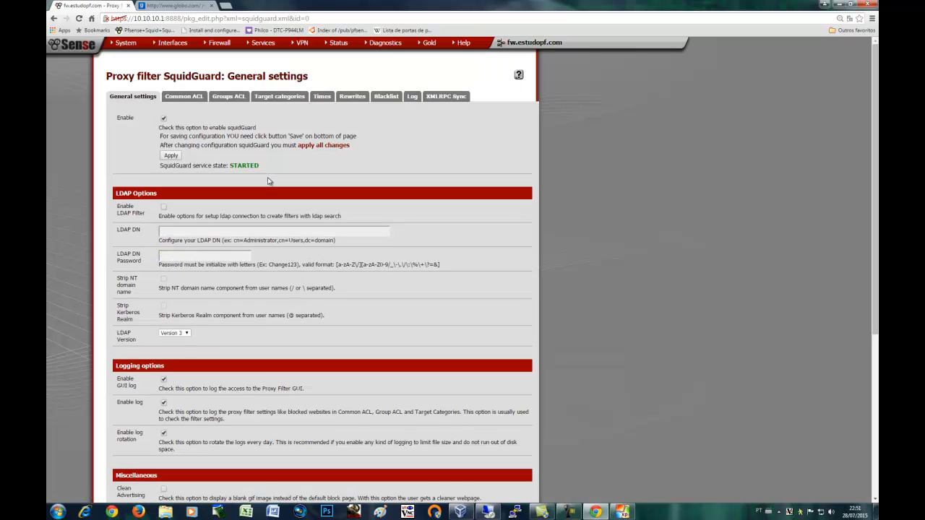
click(228, 96)
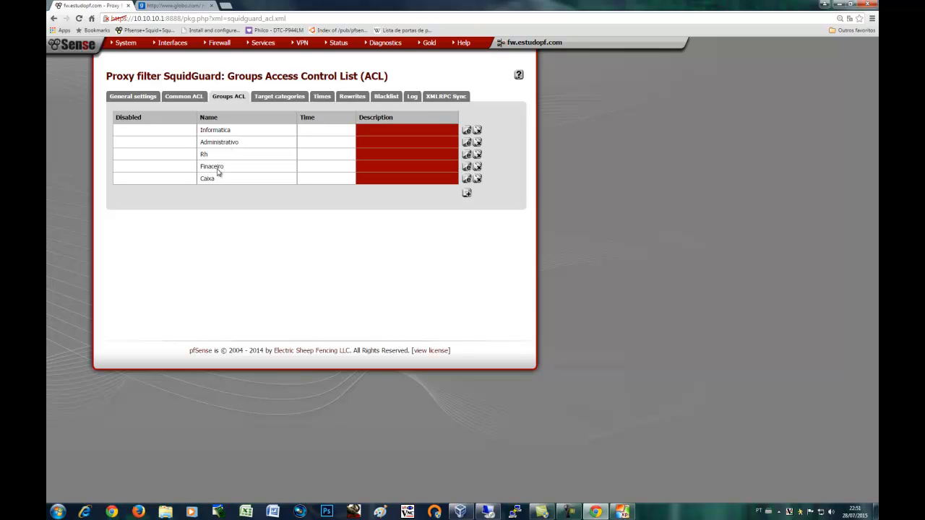
click(467, 178)
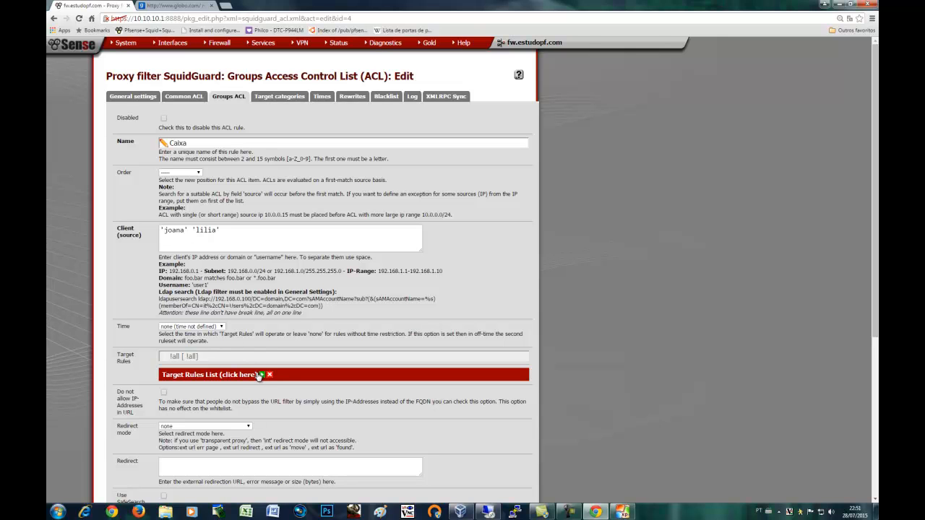
Review Caixa's Target Rules List categories, then go back to the Groups ACL list
click(262, 375)
scroll(262, 377, down, 10)
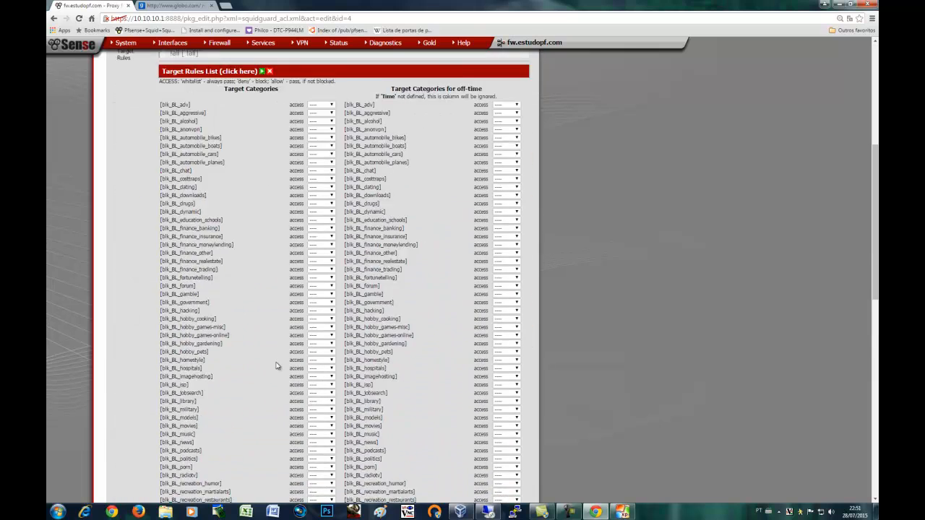
scroll(278, 362, down, 1)
scroll(277, 363, up, 4)
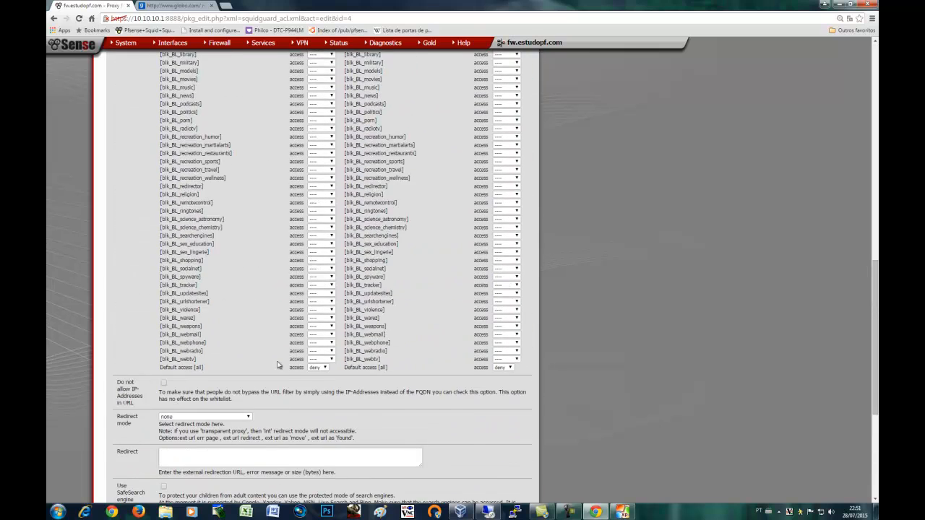
scroll(277, 364, up, 10)
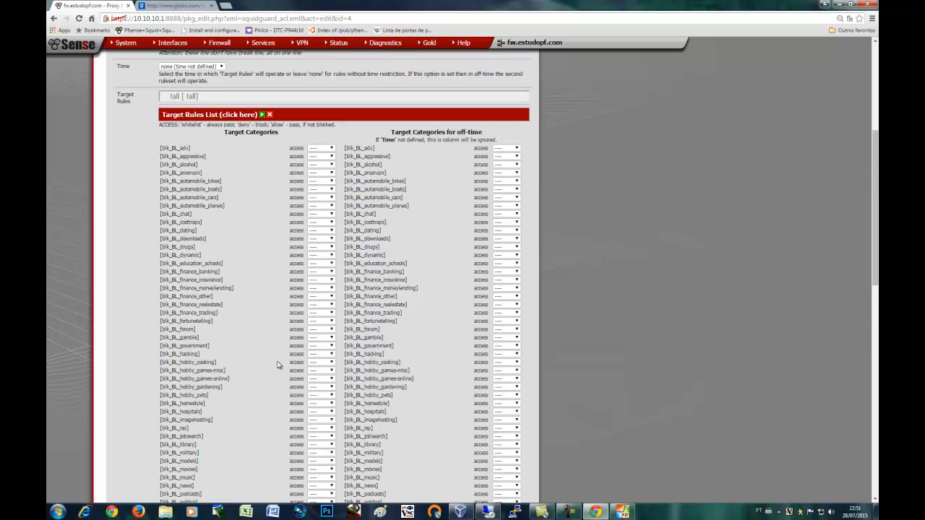
scroll(277, 365, up, 1)
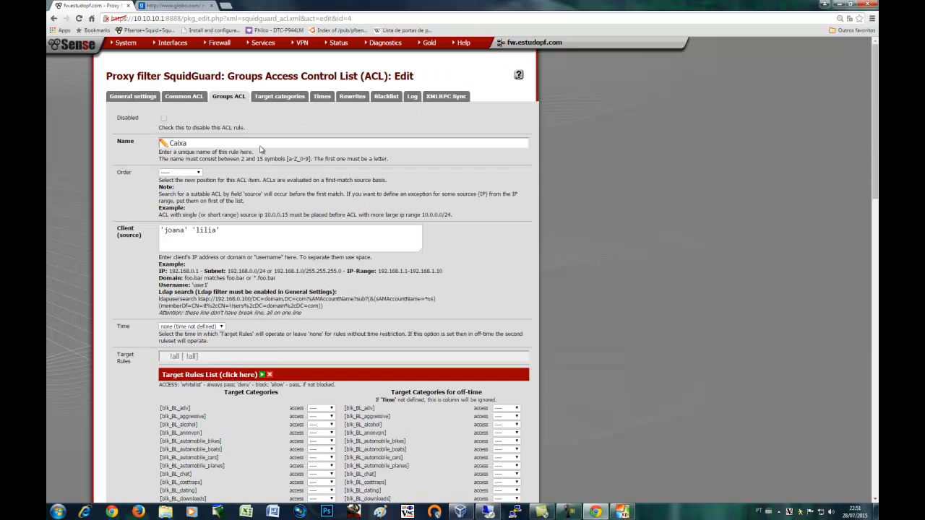
scroll(292, 358, down, 3)
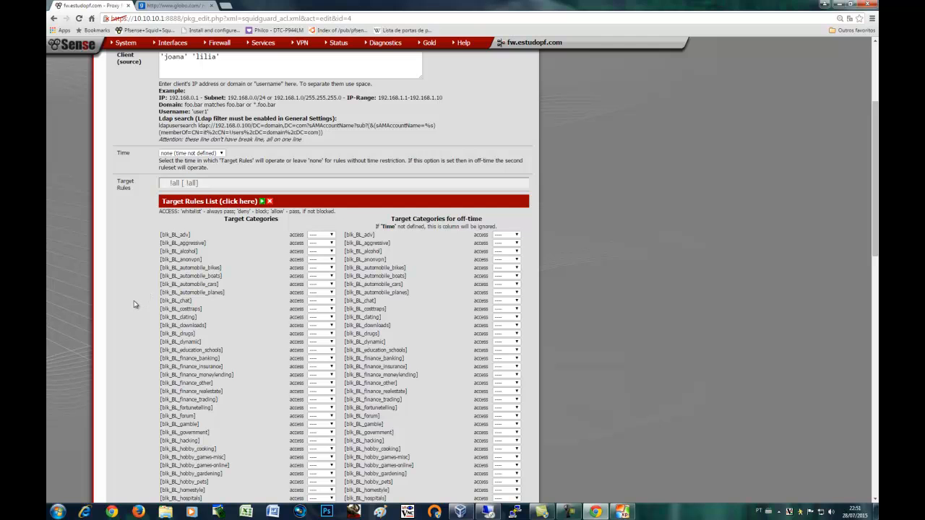
scroll(134, 304, up, 3)
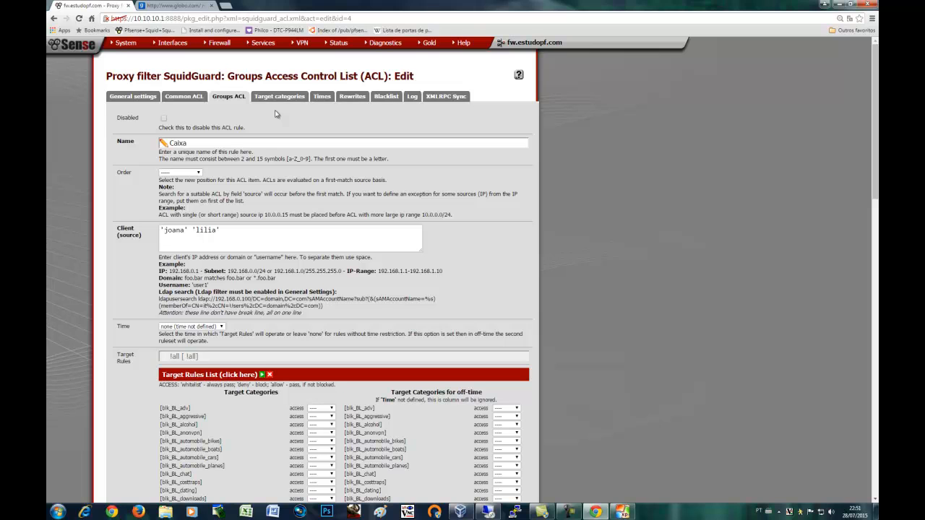
click(238, 97)
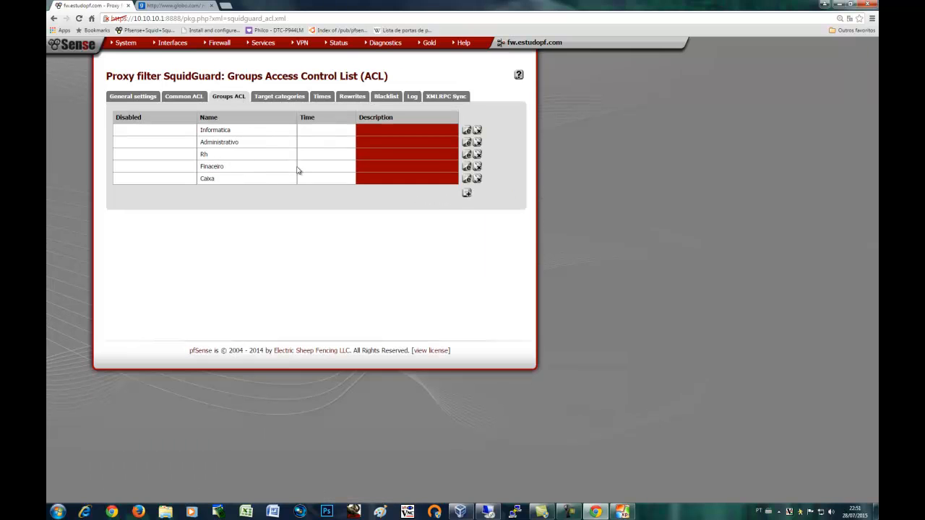
Edit the Finaceiro group's ACL and expand its Target Rules List
click(467, 168)
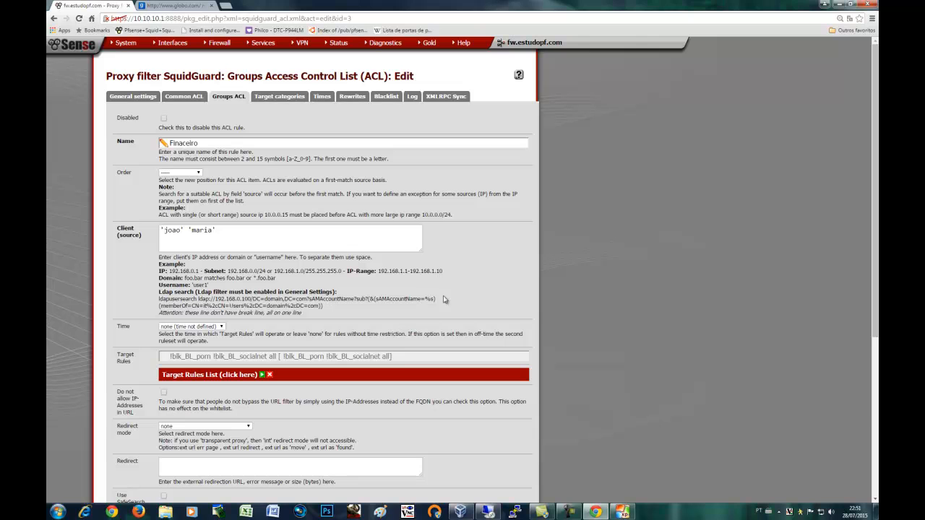
scroll(291, 268, down, 2)
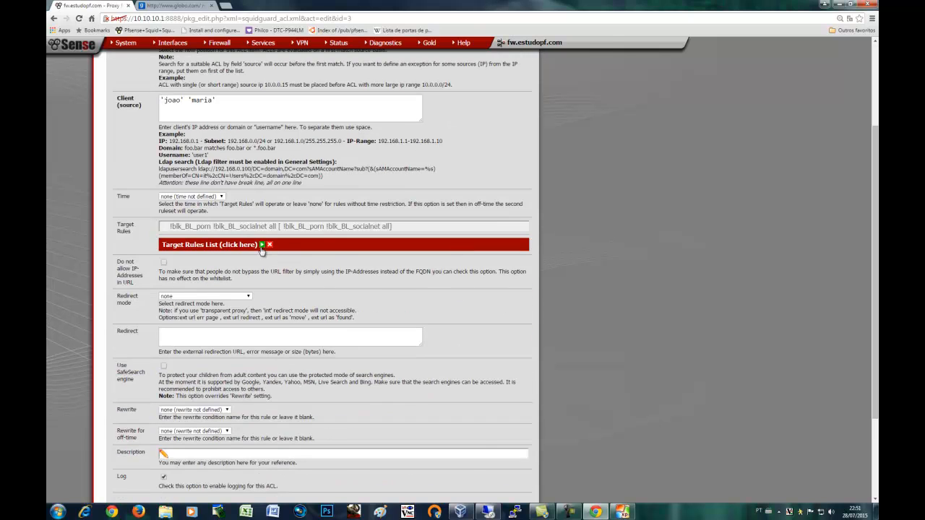
click(261, 247)
scroll(254, 316, down, 1)
scroll(254, 316, down, 6)
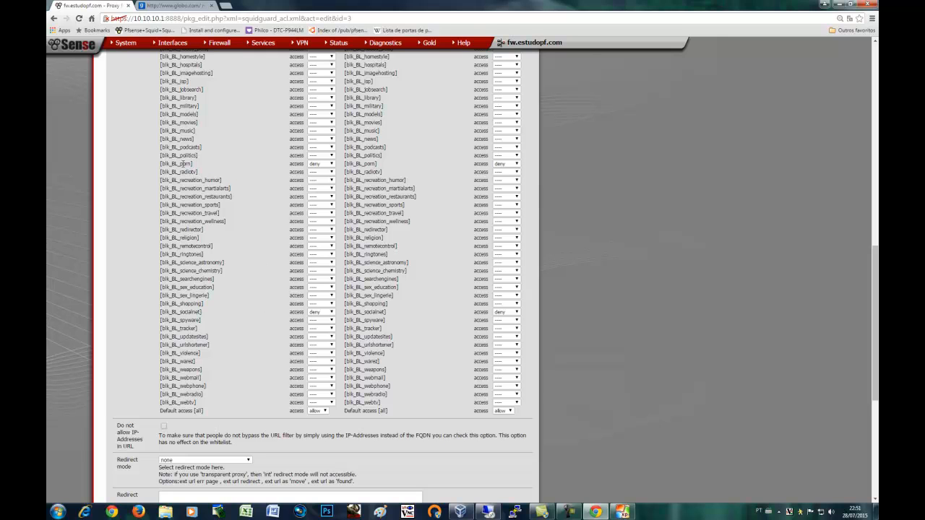
Highlight the porn and socialnet deny rules and the radiotv and webtv rows, then minimize Chrome
triple_click(183, 164)
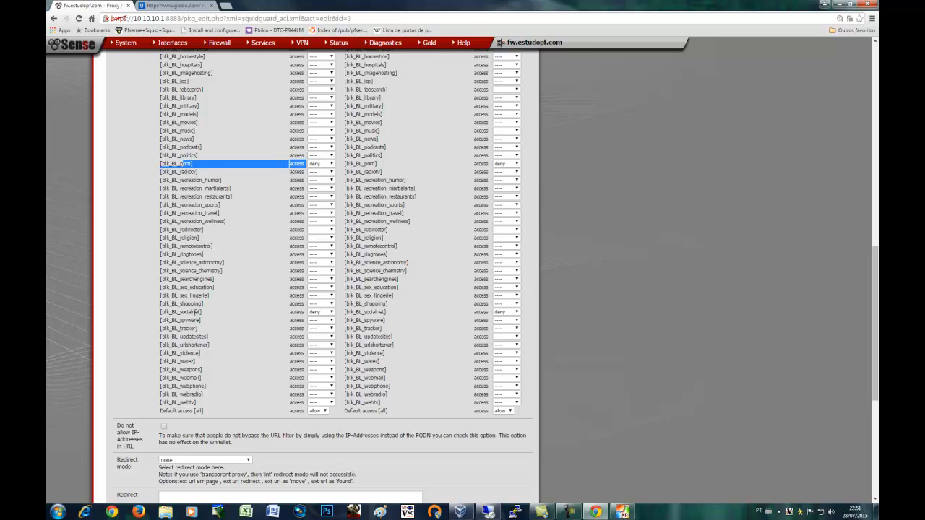
triple_click(195, 312)
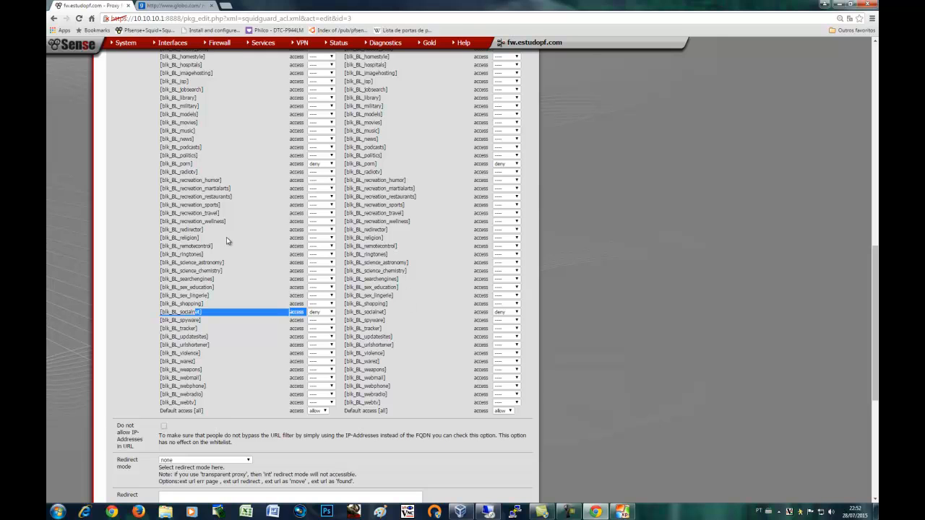
double_click(189, 172)
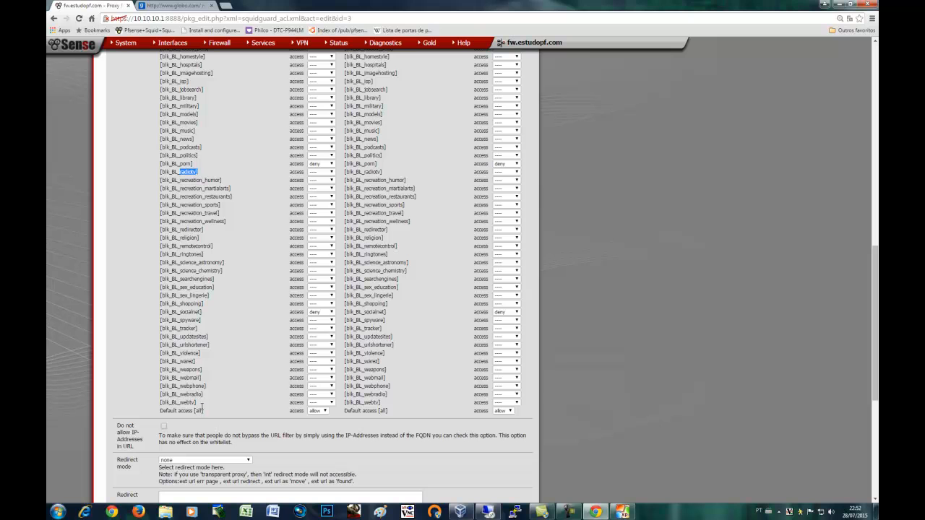
drag(182, 402, 297, 403)
click(266, 418)
scroll(266, 418, down, 3)
scroll(265, 416, up, 5)
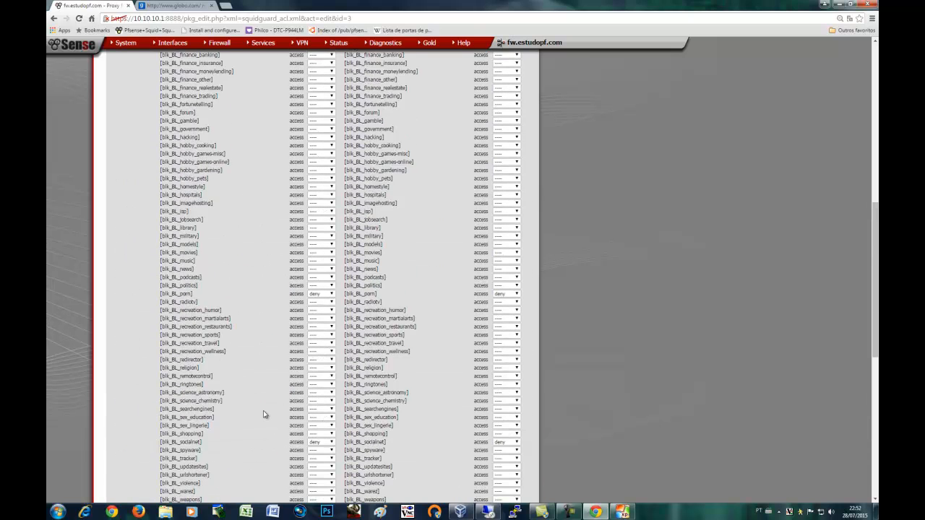
scroll(231, 324, up, 8)
scroll(223, 266, up, 2)
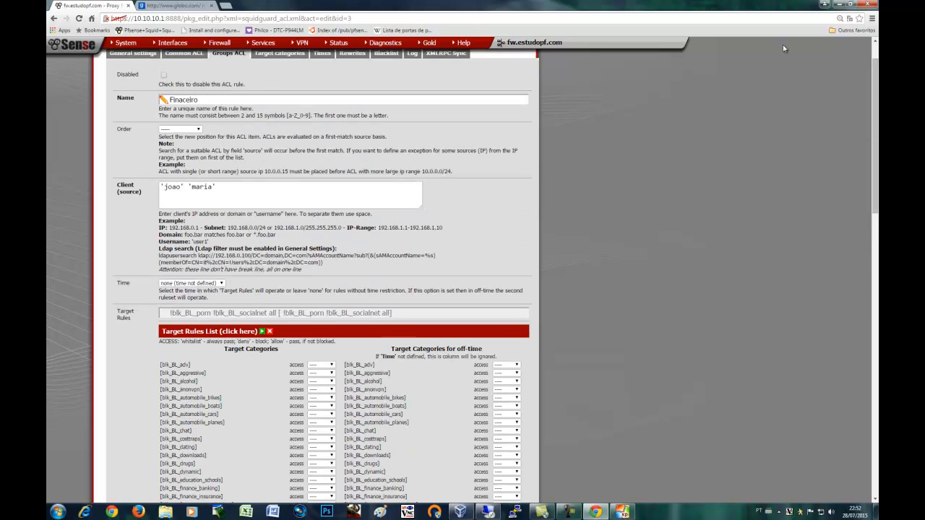
click(839, 6)
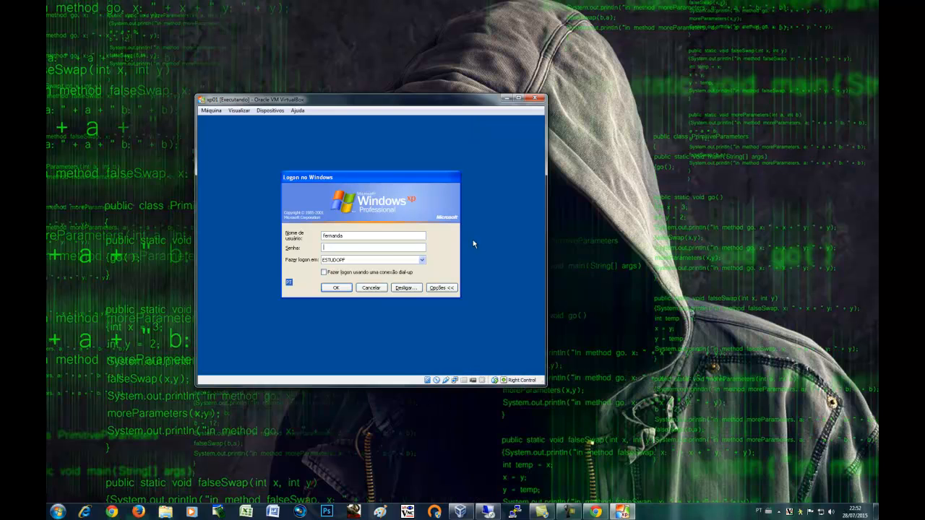
Replace the prefilled username with the other domain user and log on to the XP client
drag(347, 235, 318, 239)
text(lo)
key(Return)
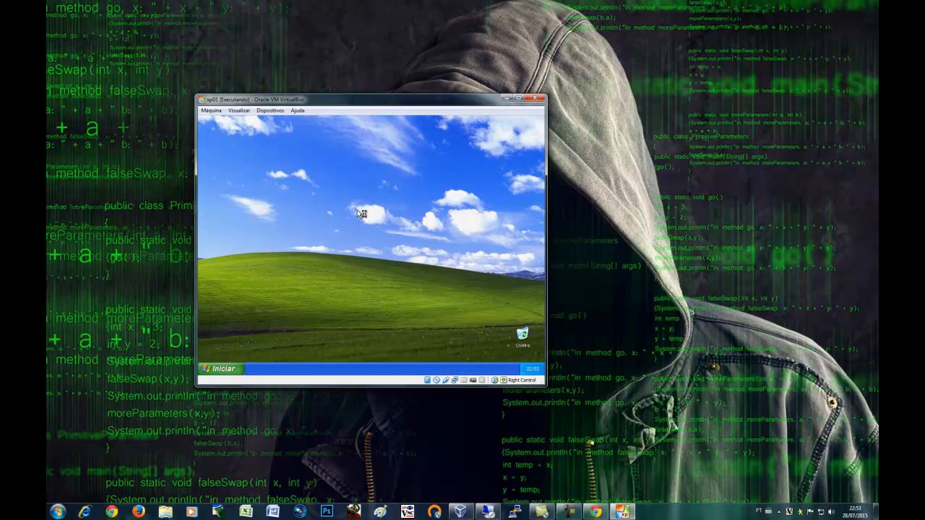
Refresh the XP desktop, launch Internet Explorer, and minimize it
click(391, 182)
right_click(334, 193)
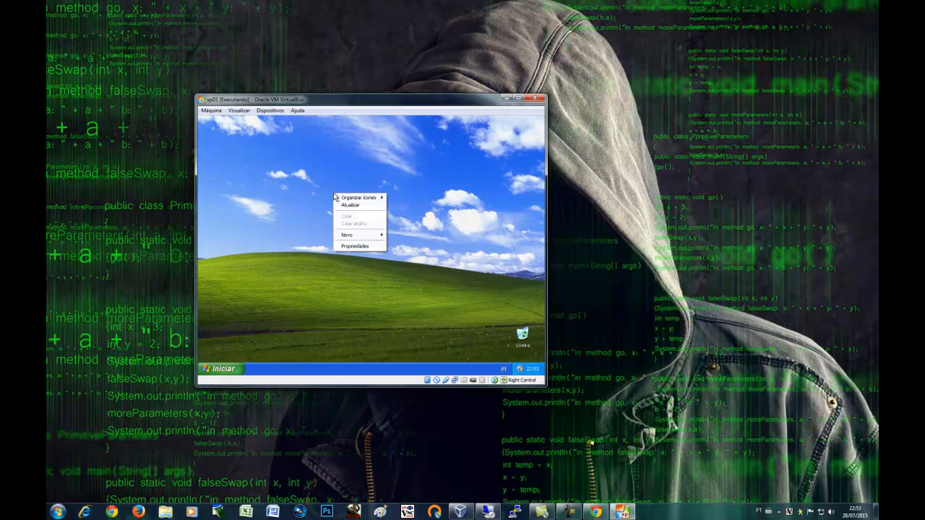
click(355, 207)
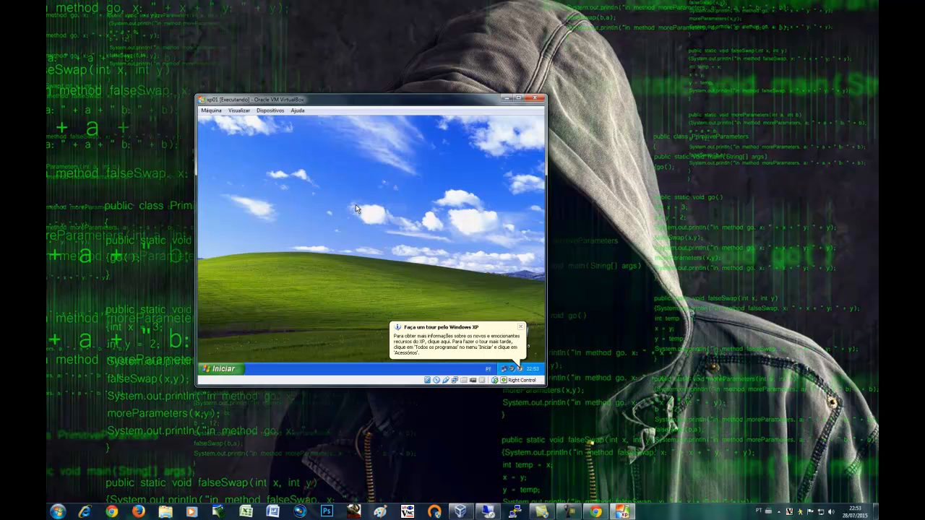
click(220, 368)
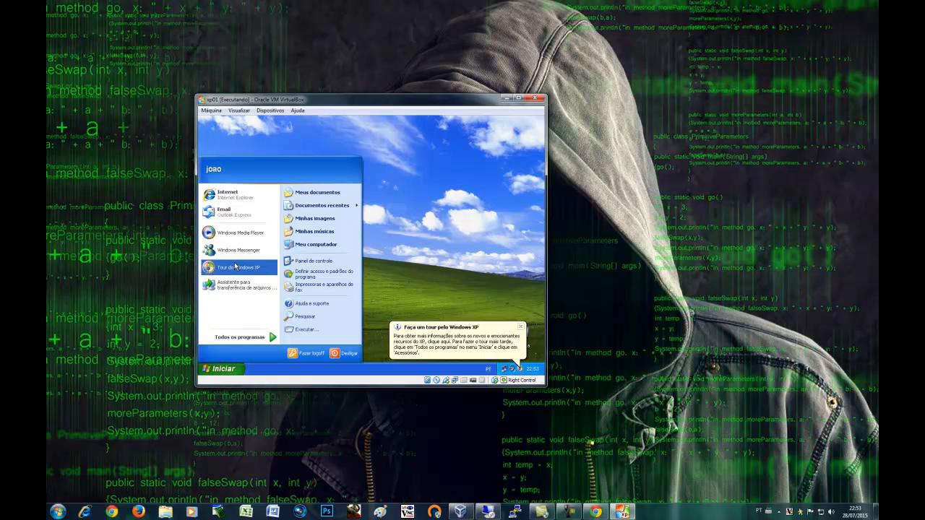
click(232, 200)
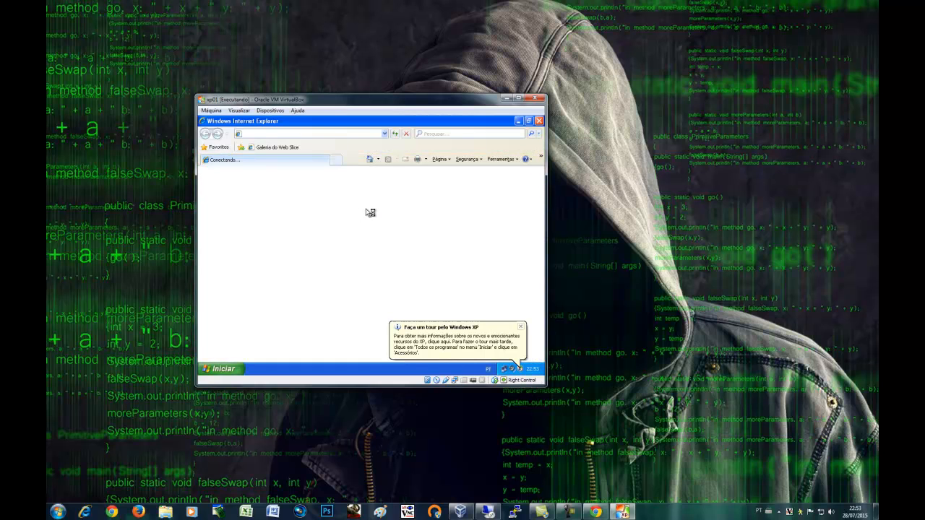
click(518, 121)
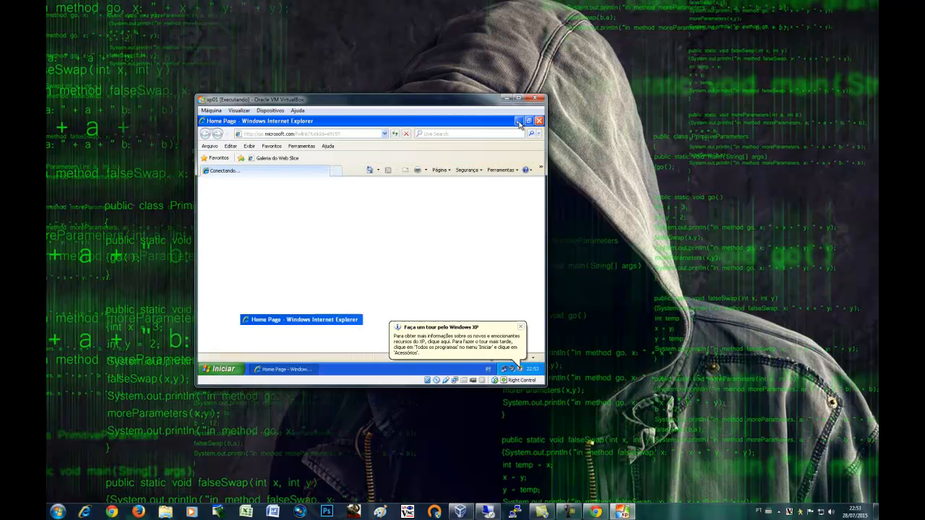
Check System Properties' Nome do computador tab shows the estudopf.com domain
click(240, 369)
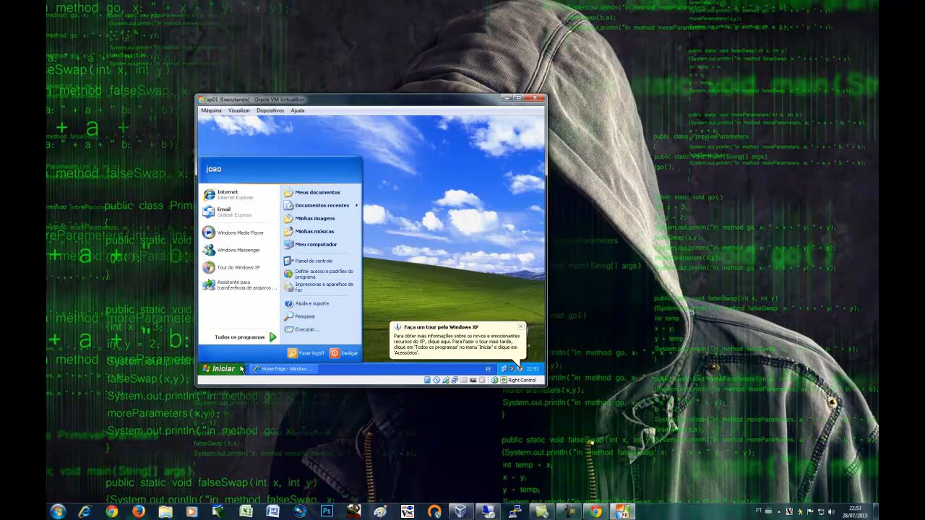
right_click(305, 247)
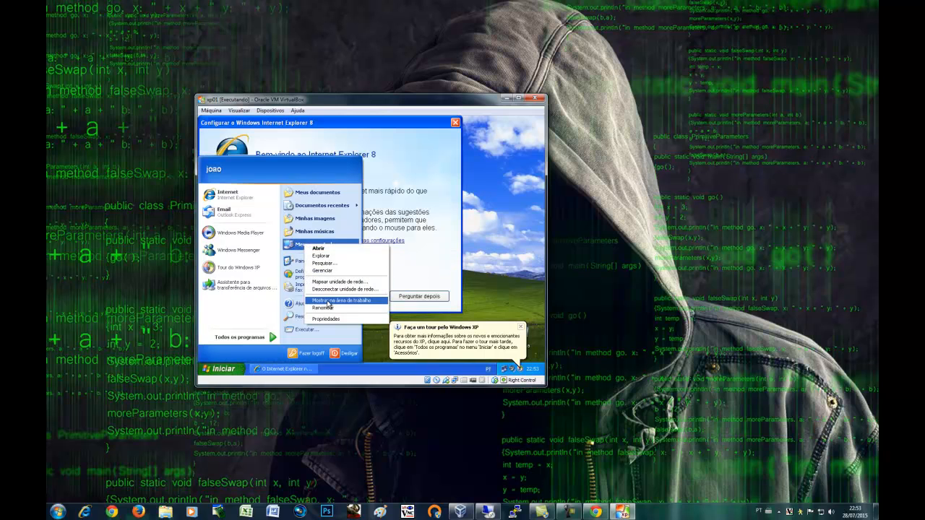
click(335, 320)
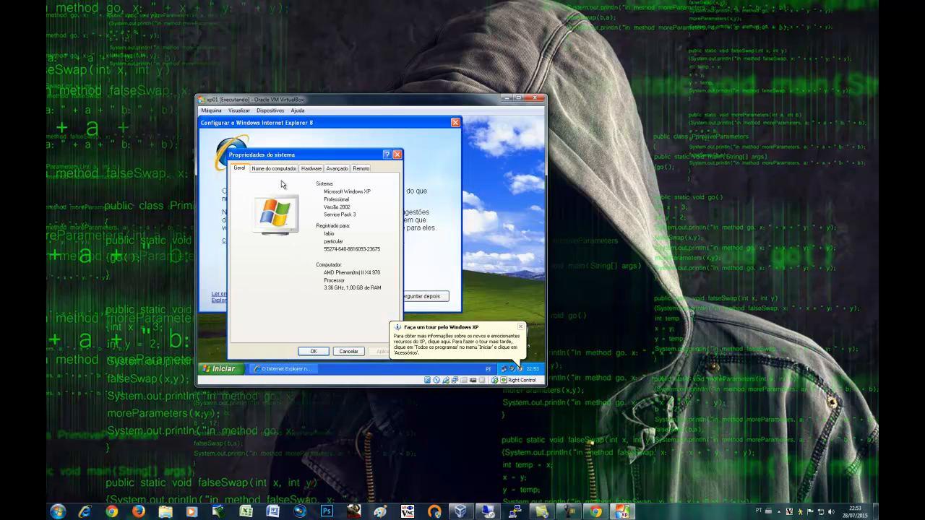
click(289, 170)
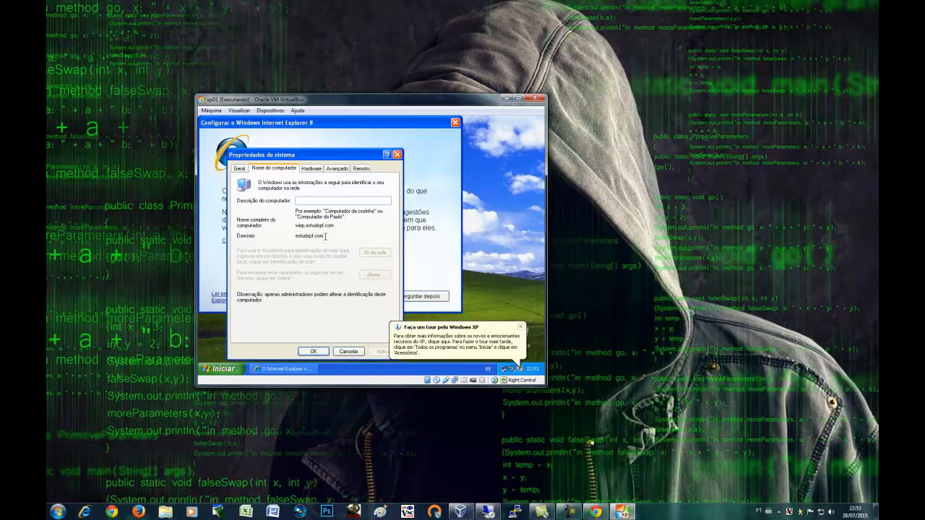
click(397, 154)
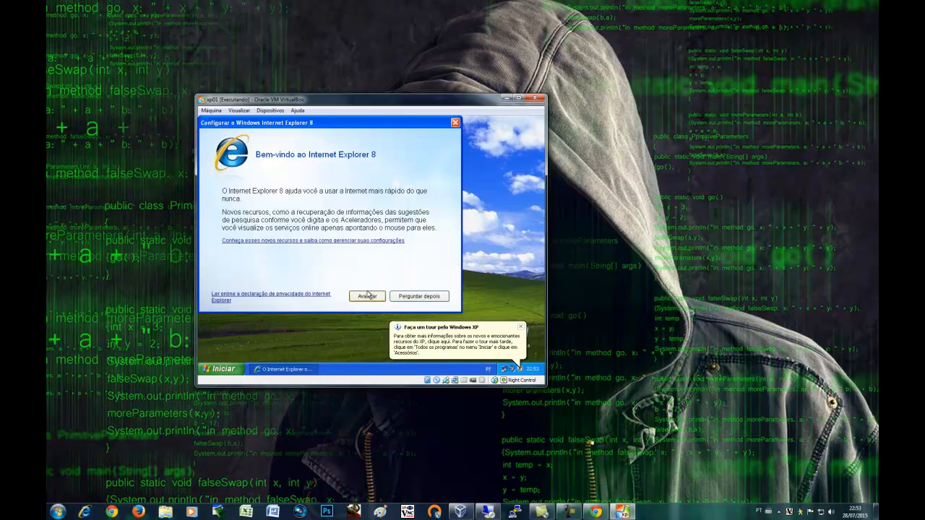
Finish IE8's first-run setup with suggested sites off and express settings, then minimize the VM
click(368, 294)
click(269, 218)
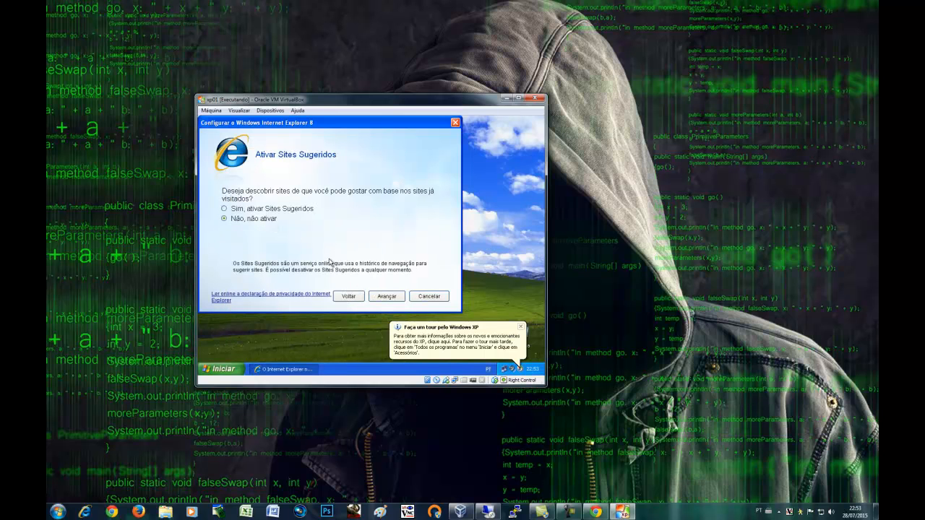
click(385, 296)
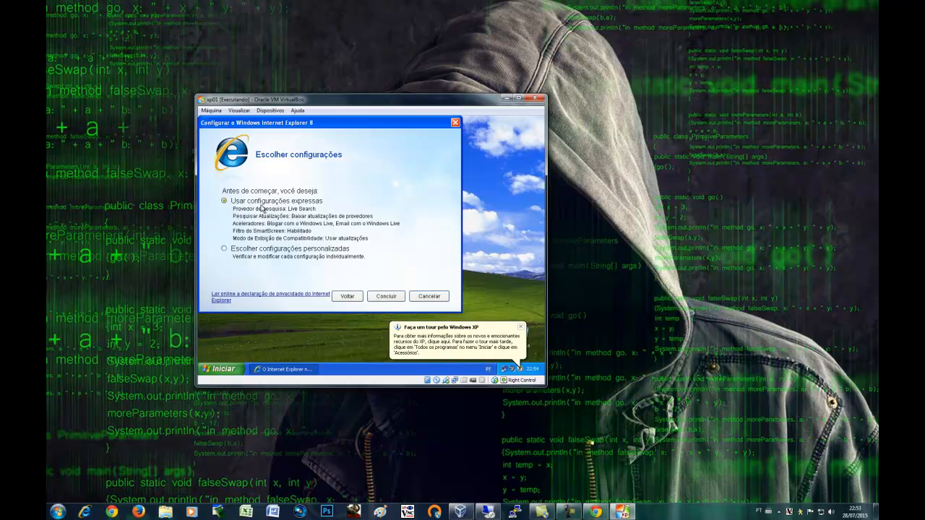
click(374, 297)
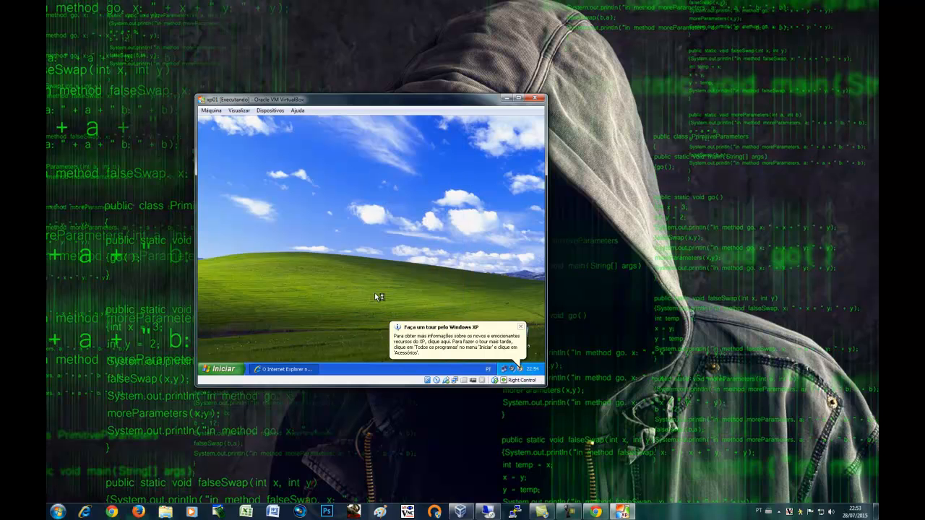
click(522, 328)
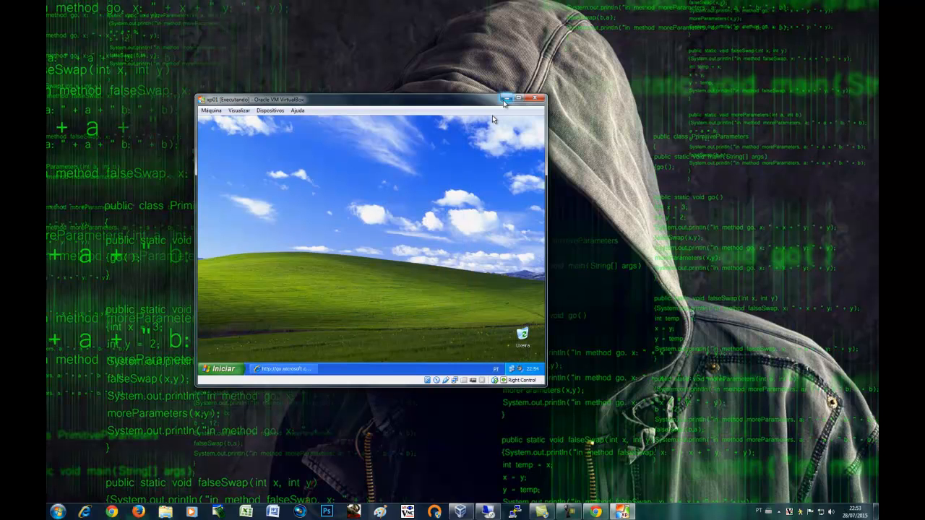
click(504, 99)
Unlock the server's remote session and view the Computers container in Active Directory
click(484, 509)
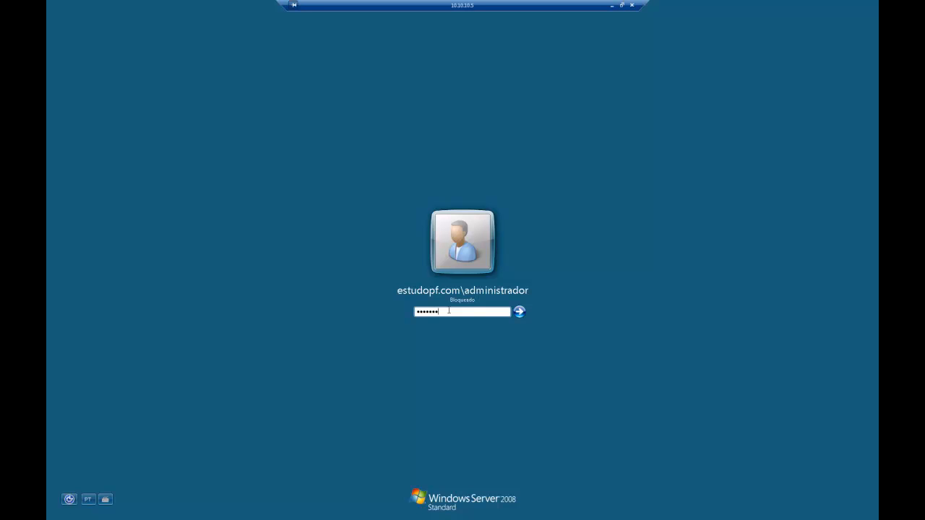
key(Return)
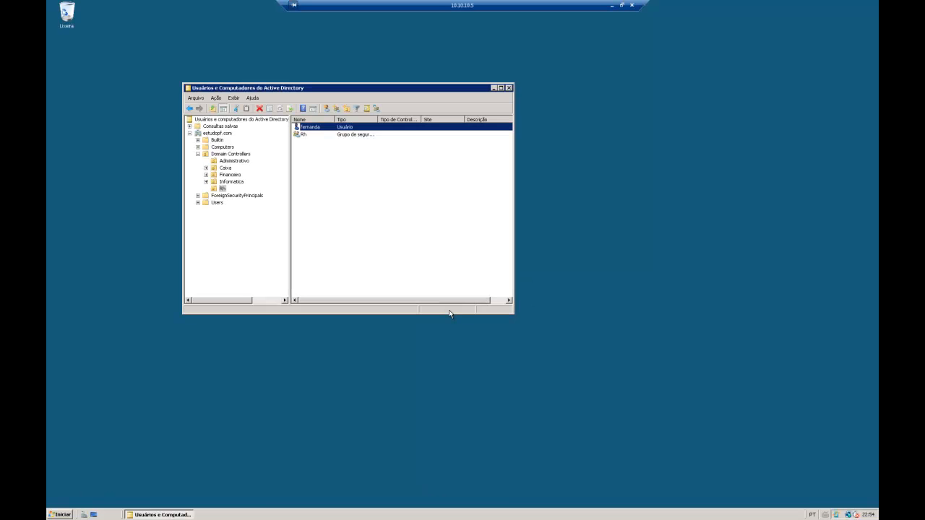
click(230, 155)
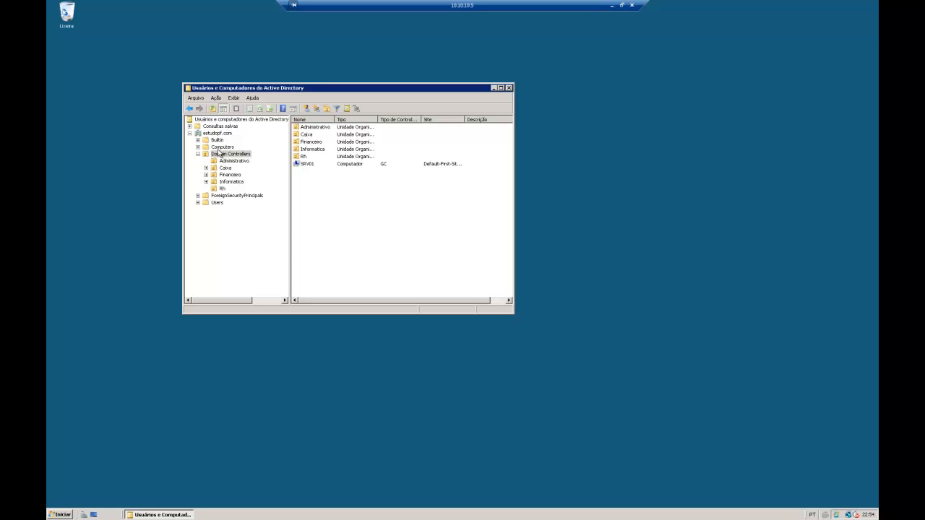
click(221, 147)
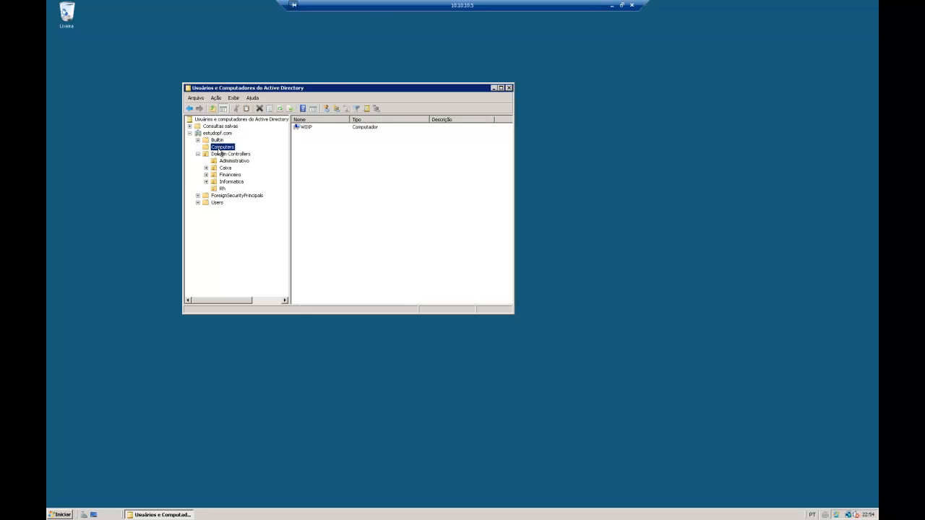
Confirm WIXP's DNS name and Windows XP Professional SP3 in its Properties, then minimize the session
click(303, 128)
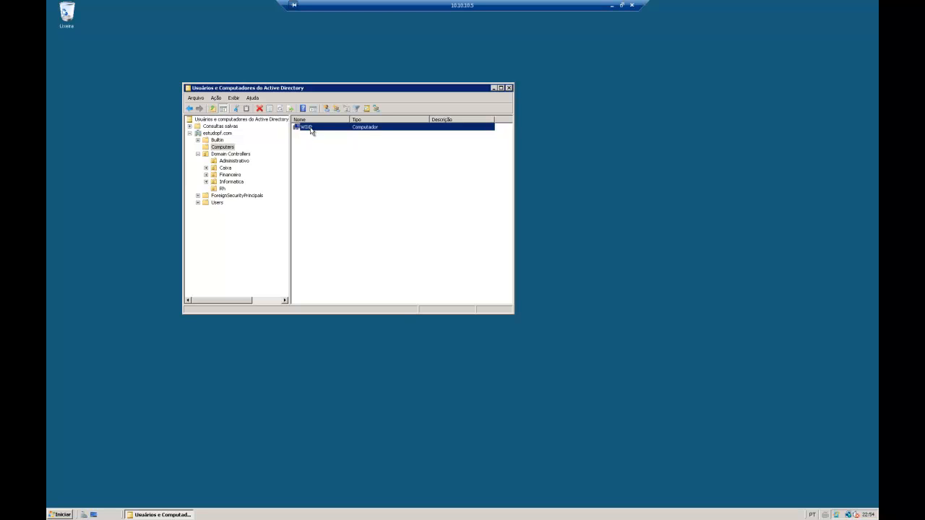
right_click(309, 128)
click(340, 203)
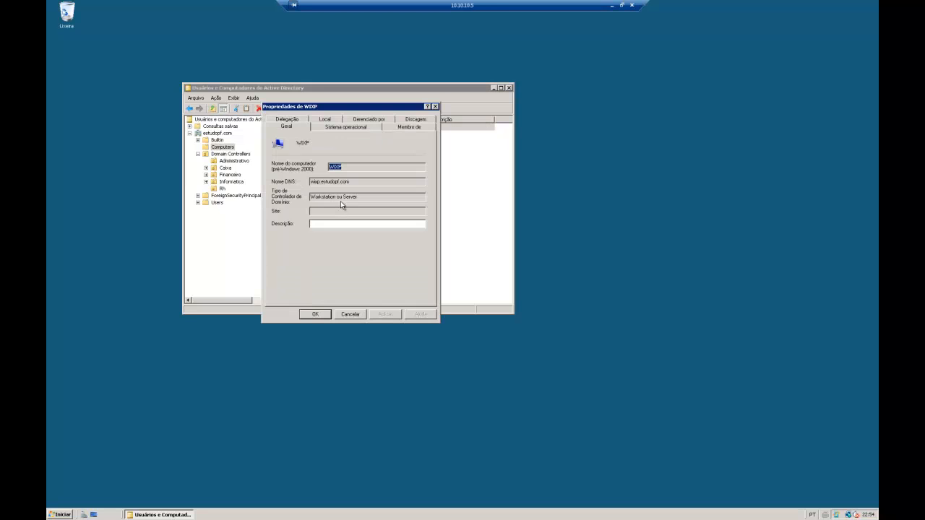
drag(352, 183, 310, 182)
click(345, 129)
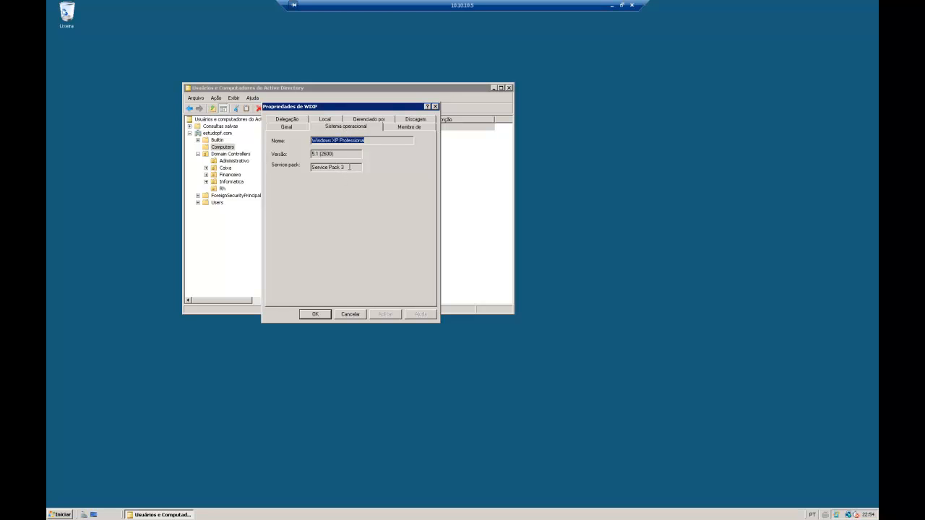
drag(361, 167, 341, 167)
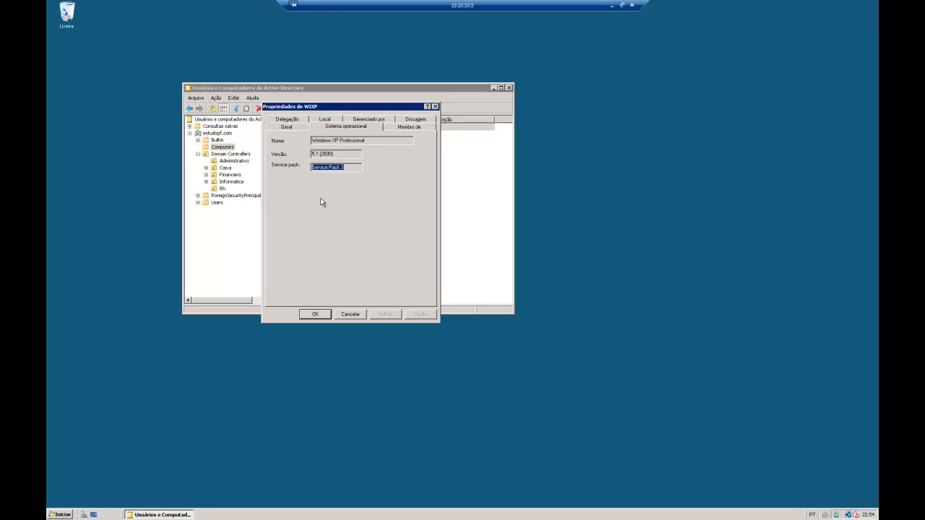
click(435, 107)
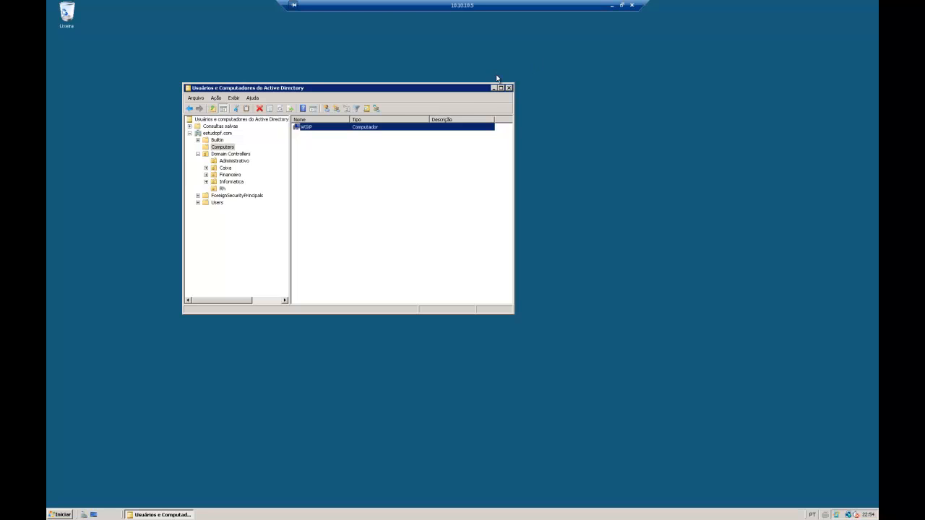
click(612, 6)
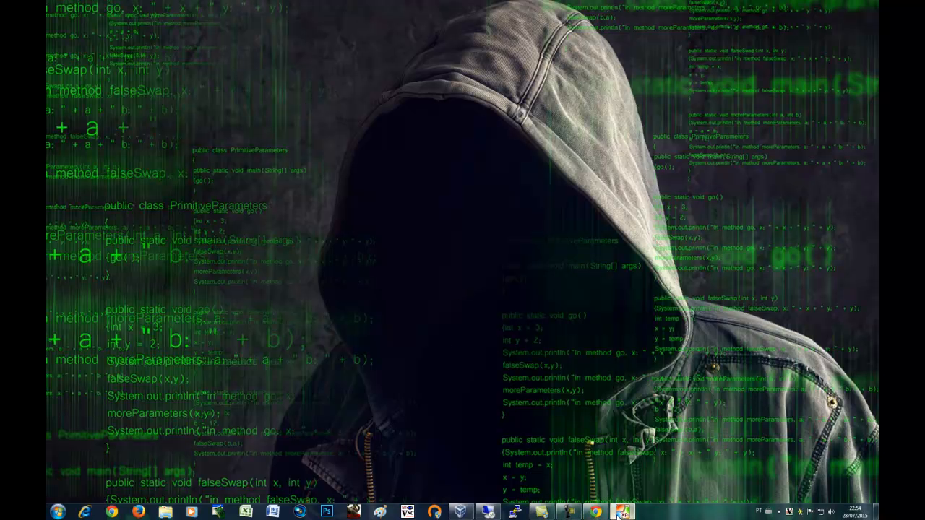
Confirm estudopf.com in XP's System Properties, then restore IE and close its extra error tab
click(620, 513)
click(220, 368)
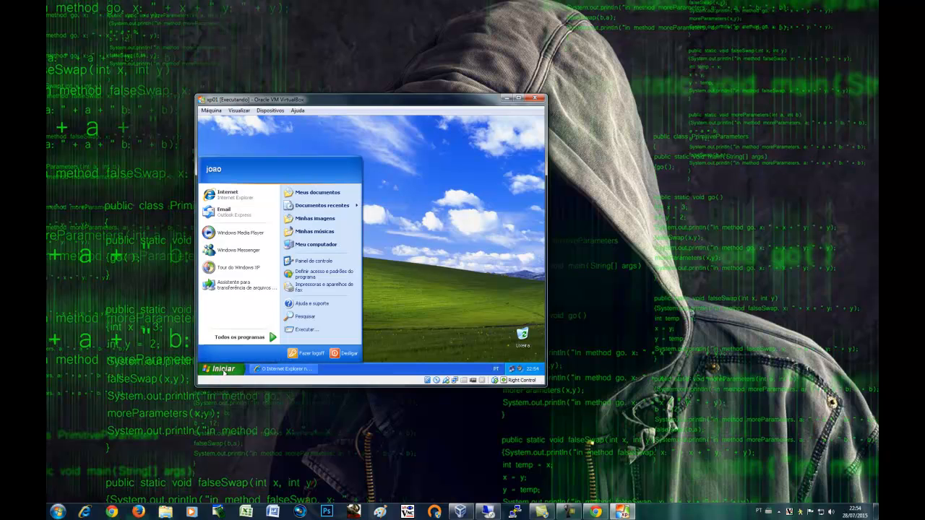
right_click(313, 251)
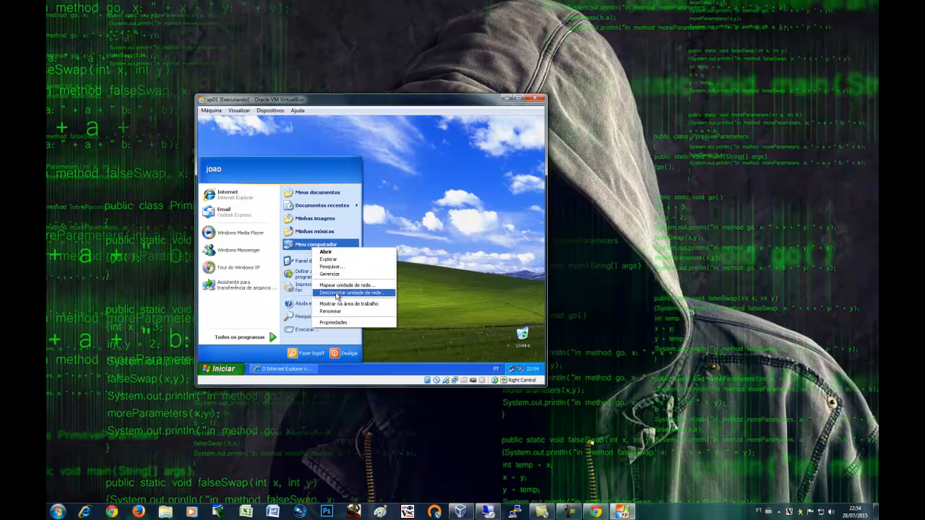
click(336, 325)
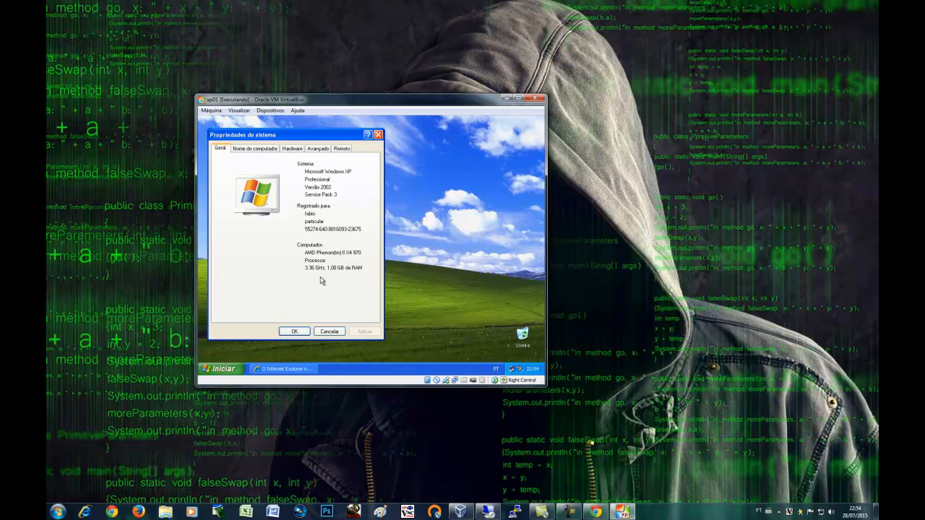
click(256, 149)
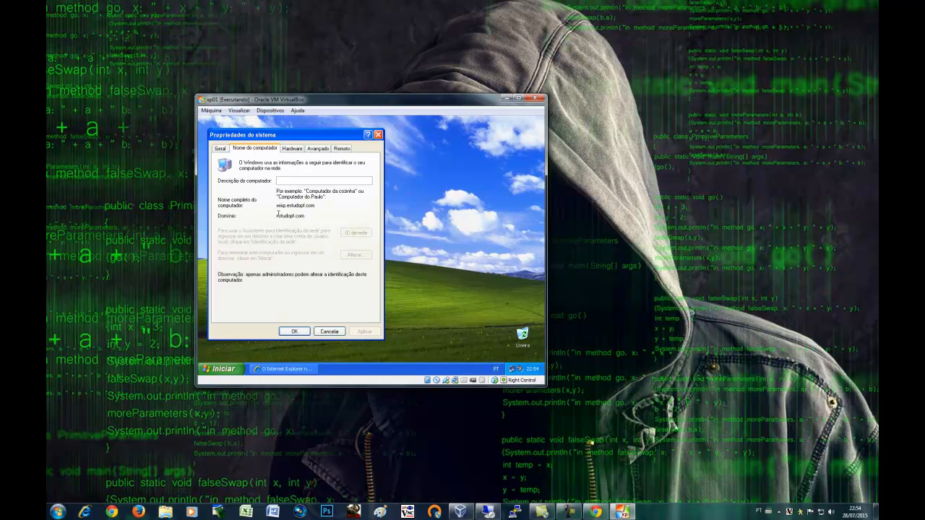
drag(312, 216, 276, 217)
click(329, 331)
click(283, 369)
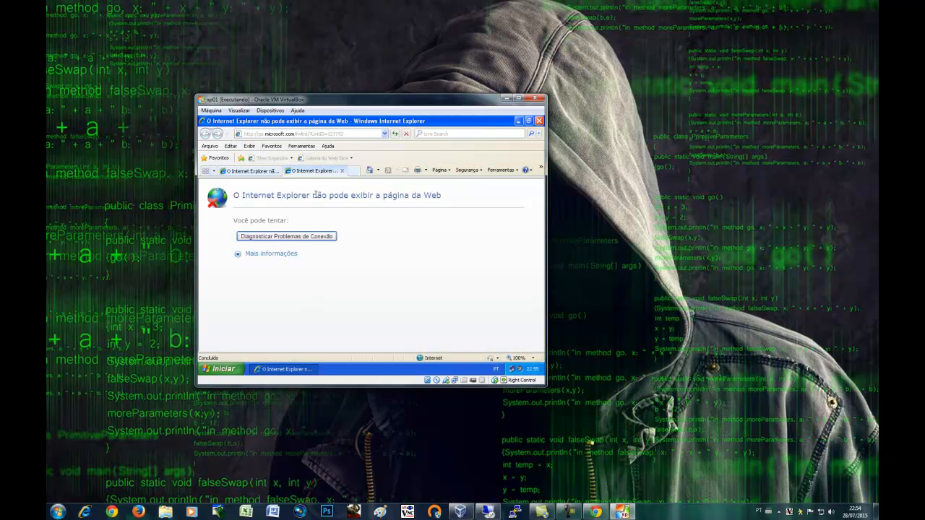
key(ctrl+w)
click(307, 149)
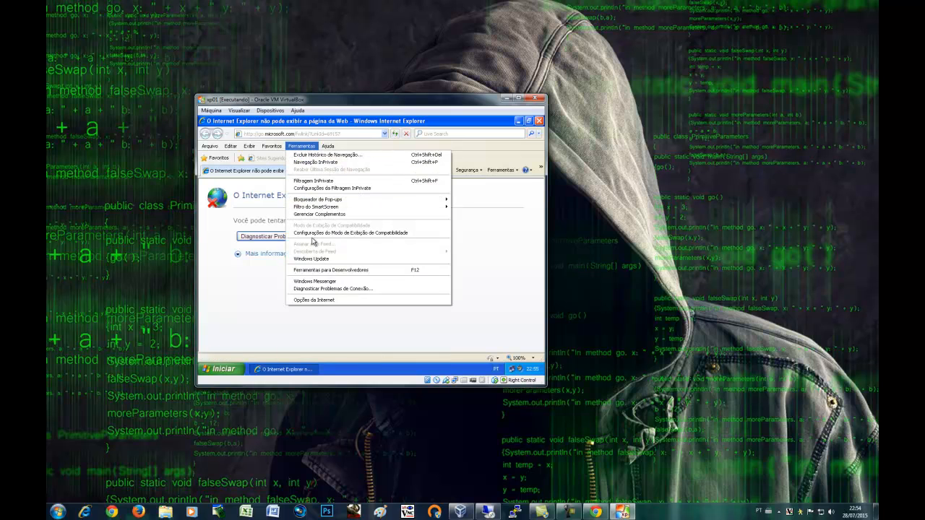
click(321, 301)
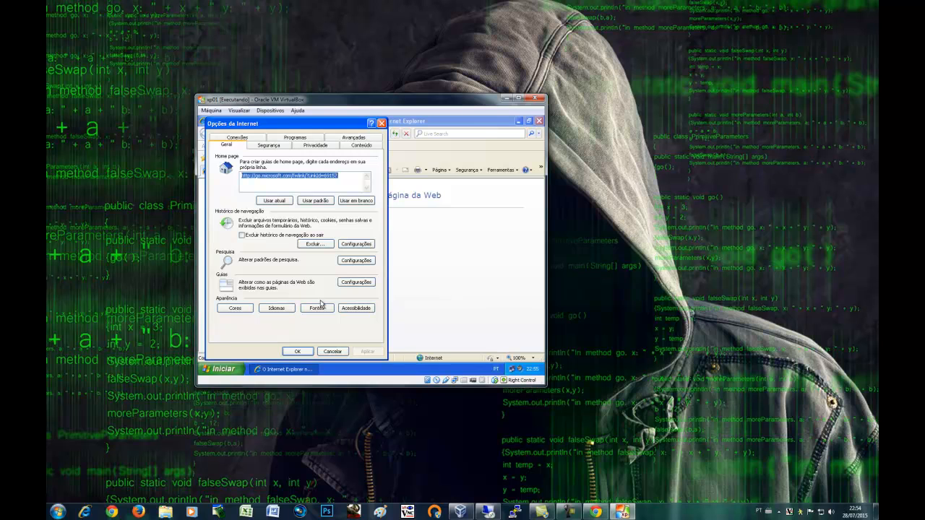
text(www.google.com.br)
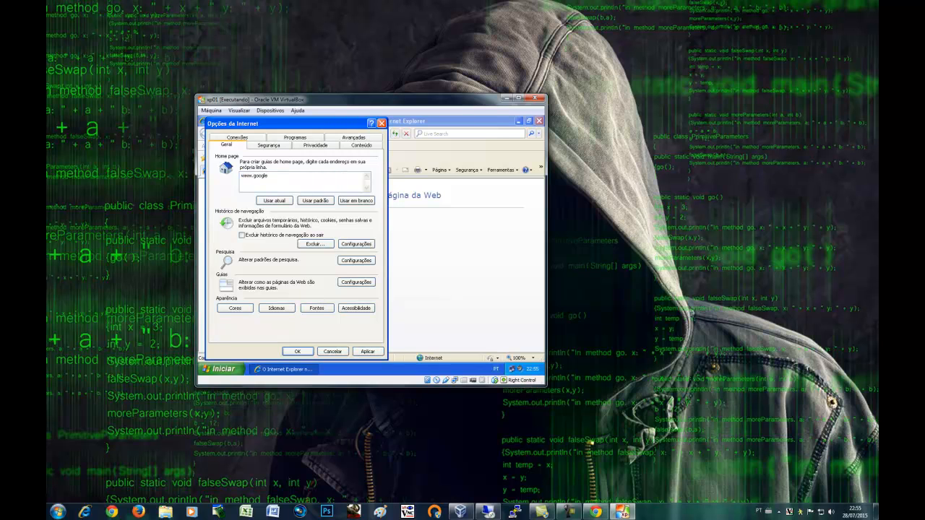
click(367, 352)
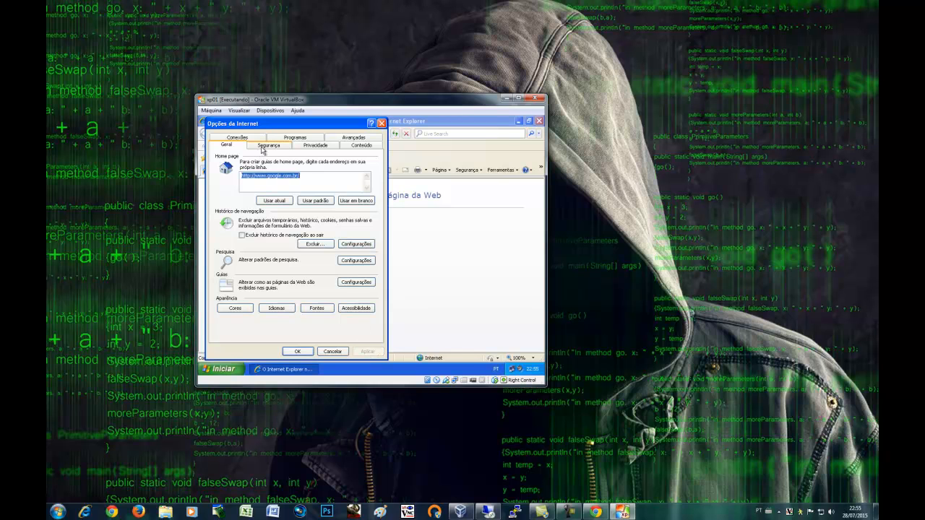
click(292, 351)
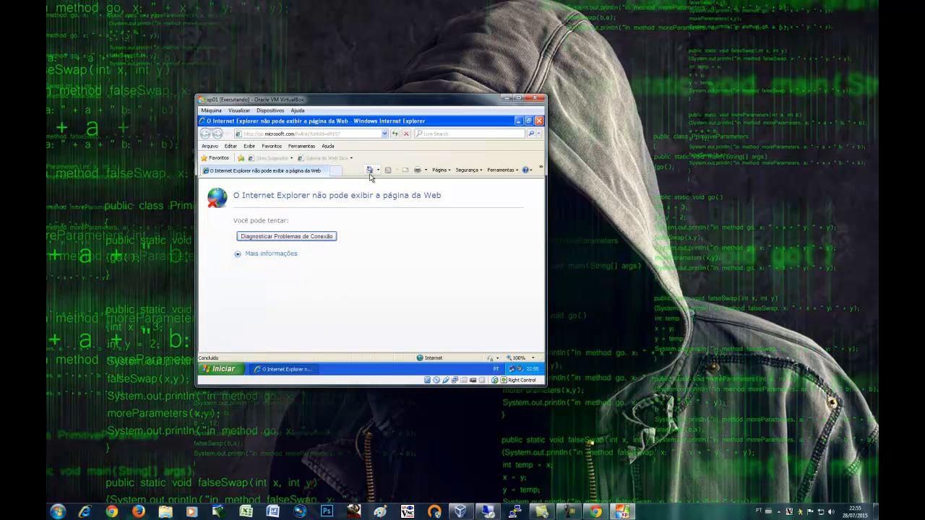
click(369, 171)
click(508, 98)
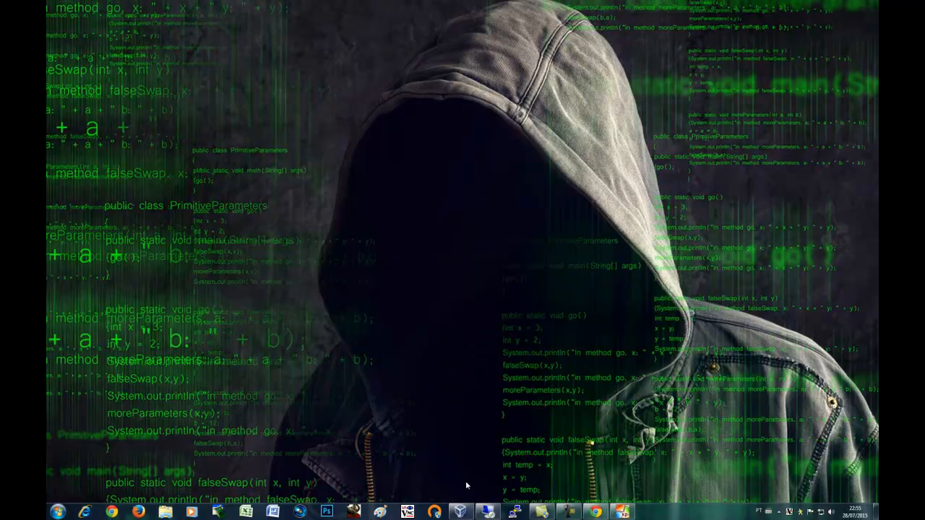
Reopen the SquidGuard log, still topped by the 22:47:38 Facebook block, then minimize Chrome
click(587, 511)
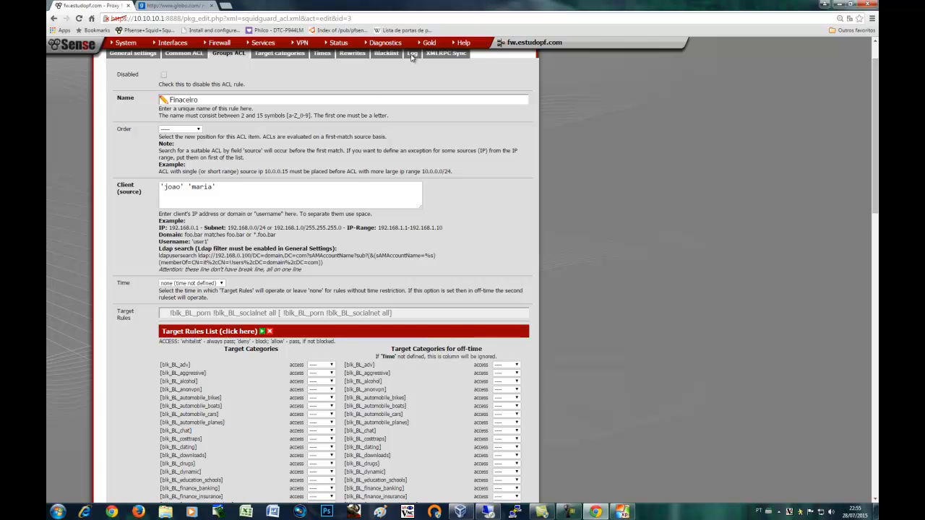
scroll(423, 209, up, 1)
click(411, 97)
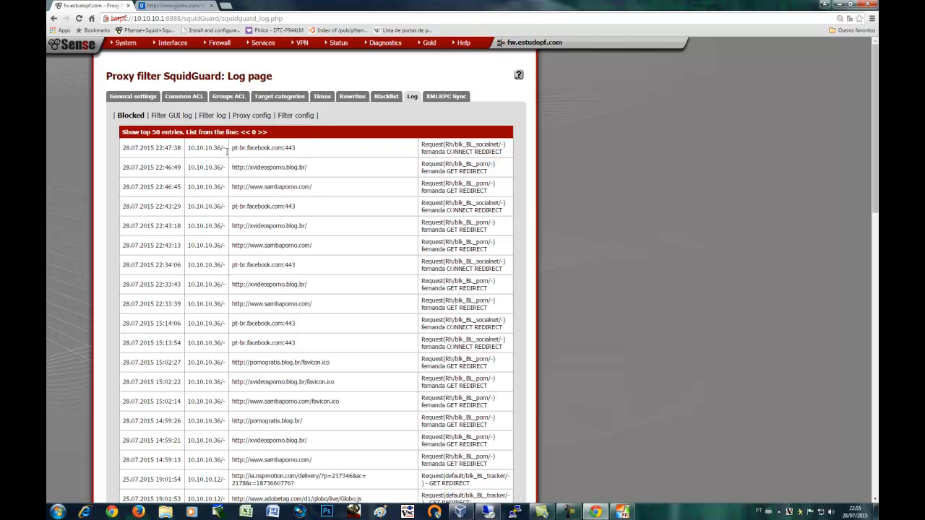
click(825, 5)
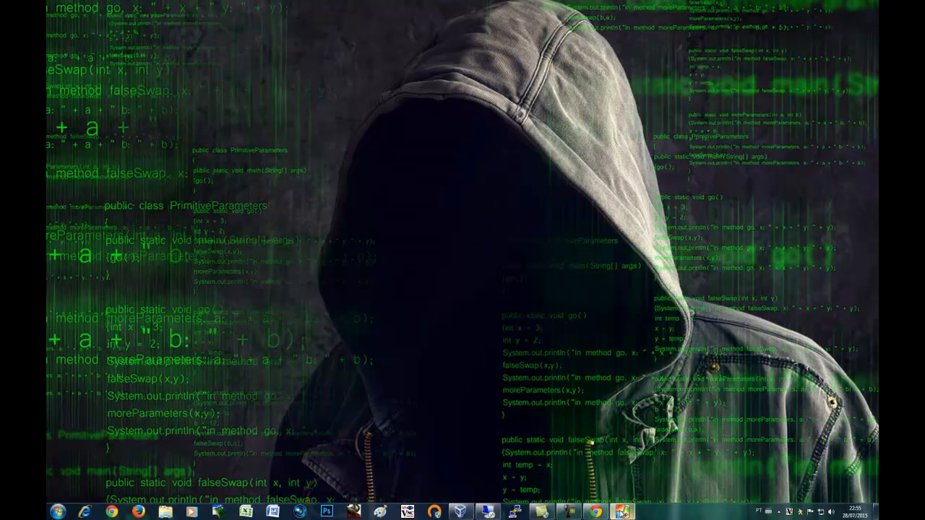
On the XP machine, set Internet Explorer's LAN proxy server to 10.10.10.1, port 3128
click(622, 512)
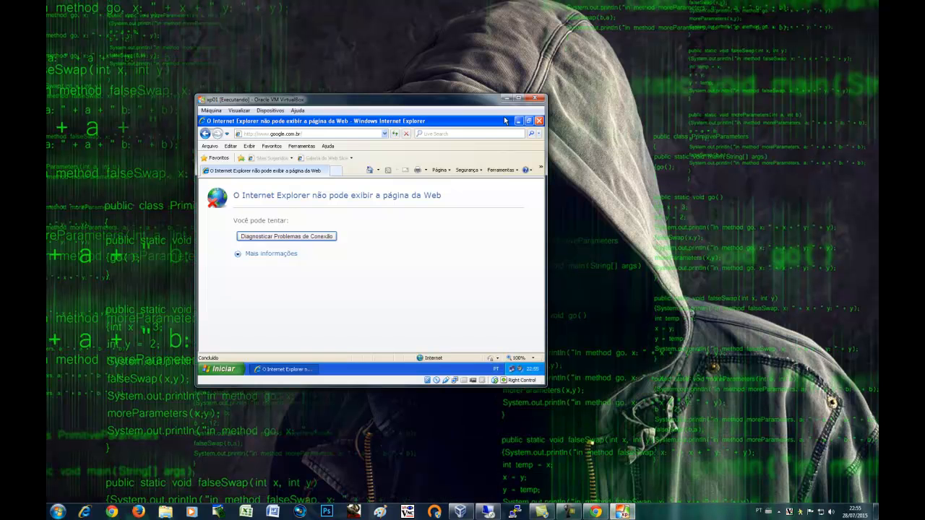
click(301, 146)
click(325, 304)
click(302, 147)
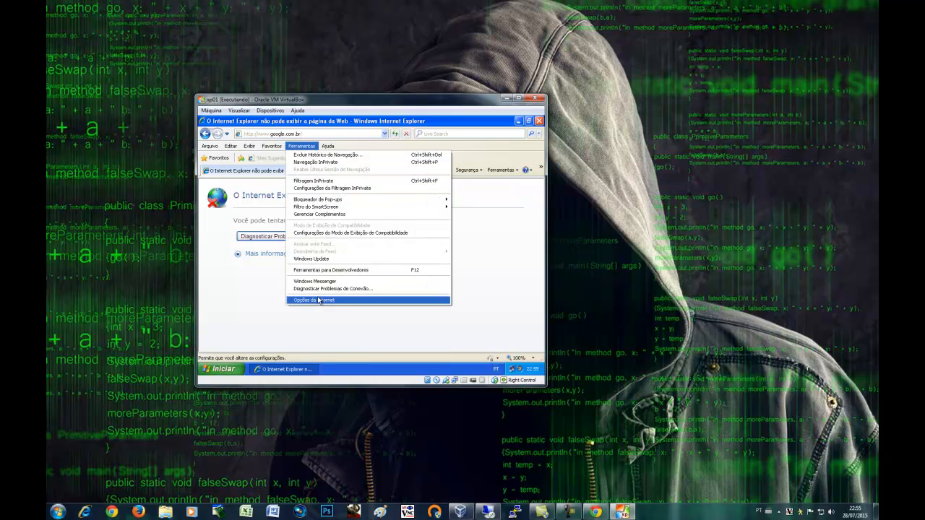
click(319, 300)
click(246, 137)
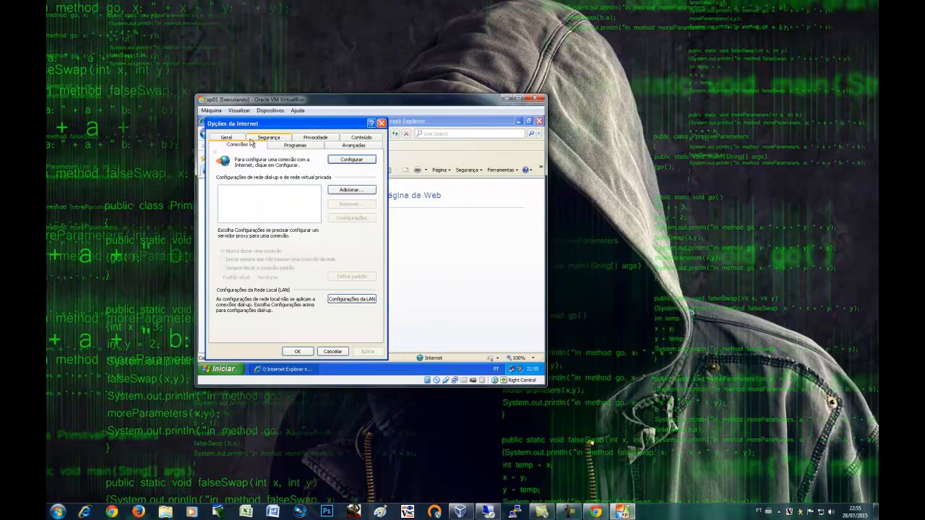
click(345, 299)
click(220, 222)
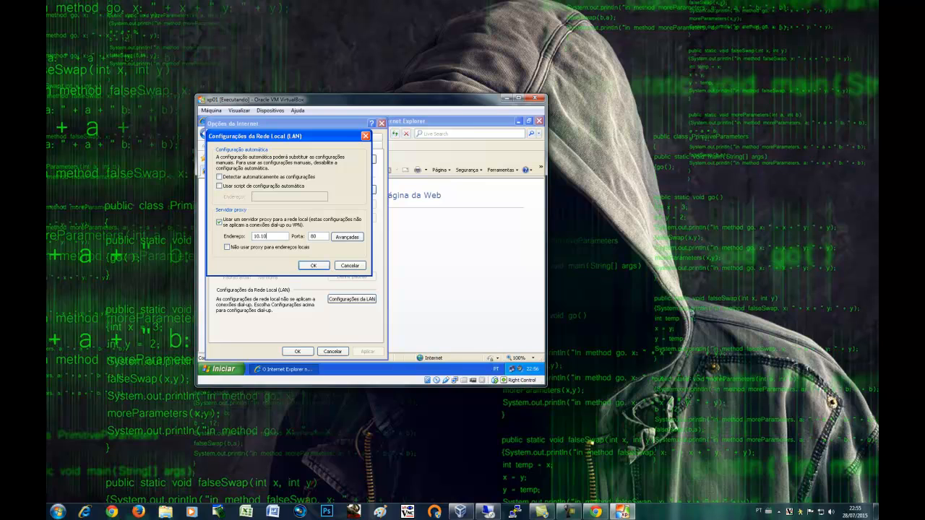
key(Tab)
text(31)
click(302, 267)
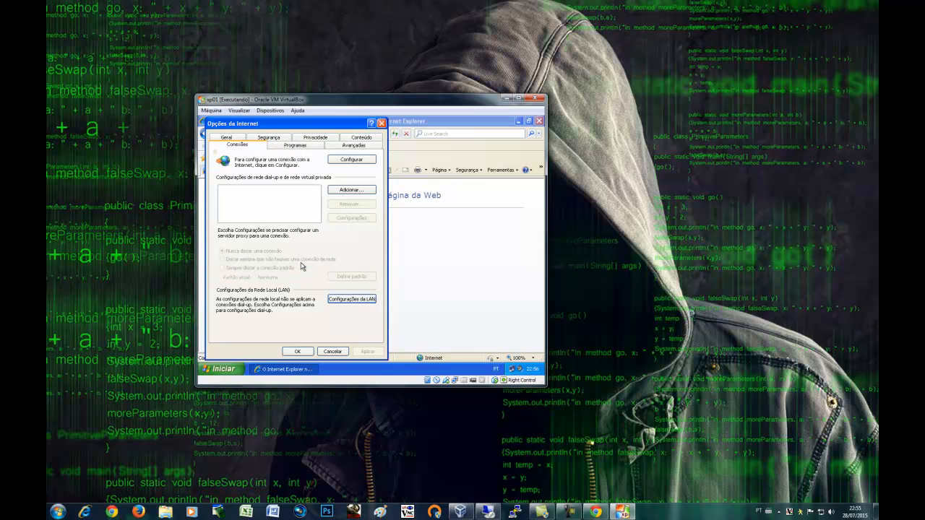
click(304, 352)
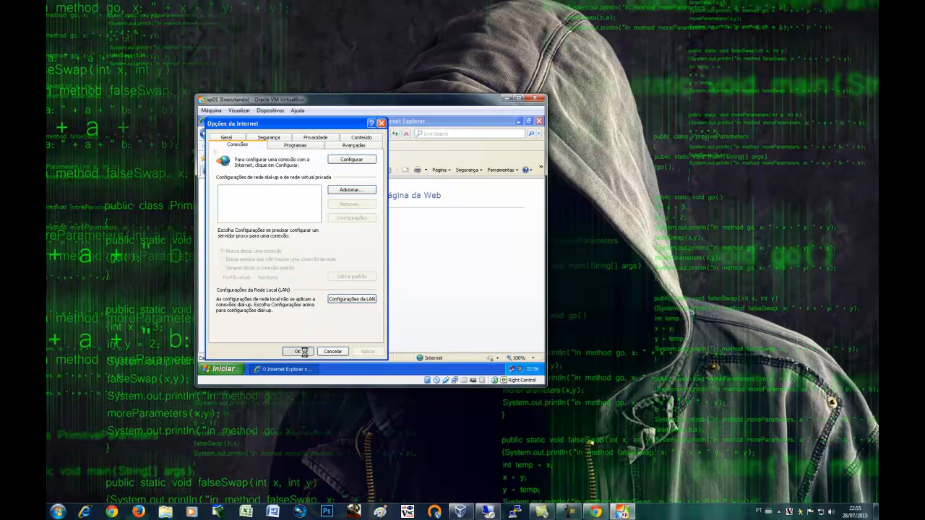
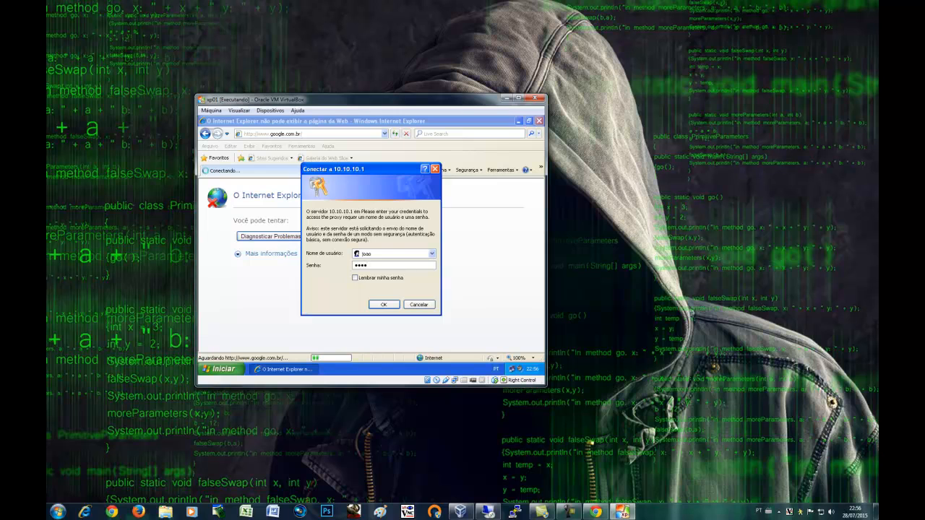
Submit the proxy login so Google loads in IE, then bring the pfSense log forward
key(Return)
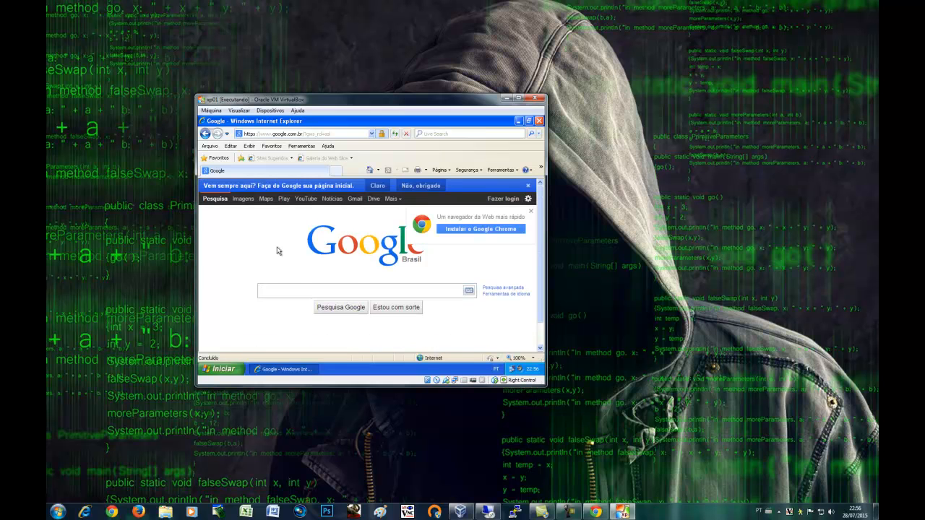
click(594, 512)
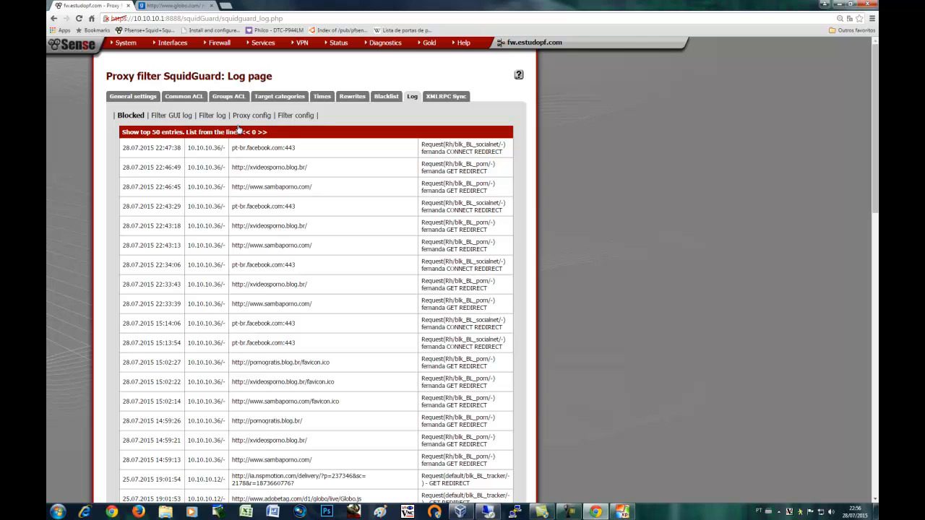
Open SquidGuard's Groups ACL page, then switch to the Remote Desktop session
click(221, 99)
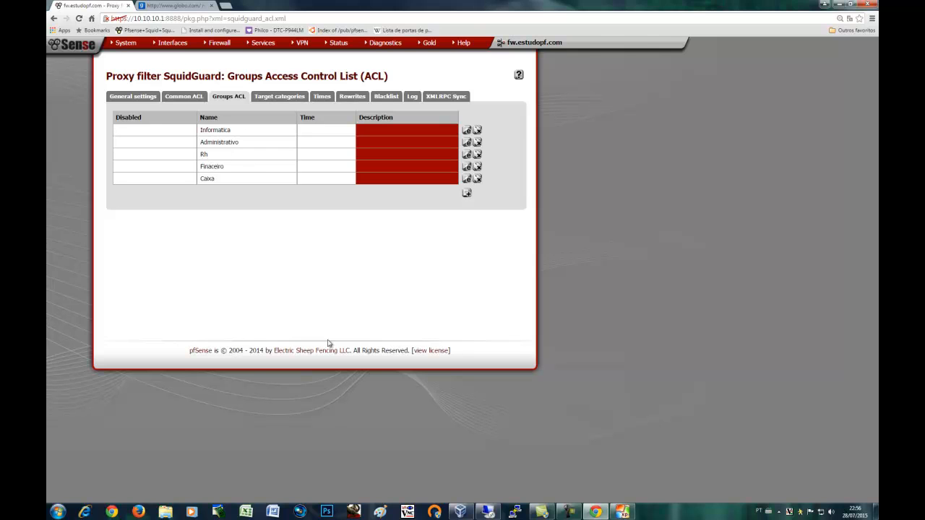
click(516, 512)
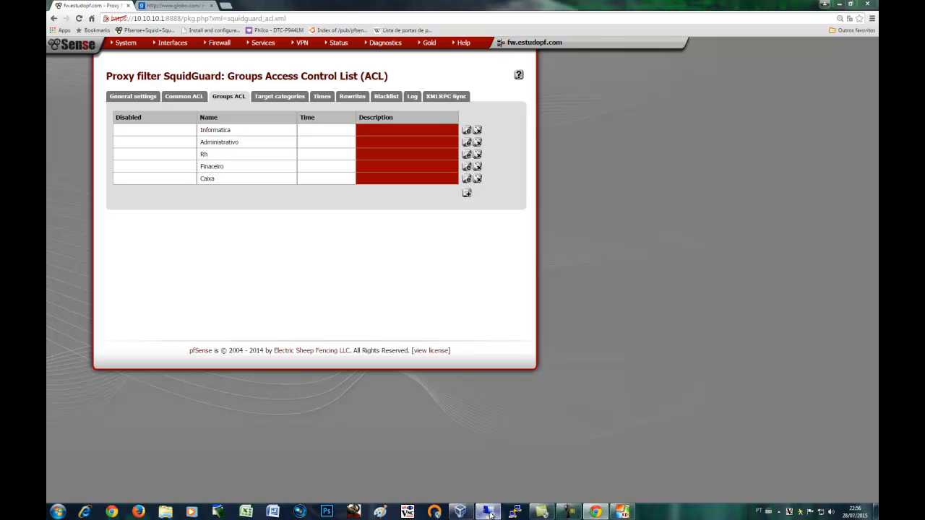
Show the Financeiro OU's users in Active Directory, then minimize the Remote Desktop window
click(230, 182)
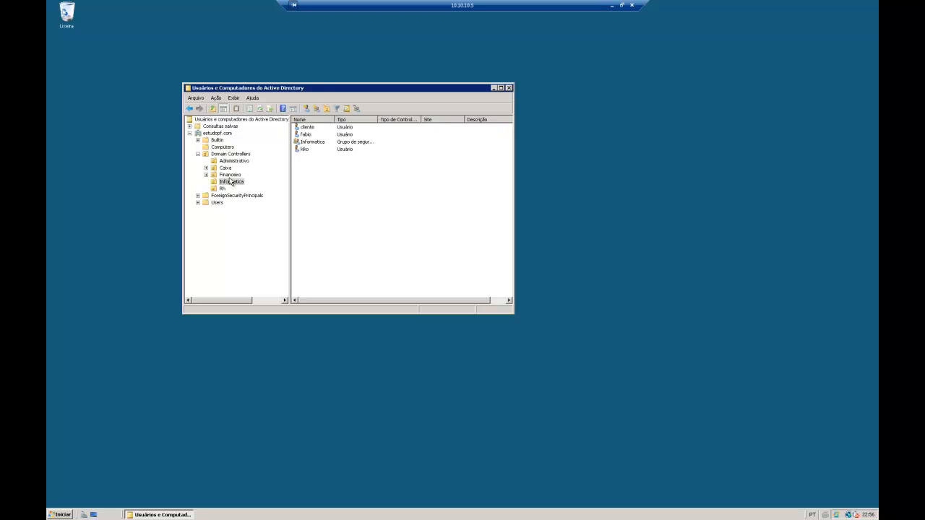
click(230, 175)
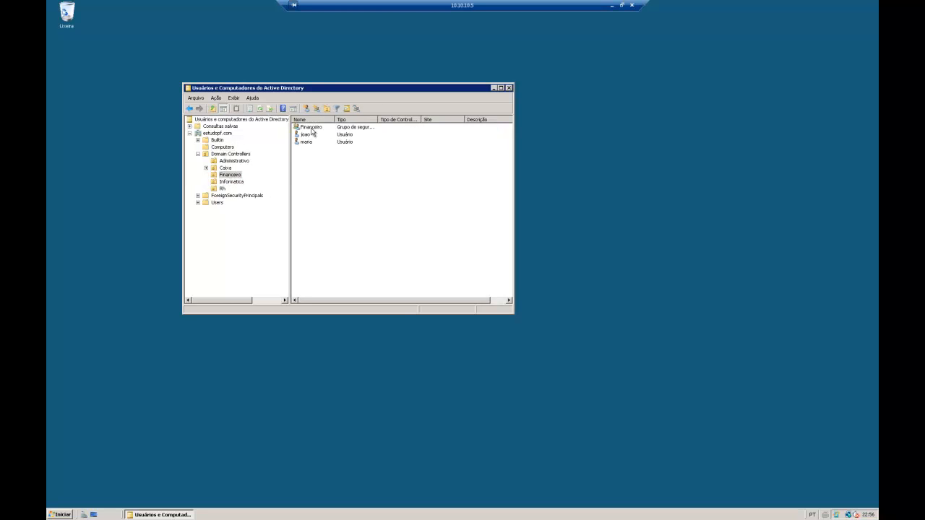
click(611, 6)
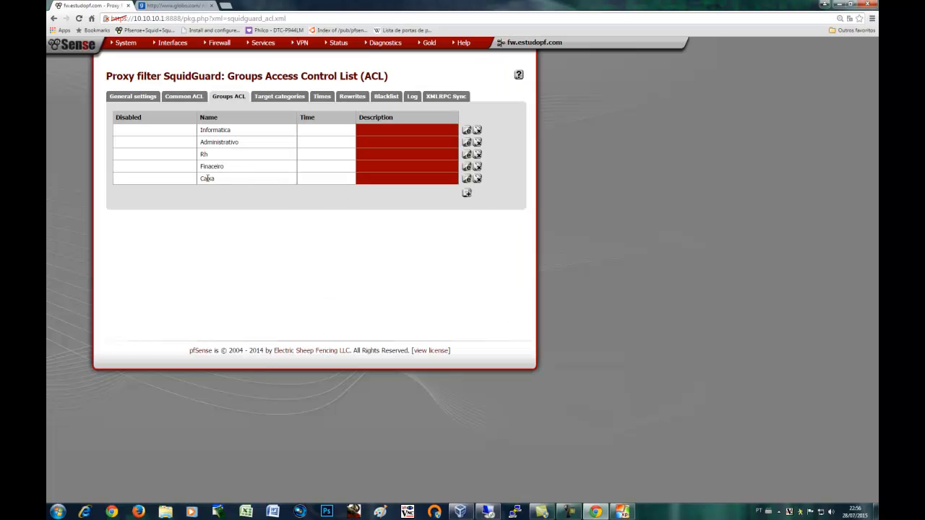
Edit the Financeiro ACL and expand its target rules, showing porn and socialnet denied
click(466, 166)
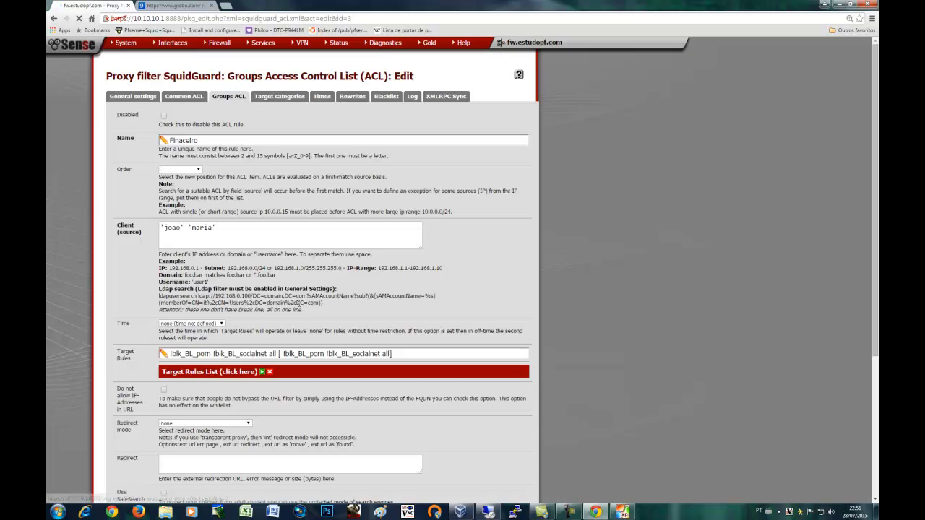
scroll(299, 307, down, 1)
scroll(299, 307, down, 1)
click(262, 289)
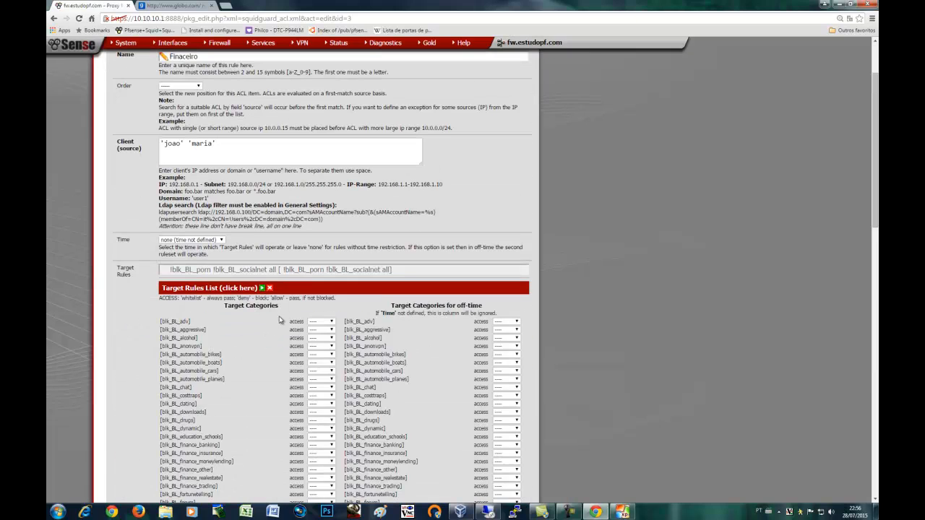
scroll(292, 327, down, 4)
scroll(290, 325, down, 4)
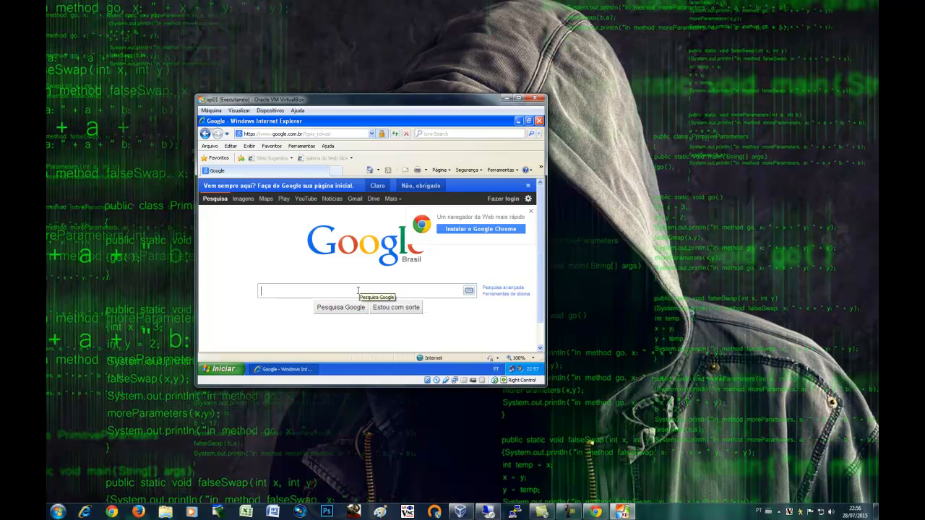
Search Google for porno and open Boa Foda, Videos Porno Brasil and Porno Tube in new tabs
text(rn)
key(Return)
scroll(361, 297, down, 1)
scroll(361, 296, down, 5)
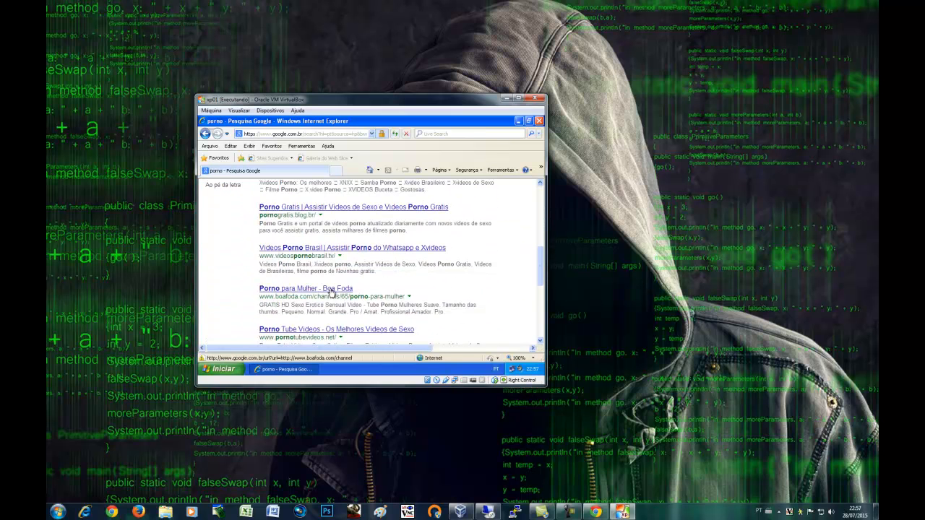
middle_click(331, 292)
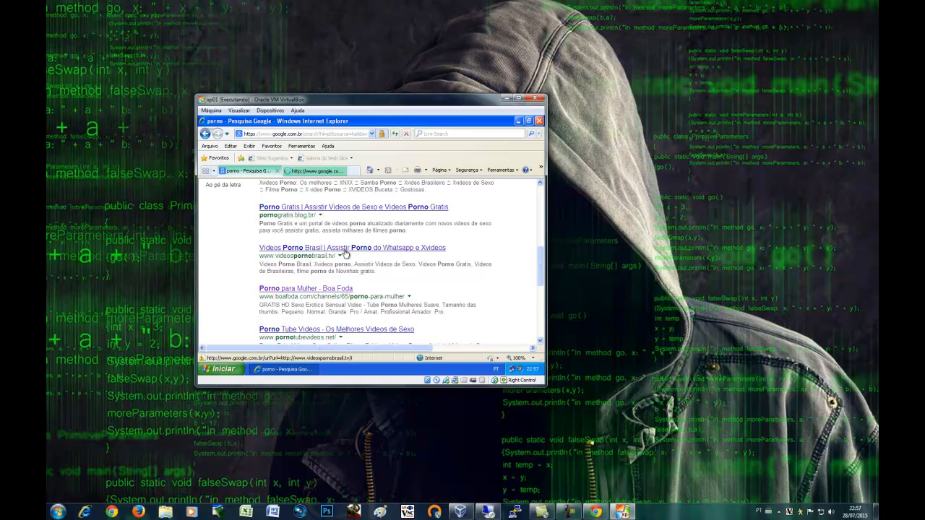
middle_click(345, 252)
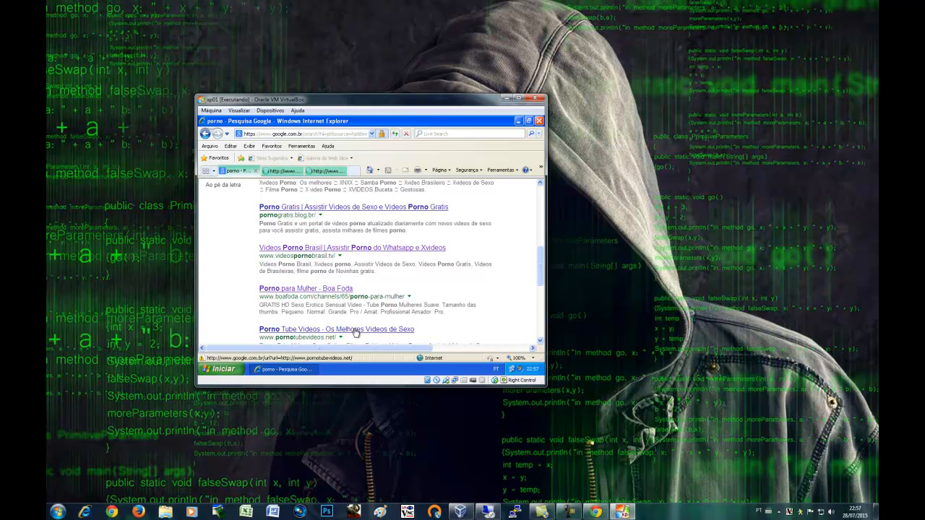
middle_click(356, 331)
Check each new result tab, which loads blank, then minimize the XP VM window
click(540, 342)
scroll(418, 305, down, 2)
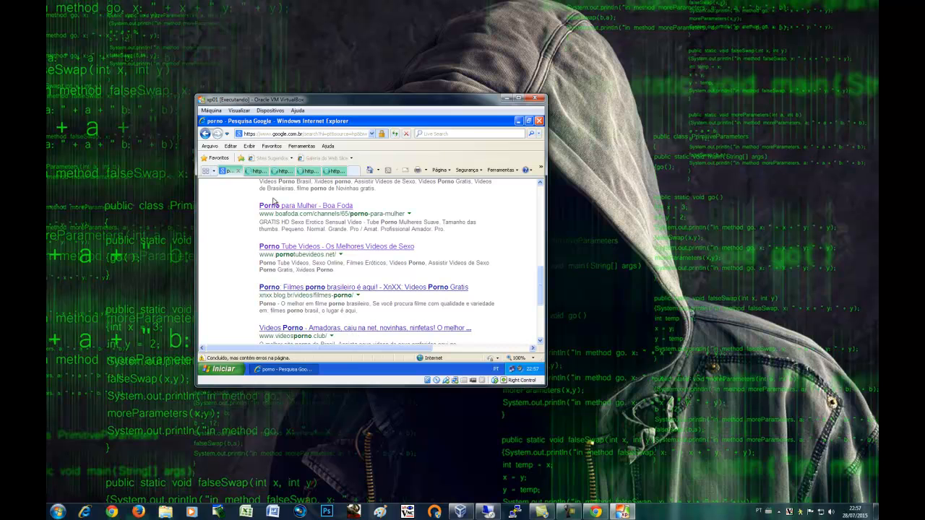
click(253, 170)
click(283, 172)
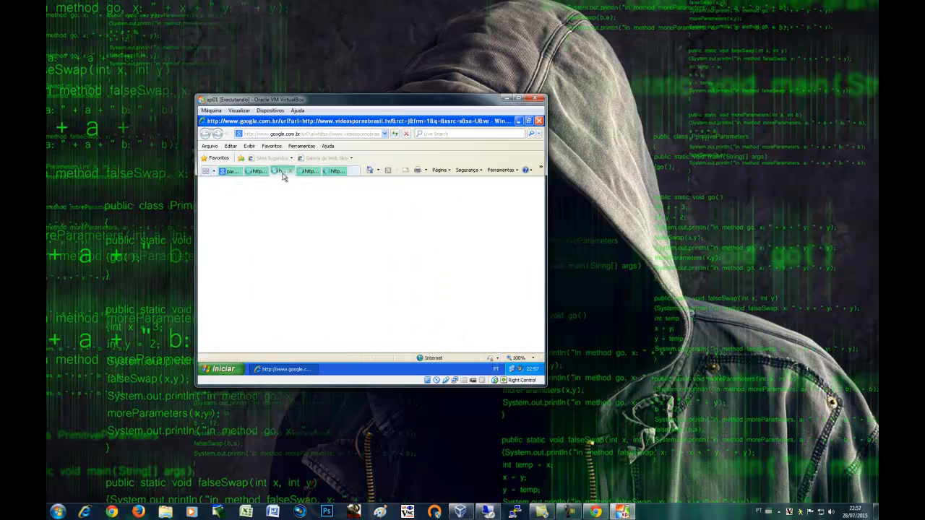
click(310, 175)
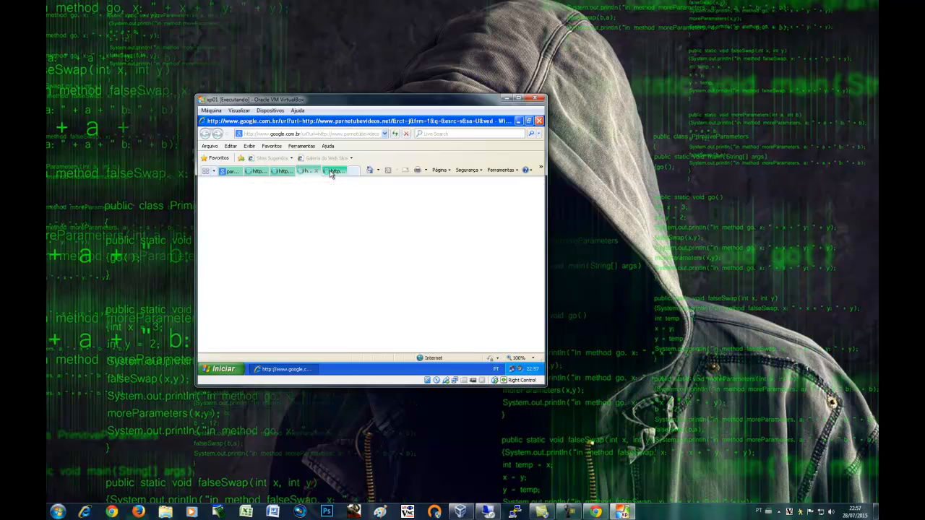
click(332, 174)
click(515, 117)
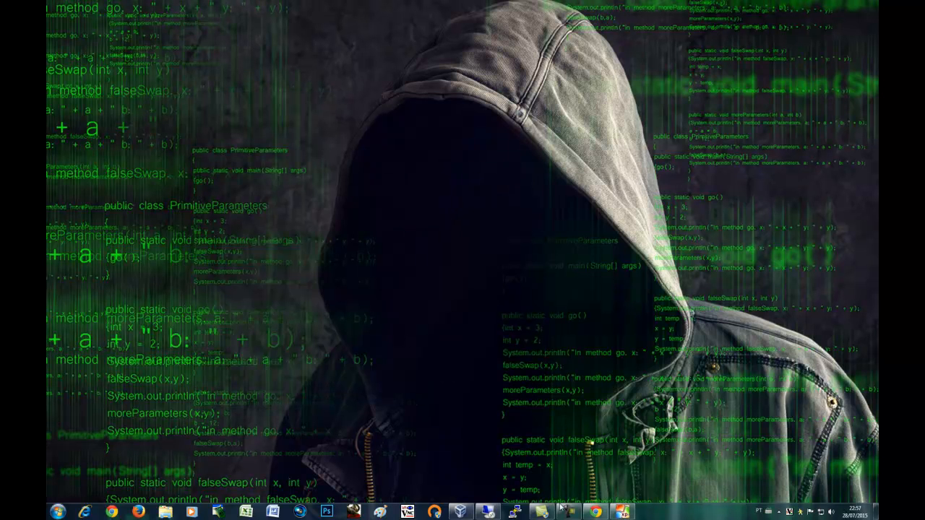
In the SquidGuard log, highlight the newest blocked URL and Financeiro user names, then minimize Chrome
click(595, 512)
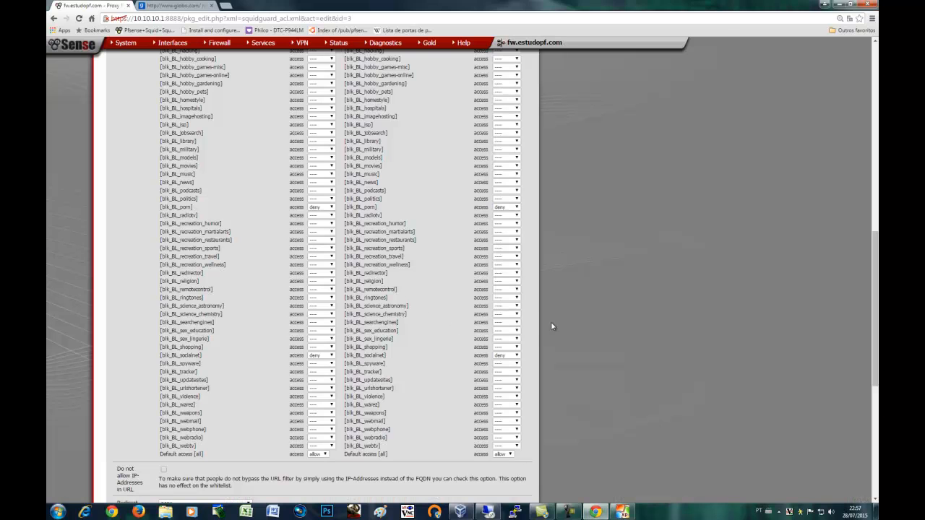
scroll(536, 325, up, 10)
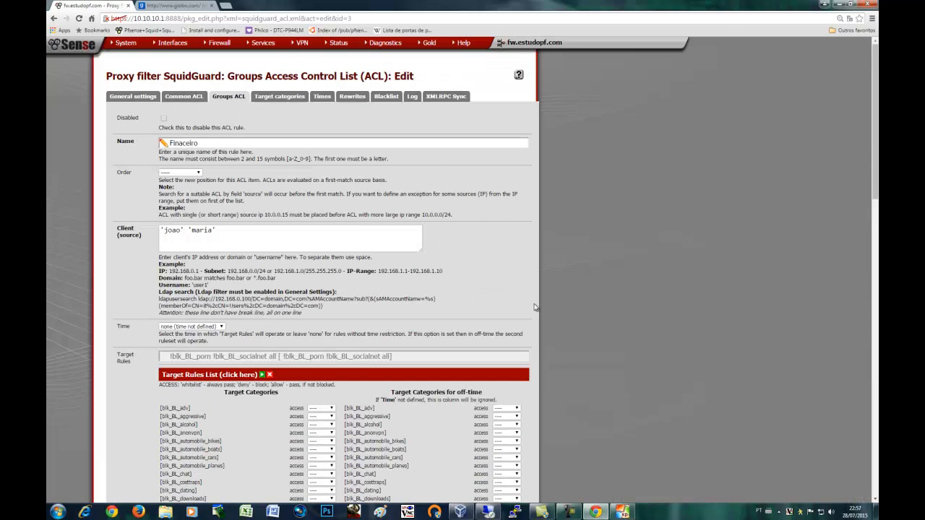
click(416, 101)
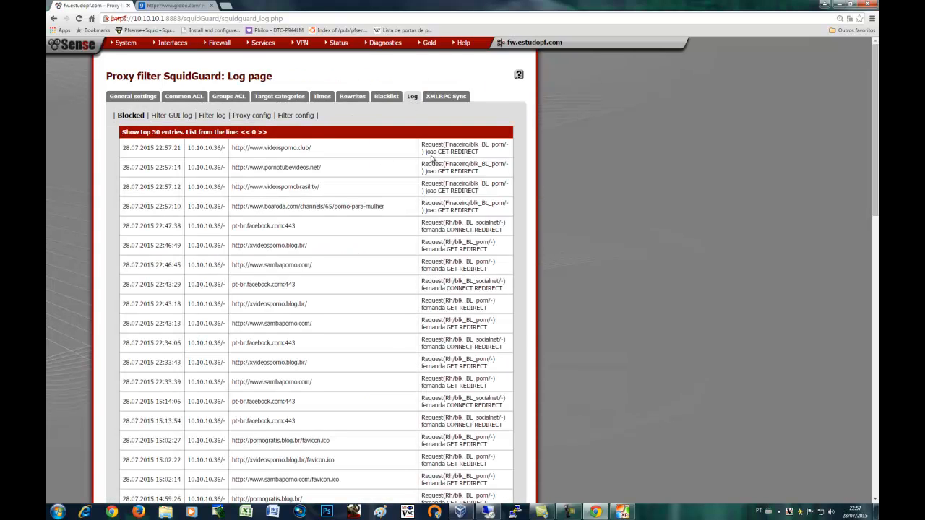
drag(323, 149, 191, 148)
drag(422, 153, 438, 152)
drag(424, 171, 435, 171)
click(520, 129)
click(838, 6)
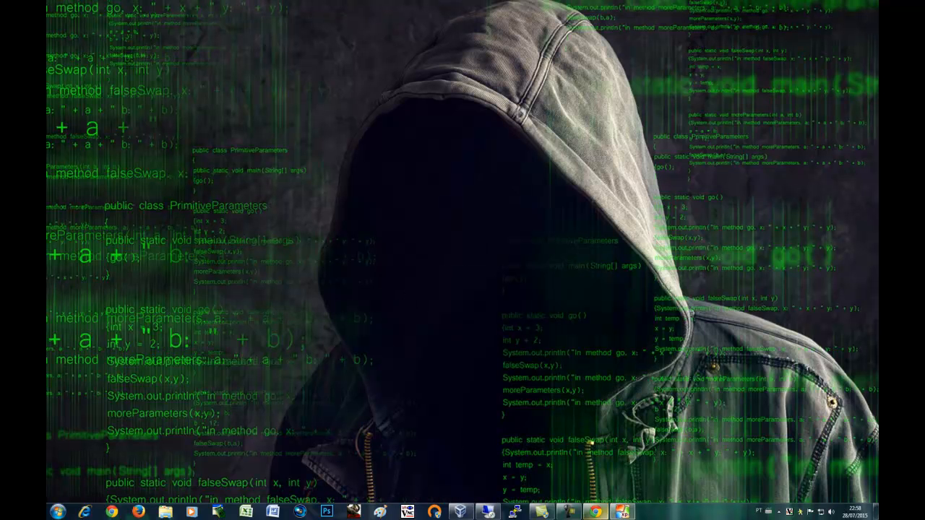
Close each blocked result tab, cancelling the close-all prompt, and select the search query
click(622, 512)
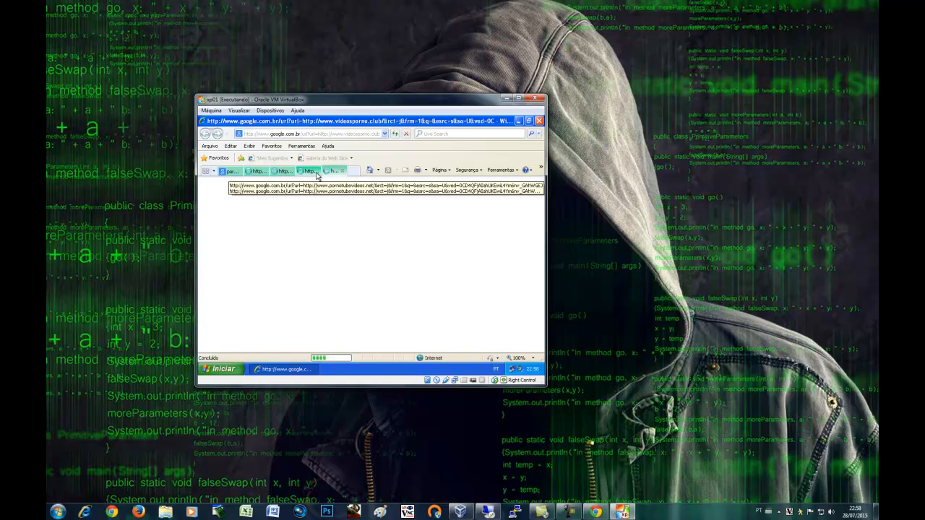
click(342, 171)
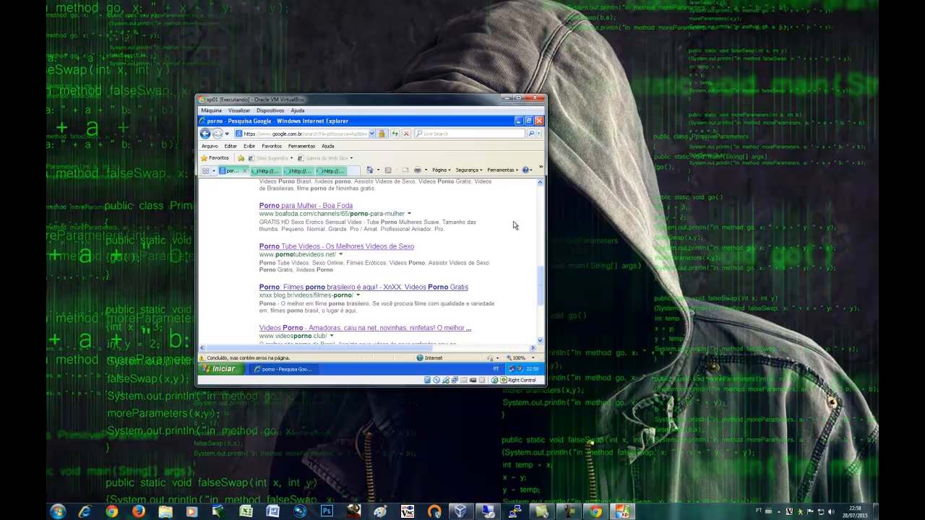
scroll(470, 217, up, 10)
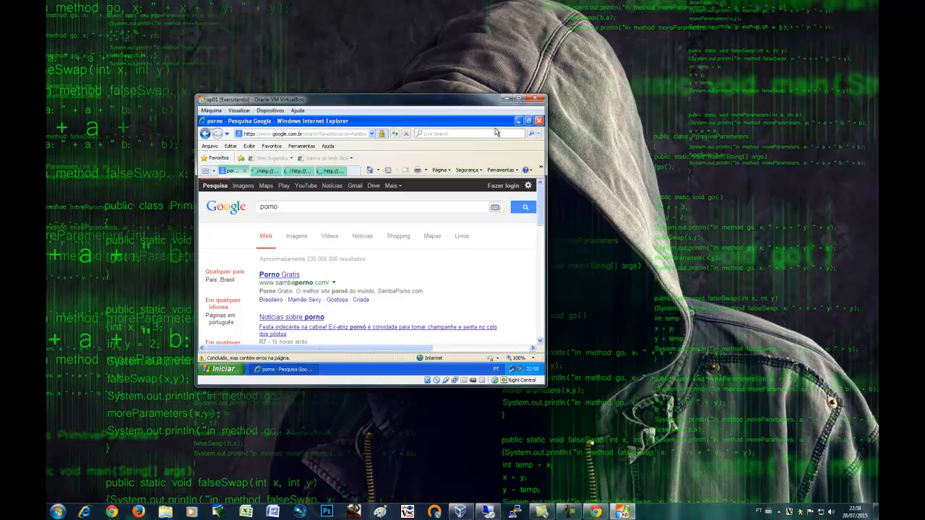
click(538, 120)
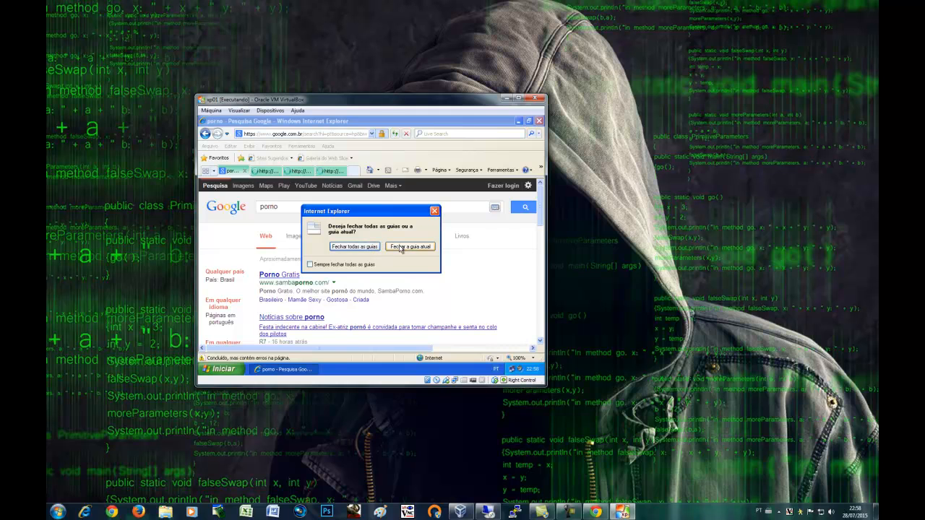
click(435, 212)
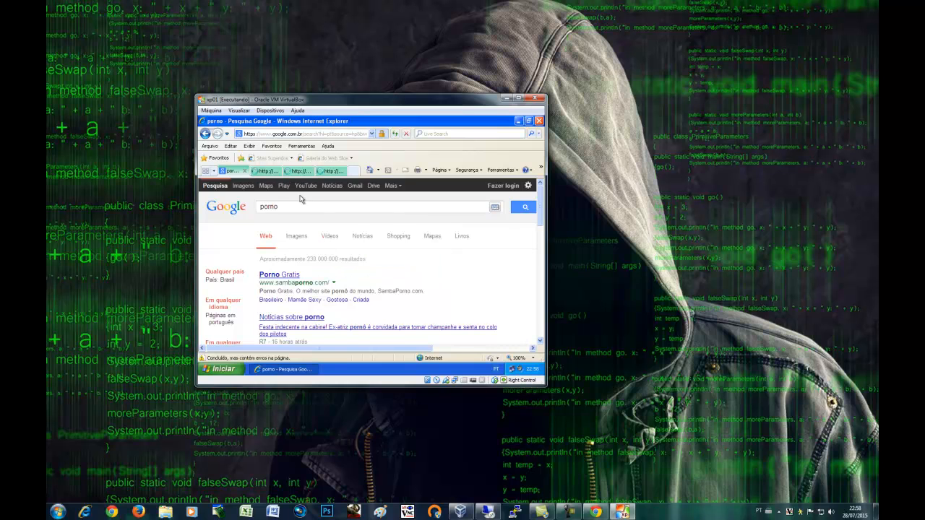
click(267, 172)
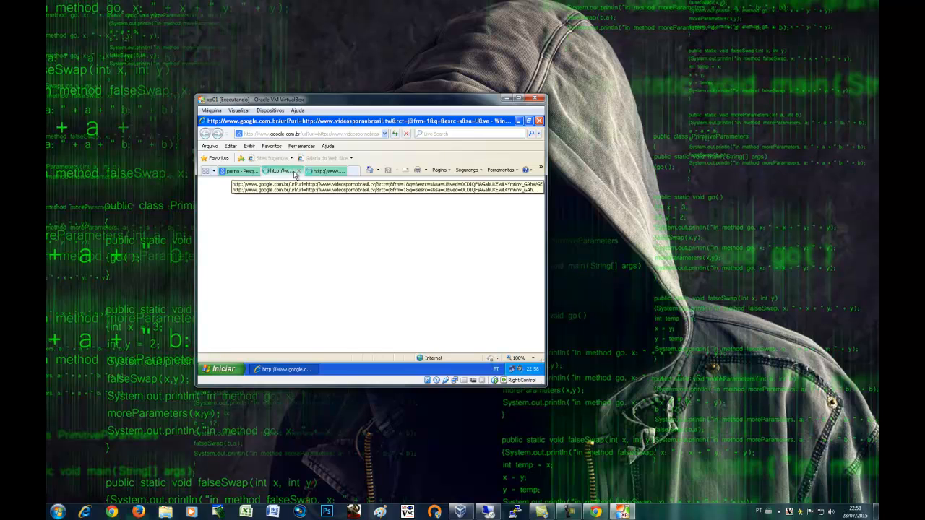
click(297, 171)
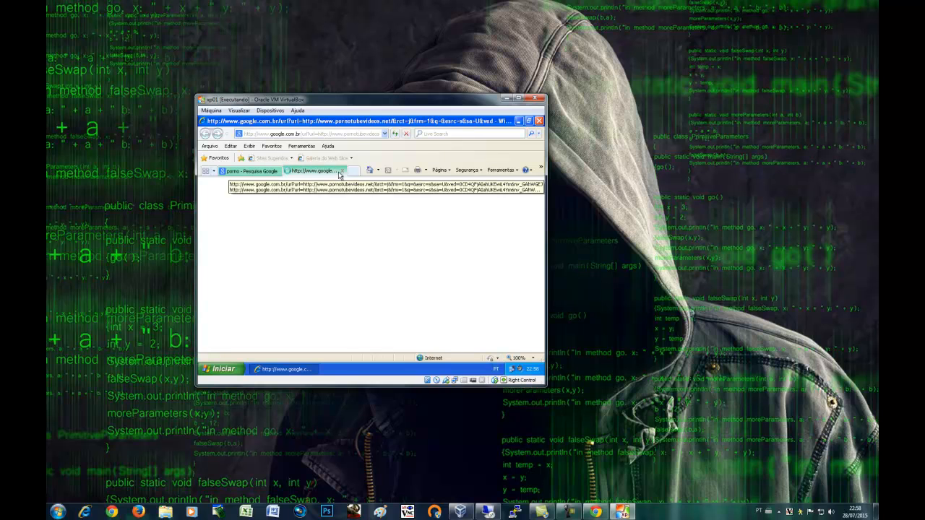
click(344, 171)
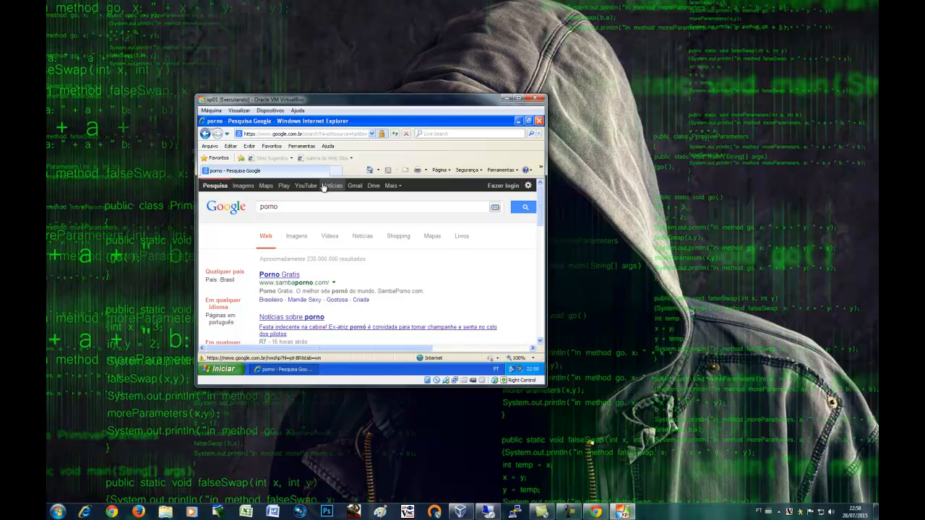
drag(279, 208, 255, 212)
Search Google for uol and view the UOL site in a new tab
text(uol)
key(Return)
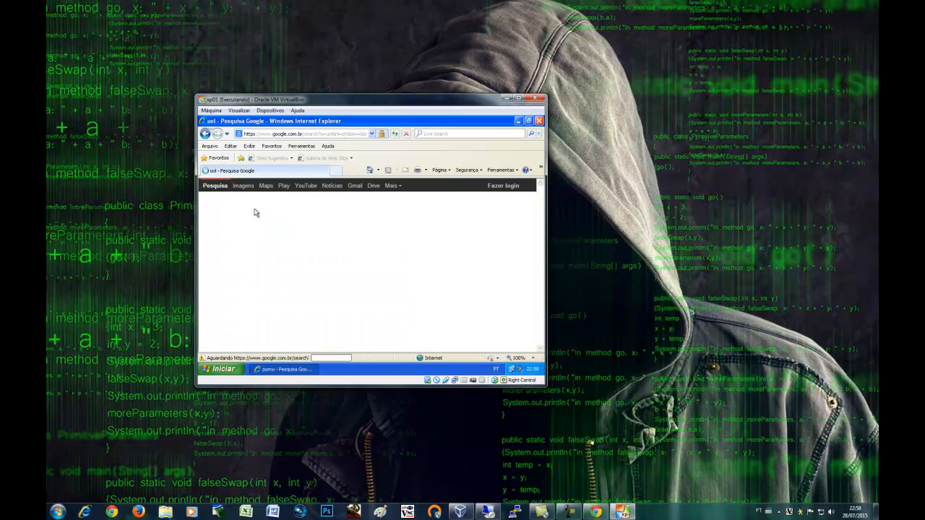
click(289, 279)
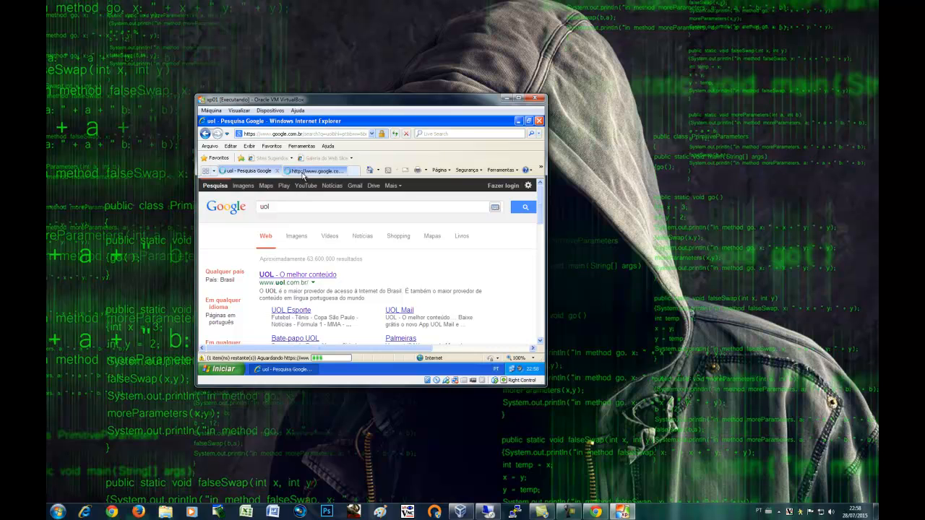
click(304, 174)
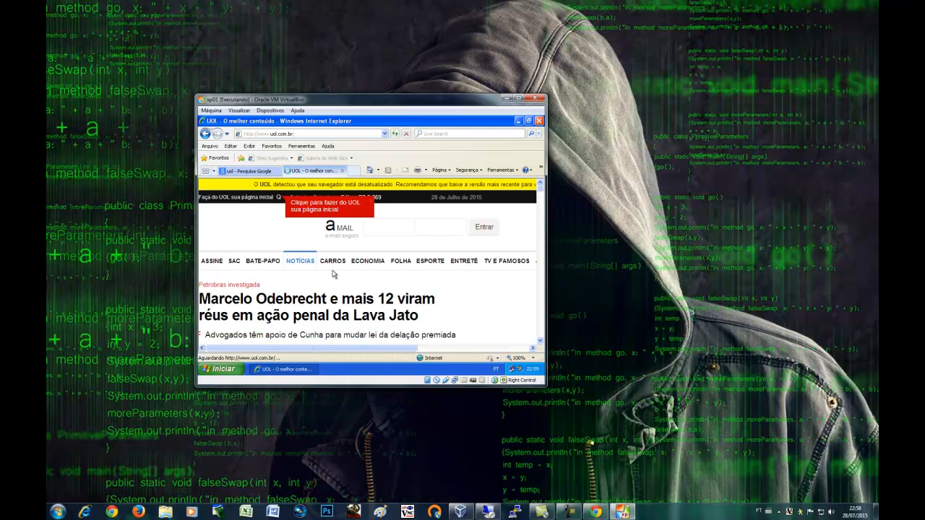
scroll(333, 273, down, 3)
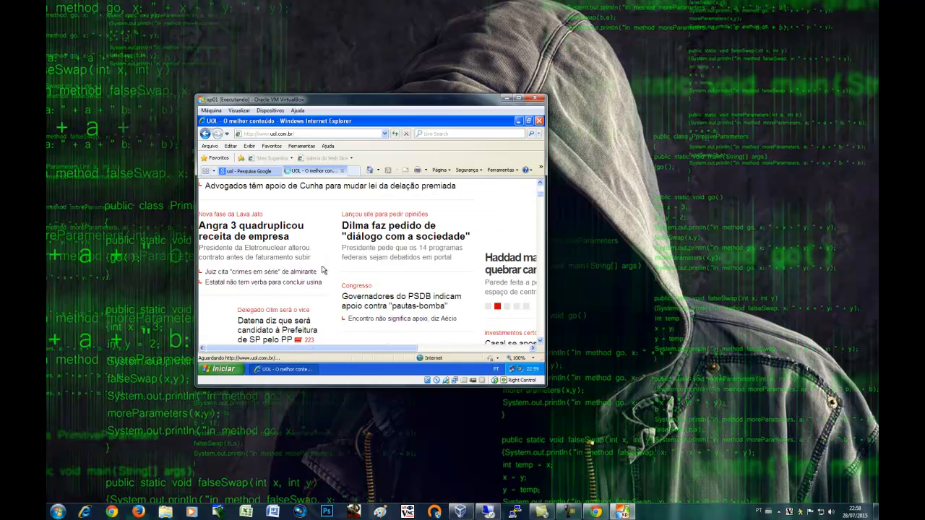
click(250, 173)
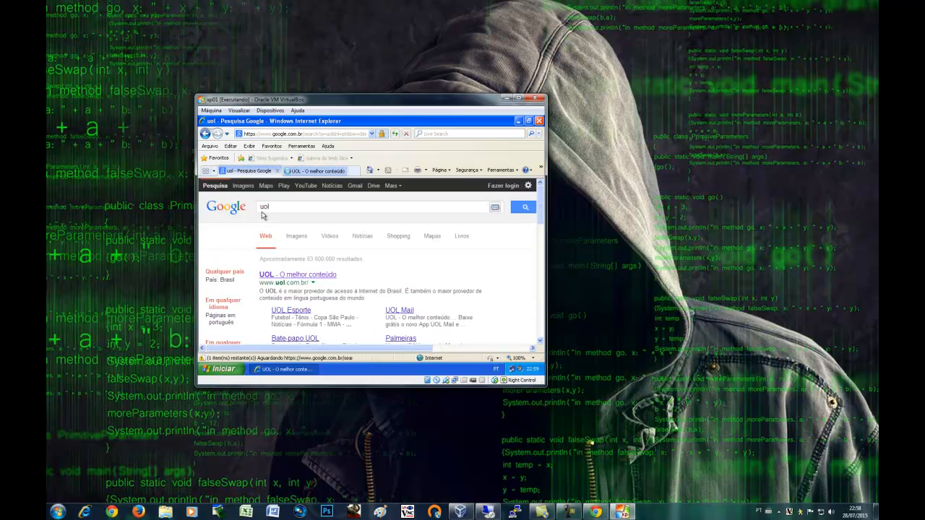
scroll(338, 273, down, 4)
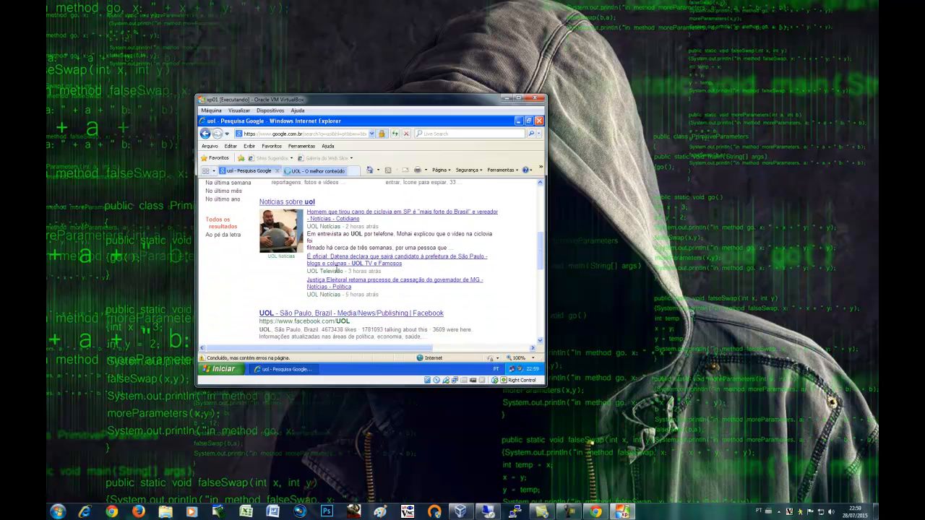
scroll(336, 269, down, 2)
scroll(337, 268, up, 7)
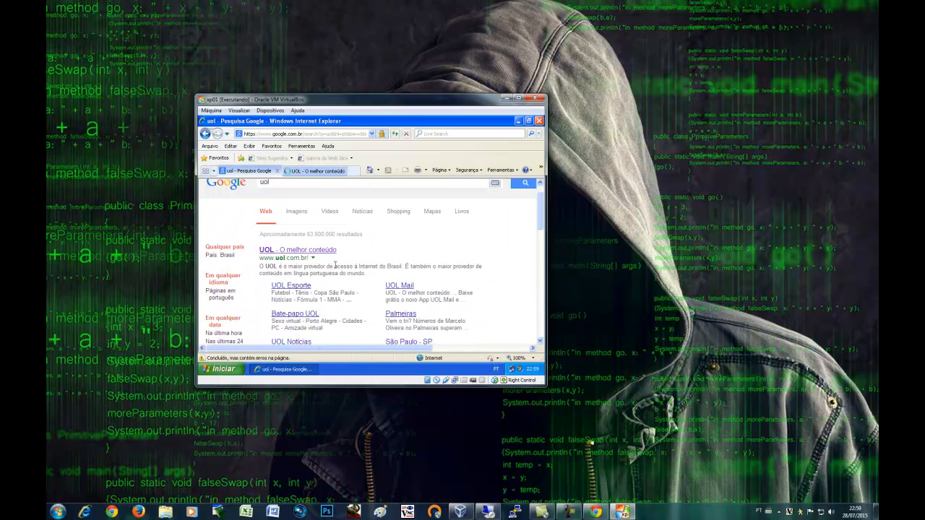
Close Internet Explorer with all its tabs and refresh the XP desktop twice
click(539, 121)
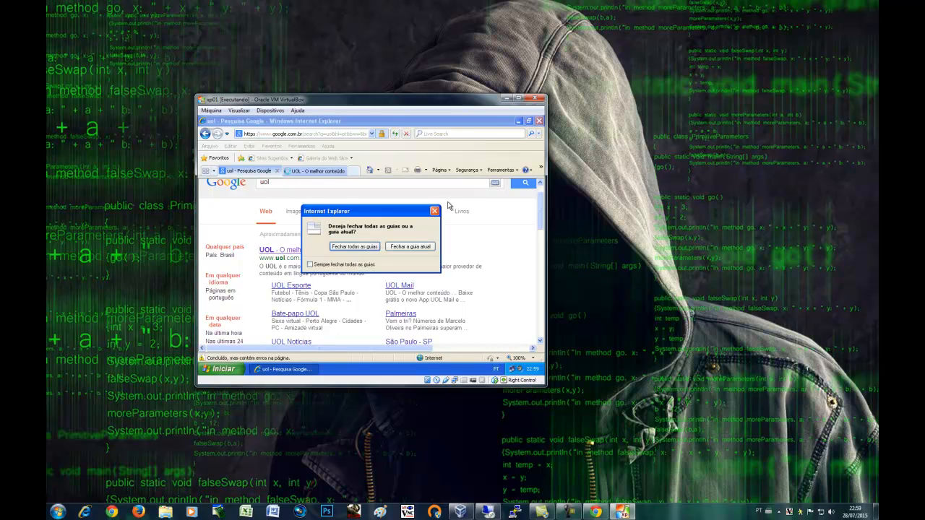
click(369, 250)
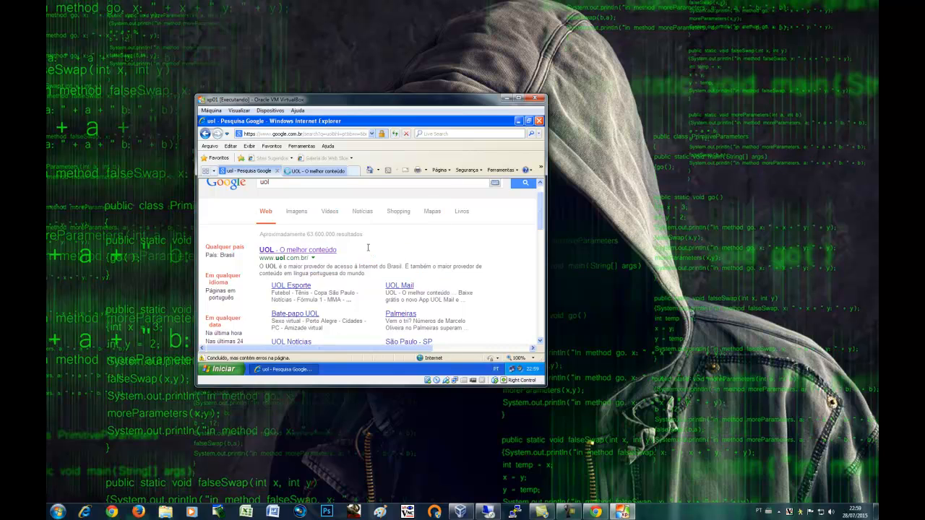
right_click(344, 193)
click(358, 207)
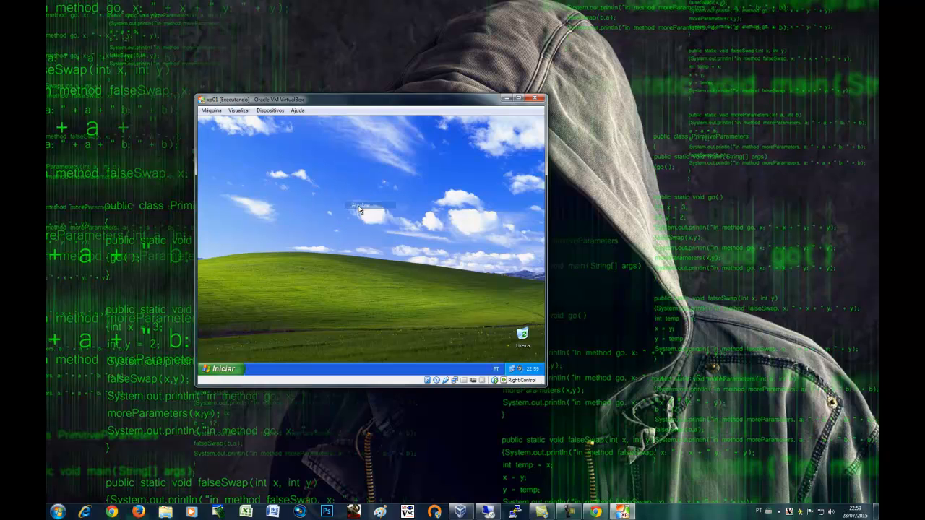
right_click(372, 222)
click(387, 234)
Relaunch Internet Explorer from Start, authenticate to the proxy, and search Google for facebook
click(220, 368)
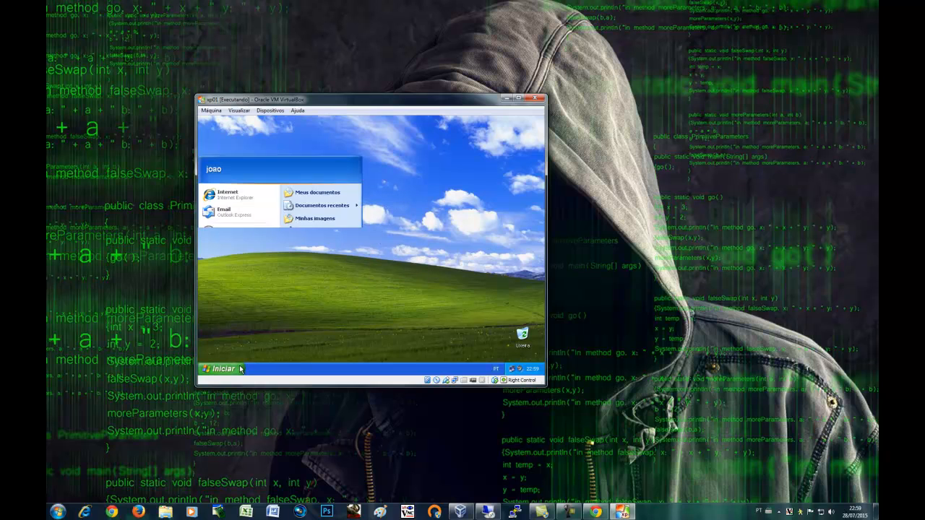
click(244, 196)
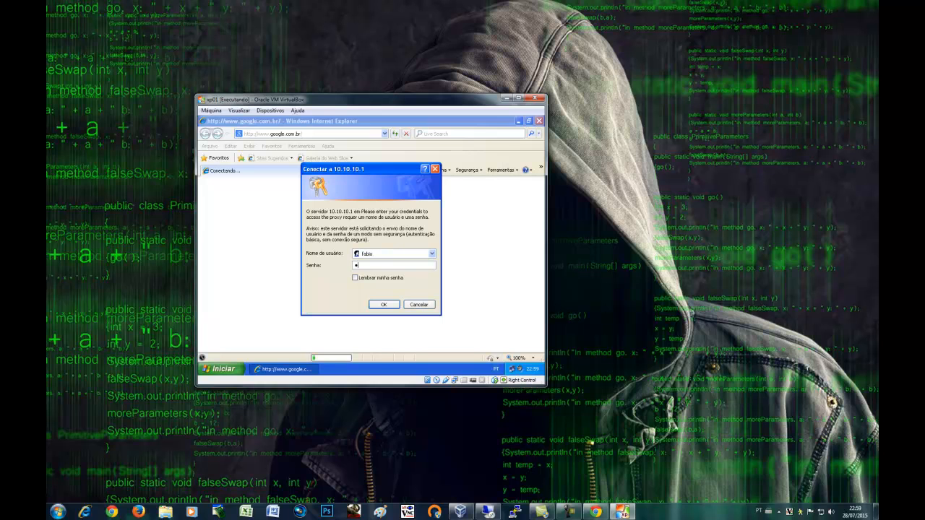
key(Return)
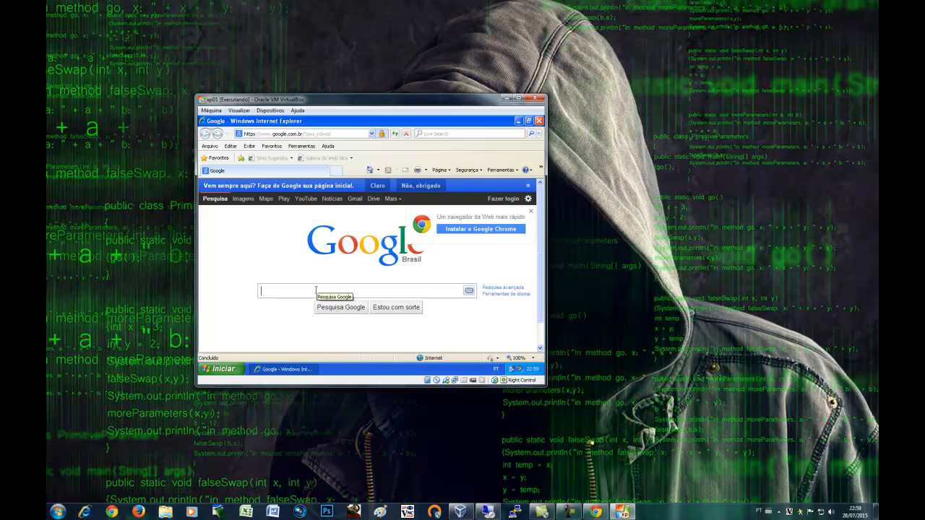
text(acebo)
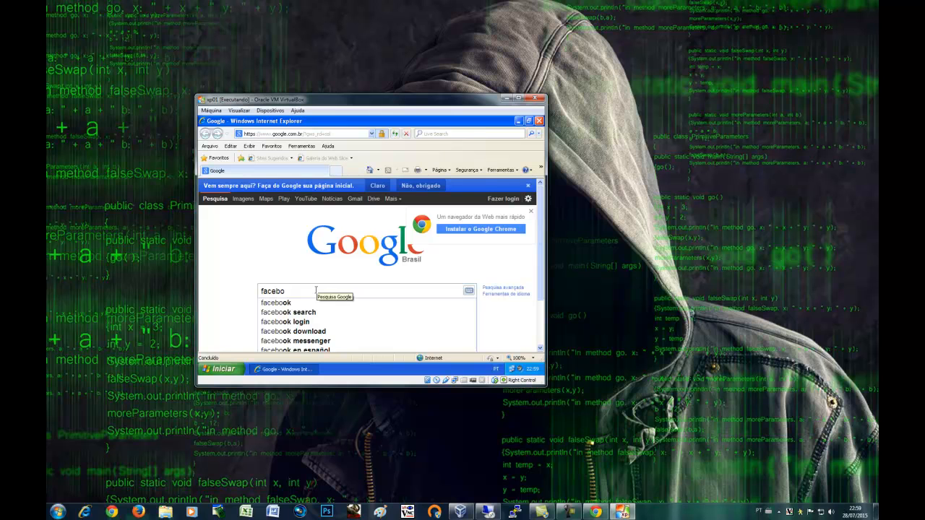
text(ok)
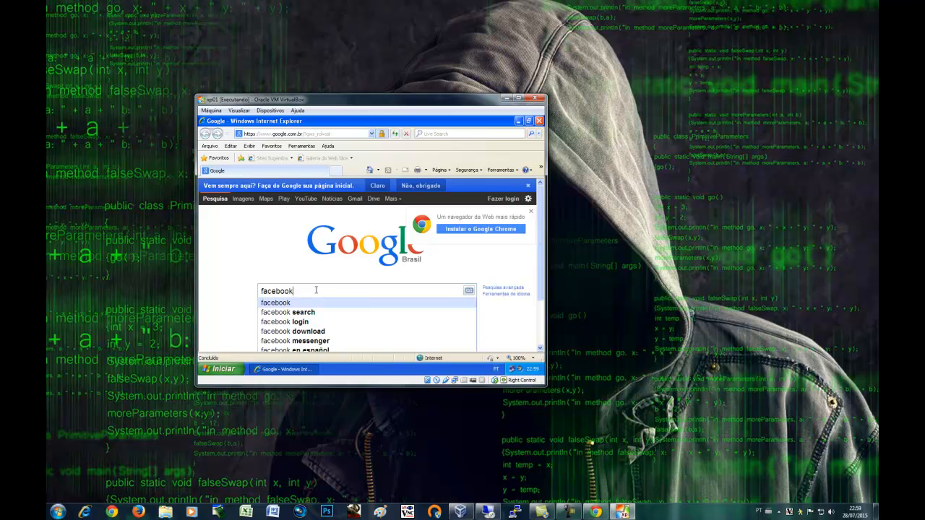
key(Return)
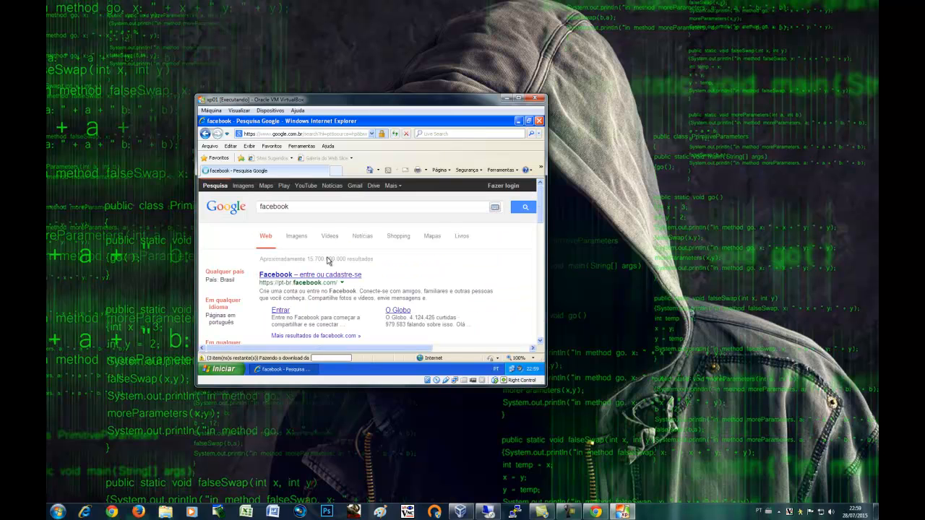
Load the Facebook login page through the proxy, then force-quit the unresponsive browser
click(316, 280)
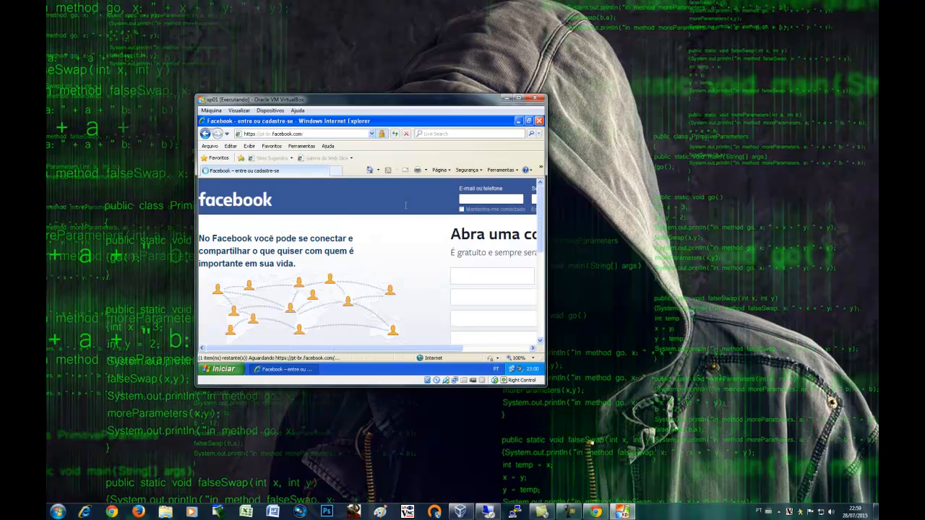
drag(437, 350, 500, 350)
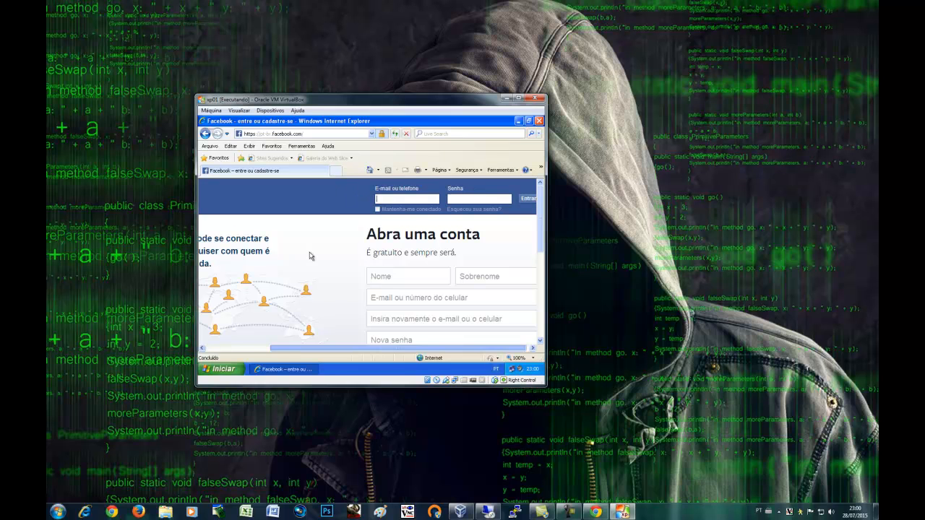
right_click(263, 370)
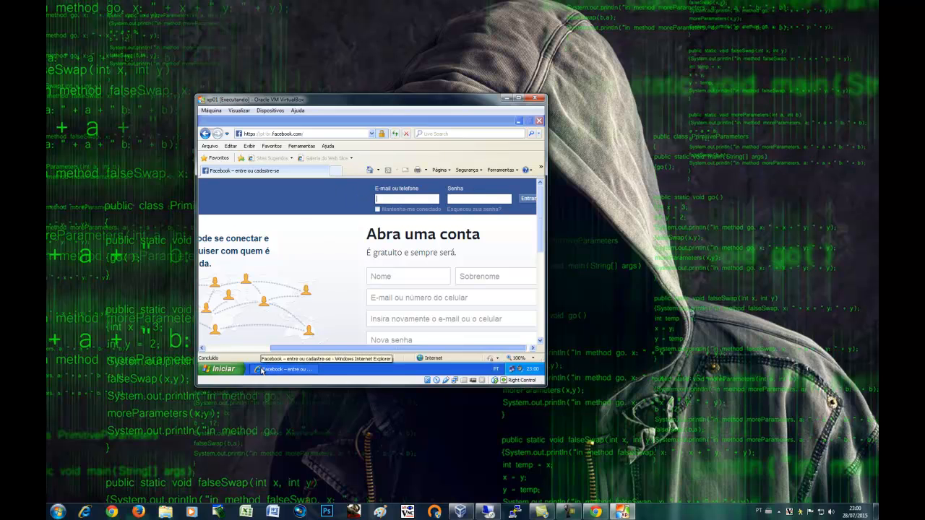
click(278, 362)
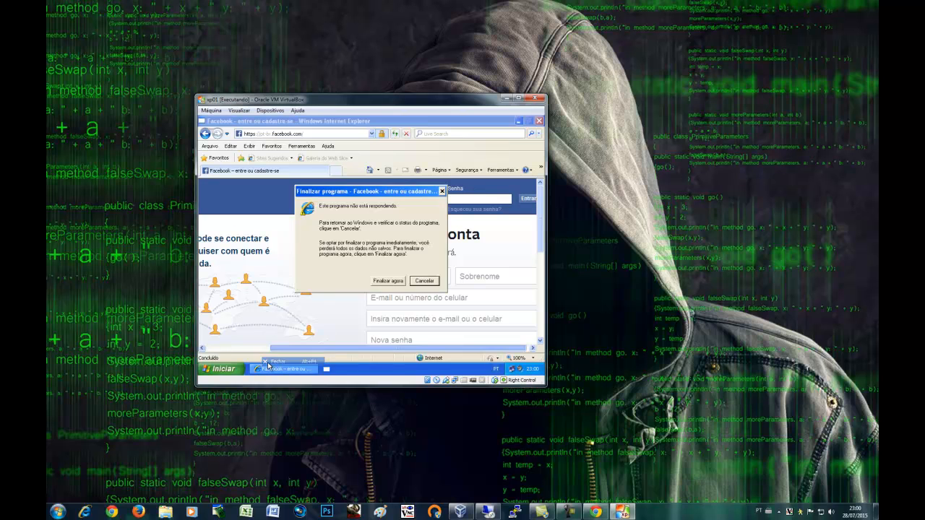
click(388, 281)
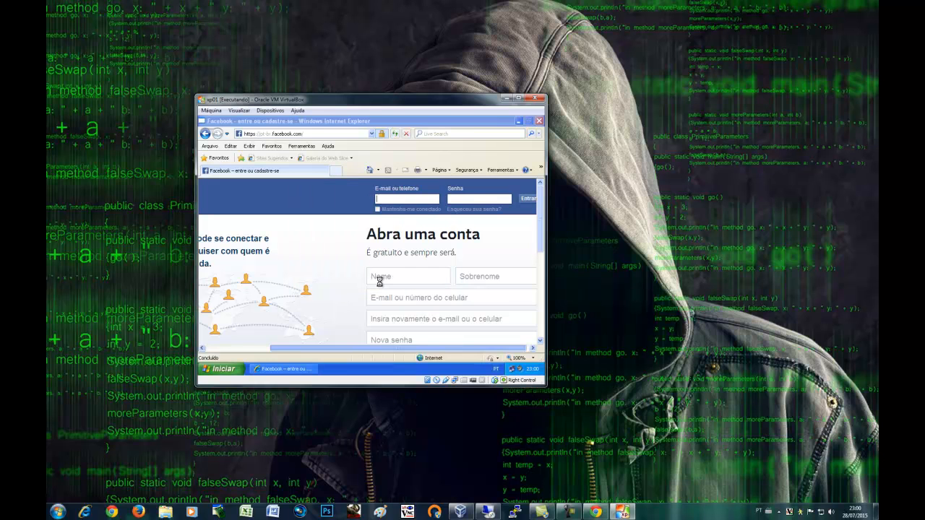
click(539, 122)
click(388, 281)
Choose Fazer logoff from the XP Start menu and bring the remote server session forward
click(225, 369)
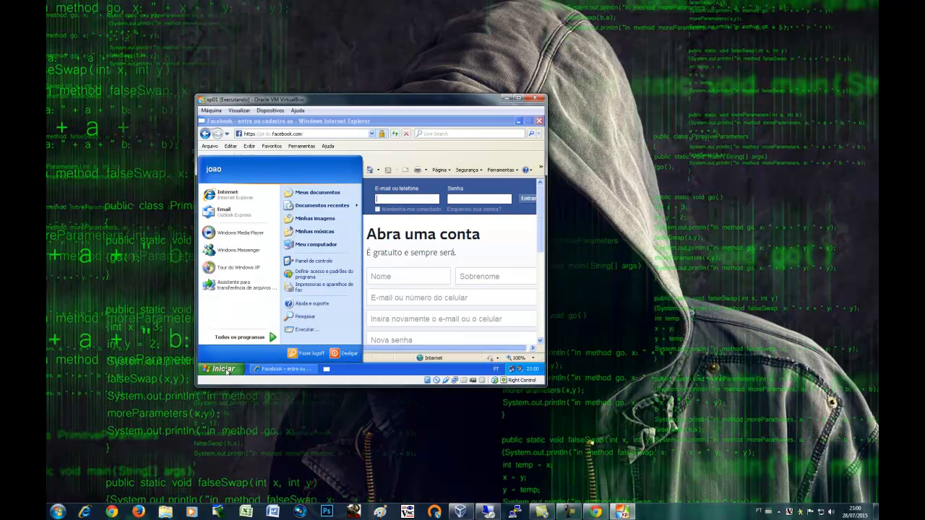
click(308, 355)
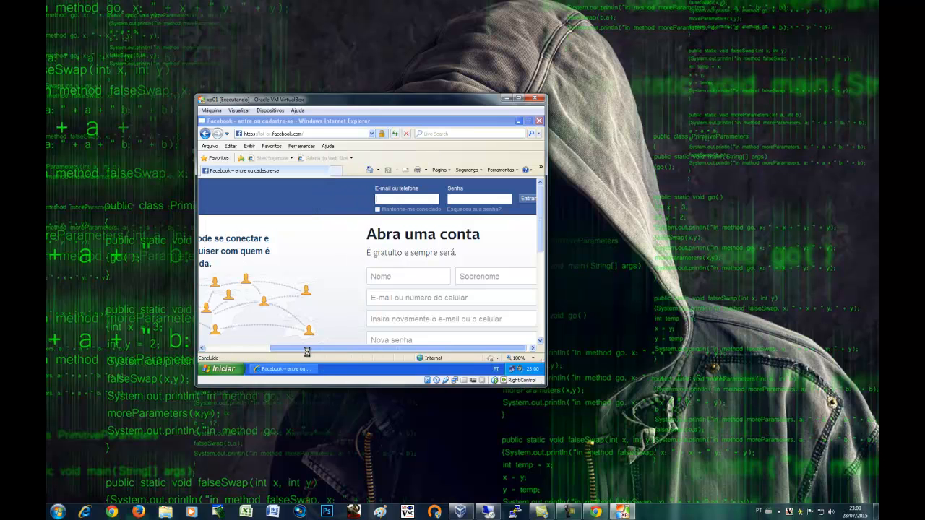
click(568, 512)
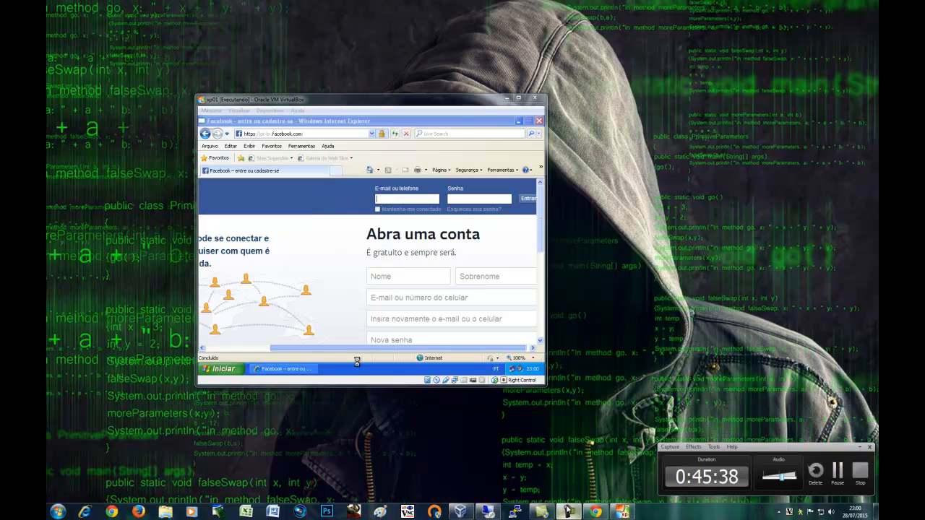
click(836, 471)
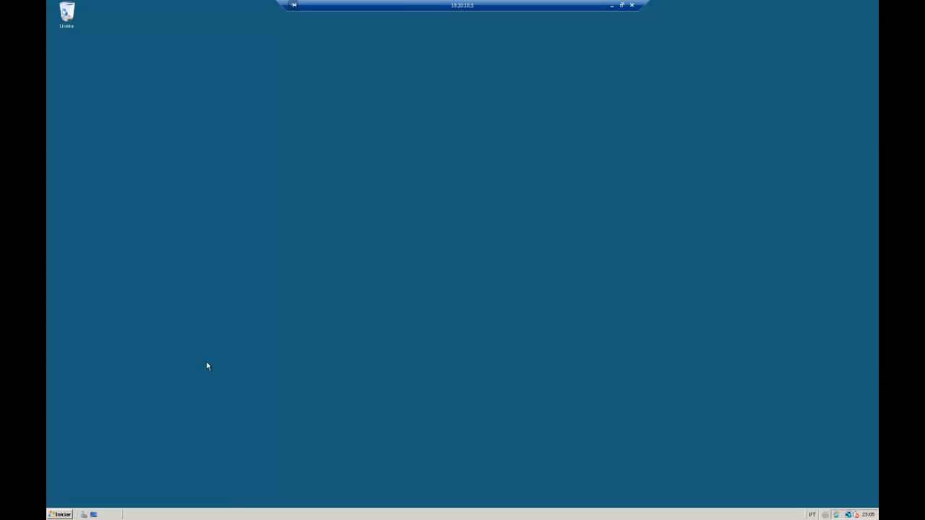
Launch Group Policy Management from the server's Start menu under Administrative Tools
click(68, 514)
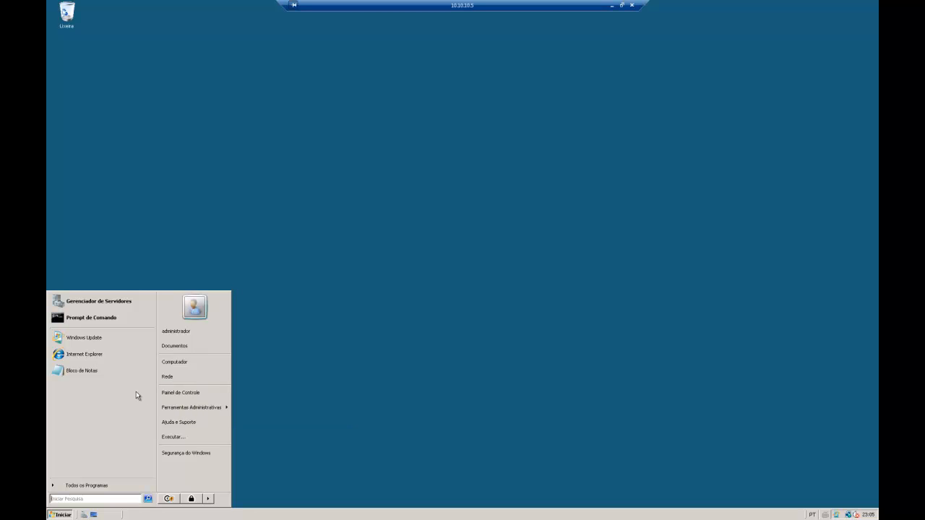
mouse_move(209, 409)
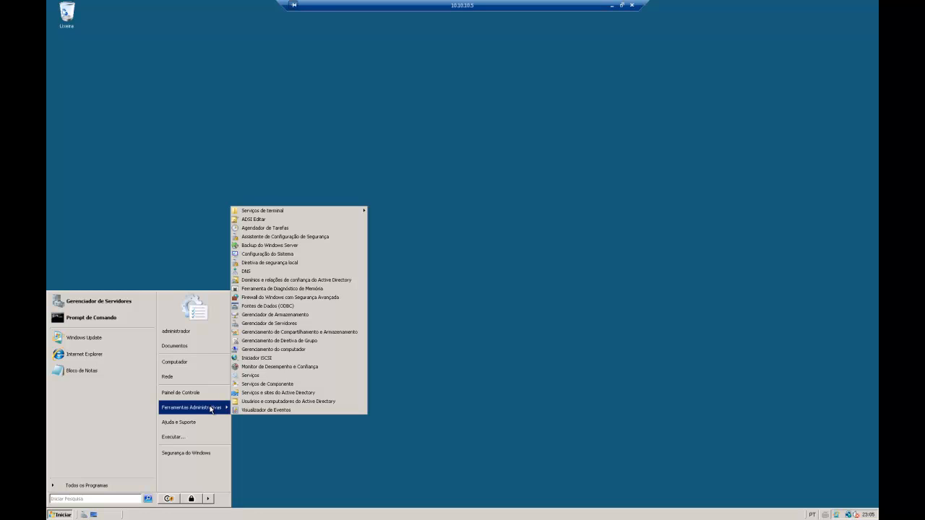
click(302, 340)
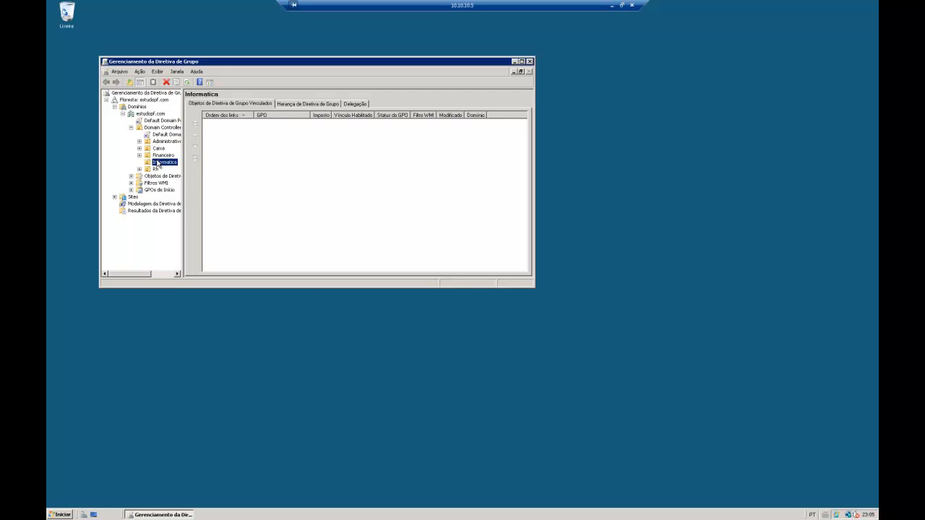
Attempt a GPO named 'proxy_marcado' on Informatica, then cancel after the duplicate-name warning
right_click(158, 163)
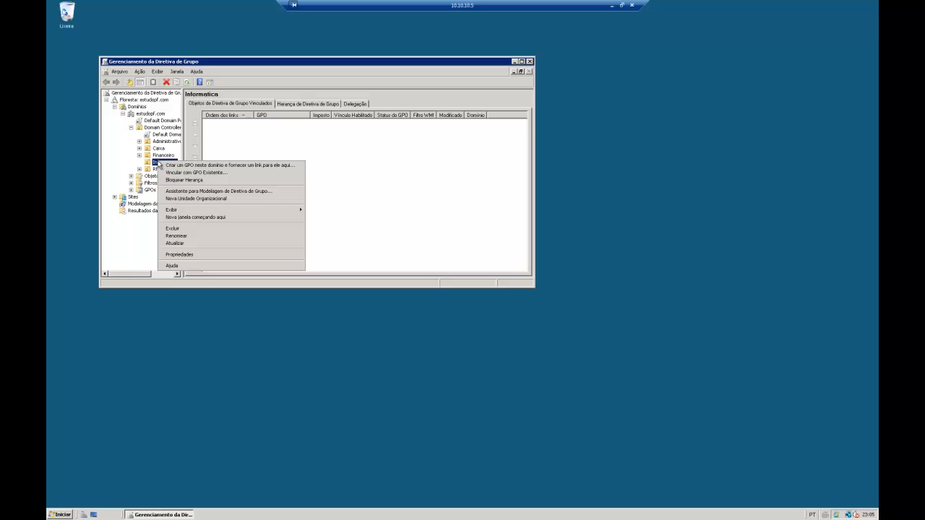
click(209, 167)
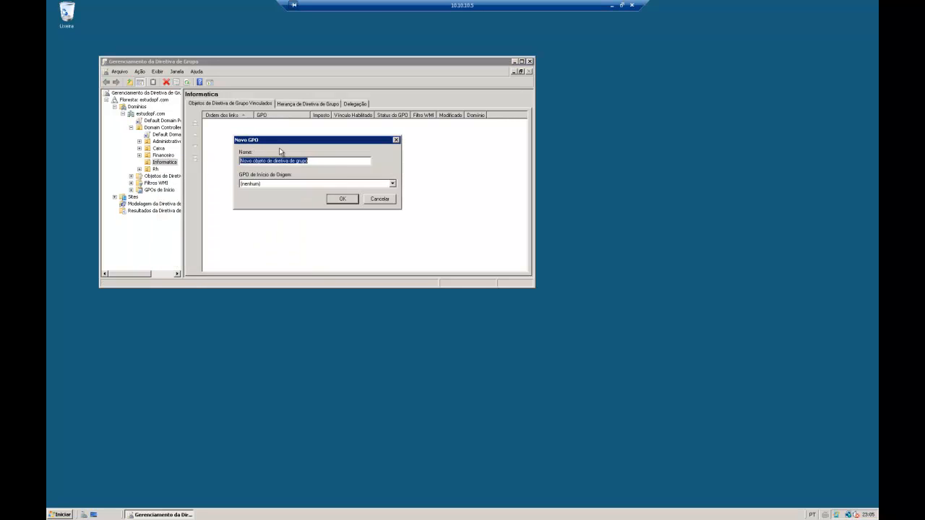
text(prox)
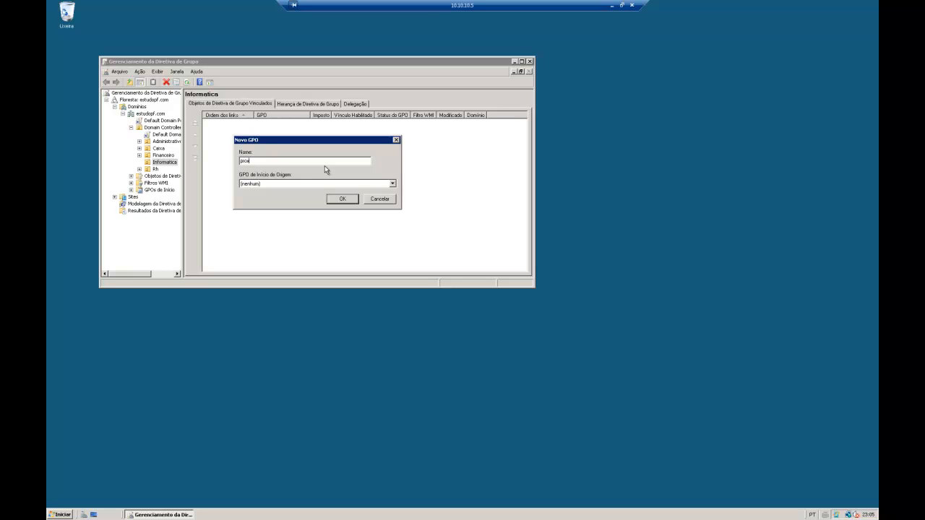
text(y_marcado)
click(343, 198)
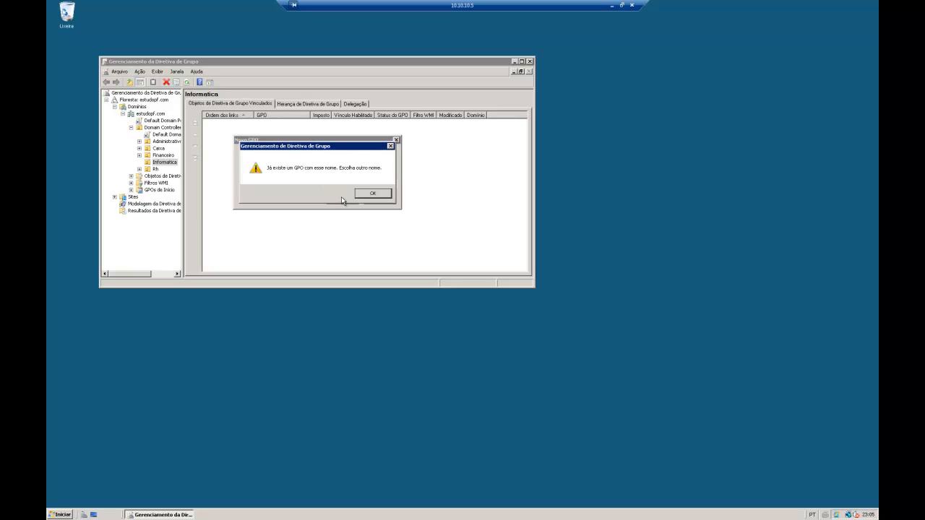
click(360, 195)
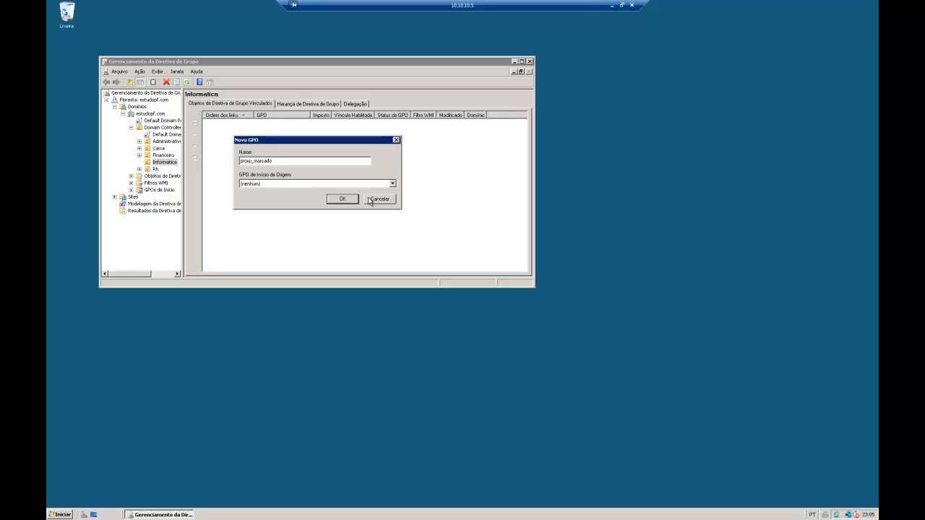
click(369, 201)
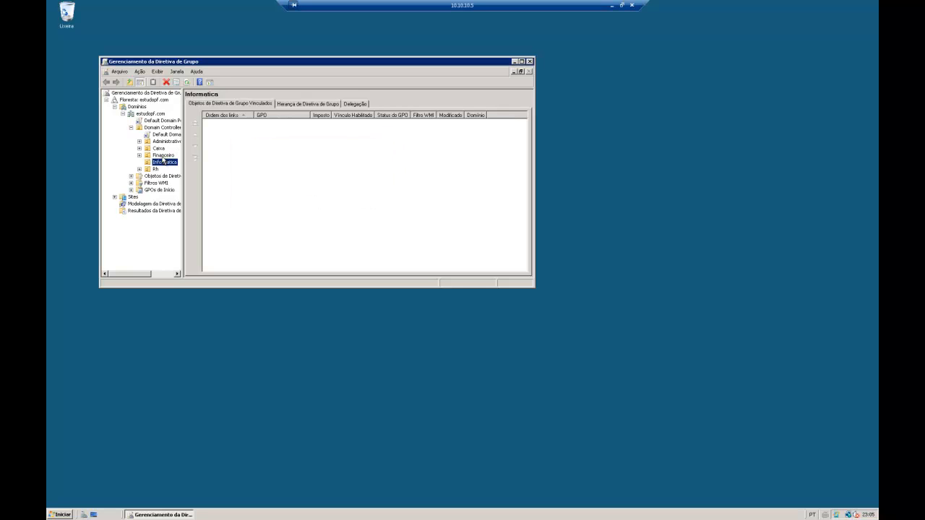
click(166, 141)
click(166, 134)
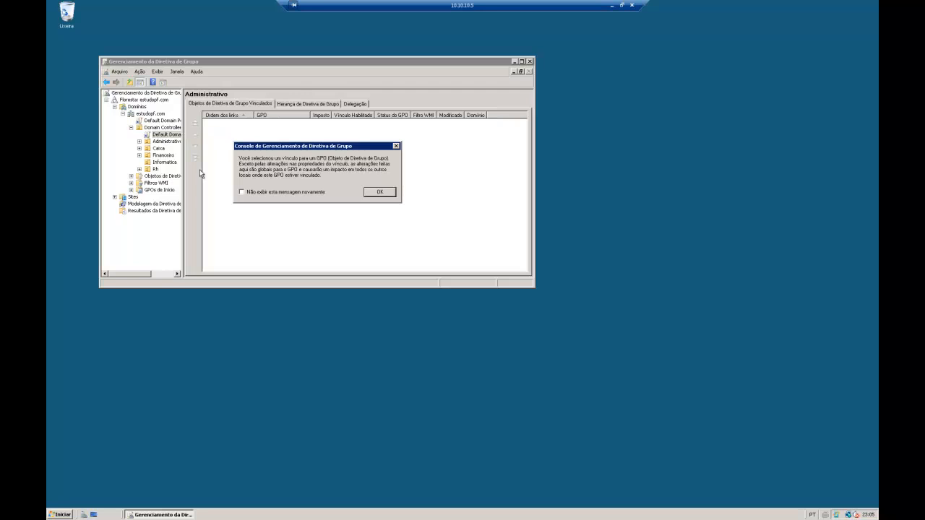
click(373, 195)
Create a new GPO named 'proxy' linked to the Informatica unit
click(165, 163)
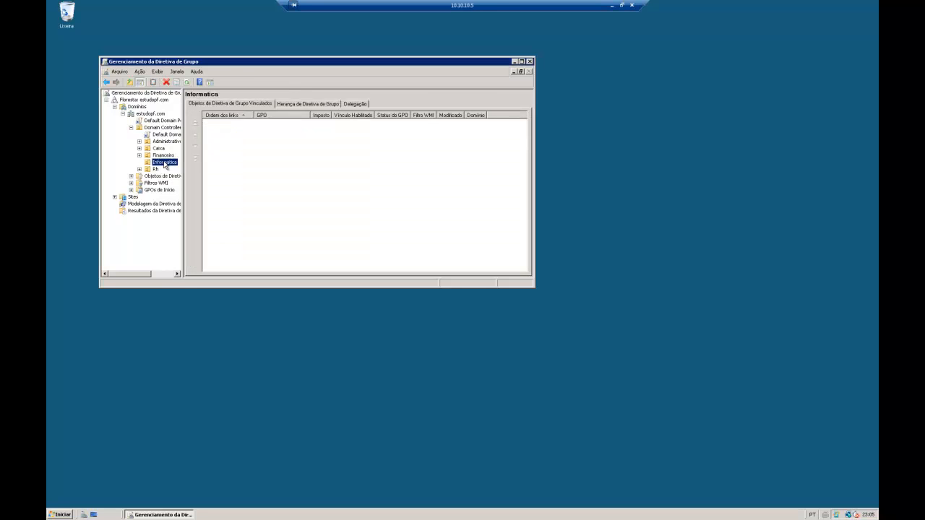
right_click(165, 165)
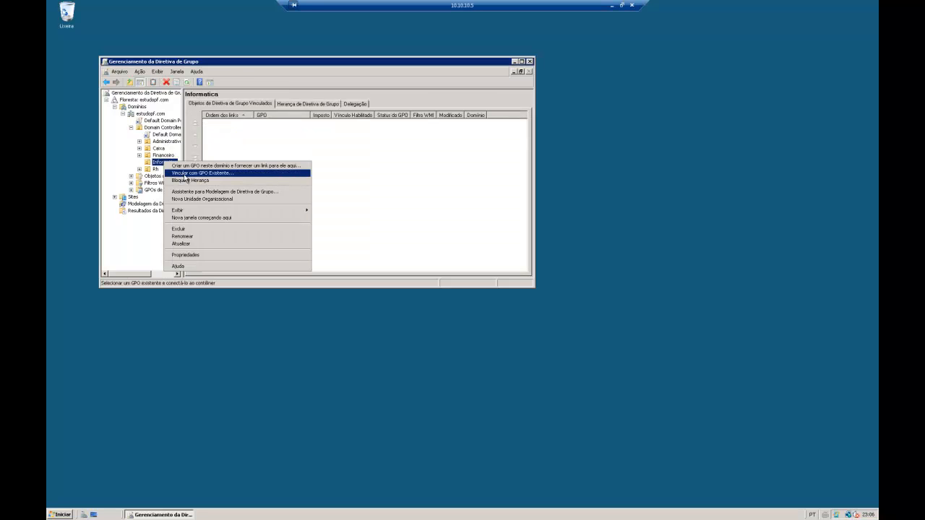
click(185, 167)
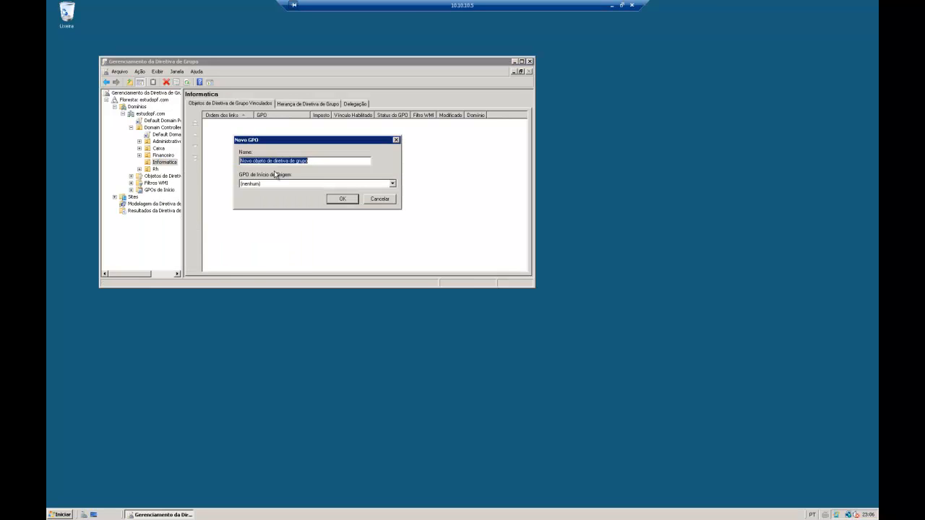
text(proxy)
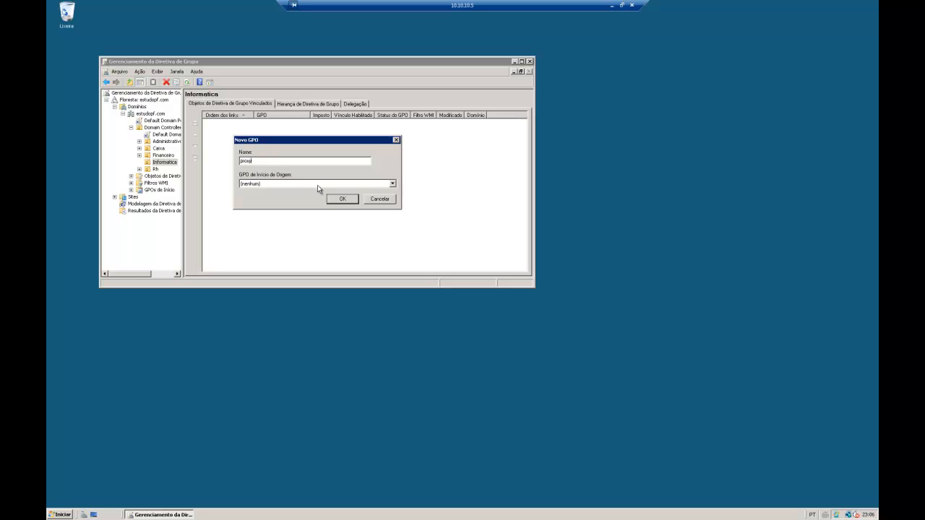
click(339, 200)
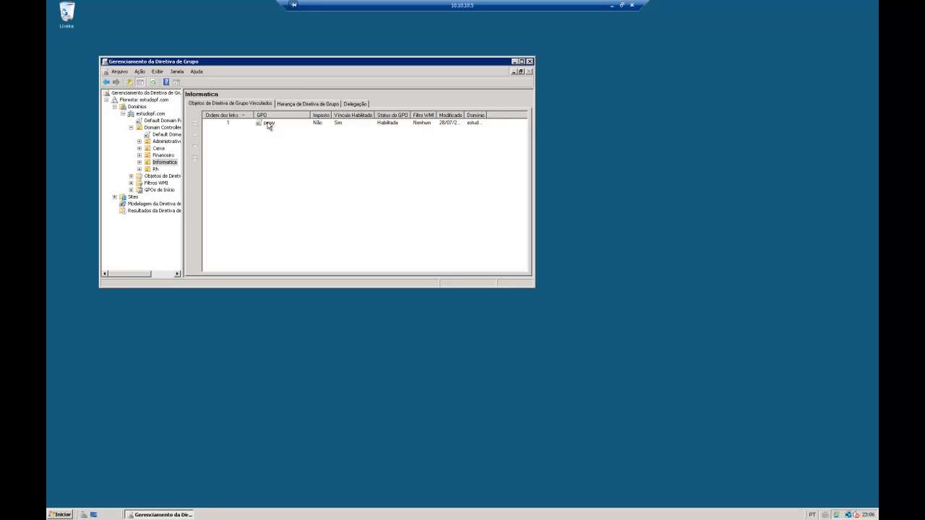
Edit the proxy GPO and add an Internet Explorer 7 item under User Control Panel Settings > Internet Settings
right_click(269, 127)
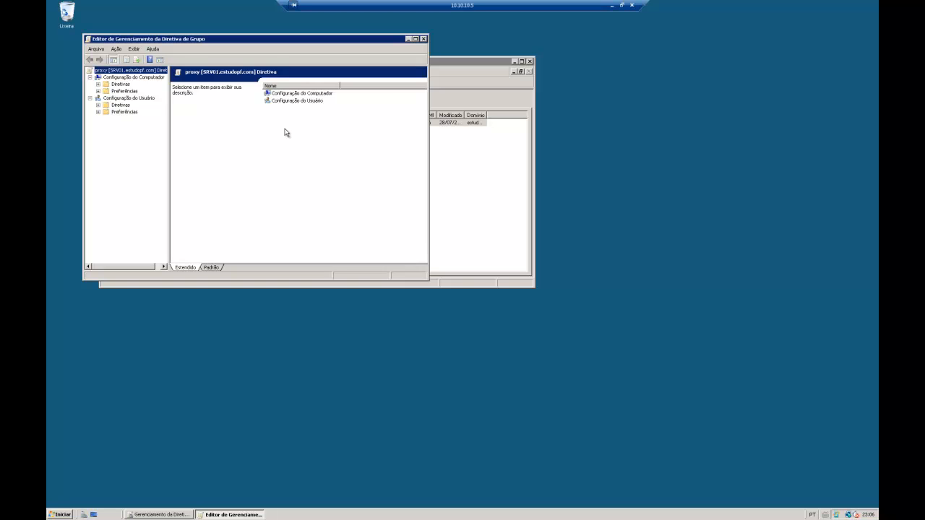
click(97, 112)
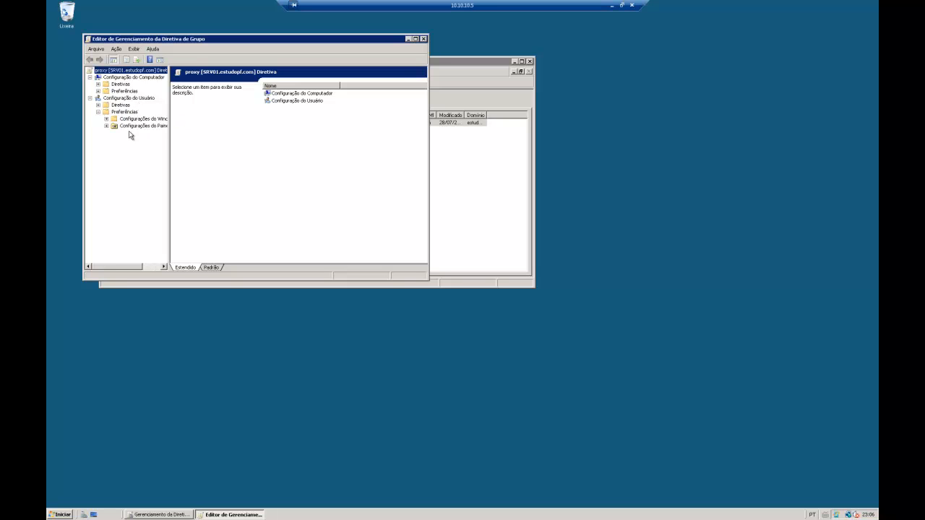
click(106, 127)
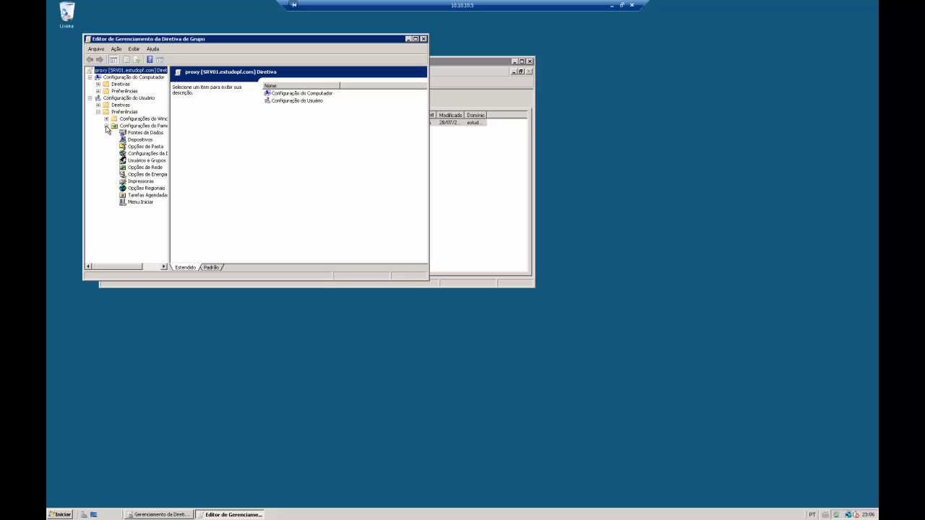
right_click(142, 154)
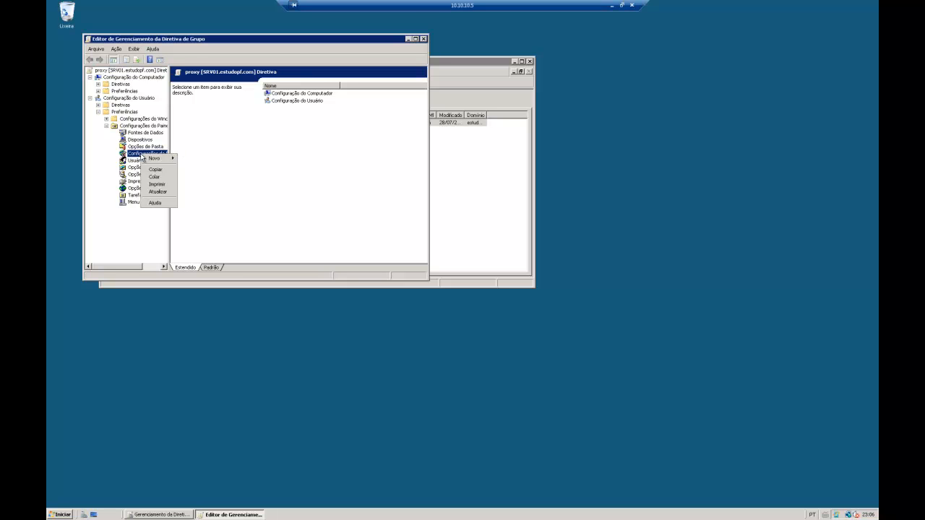
mouse_move(155, 159)
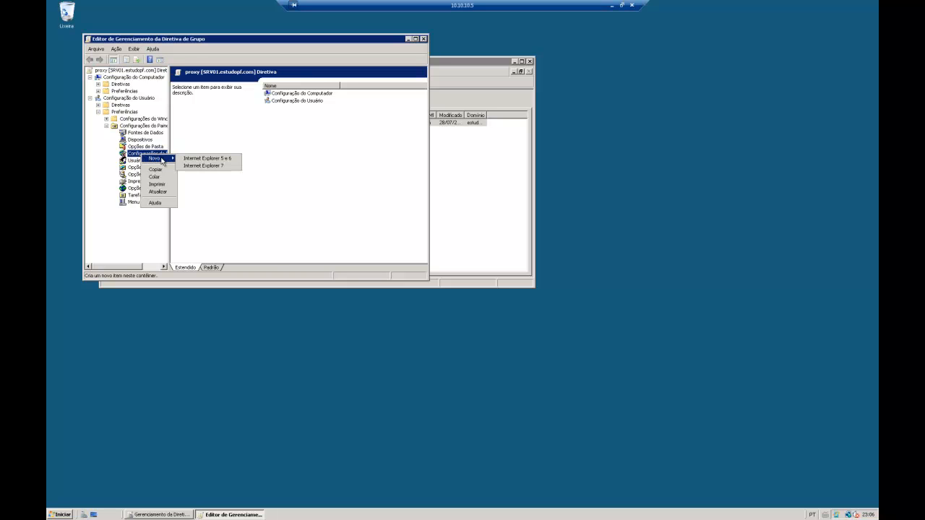
click(207, 166)
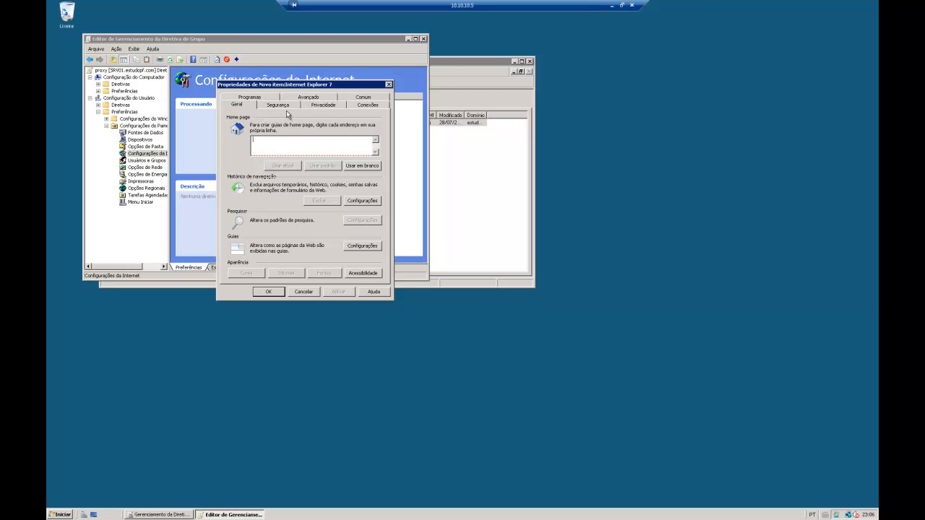
In the IE7 item, enable a LAN proxy server on port 3128 and save the settings
click(262, 99)
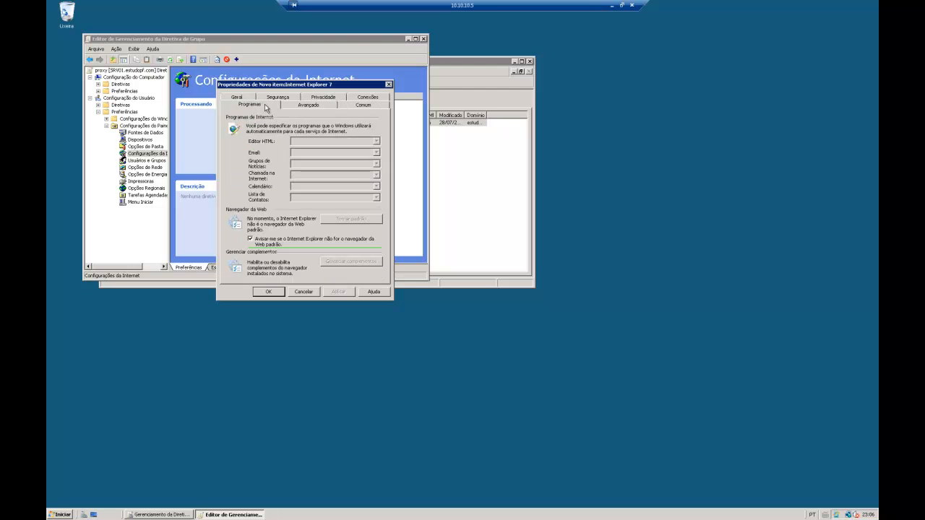
click(279, 98)
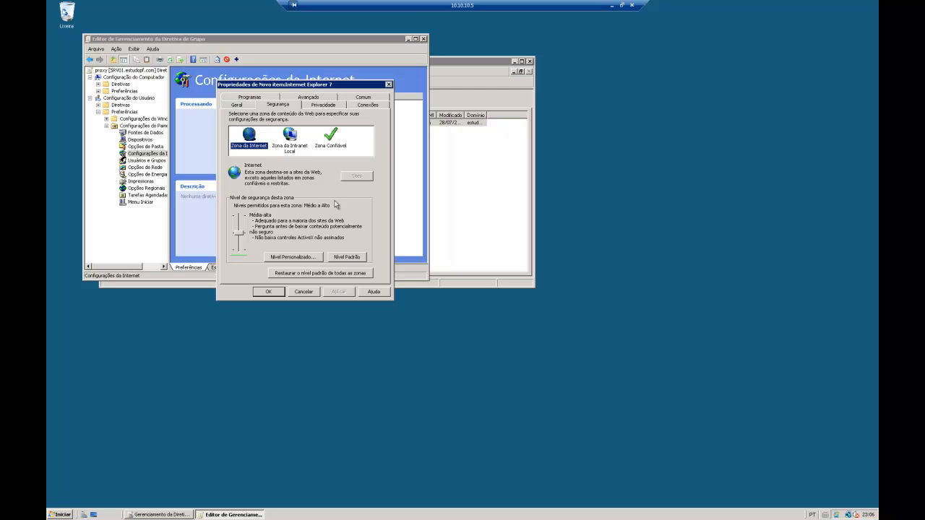
click(313, 107)
click(361, 106)
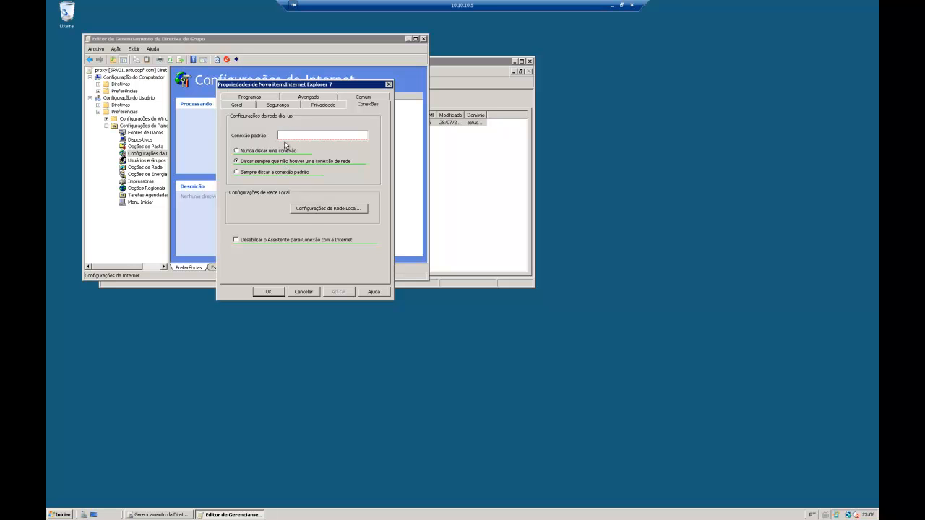
click(318, 209)
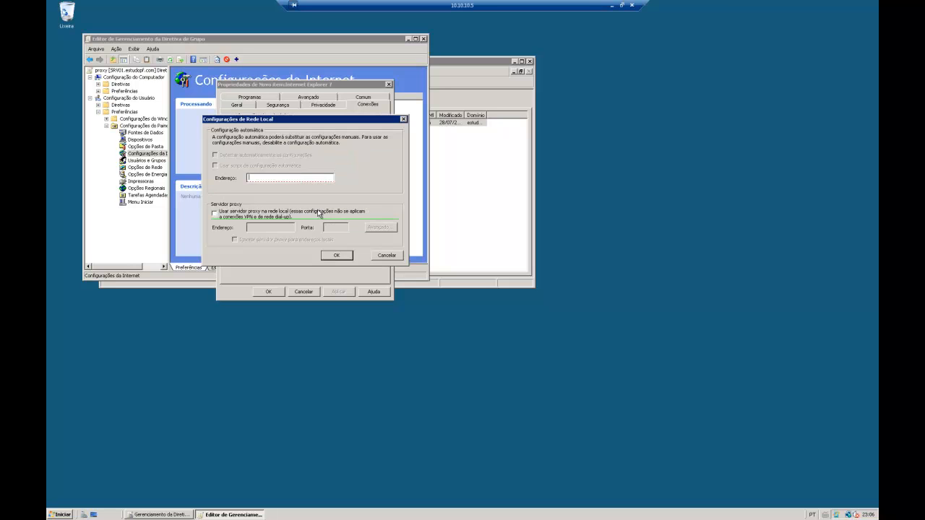
click(231, 215)
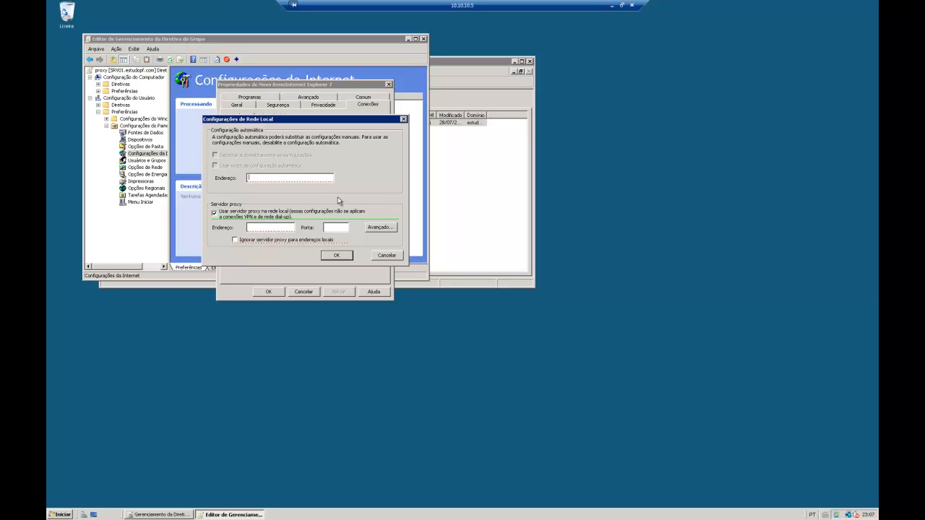
text(www.google.com.br)
click(333, 257)
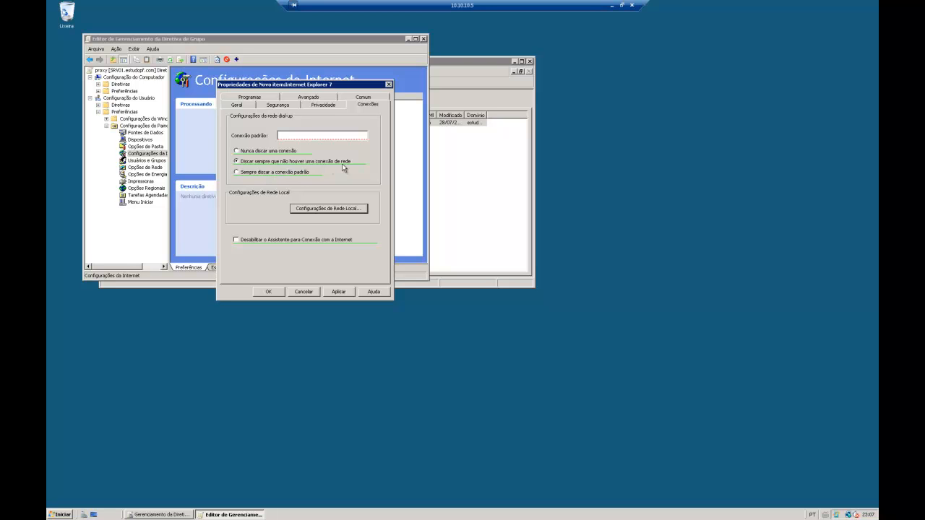
click(340, 292)
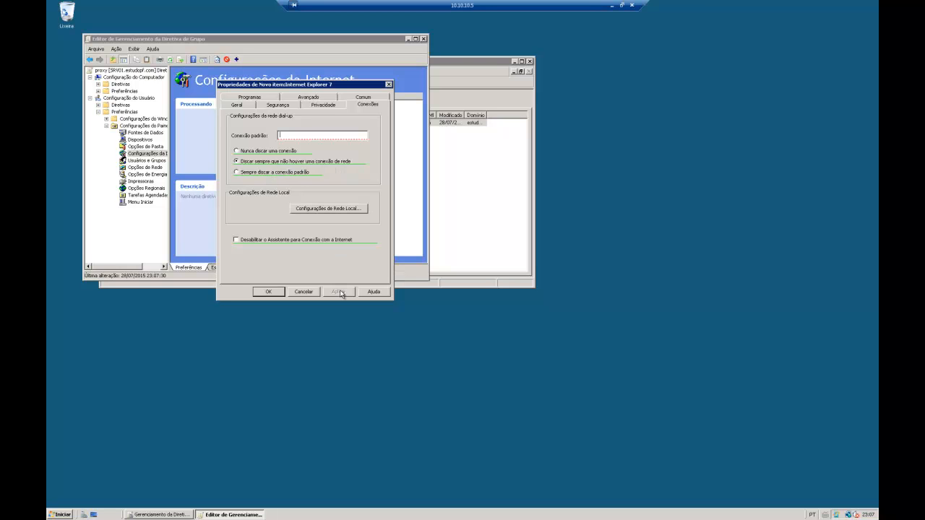
click(270, 293)
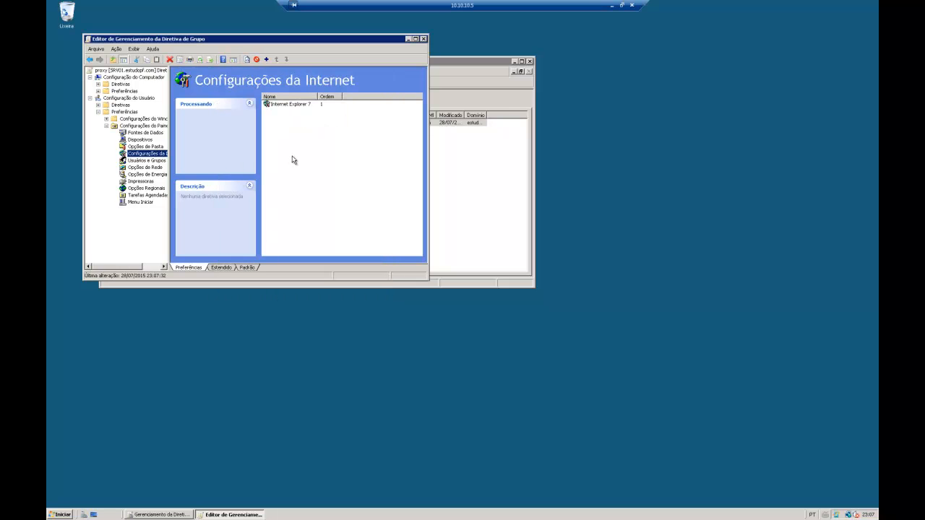
Widen the policy tree pane to check Internet Settings, then minimize the editor
drag(169, 138, 190, 139)
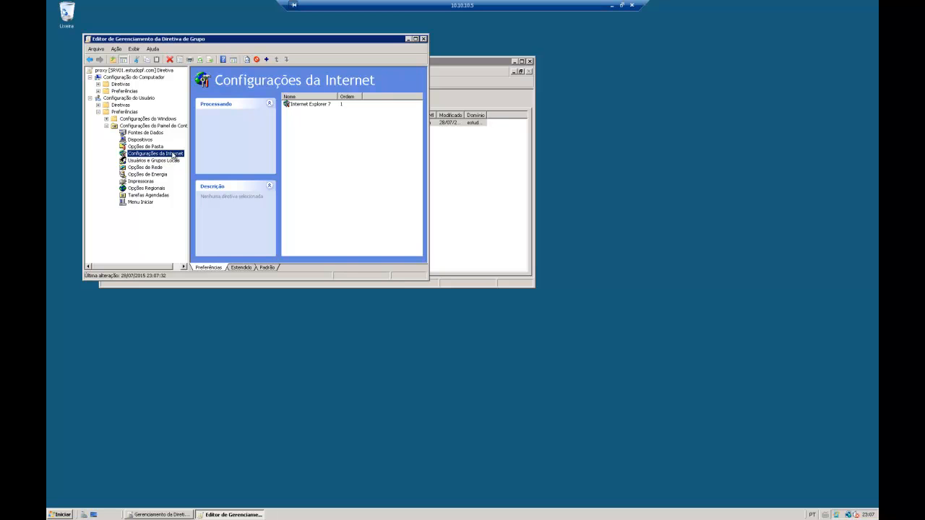
right_click(147, 156)
mouse_move(175, 159)
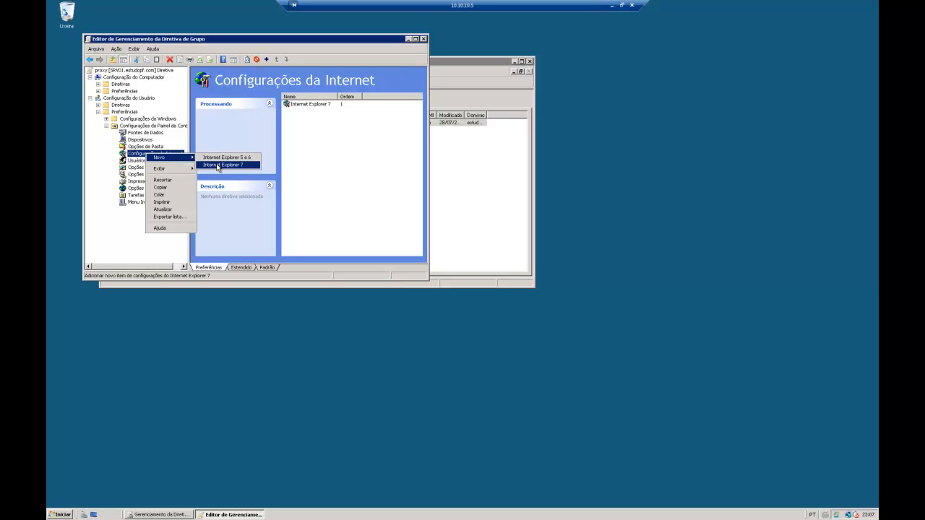
click(407, 59)
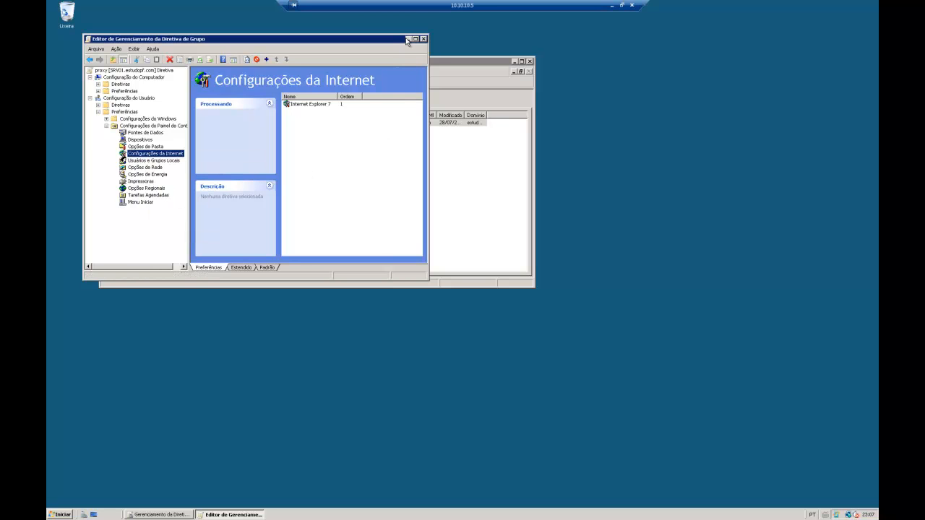
click(409, 40)
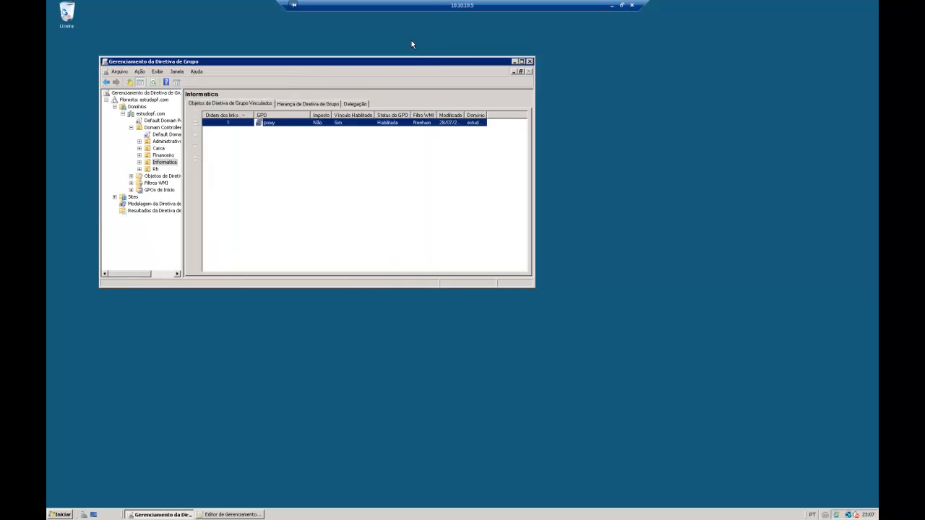
Inspect the client users of pfSense's Informatica group ACL, then switch to the XP VM
click(612, 6)
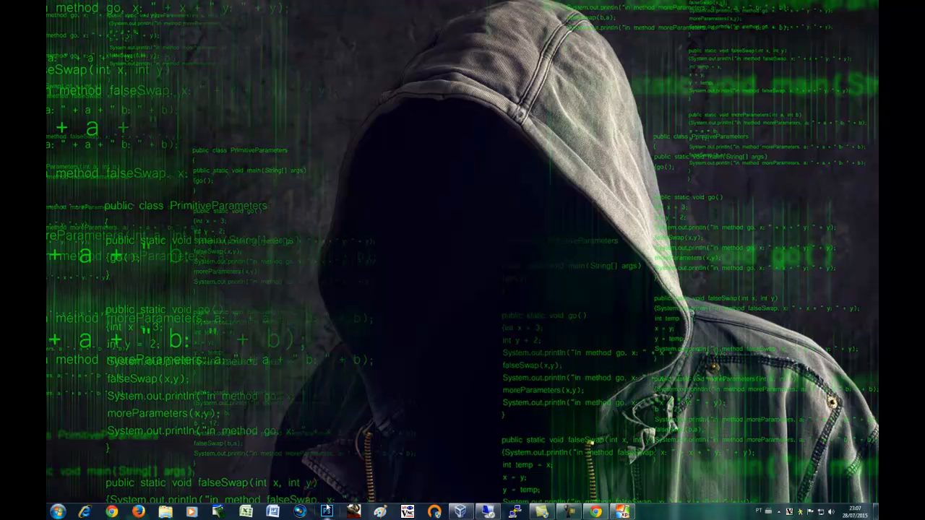
click(596, 512)
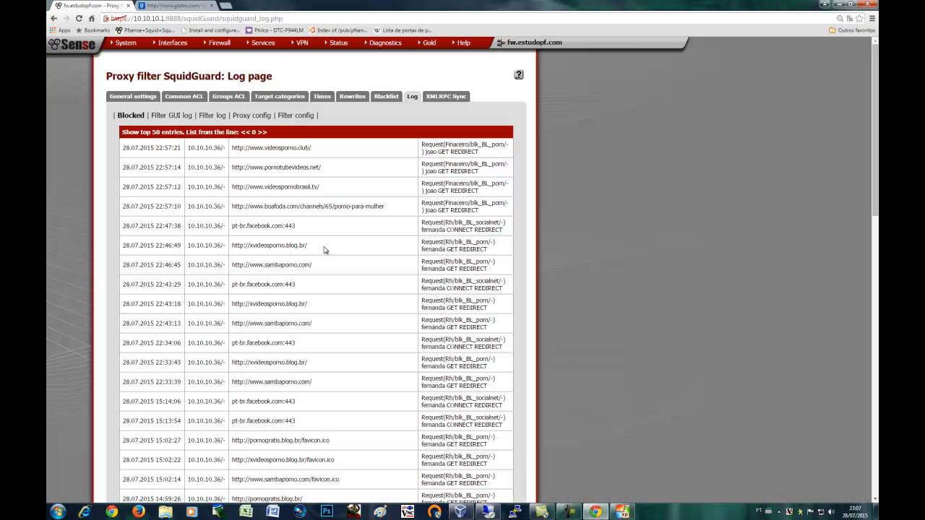
click(223, 96)
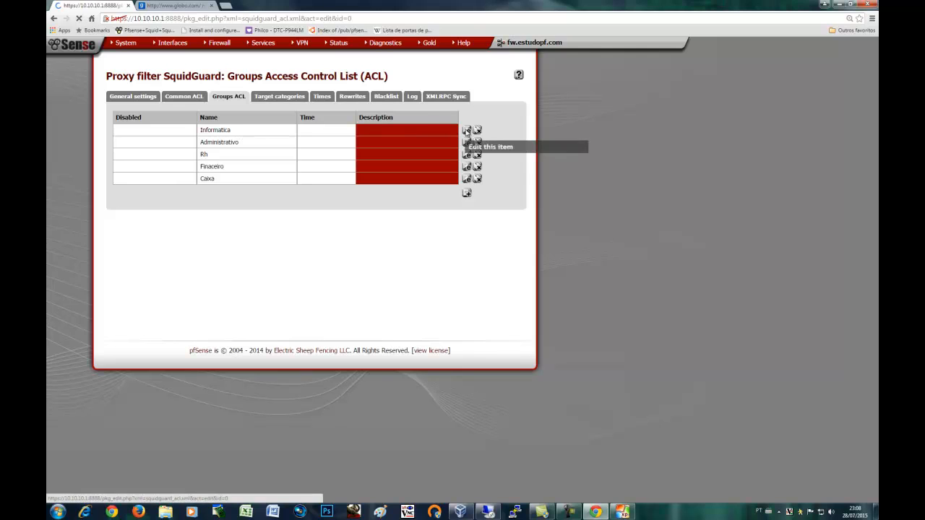
click(466, 131)
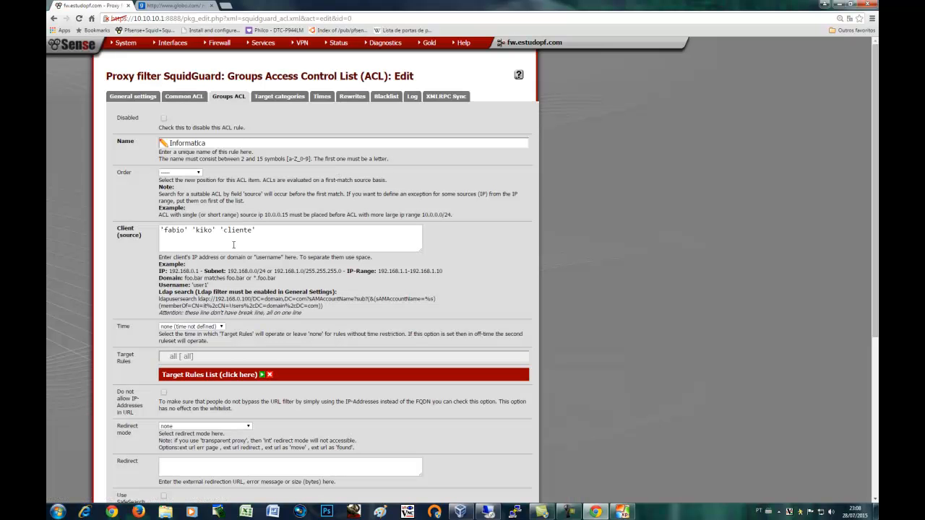
double_click(225, 231)
click(274, 238)
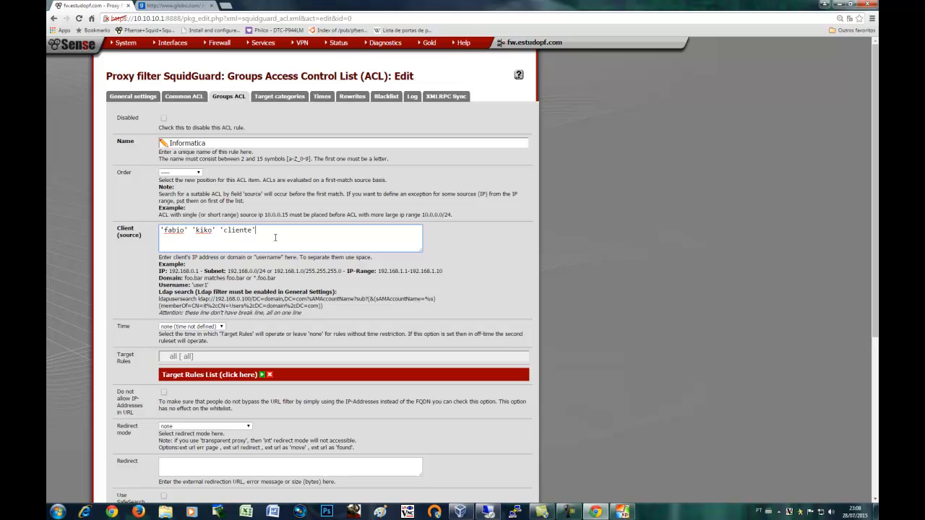
click(826, 4)
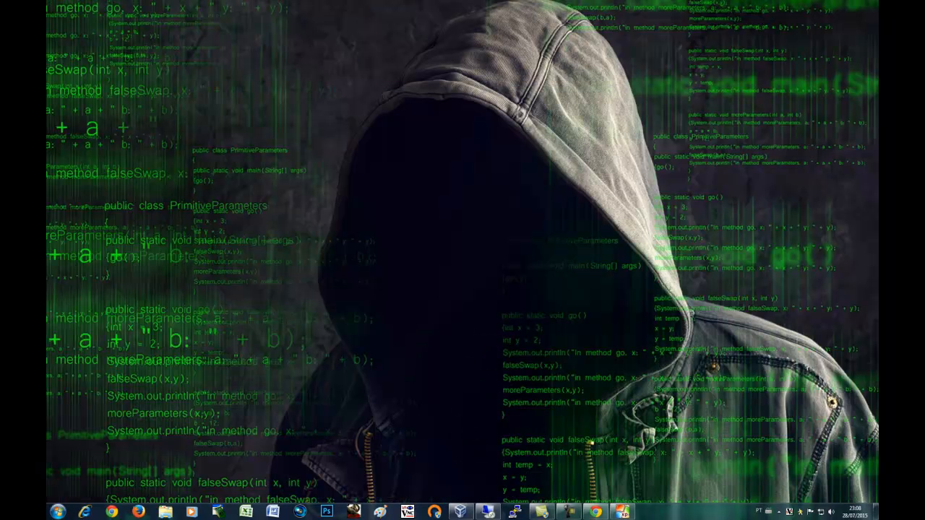
click(622, 511)
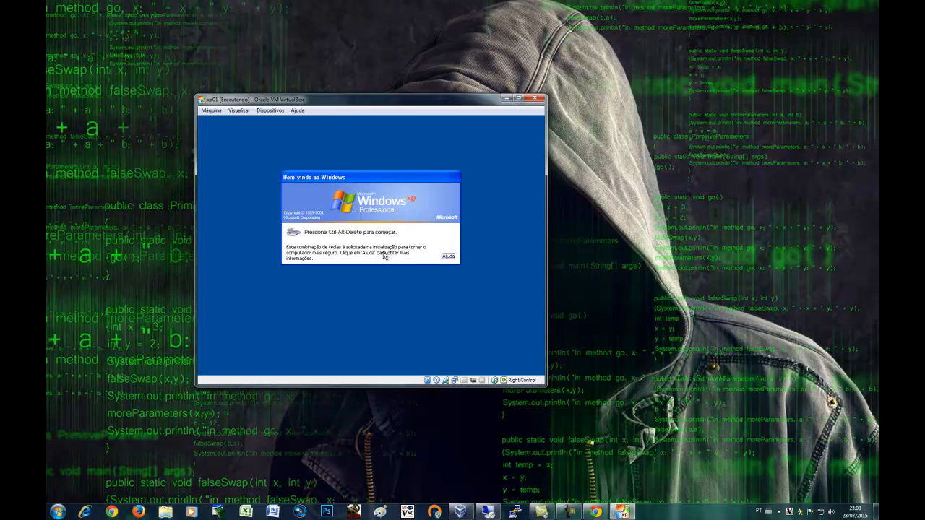
Press Ctrl+Alt+Del in the XP guest and log on with a different domain user's credentials
key(ctrl+Delete)
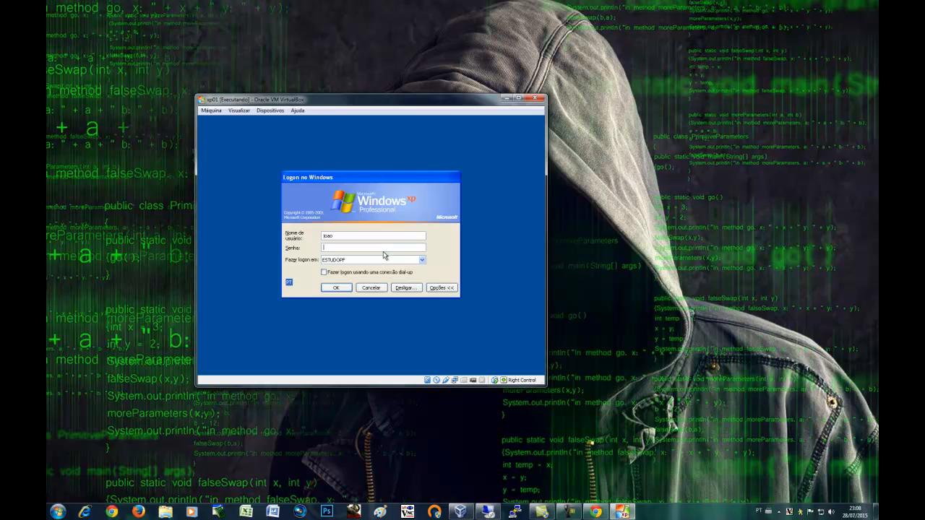
double_click(340, 236)
text(d)
key(Return)
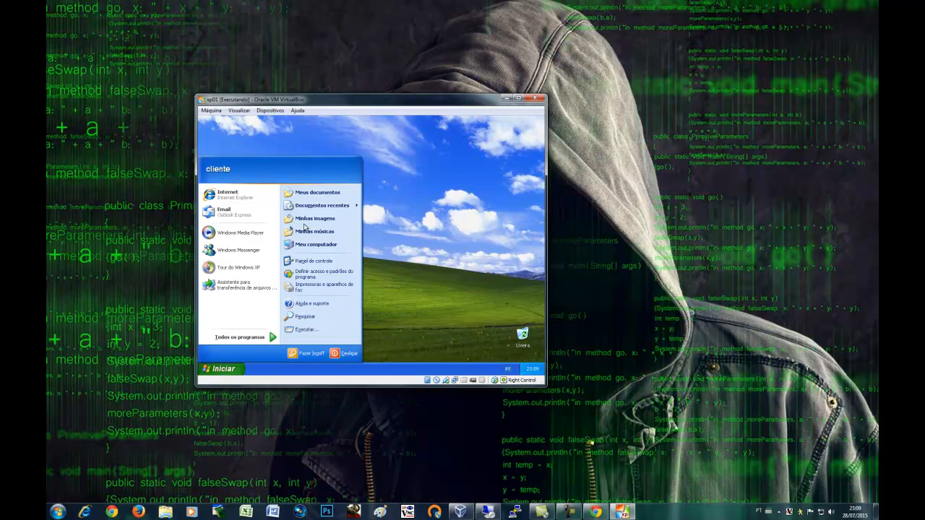
Launch IE8, finish first-run setup declining suggested sites with express settings, and close the extra tab
click(234, 196)
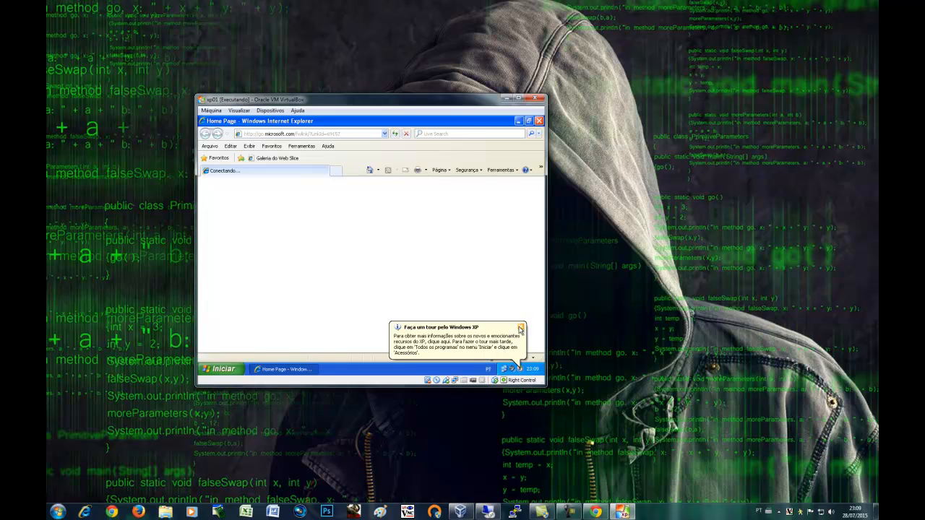
click(521, 327)
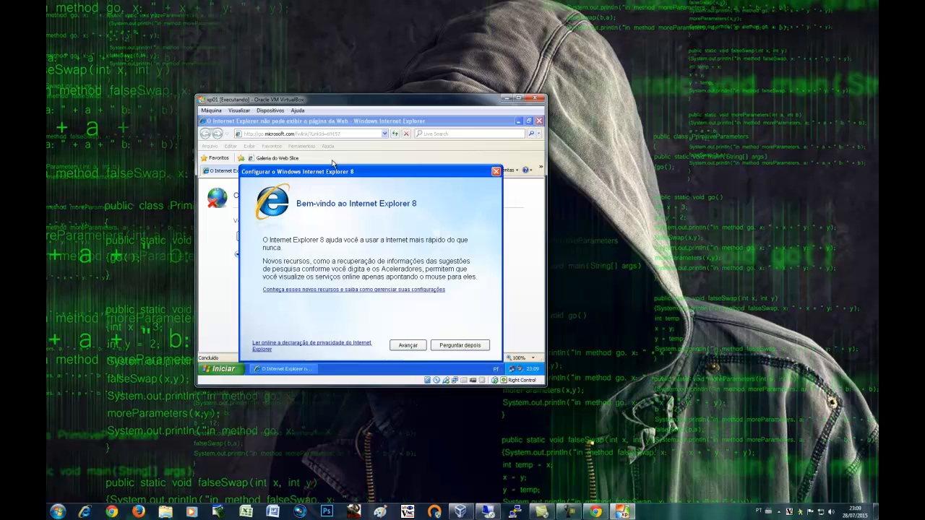
click(417, 344)
click(306, 272)
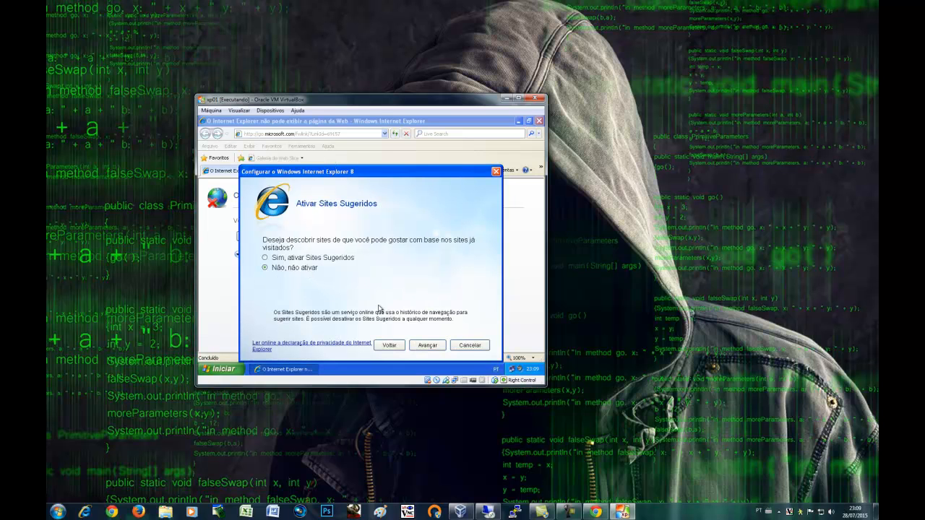
click(428, 346)
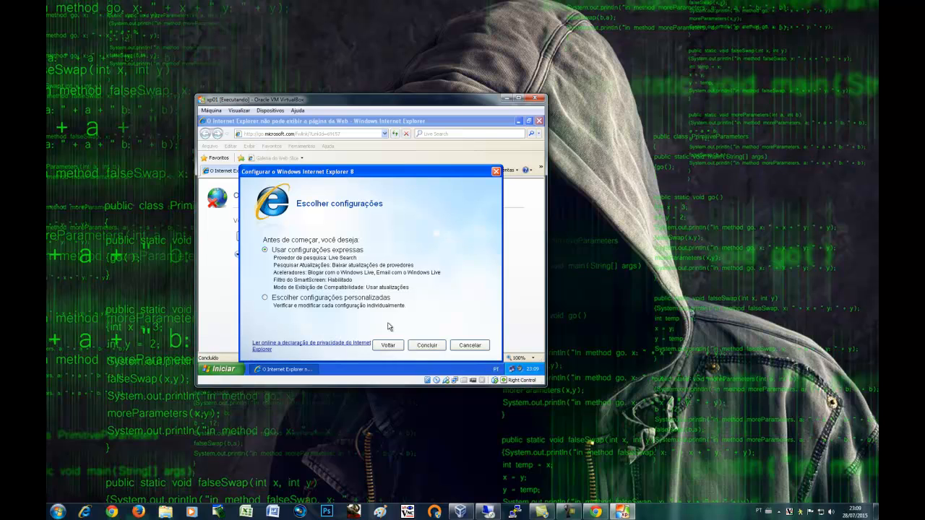
click(427, 345)
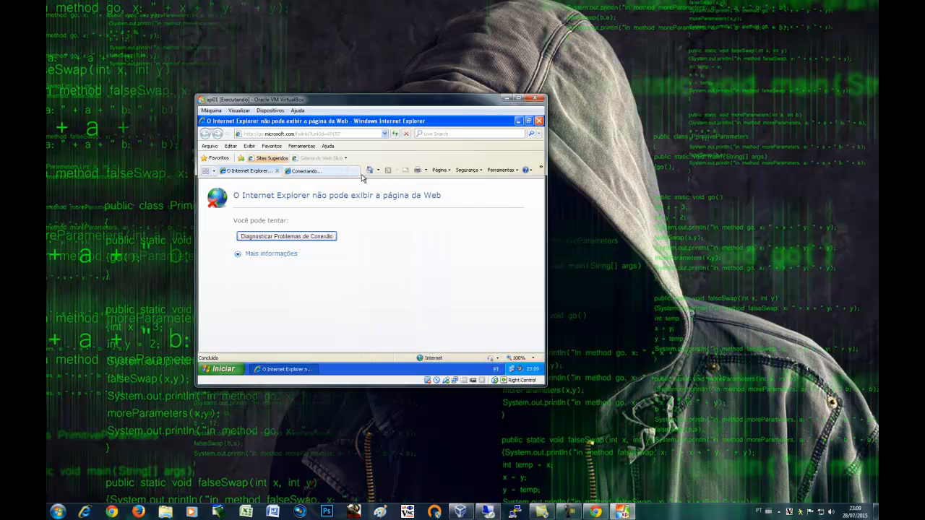
click(341, 174)
click(343, 172)
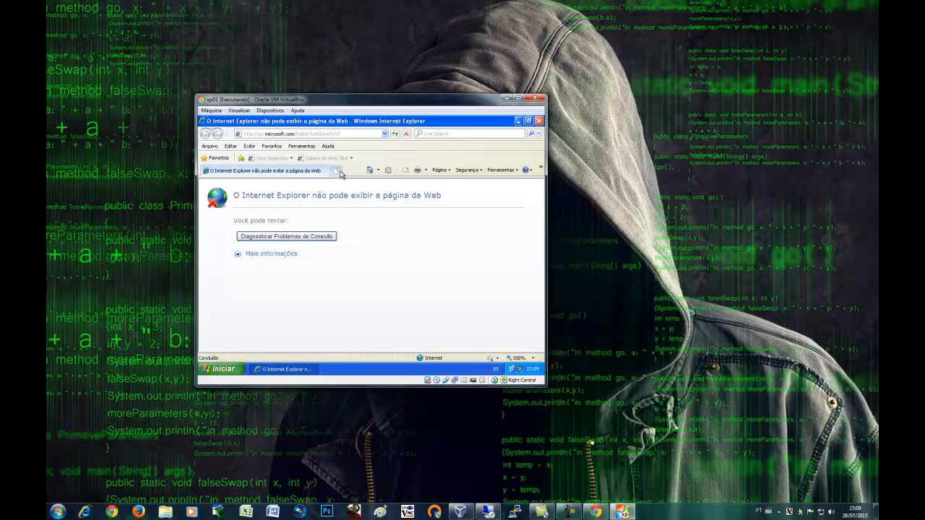
Set the IE8 LAN proxy server to 10.10.10.1 port 31 and save the Internet options
click(303, 148)
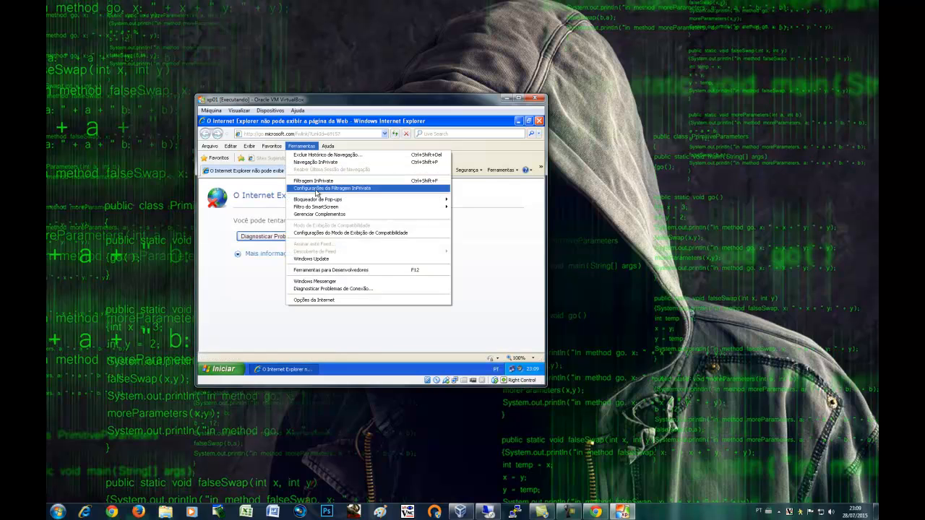
click(336, 302)
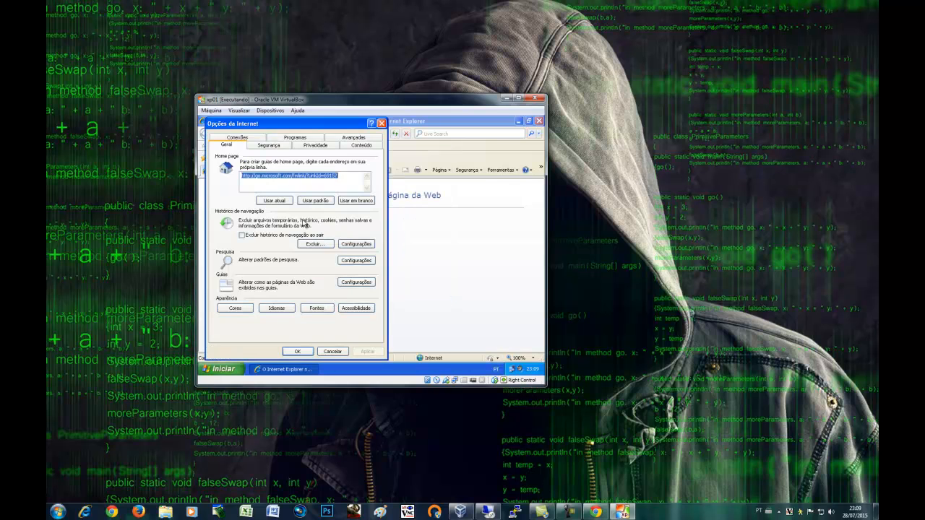
click(237, 137)
click(347, 299)
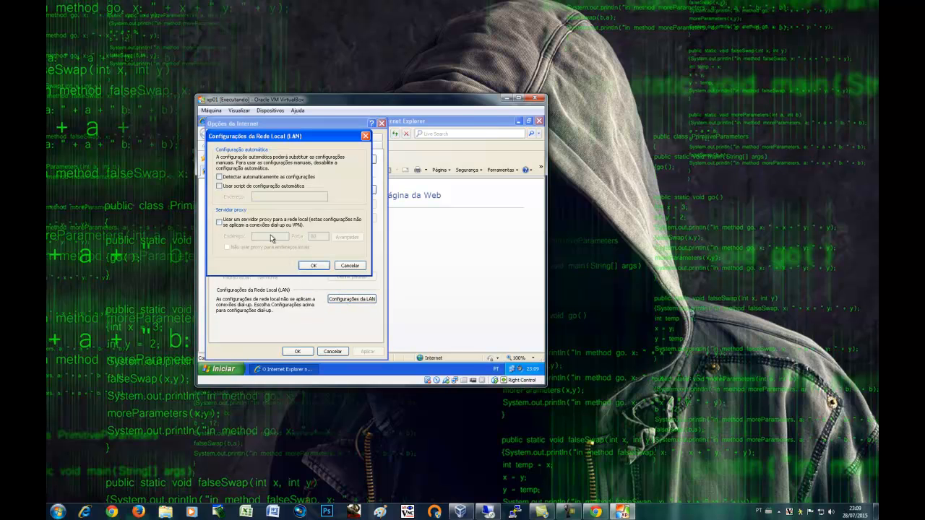
click(219, 223)
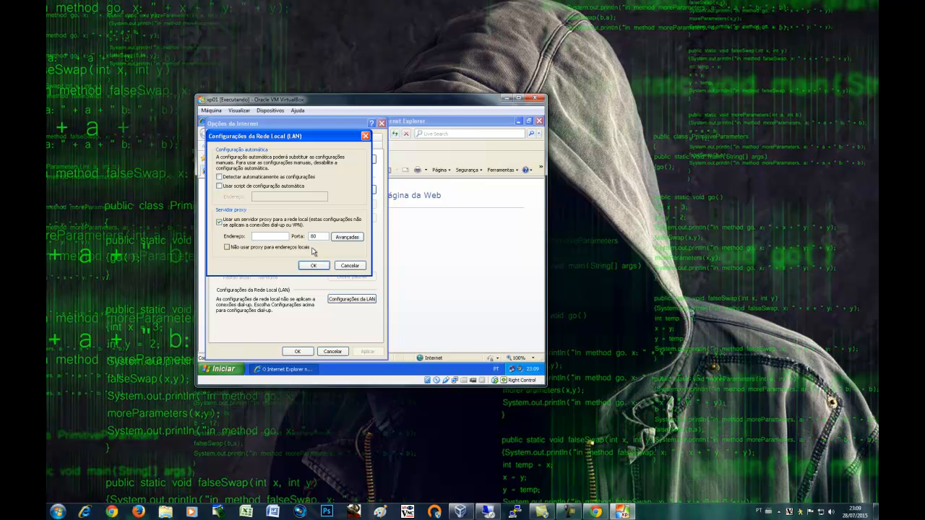
click(262, 236)
text(10.10.10.1)
key(Tab)
text(31)
click(314, 266)
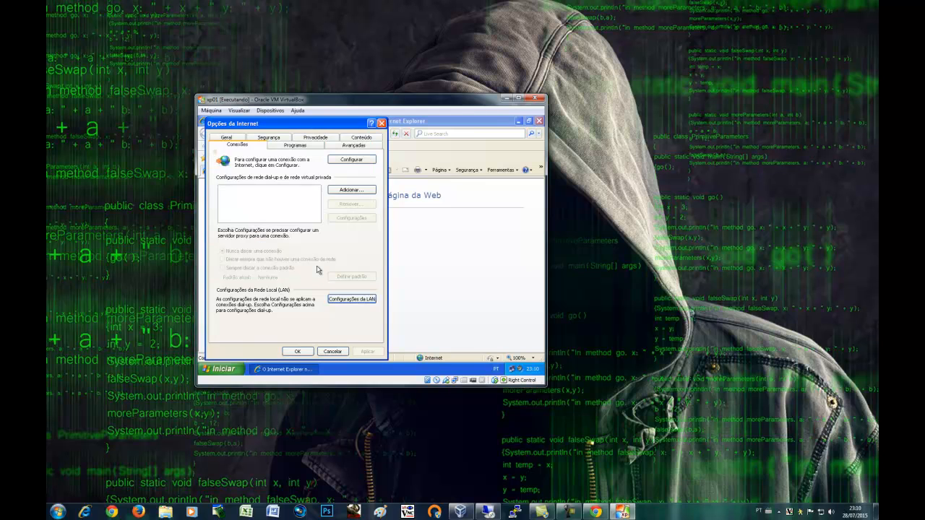
click(305, 352)
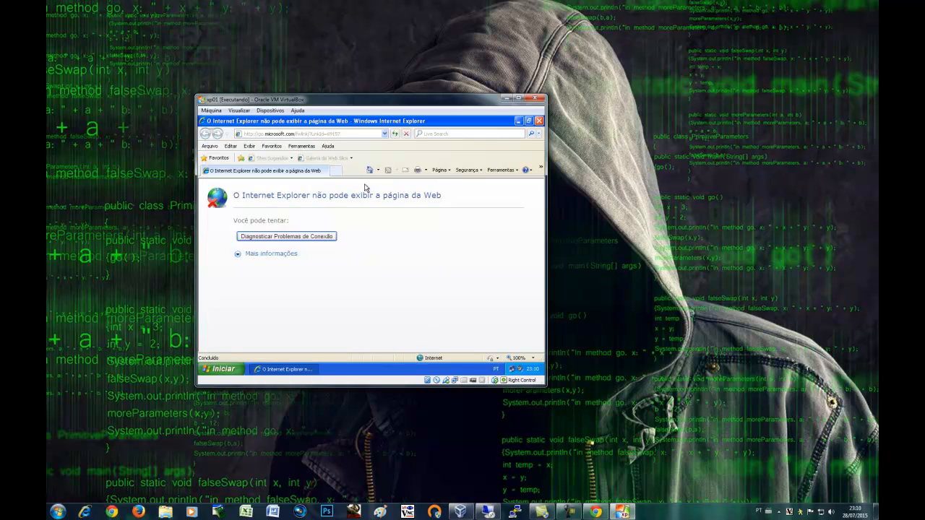
Load the home page, log in to the 10.10.10.1 proxy with the user's credentials, then return to Chrome
click(369, 171)
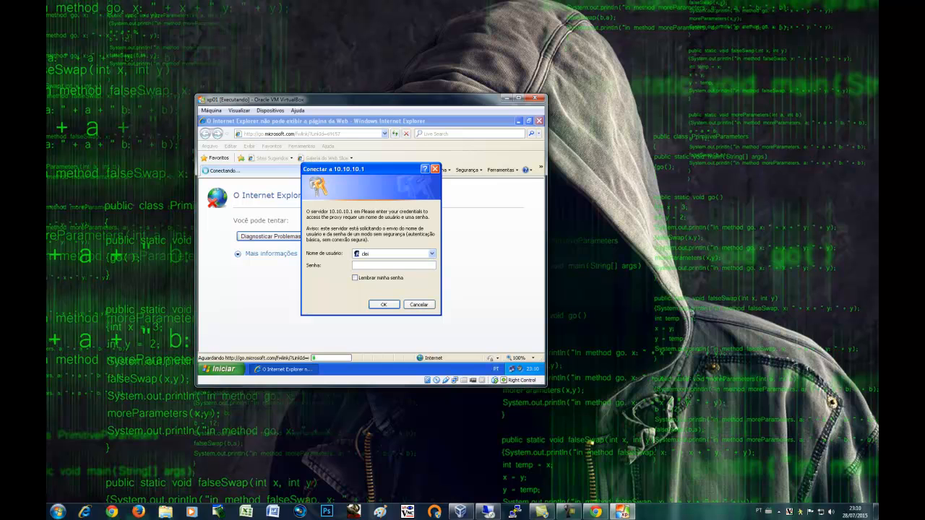
key(BackSpace)
text(iente)
key(Tab)
key(Return)
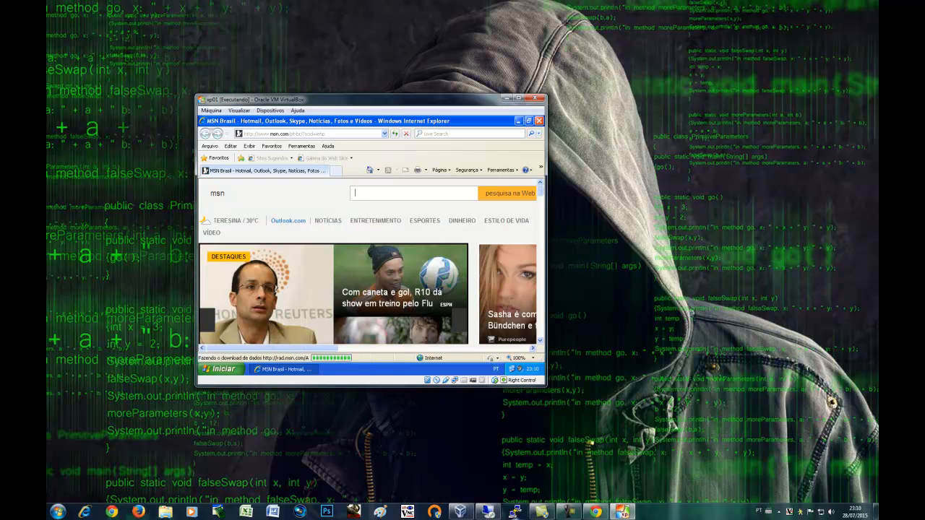
click(593, 513)
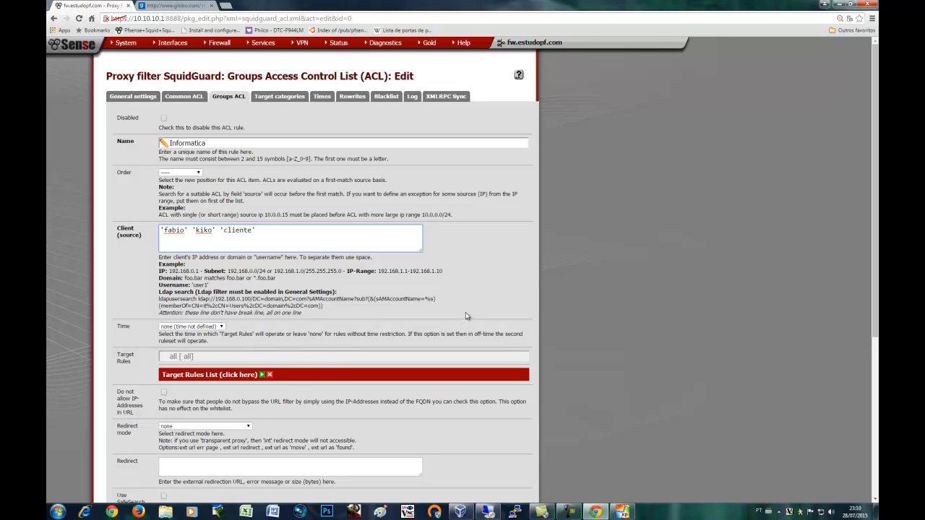
Review the SquidGuard blocked-request log, then go back to the pfSense dashboard
scroll(465, 312, down, 3)
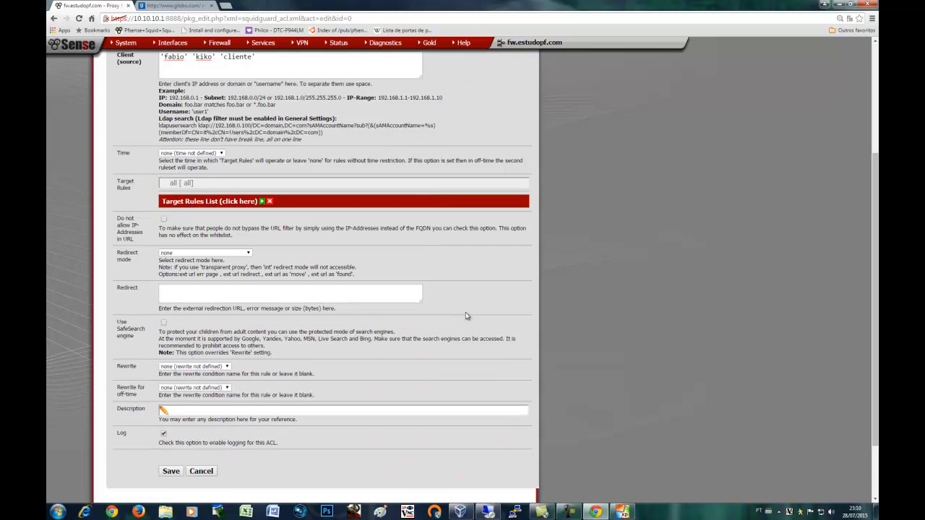
scroll(466, 316, down, 1)
scroll(466, 315, up, 4)
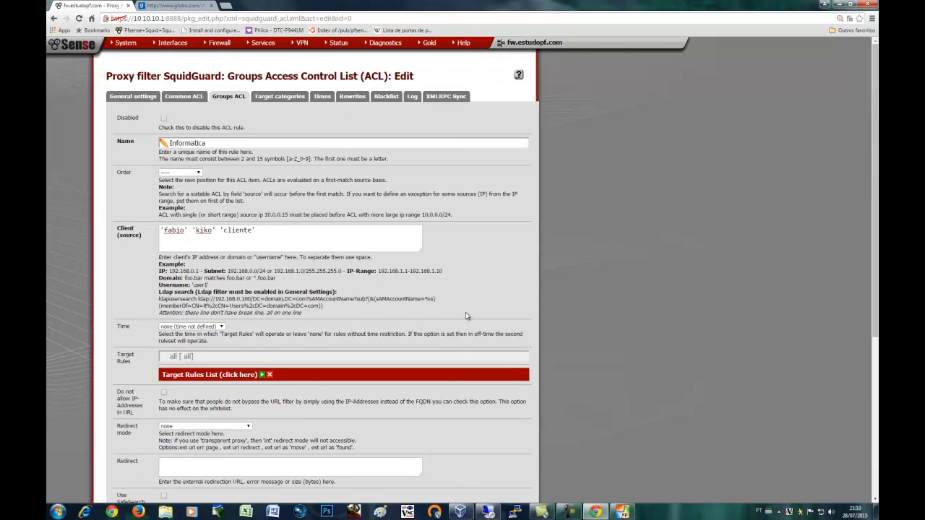
click(412, 99)
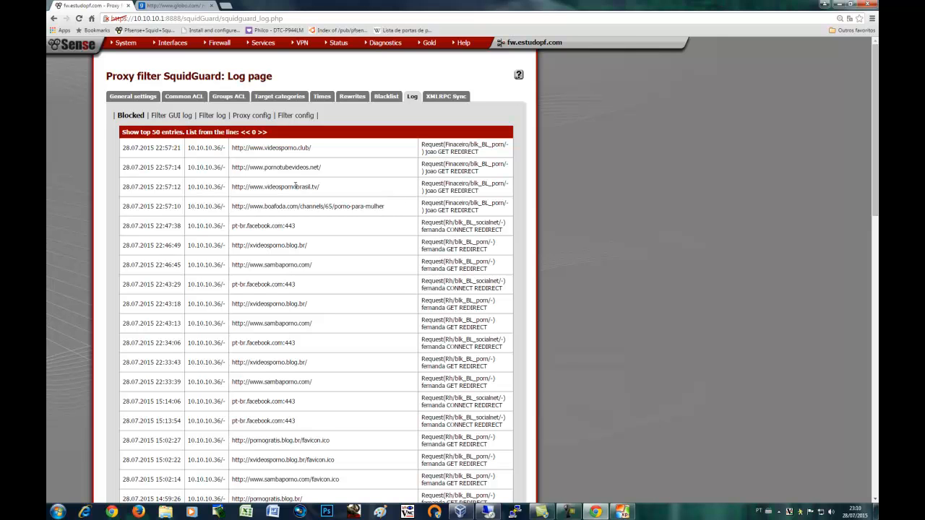
click(76, 45)
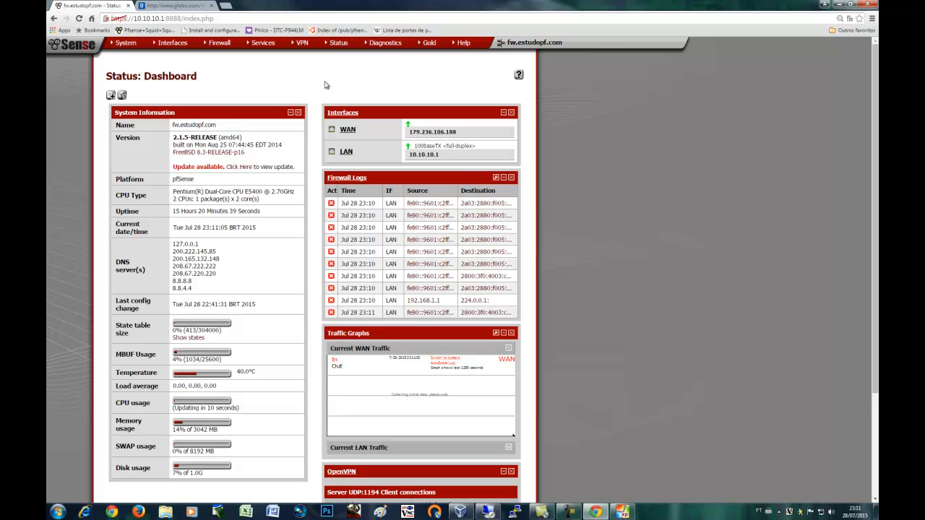
Minimize Chrome, close Internet Explorer in the XP guest, and minimize the VM
click(831, 5)
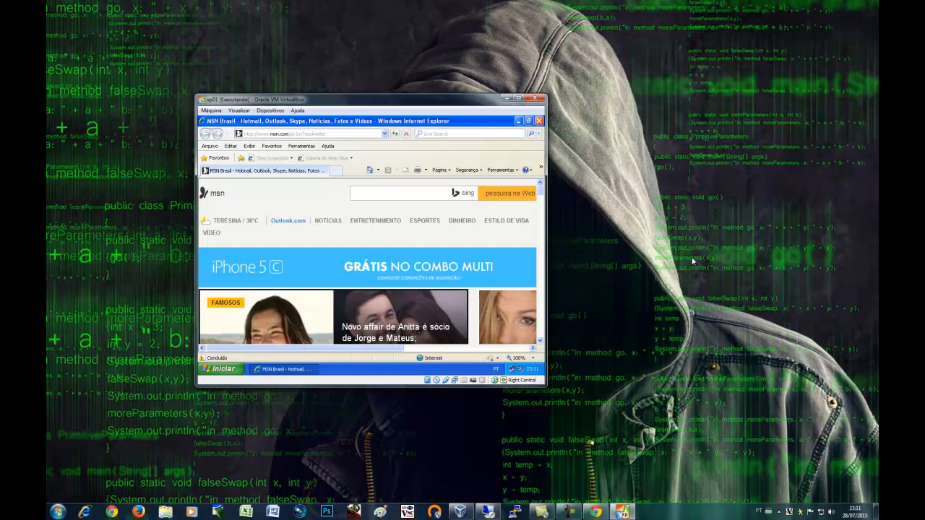
click(539, 119)
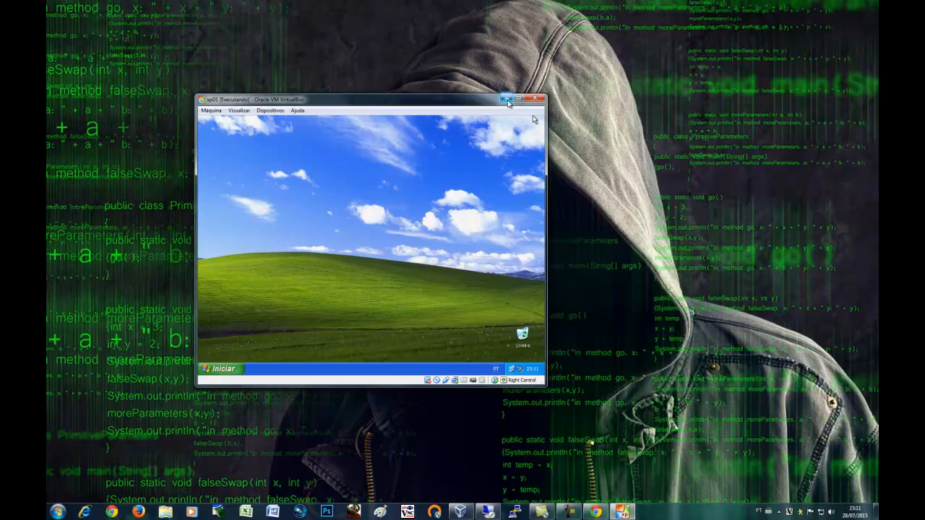
click(508, 97)
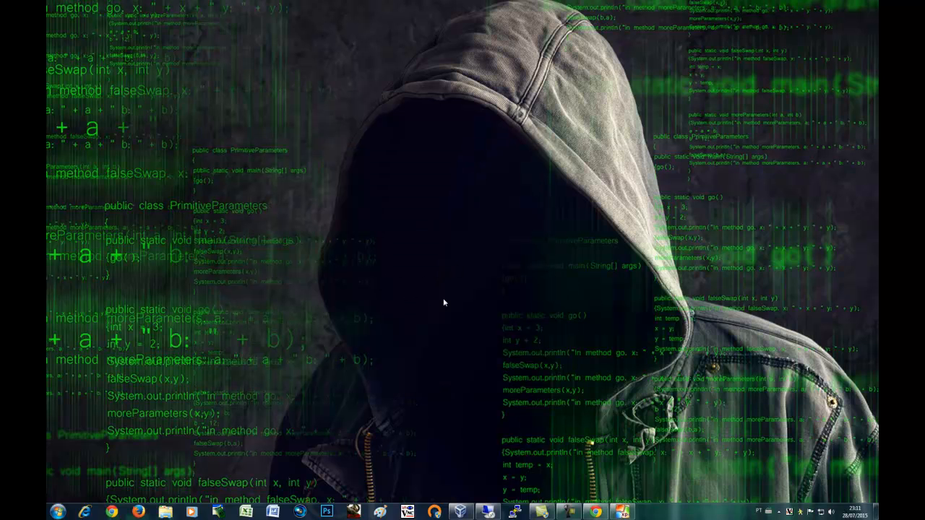